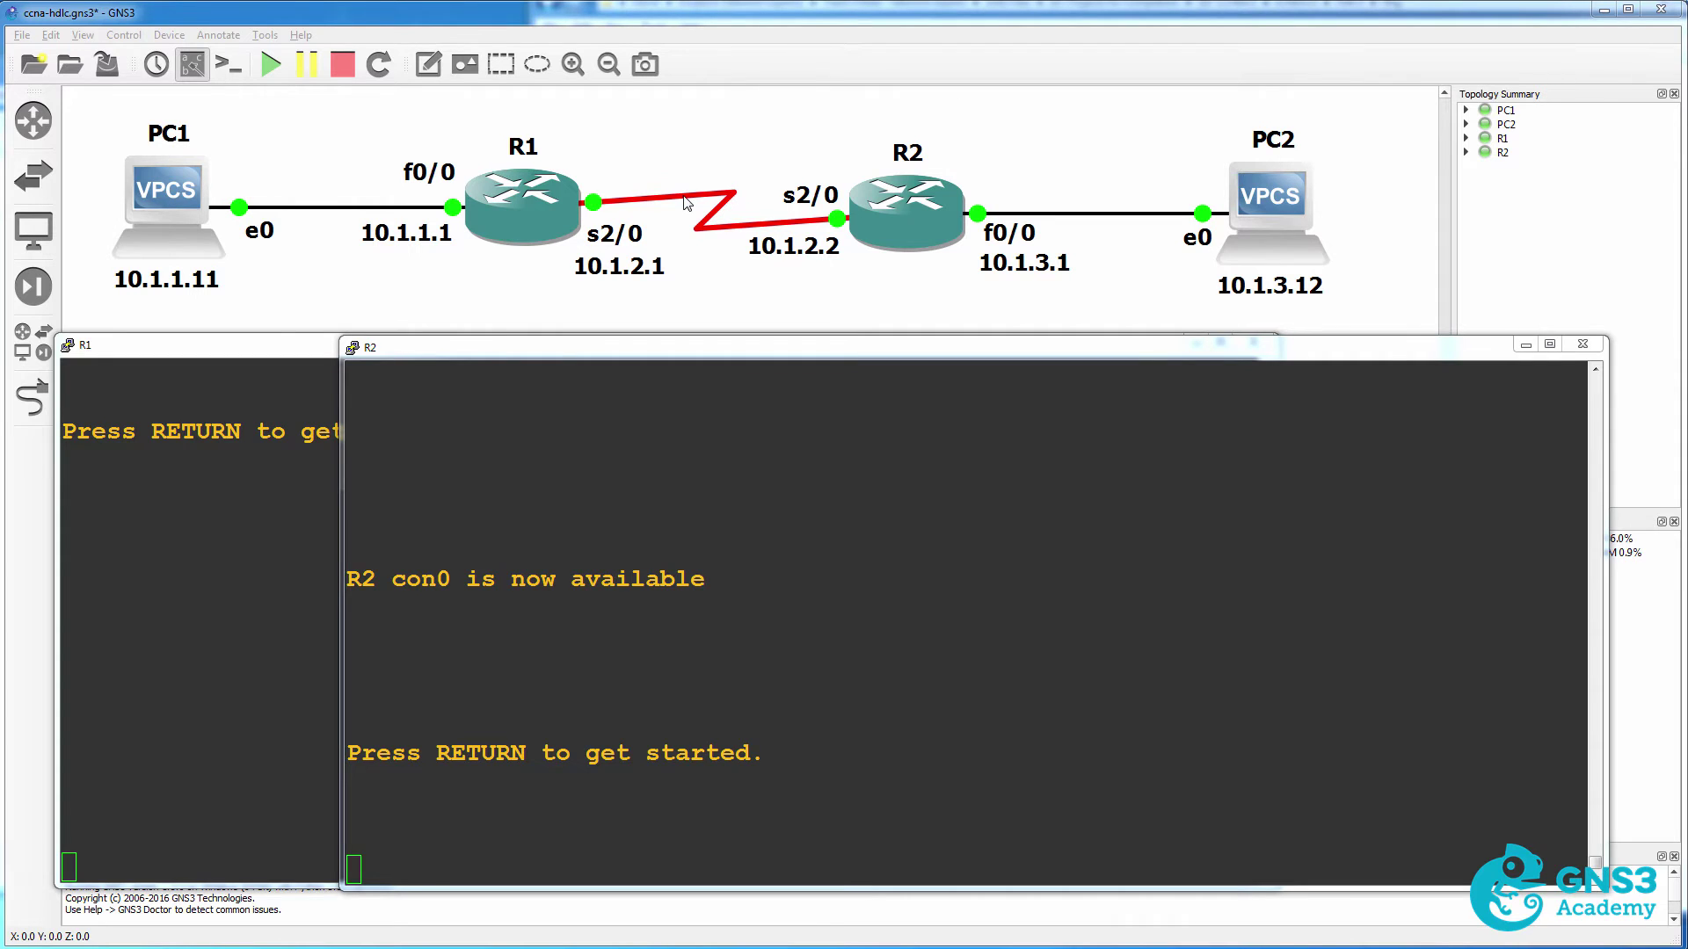
Display R1's Serial2/0 running configuration to review its PPP PAP settings.
click(272, 505)
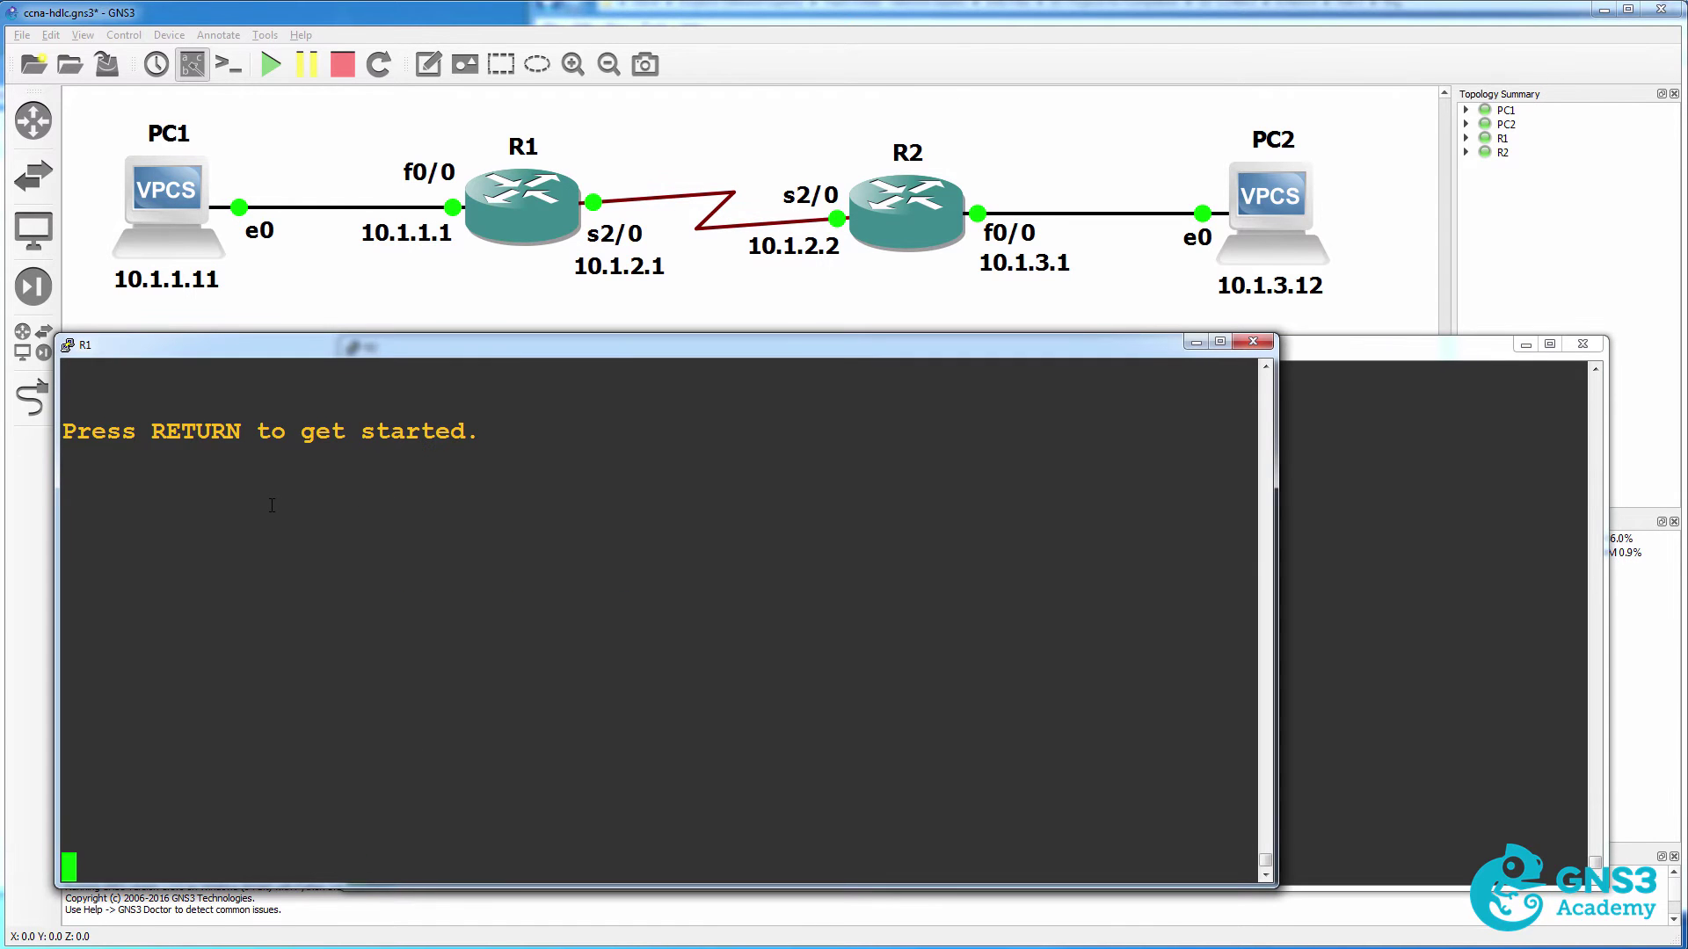
key(Return)
text(sh run i)
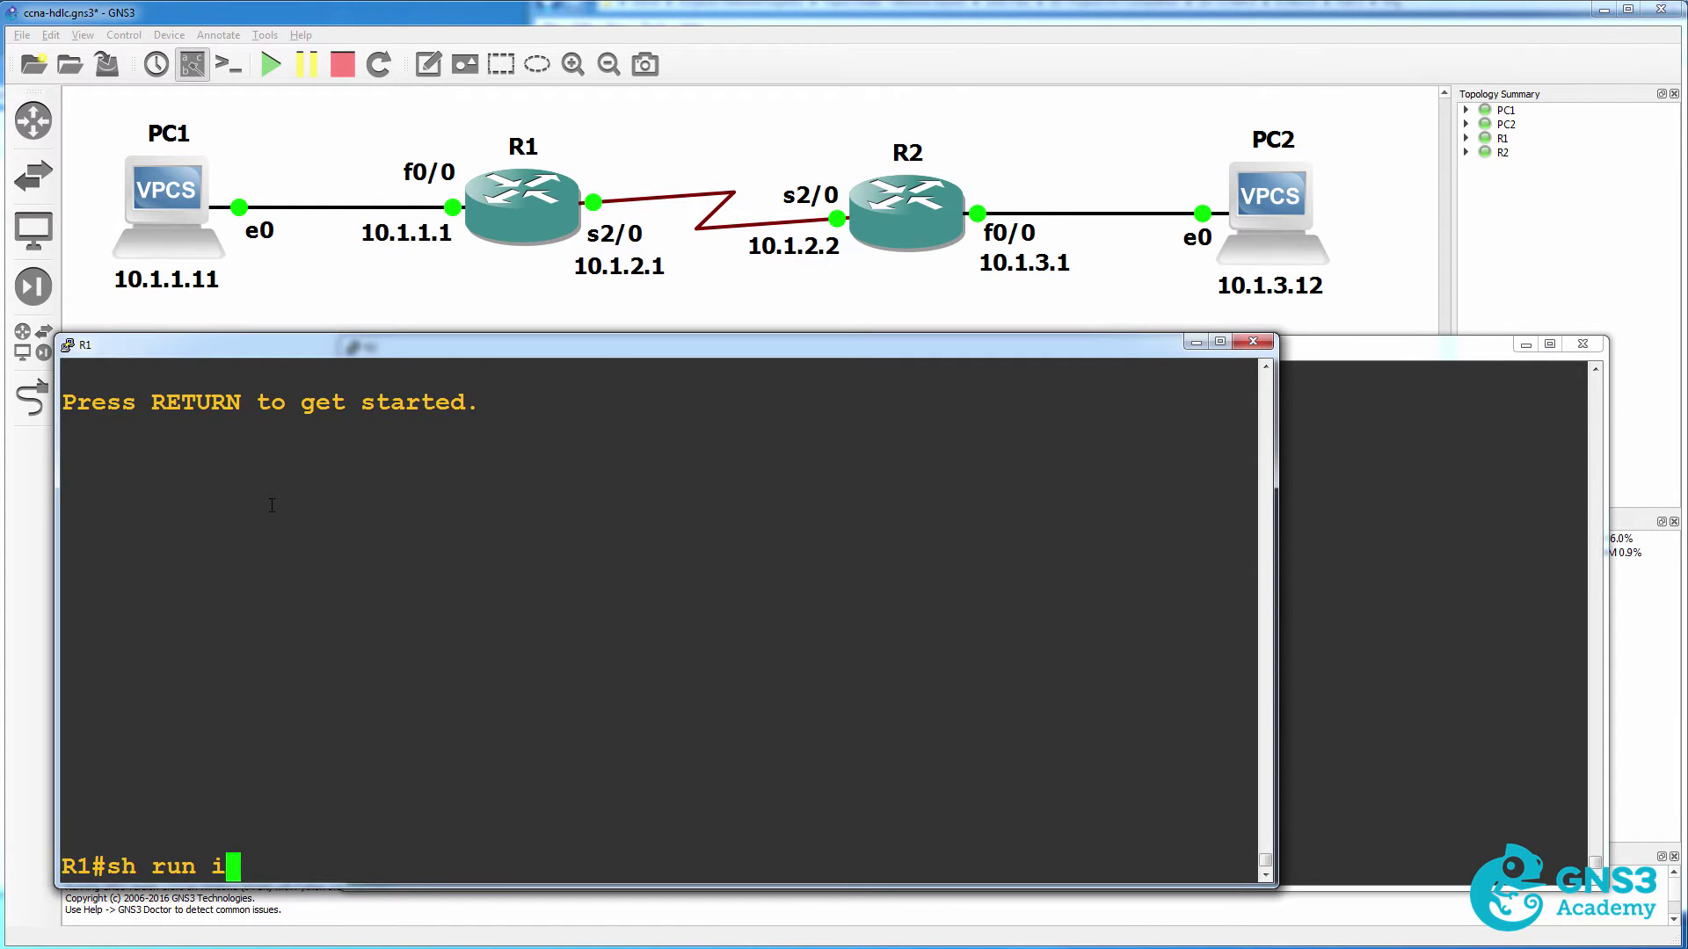
text(nt s2/0)
key(Return)
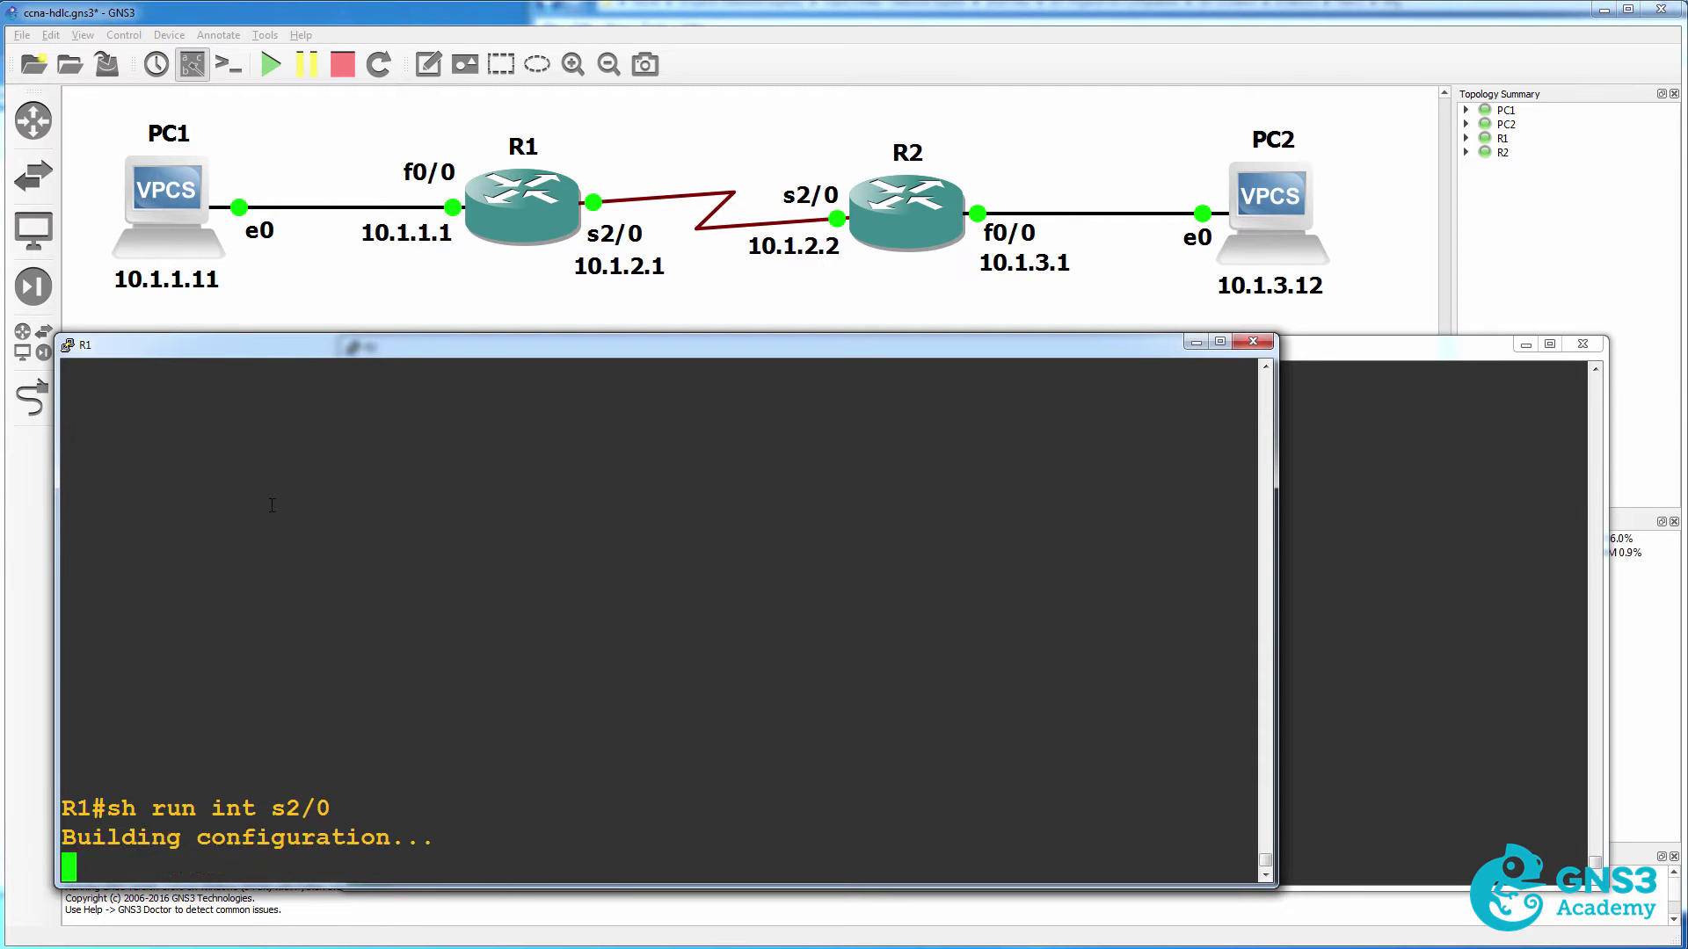
Change R1's Serial2/0 encapsulation to HDLC in configuration mode.
text(con t)
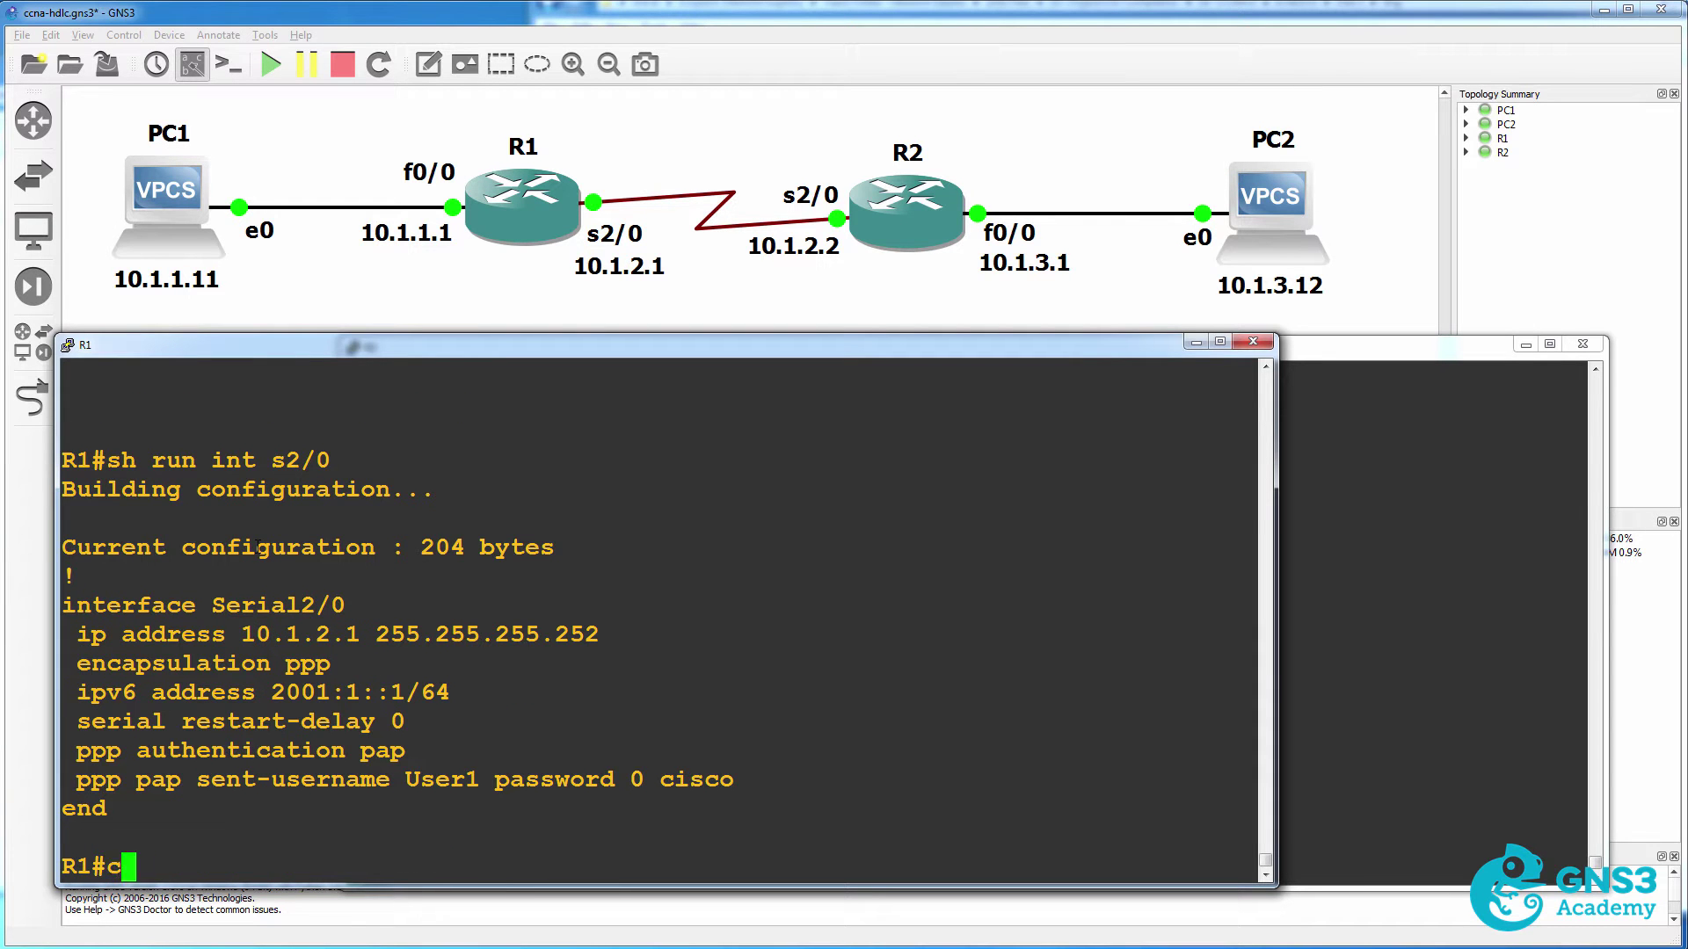
key(BackSpace)
key(BackSpace)
text(f t)
key(Return)
text(int s2/0)
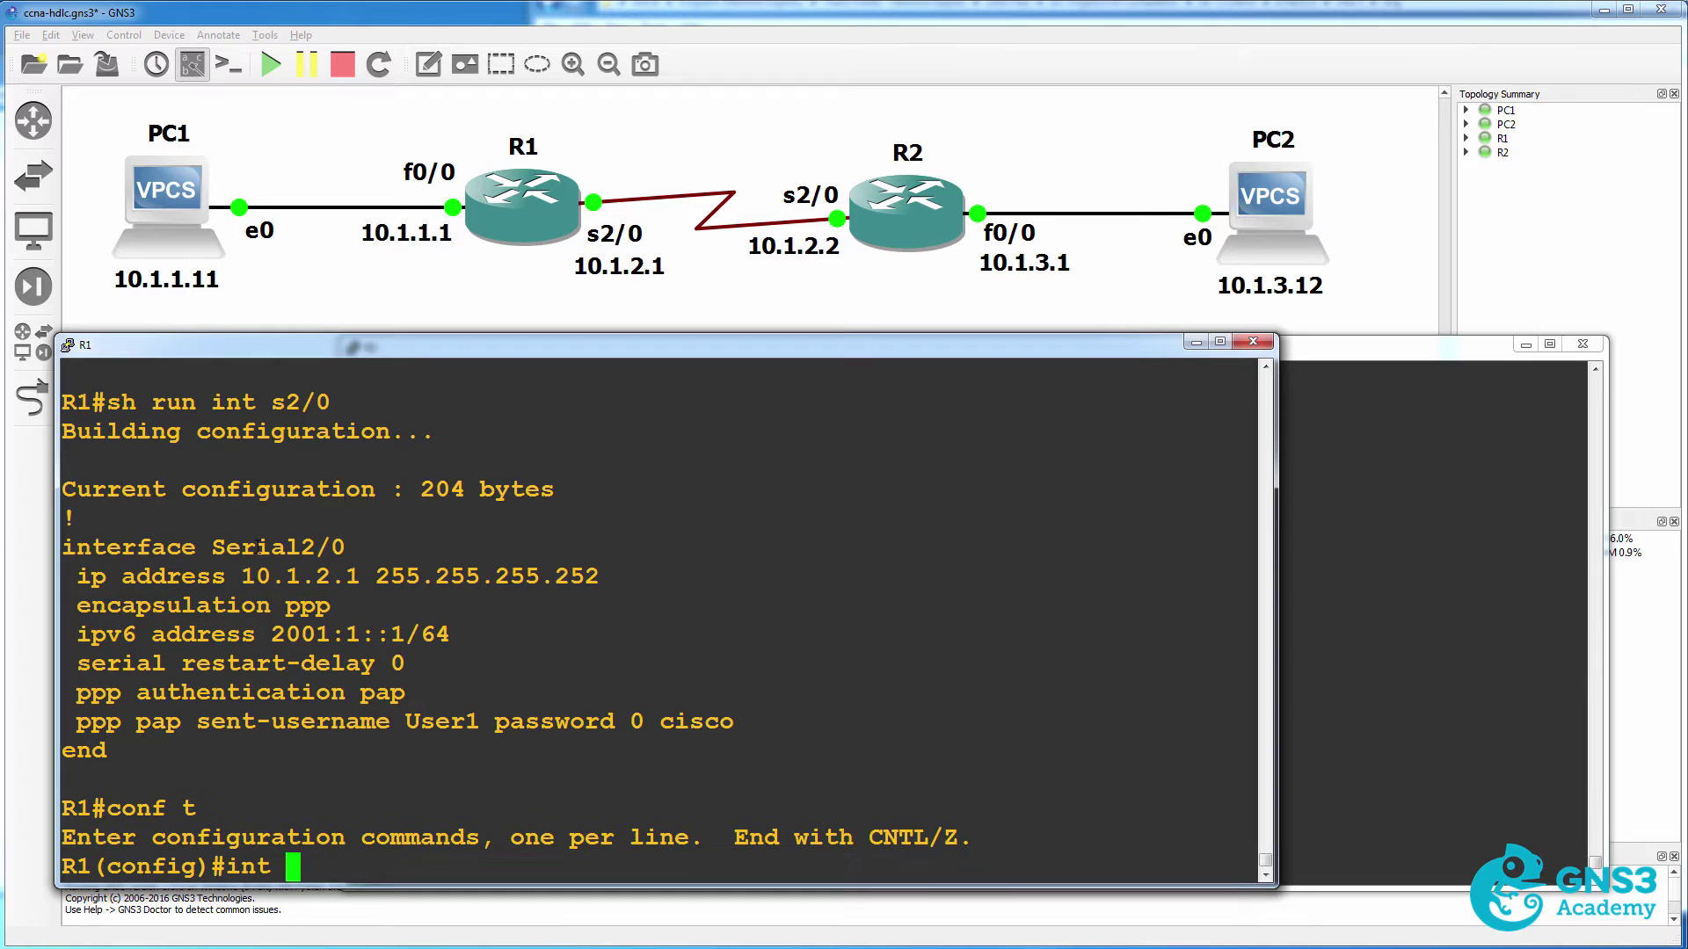
key(Return)
text(ena)
key(Tab)
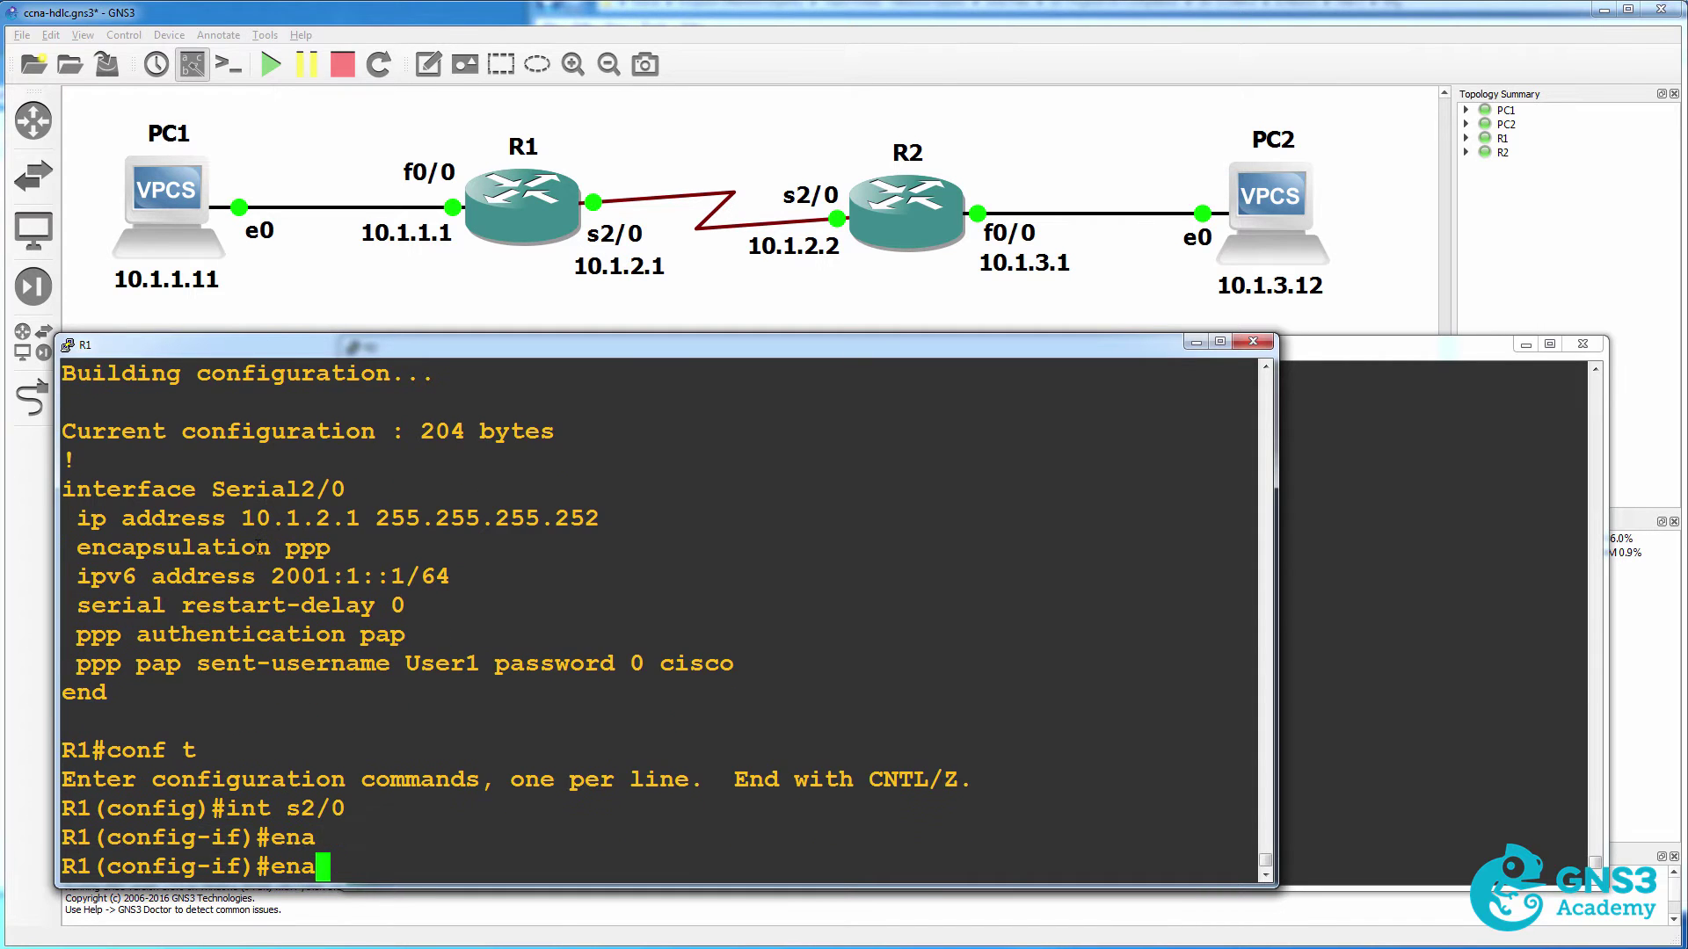
key(BackSpace)
text(c)
key(Tab)
text(hdls)
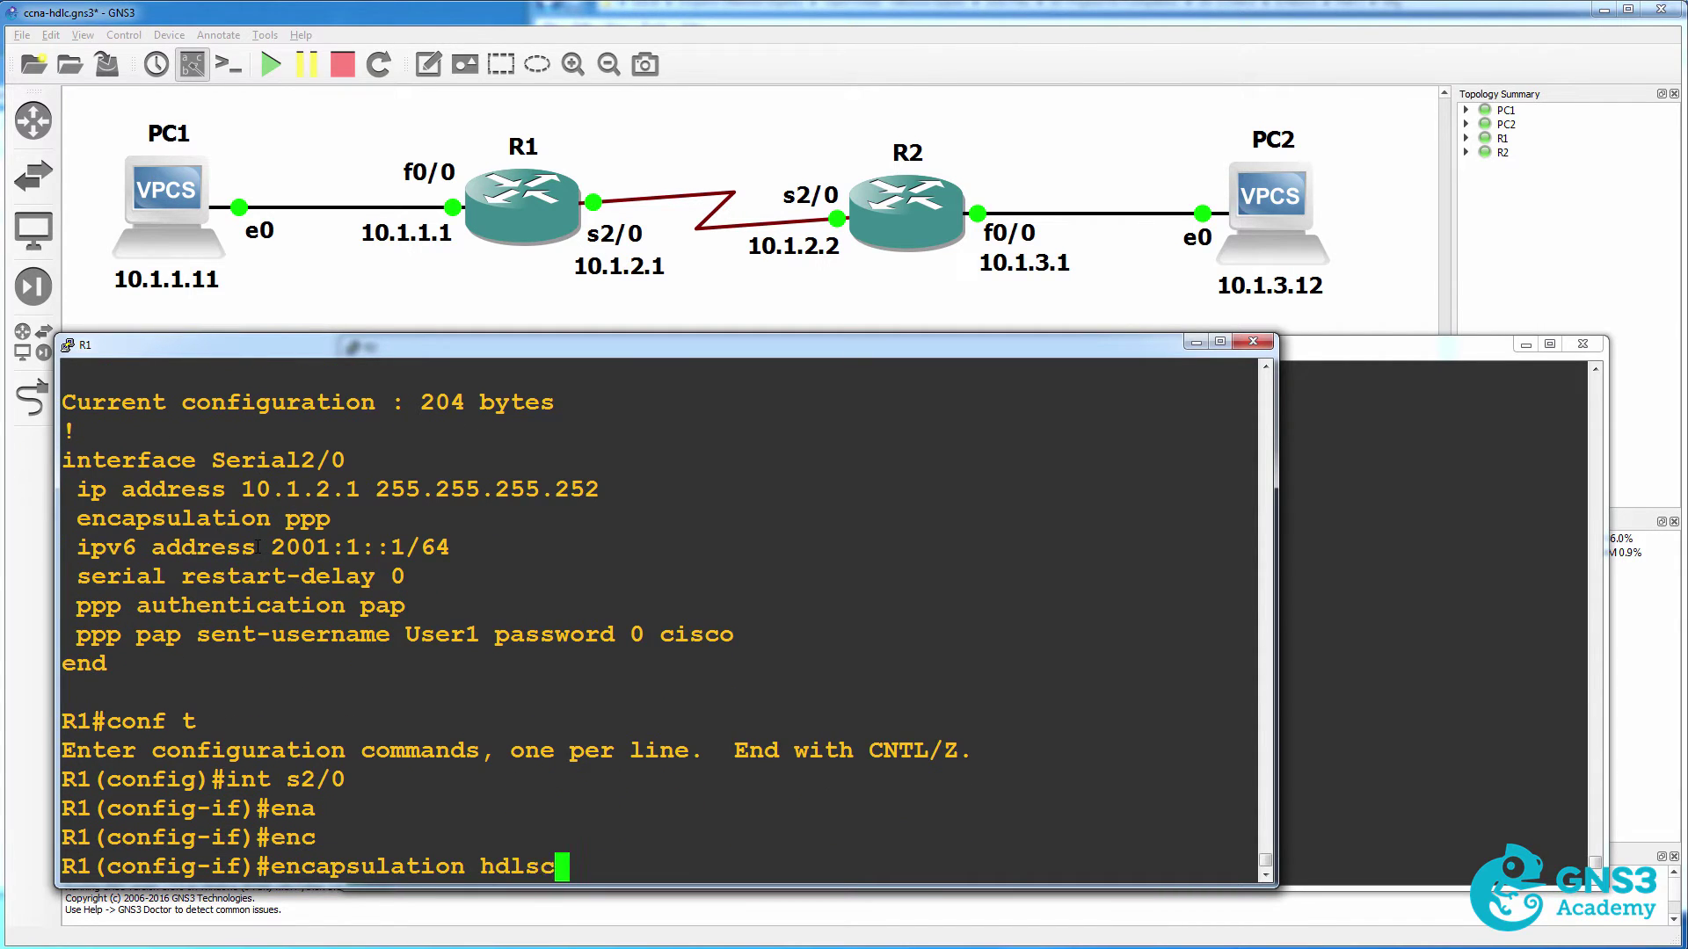
key(BackSpace)
text(c)
key(Return)
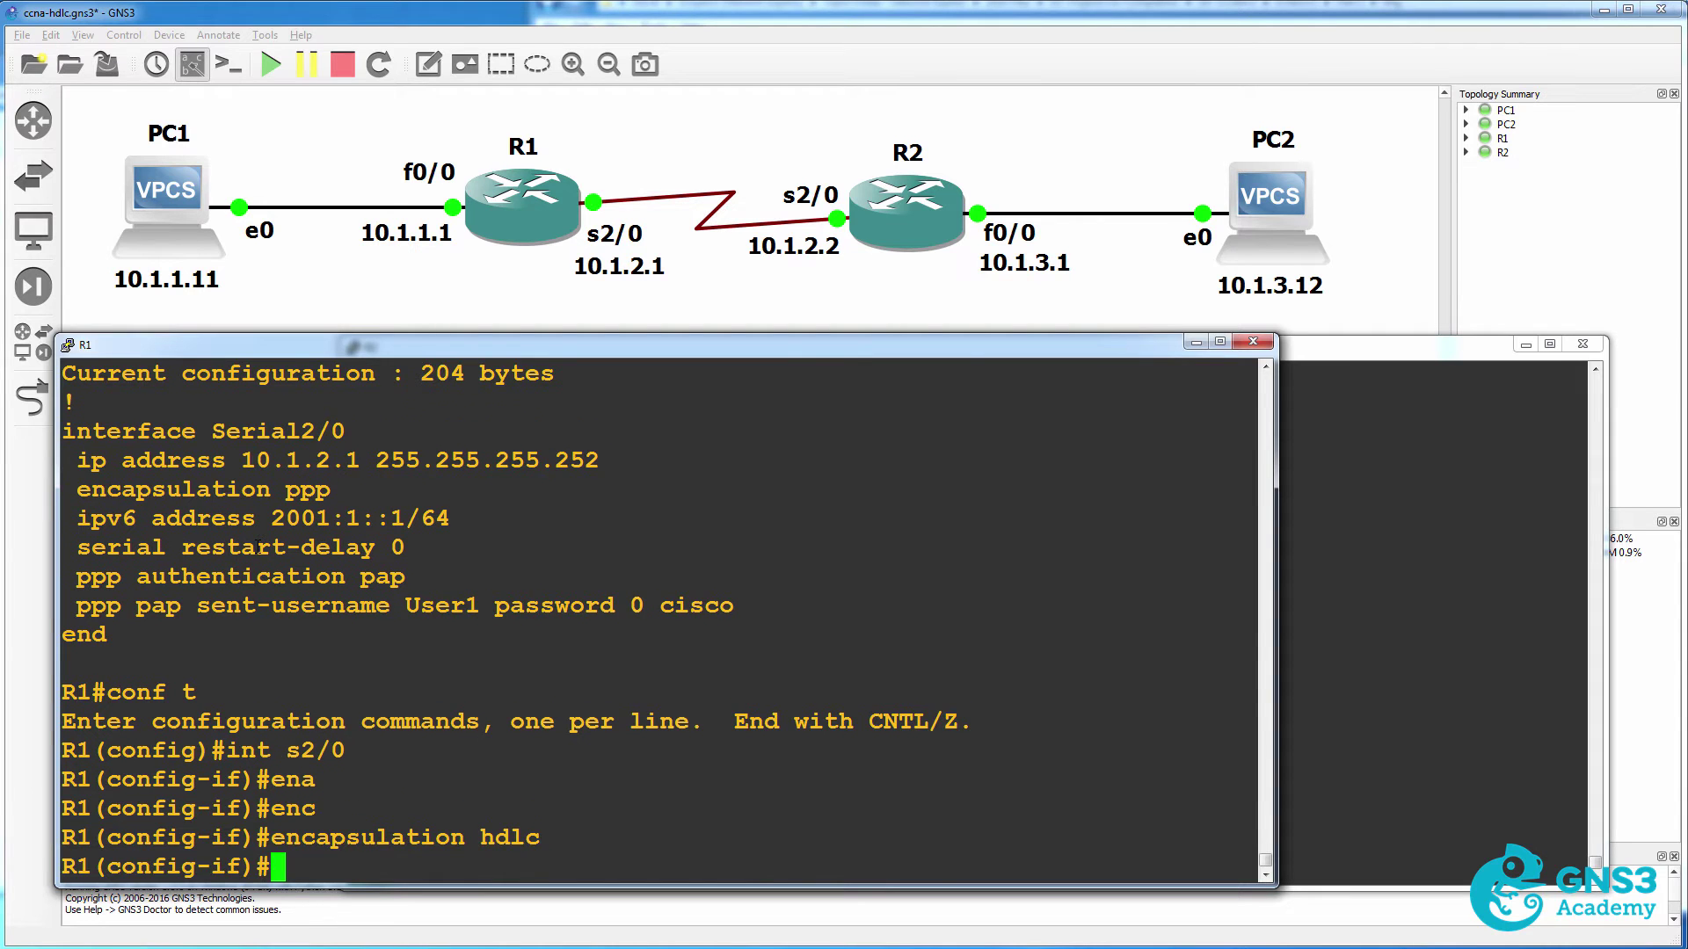
Set R2's Serial2/0 encapsulation to HDLC and exit configuration mode.
click(1485, 515)
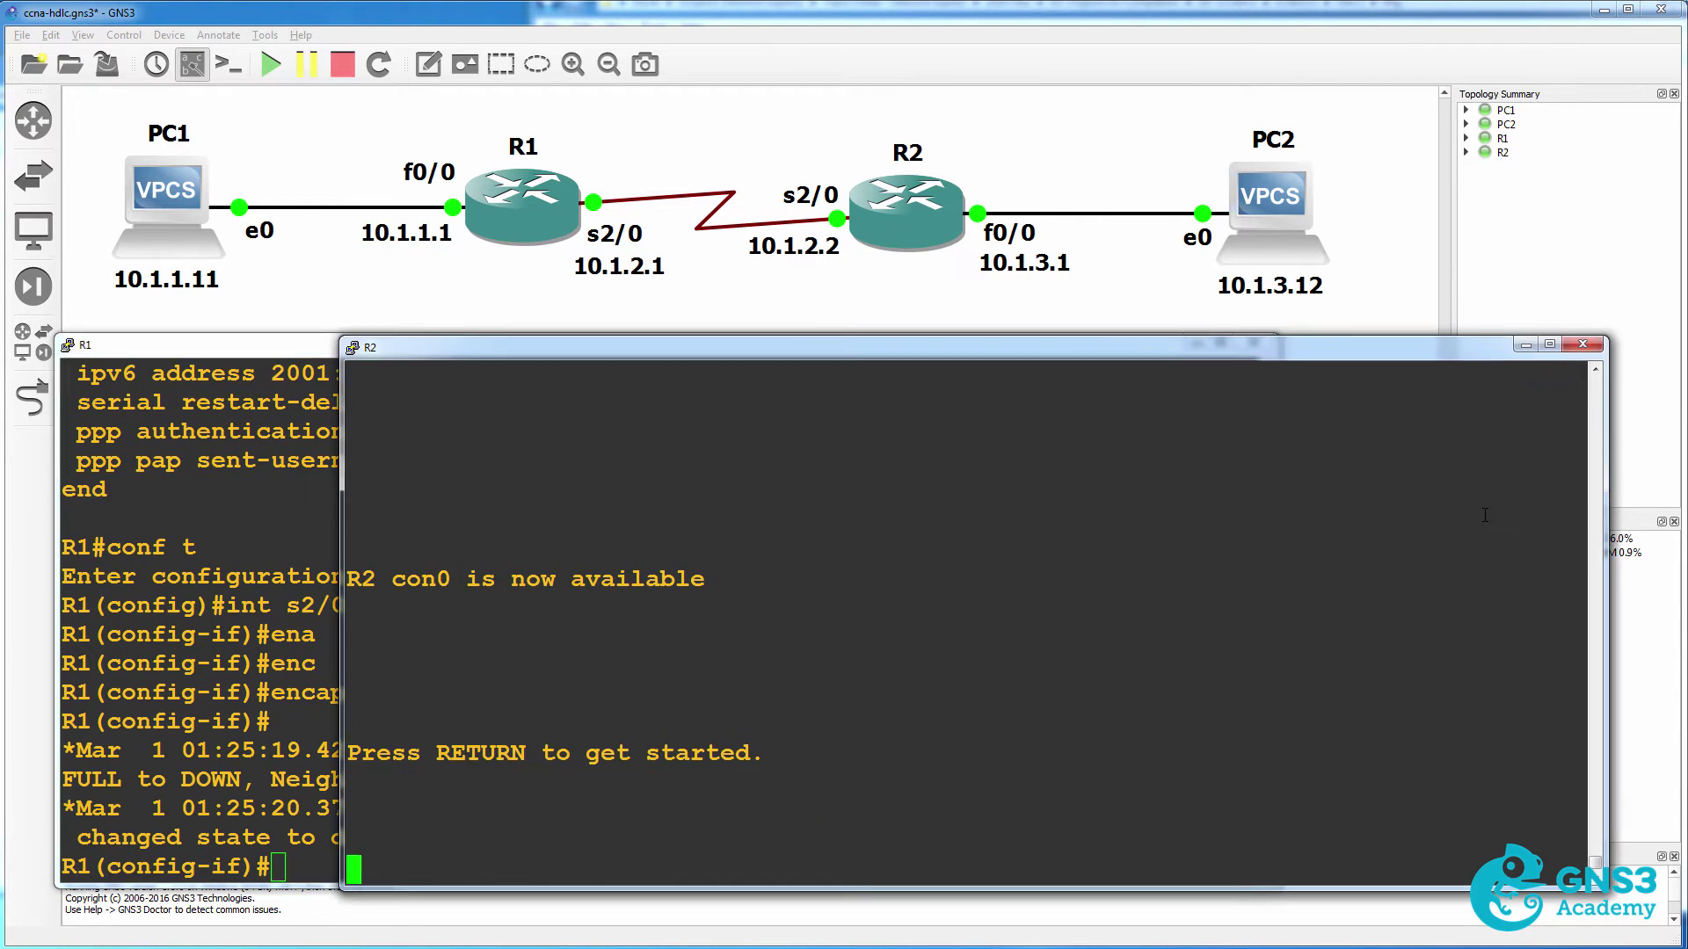
key(Return)
text(conf t)
key(Return)
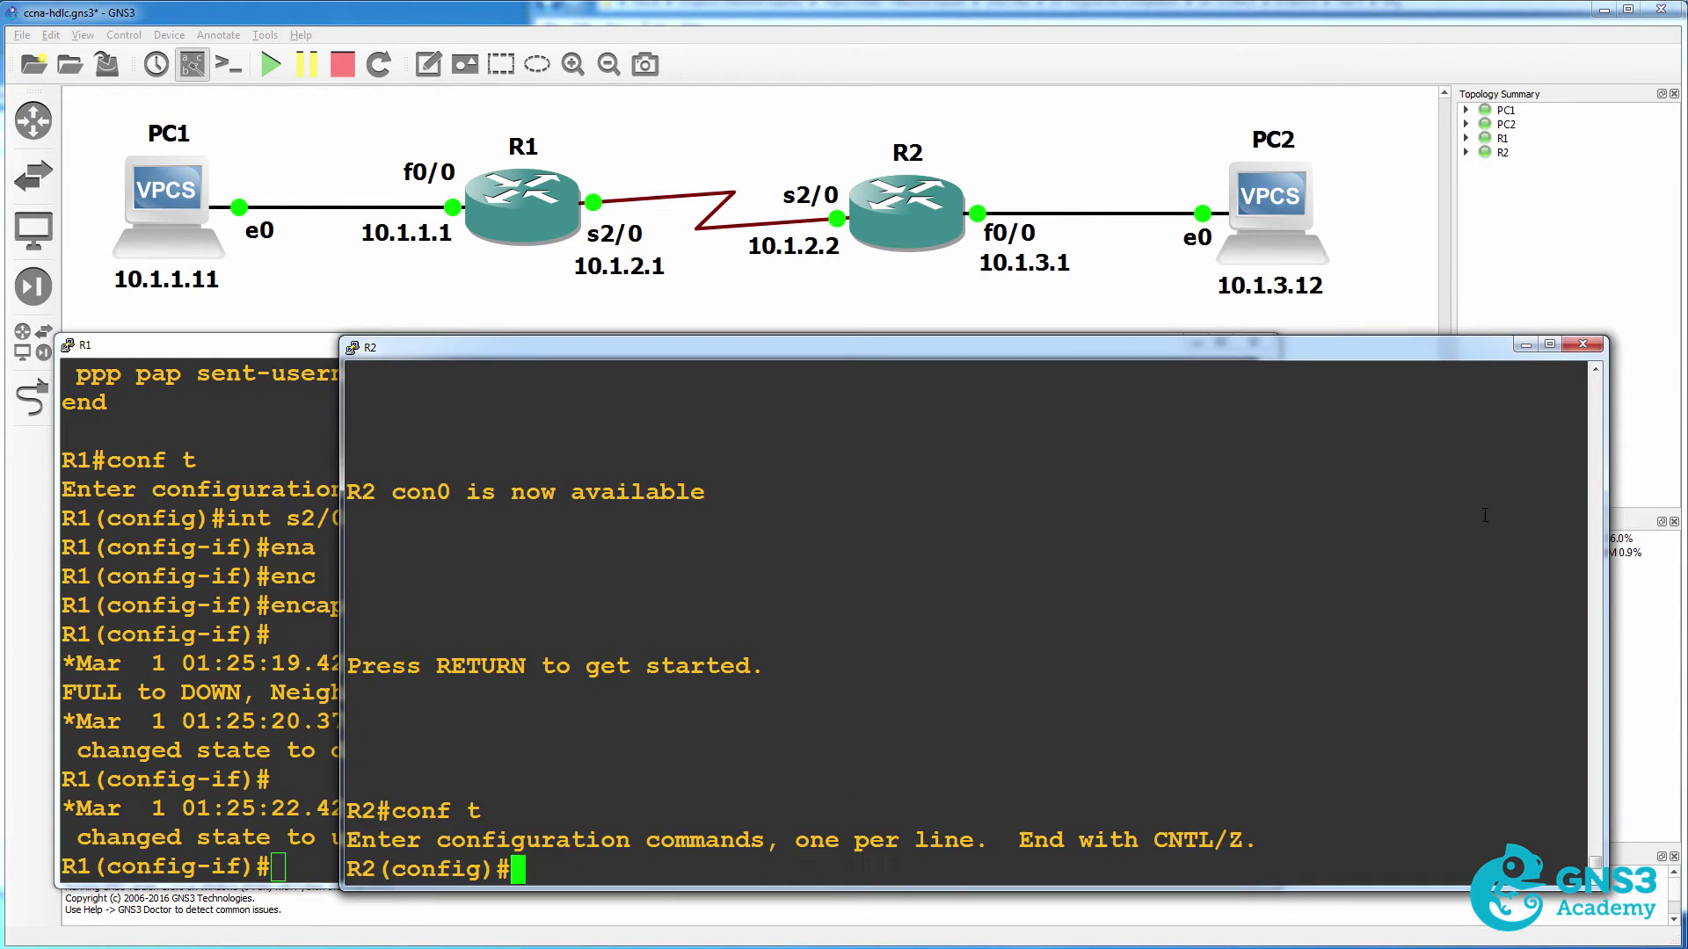
text(int s2/0)
key(Return)
text(enca)
key(Tab)
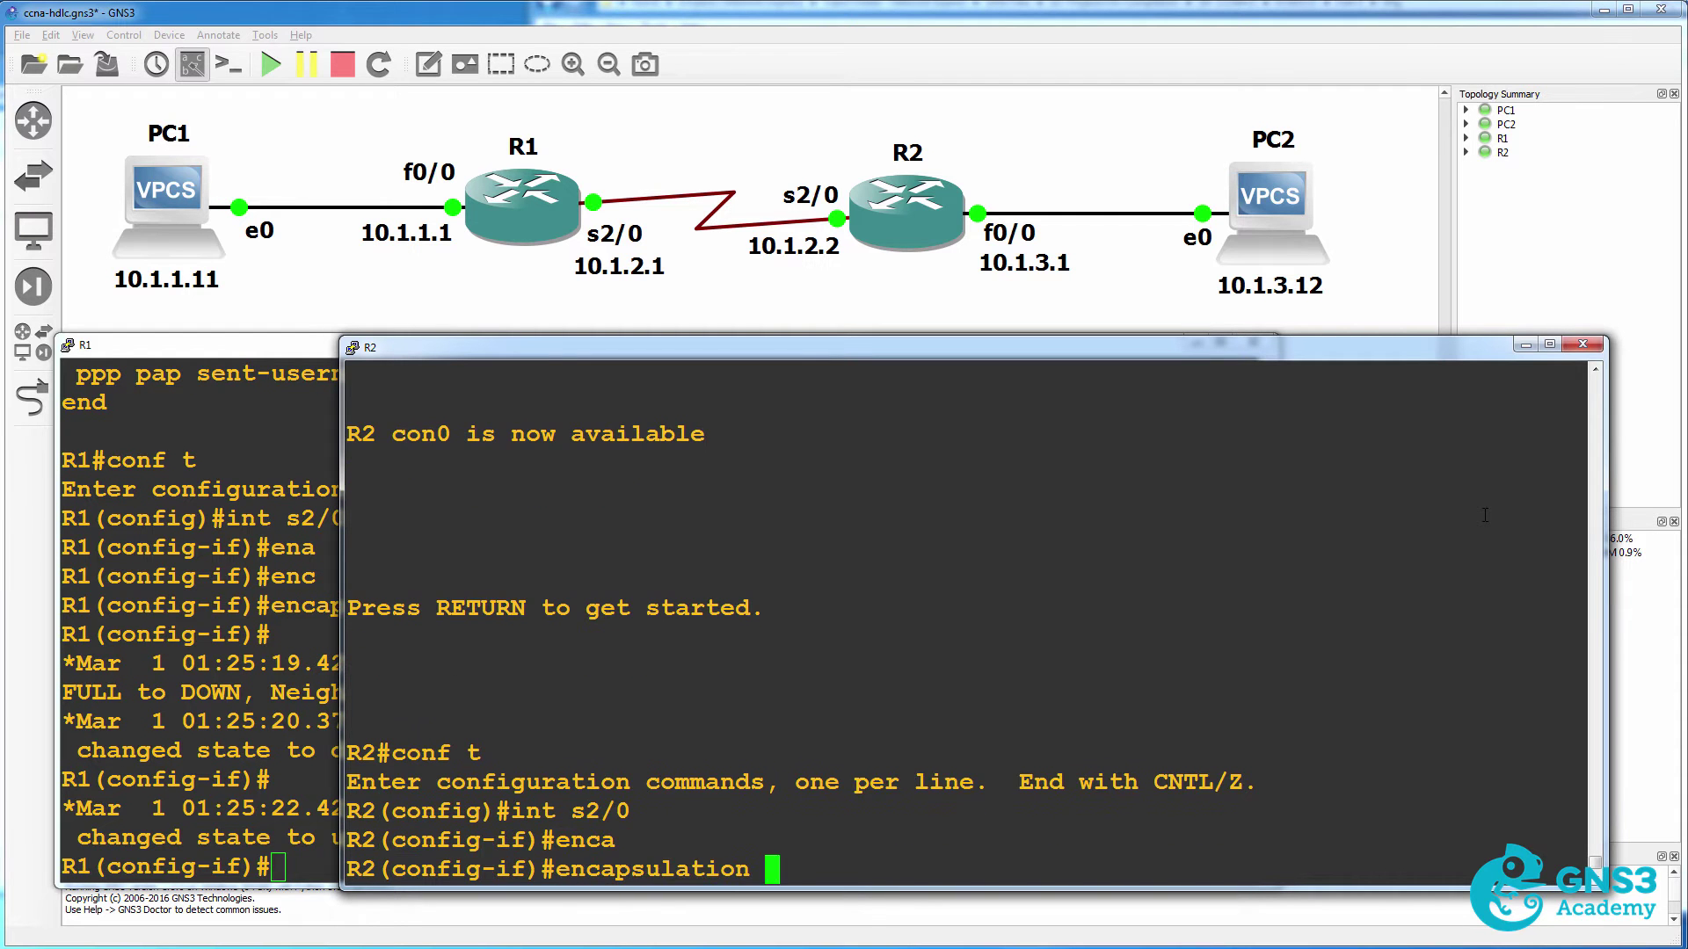
text(hdlc)
key(Return)
text(end)
key(Return)
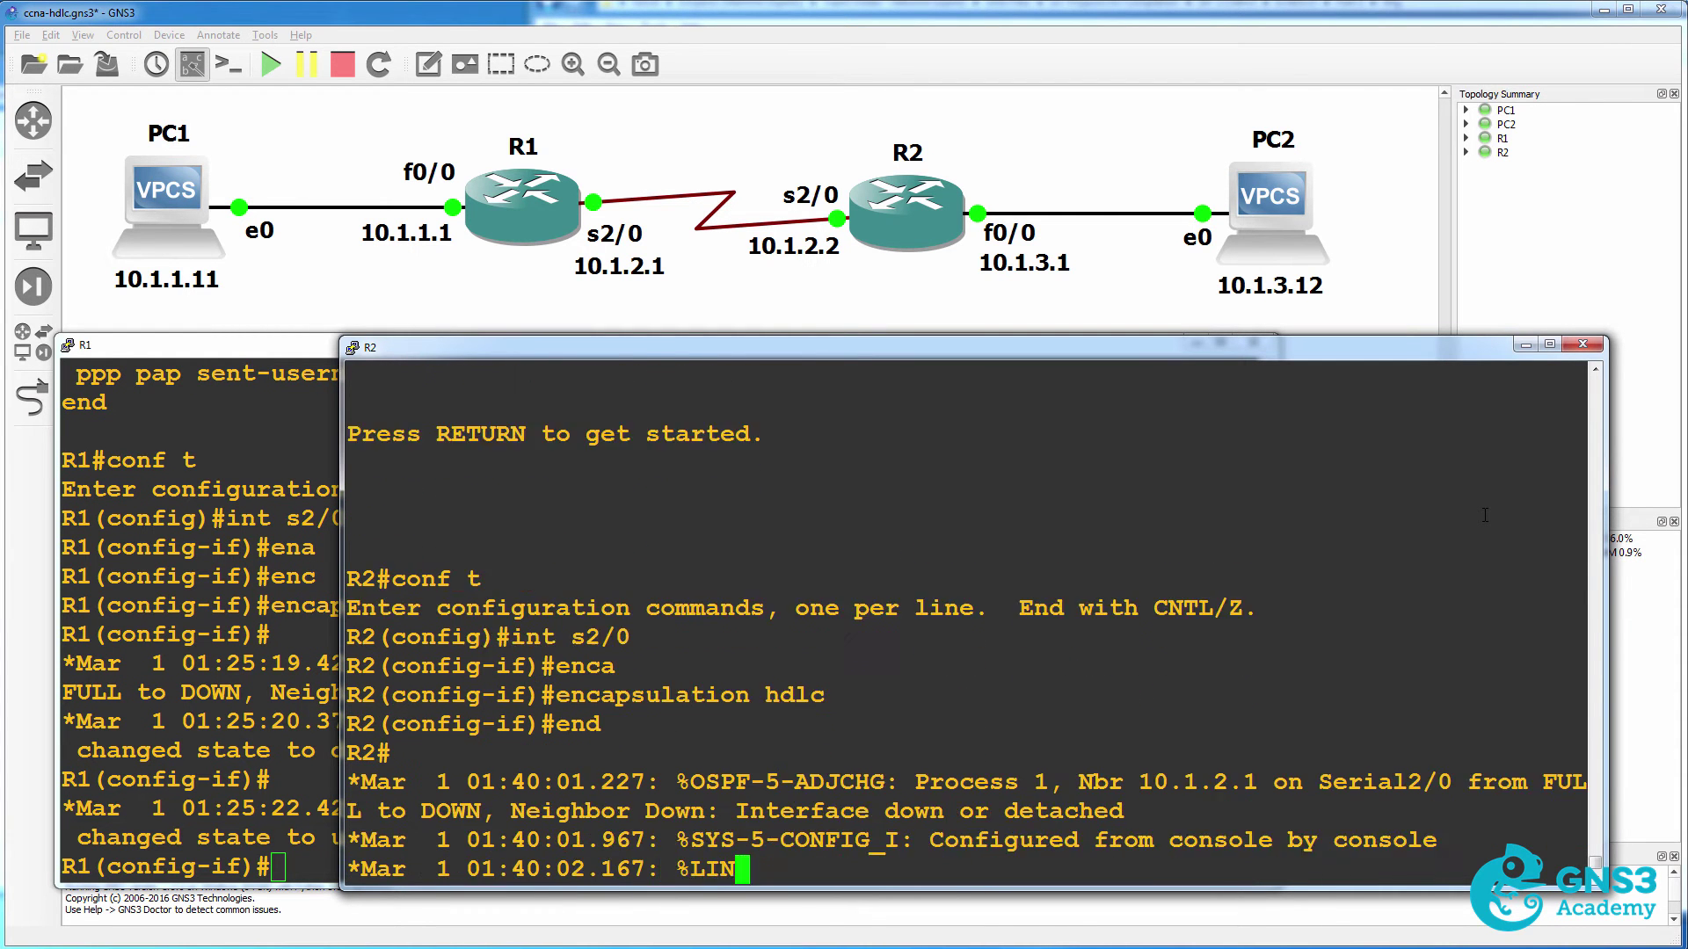
Show R2's Serial2/0 running configuration and highlight the interface lines.
text(sh run int s2/0)
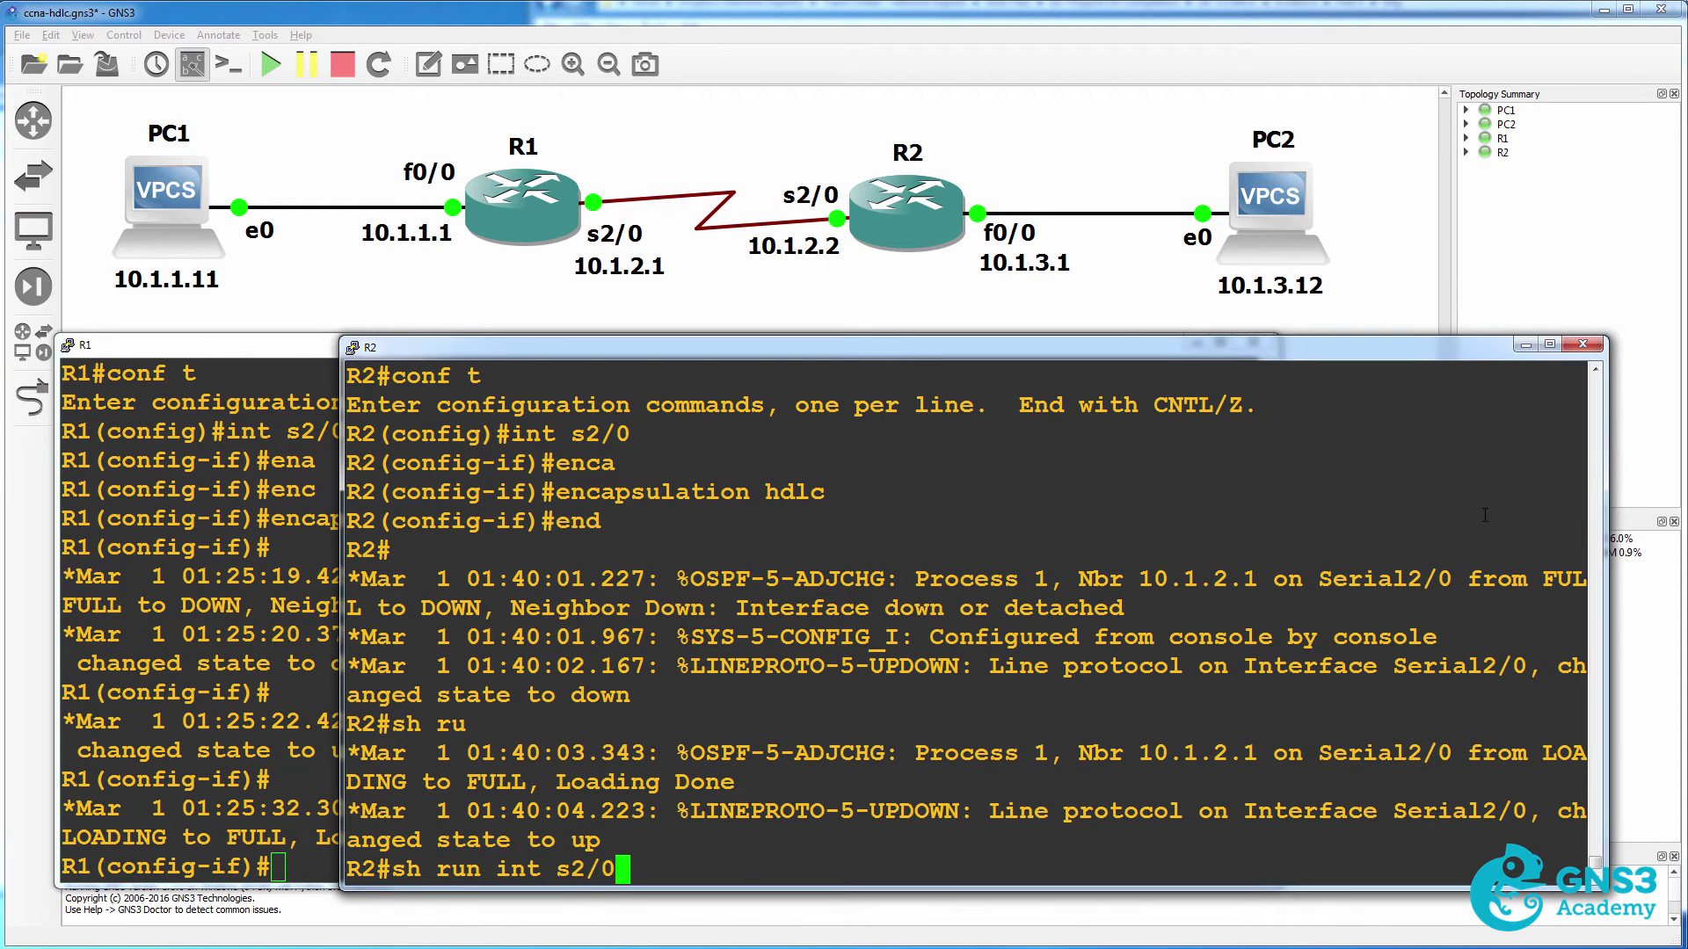
key(Return)
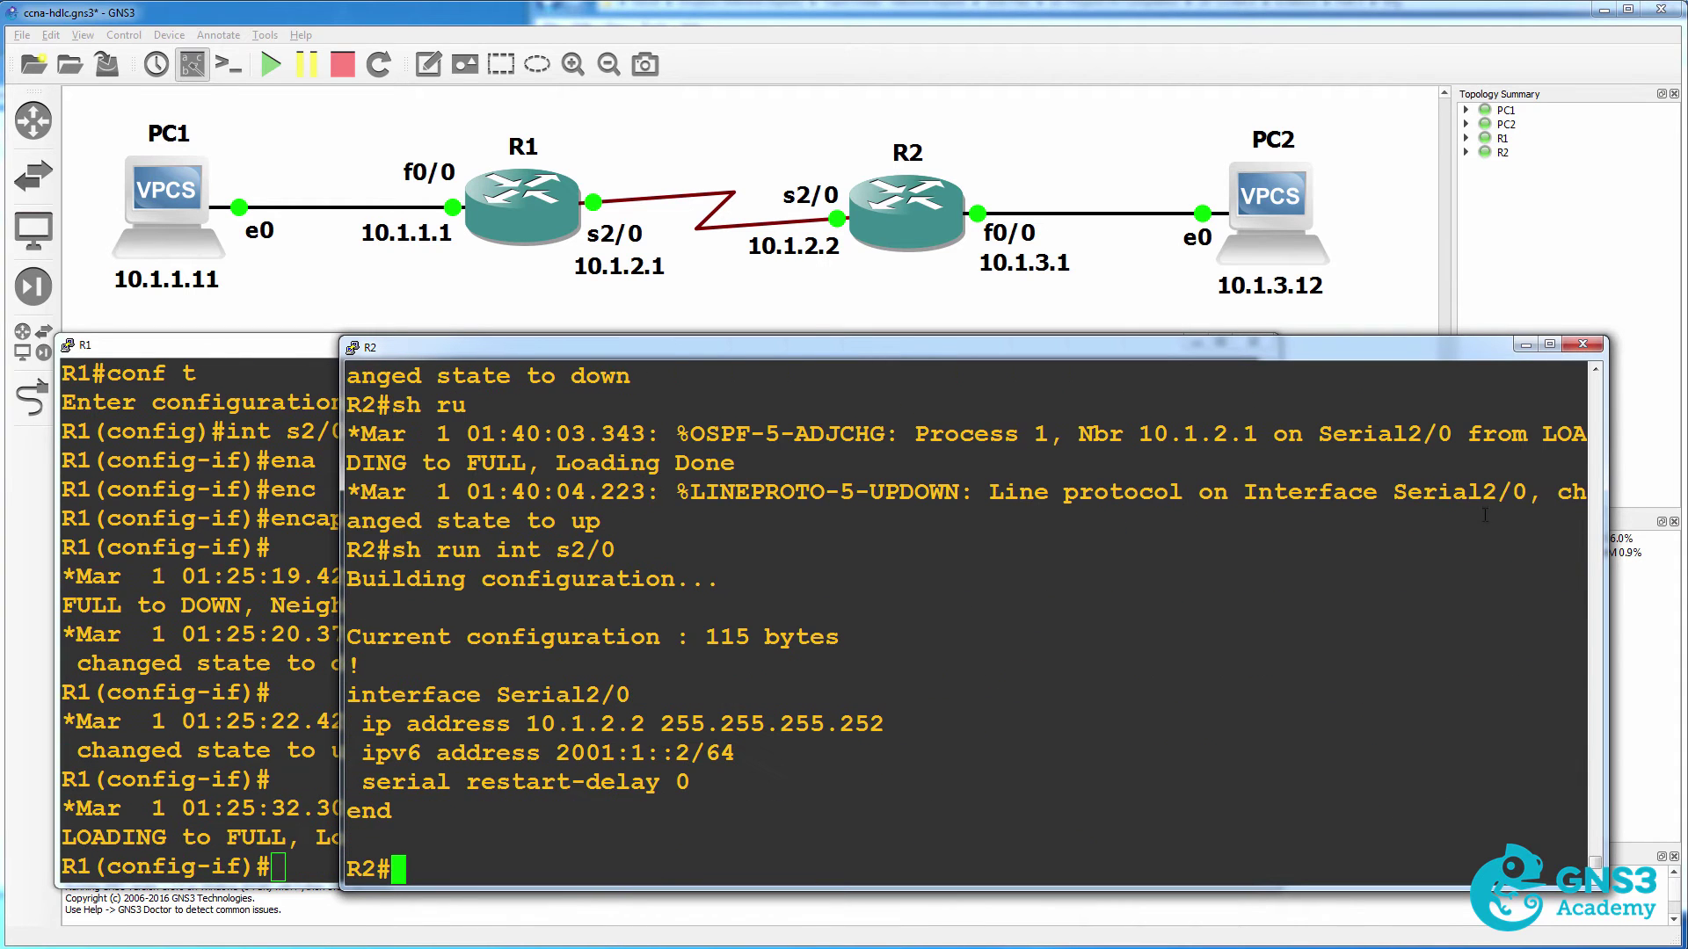
drag(361, 723, 405, 817)
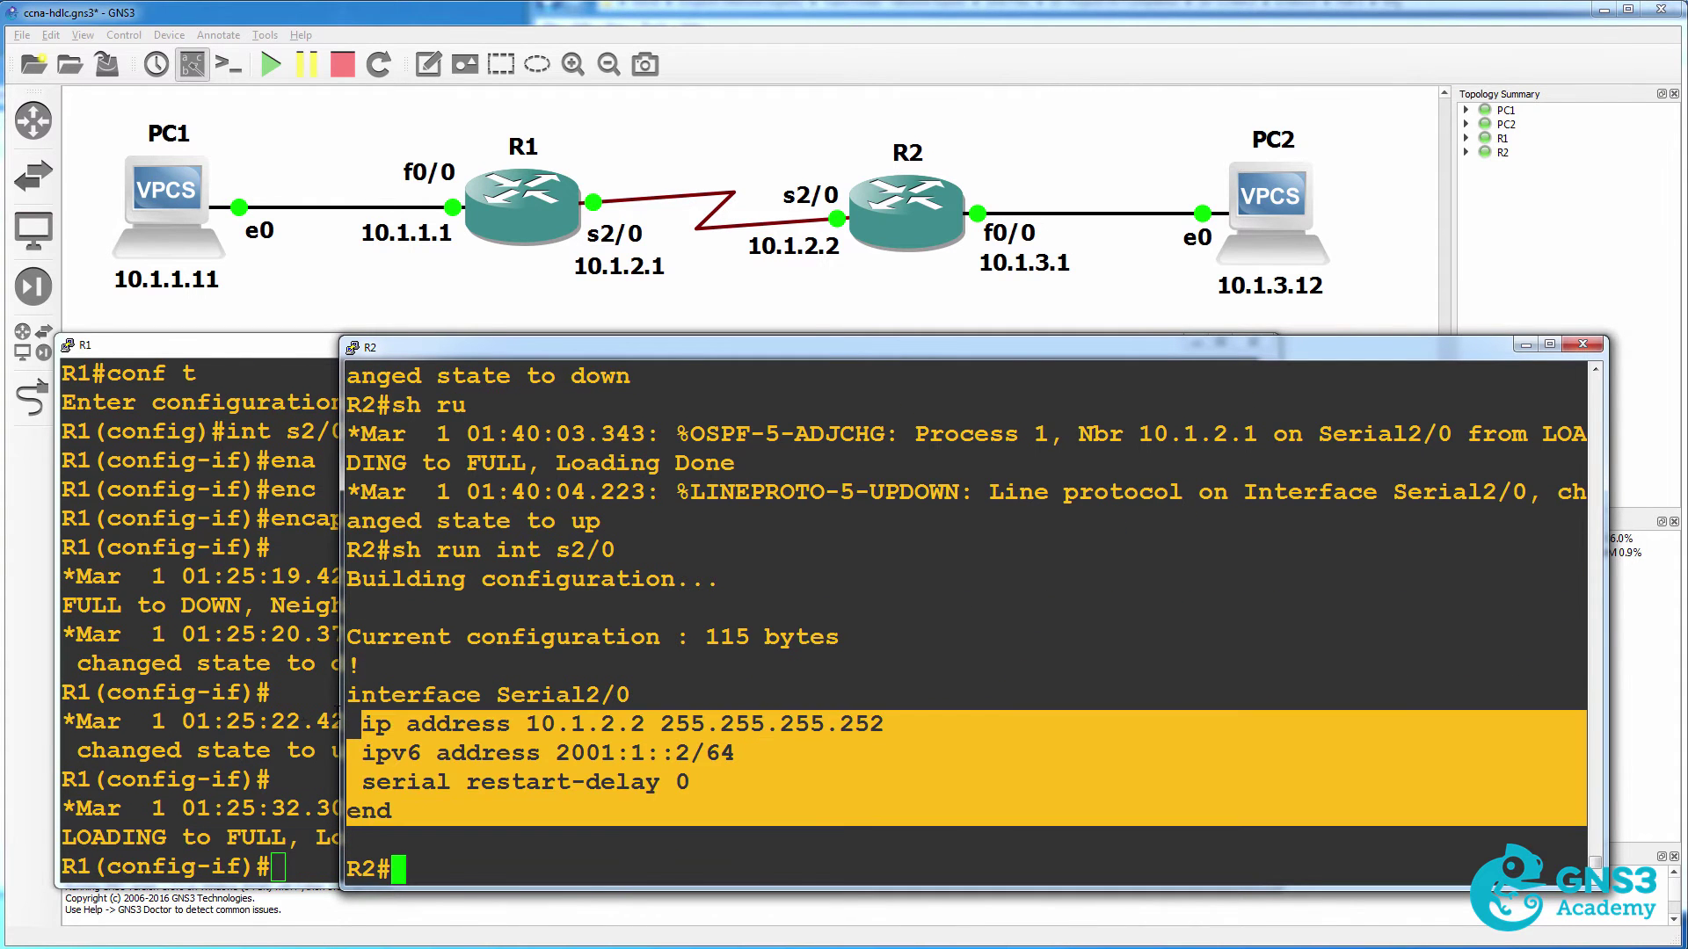
Show R1's Serial2/0 running configuration with 'do sh run int s2/0' and highlight it.
click(253, 722)
text(do)
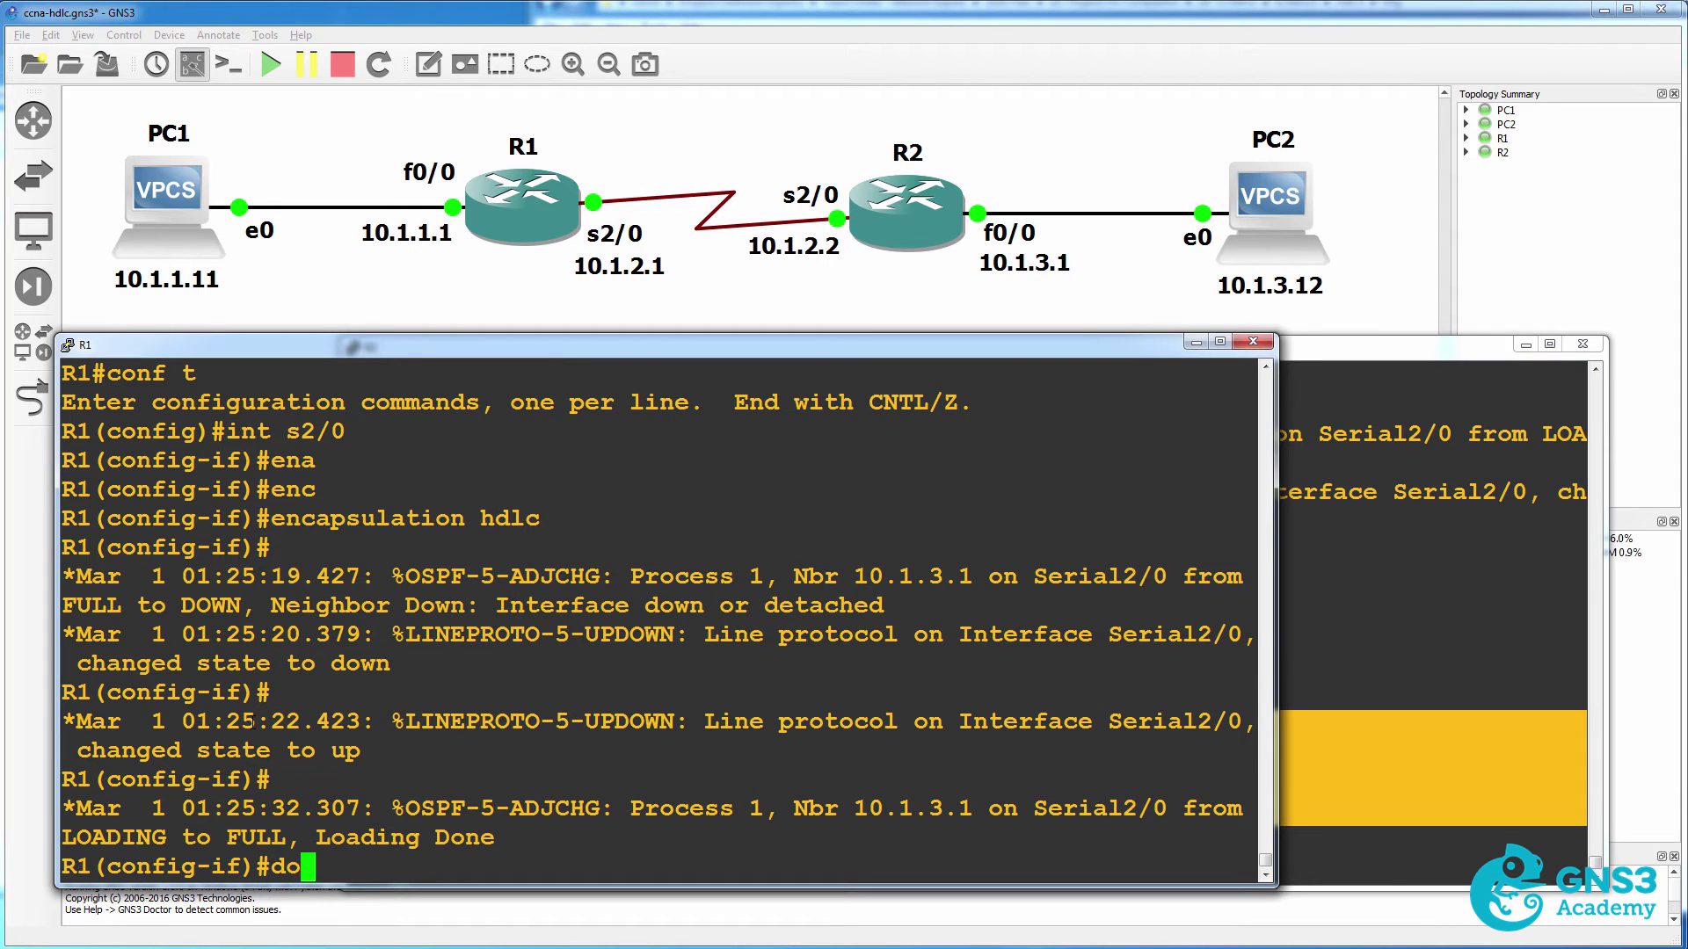
text( sh run int s2/0)
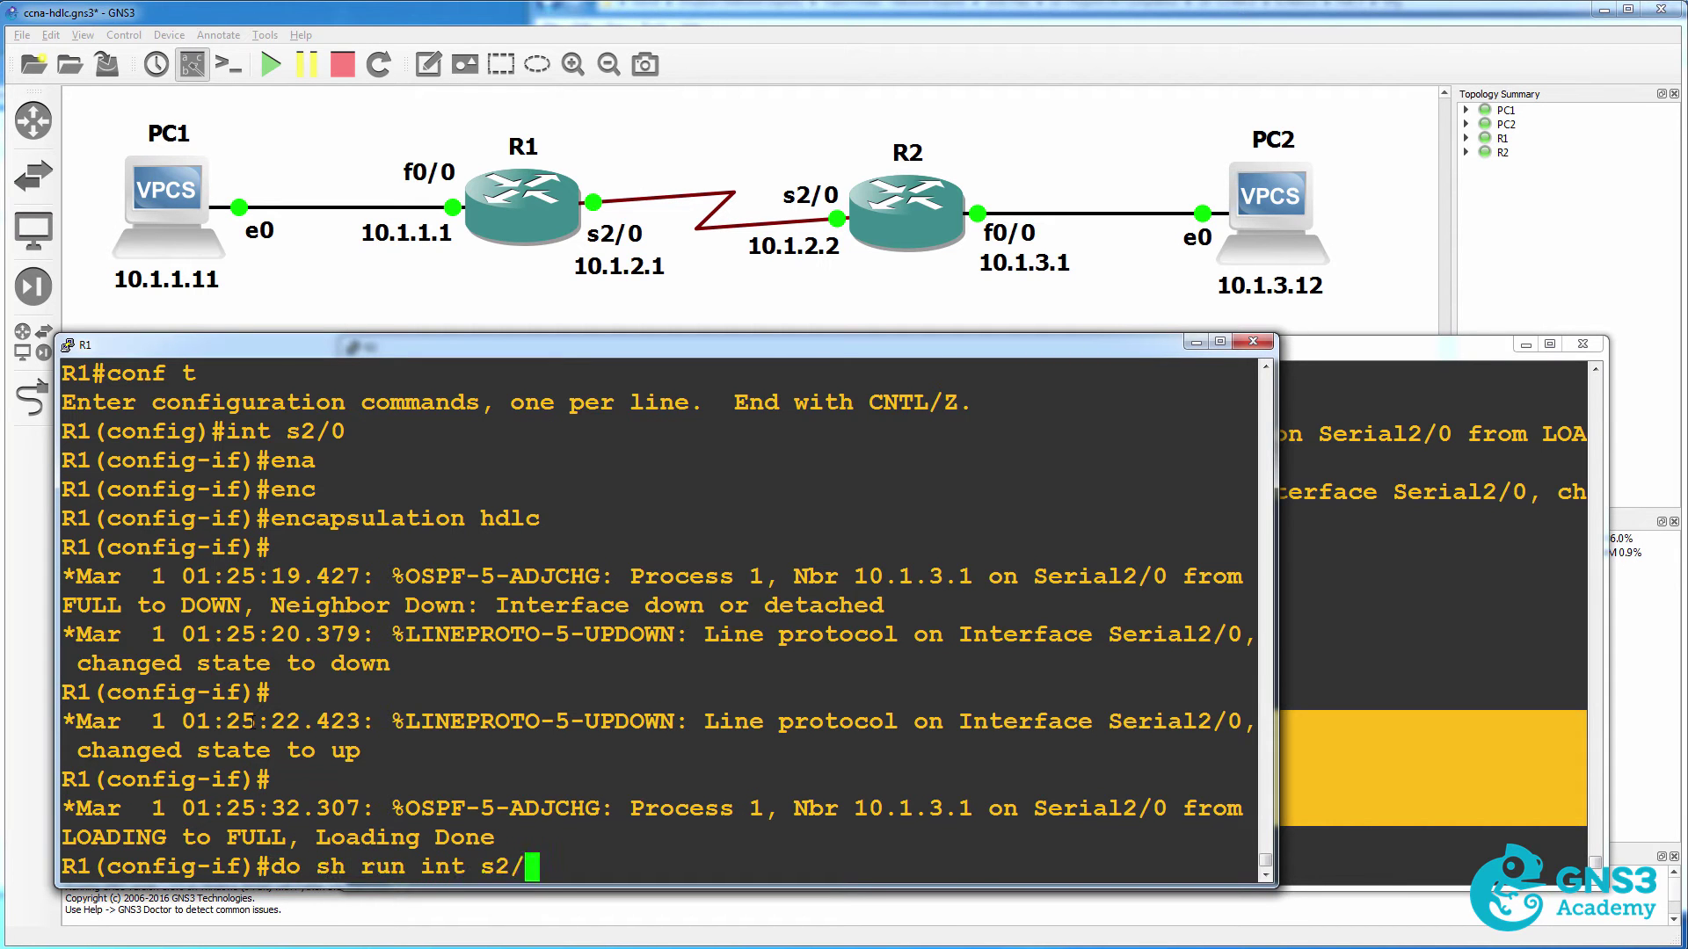
key(Return)
drag(77, 719, 615, 791)
Show R1's Serial2/0 status and highlight the up state and Encapsulation HDLC lines.
text(d)
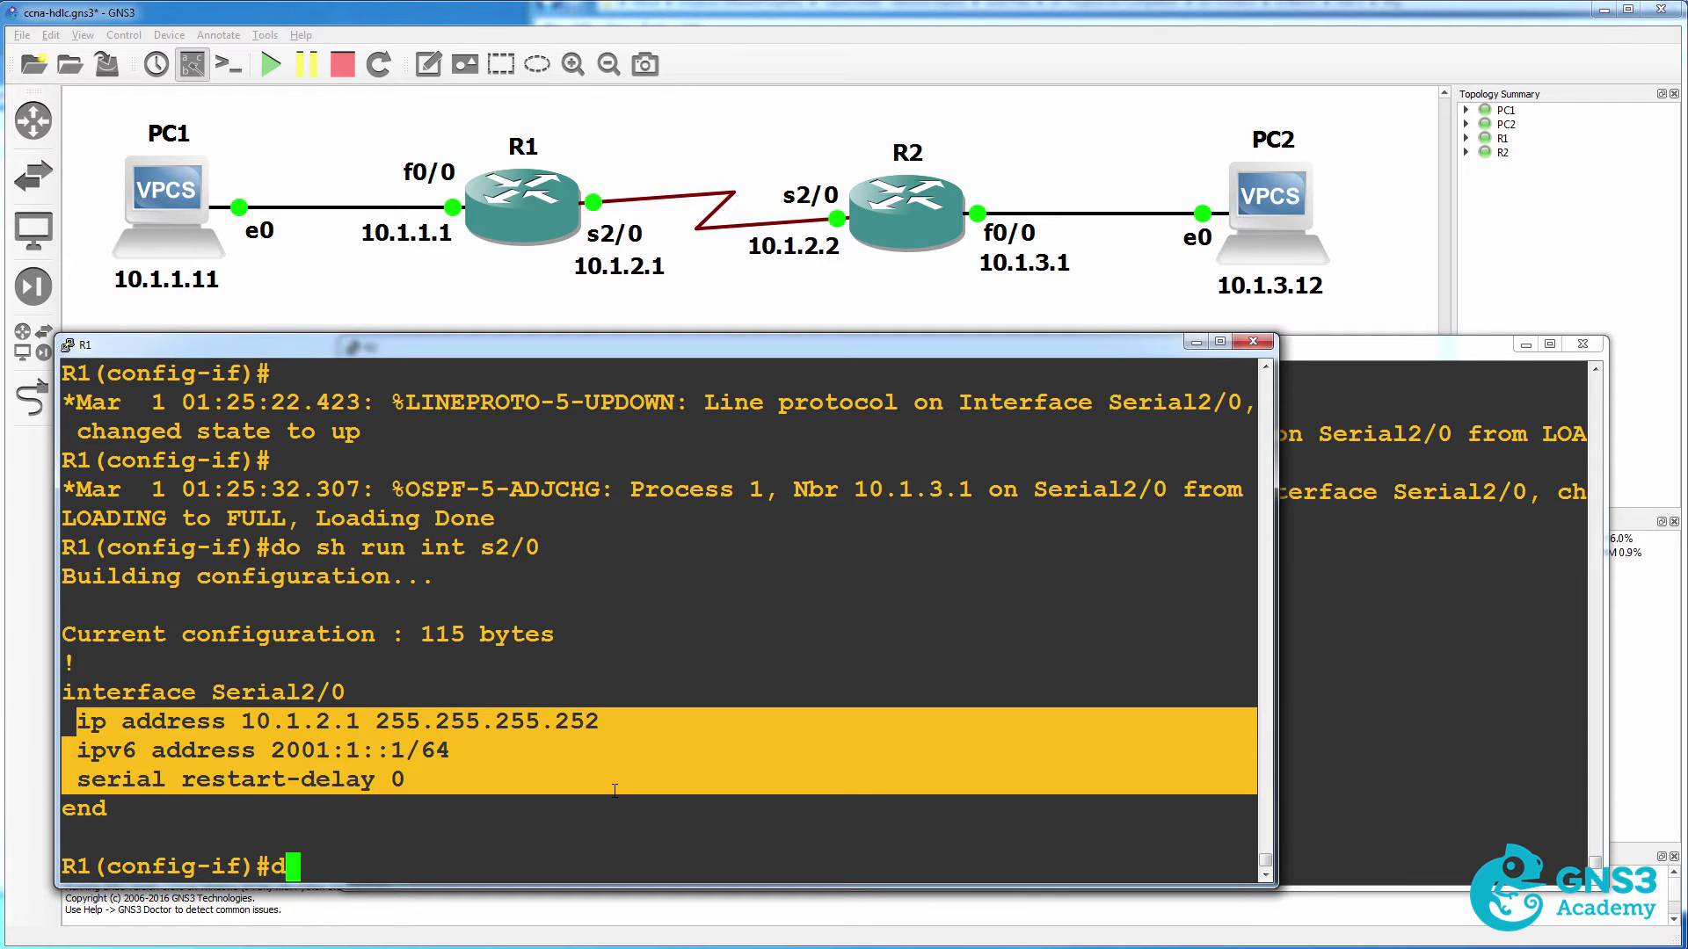
text(o sh int s2/)
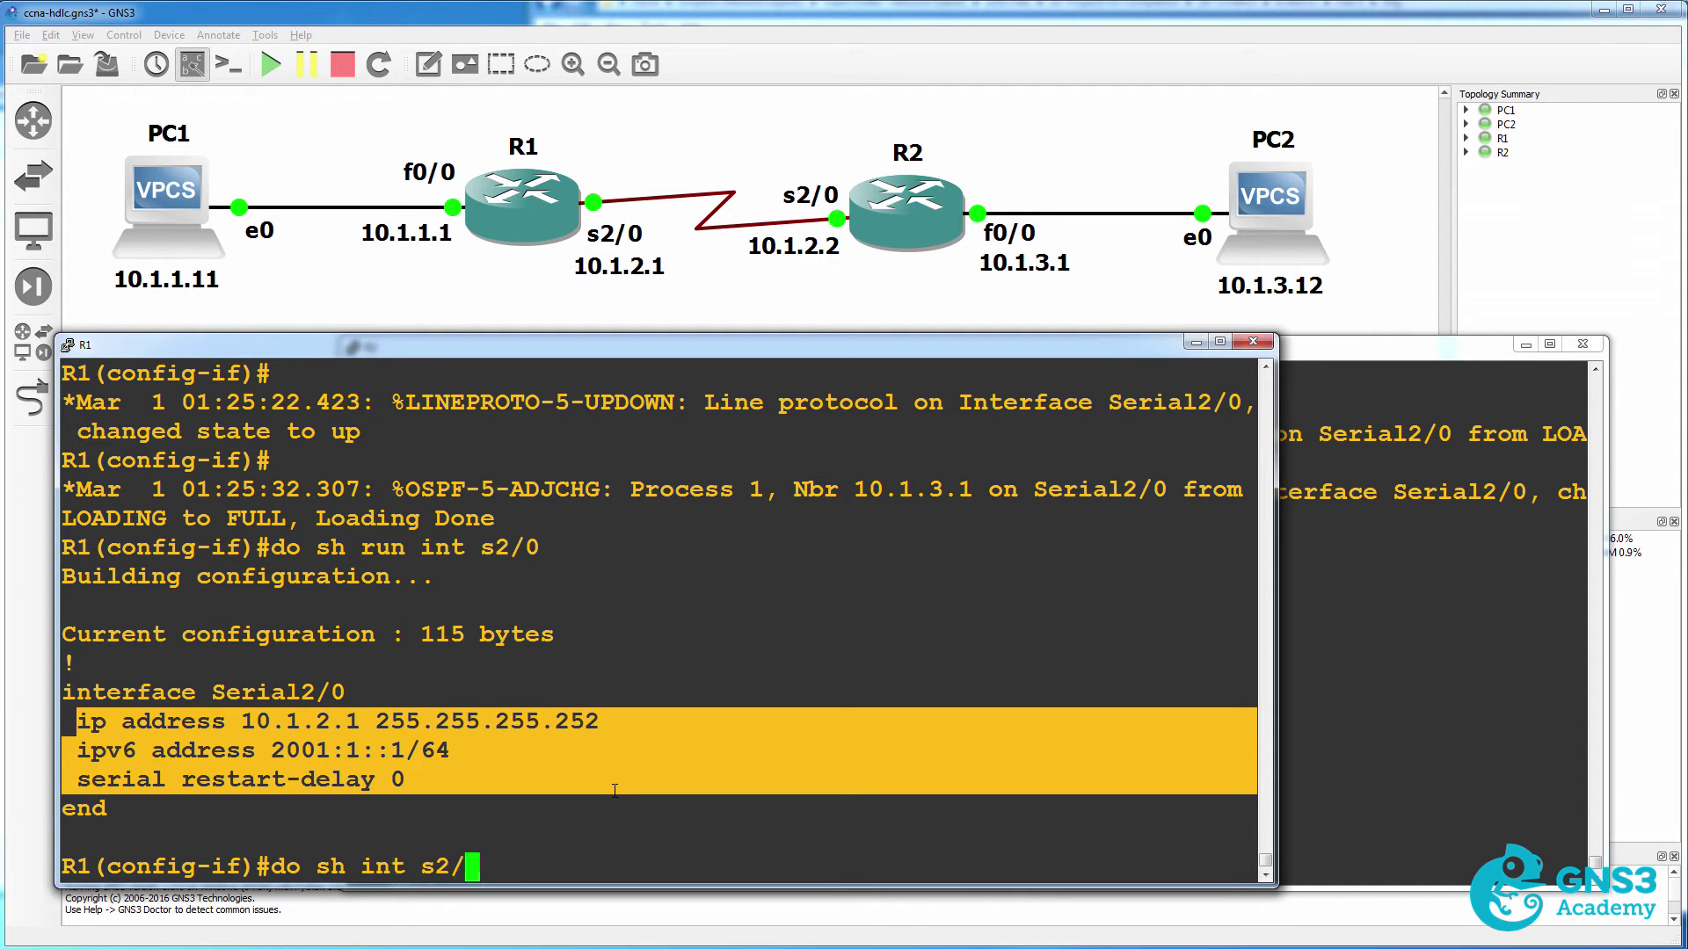
text(0)
key(Return)
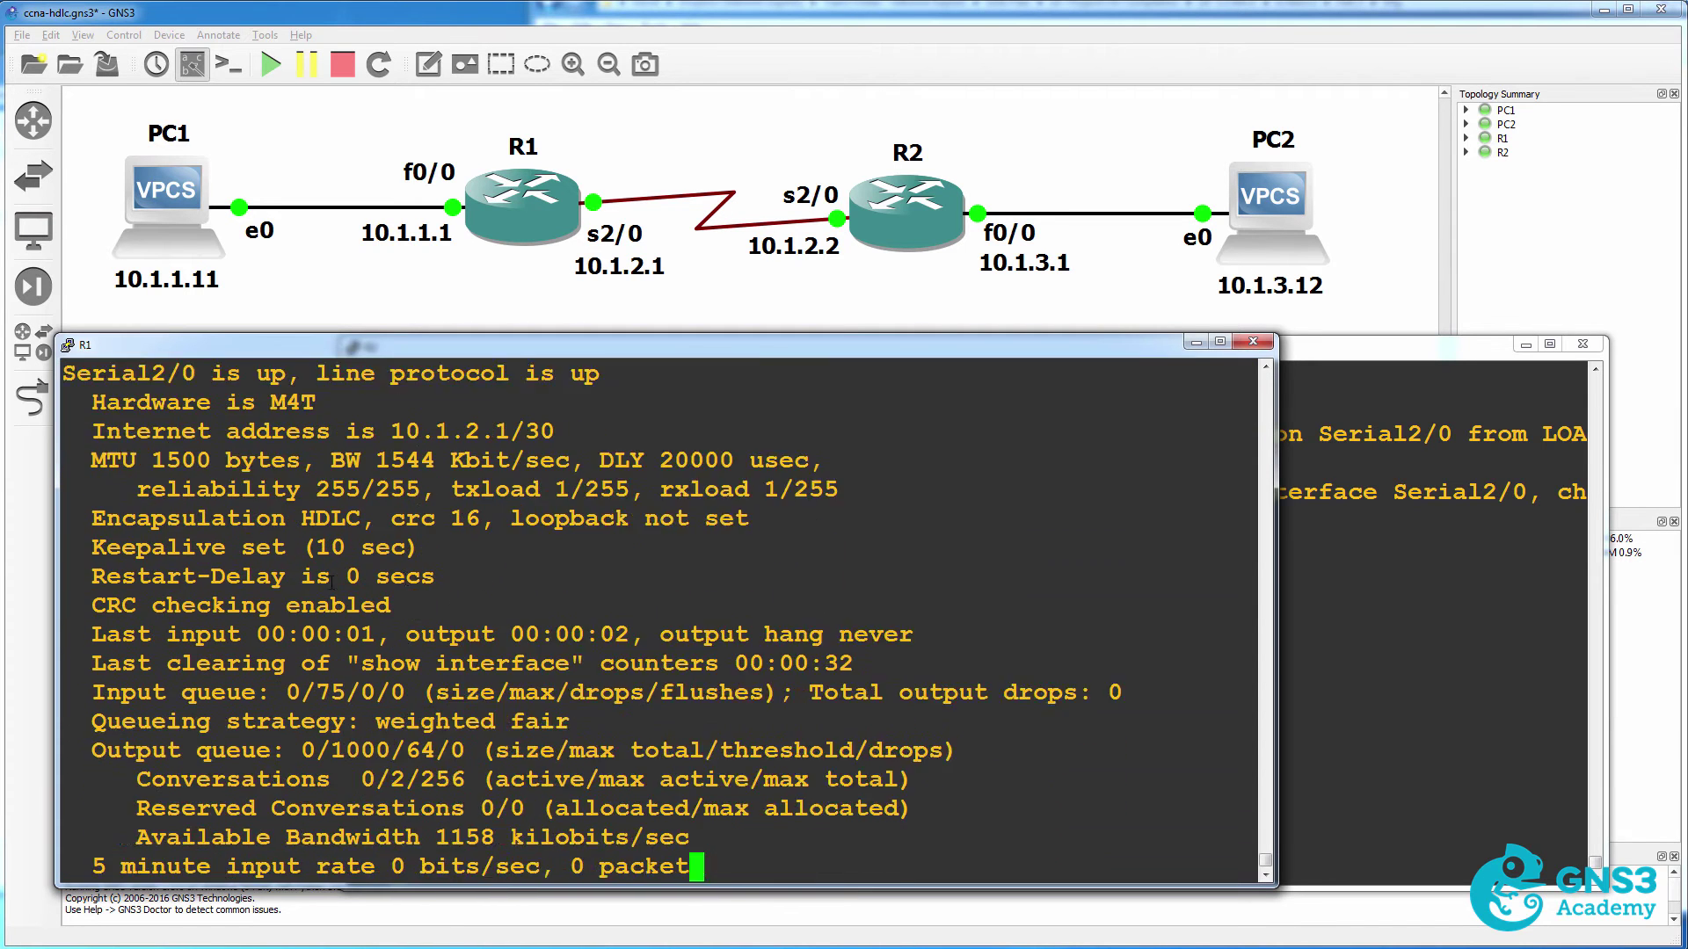
scroll(180, 494, up, 3)
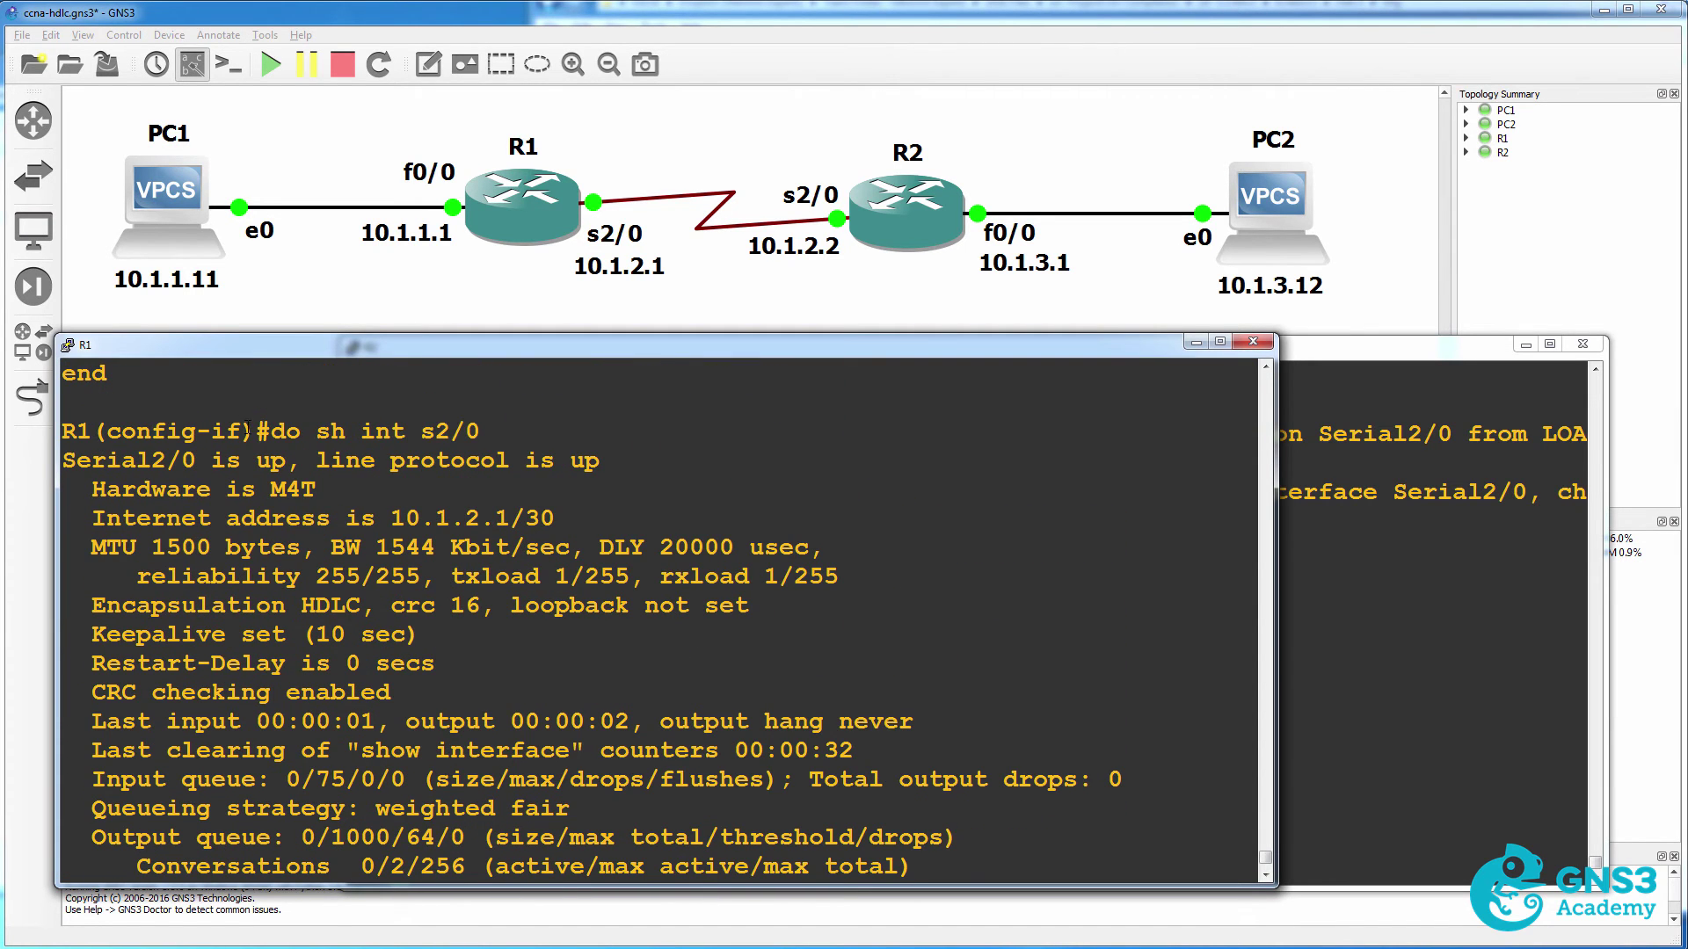
drag(247, 428, 532, 431)
drag(141, 457, 635, 484)
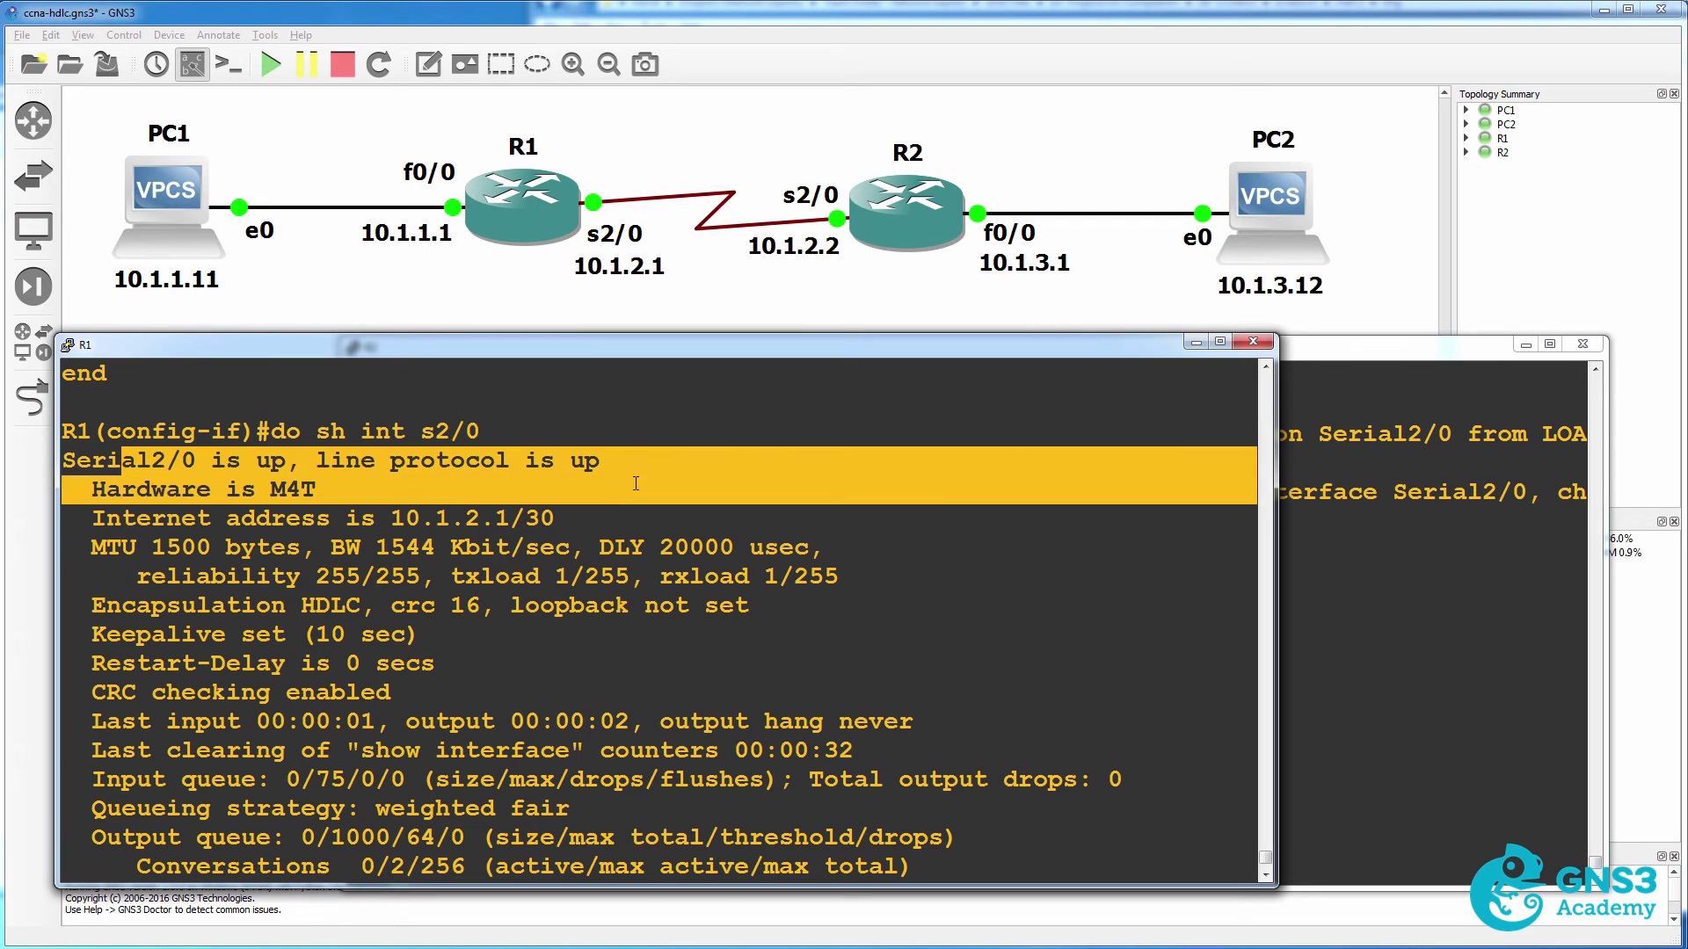
drag(91, 605, 352, 605)
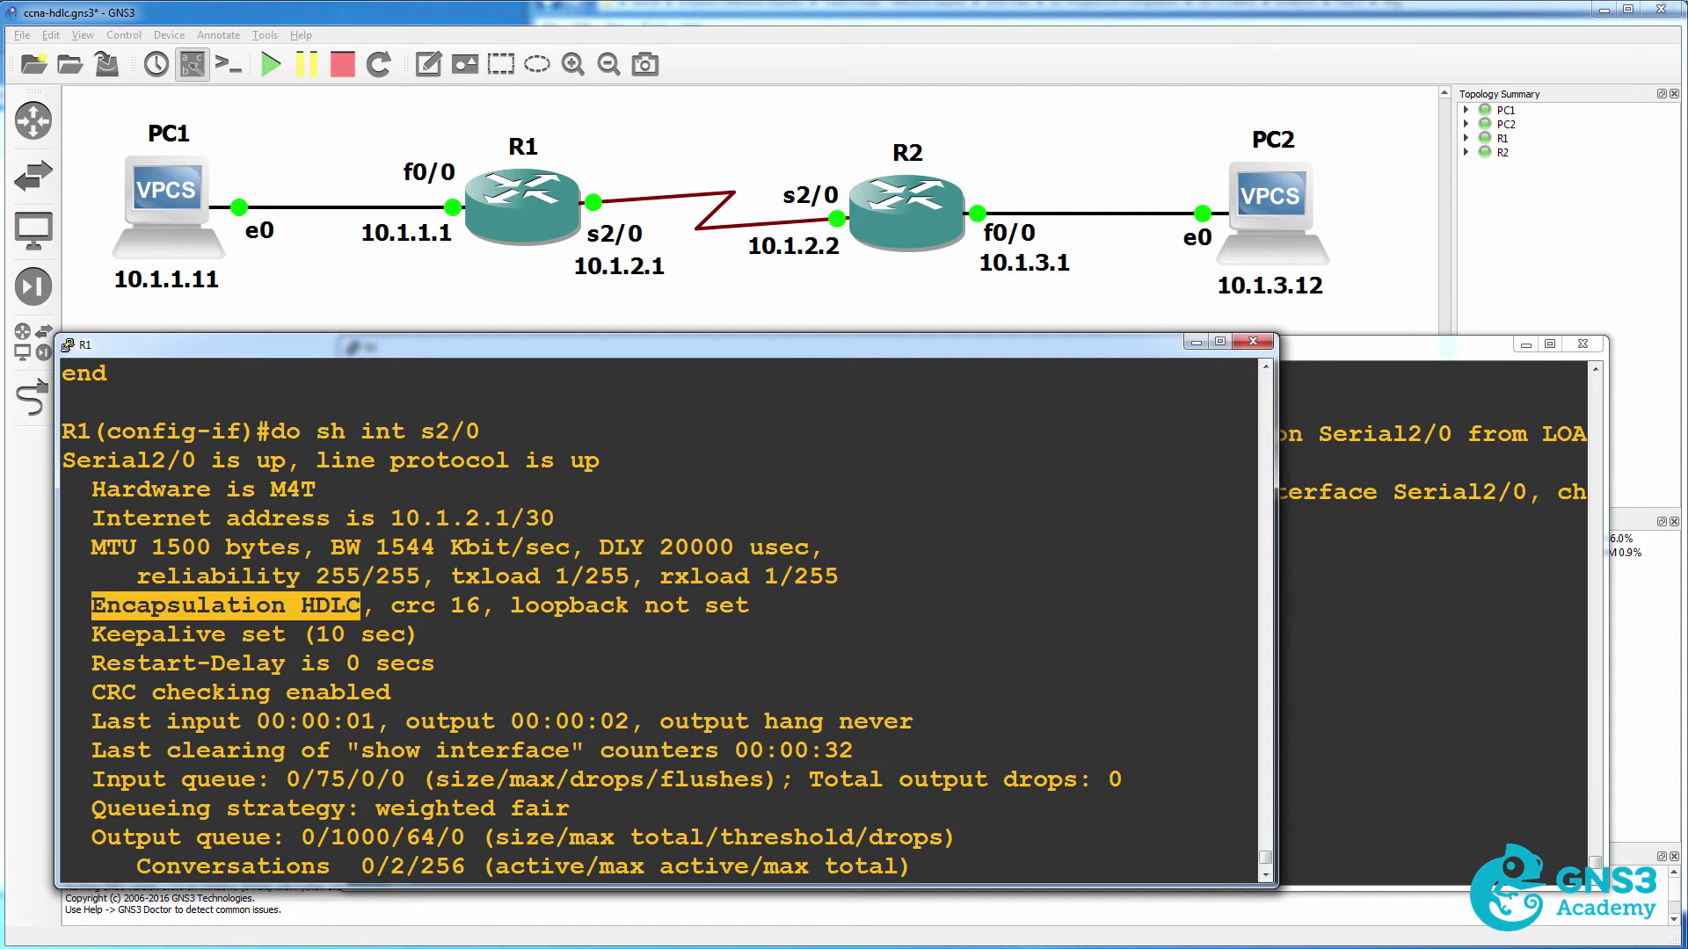
scroll(264, 703, down, 3)
click(129, 869)
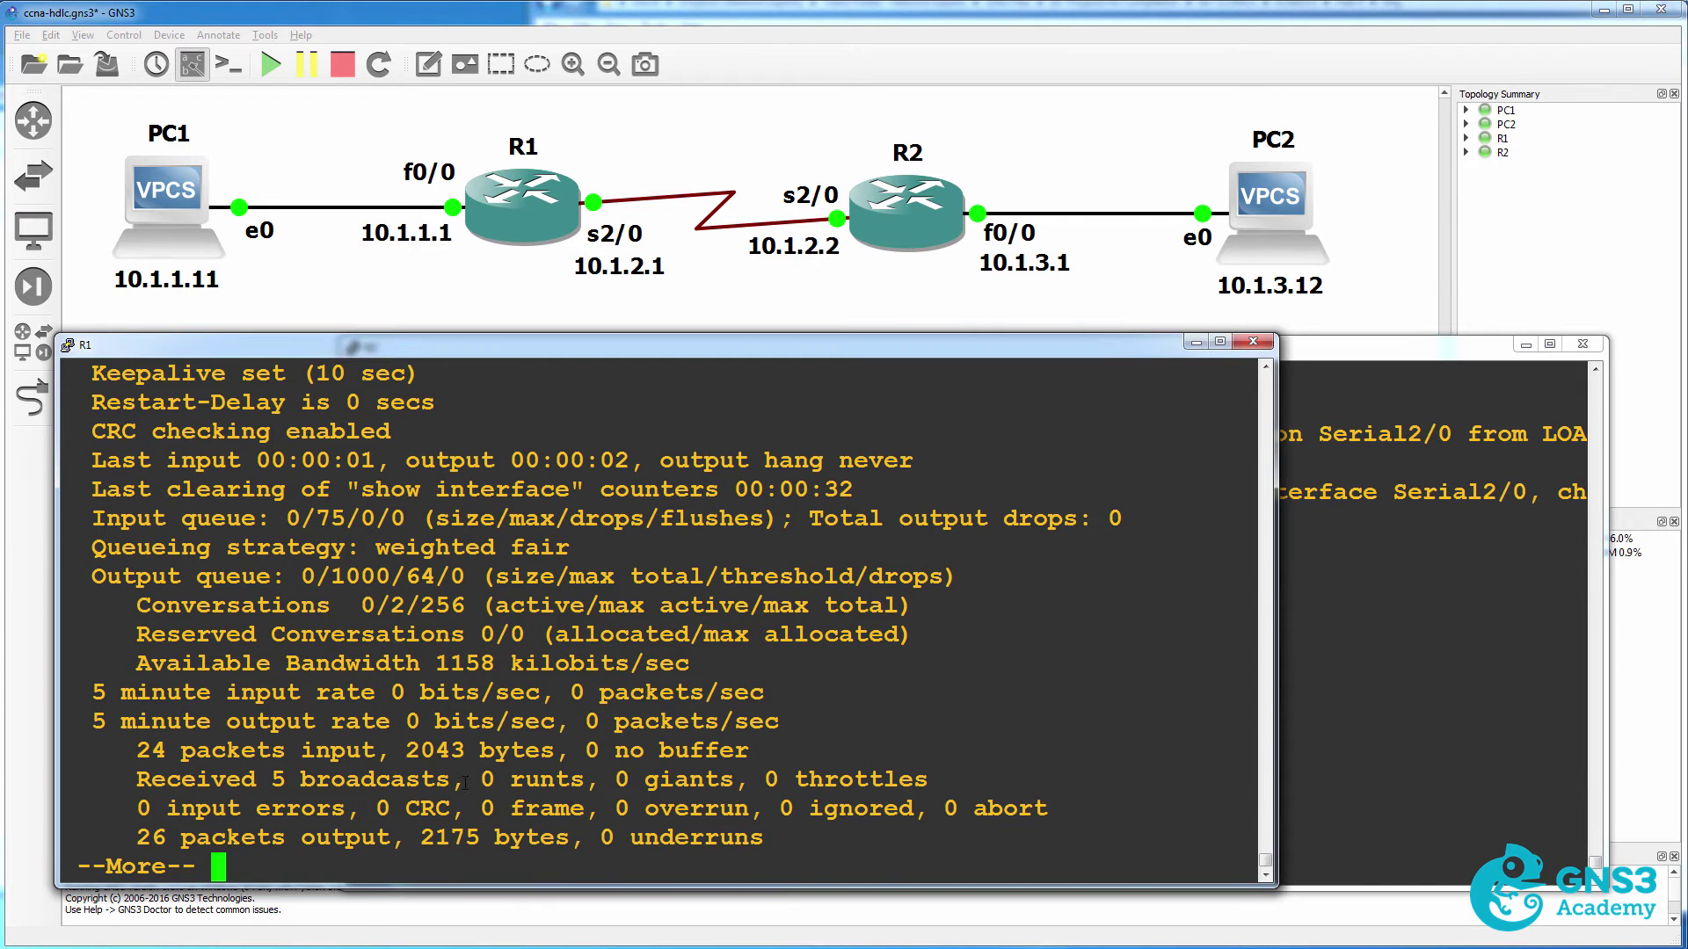
key(space)
Set R1's Serial2/0 encapsulation back to PPP.
text(ppp aut)
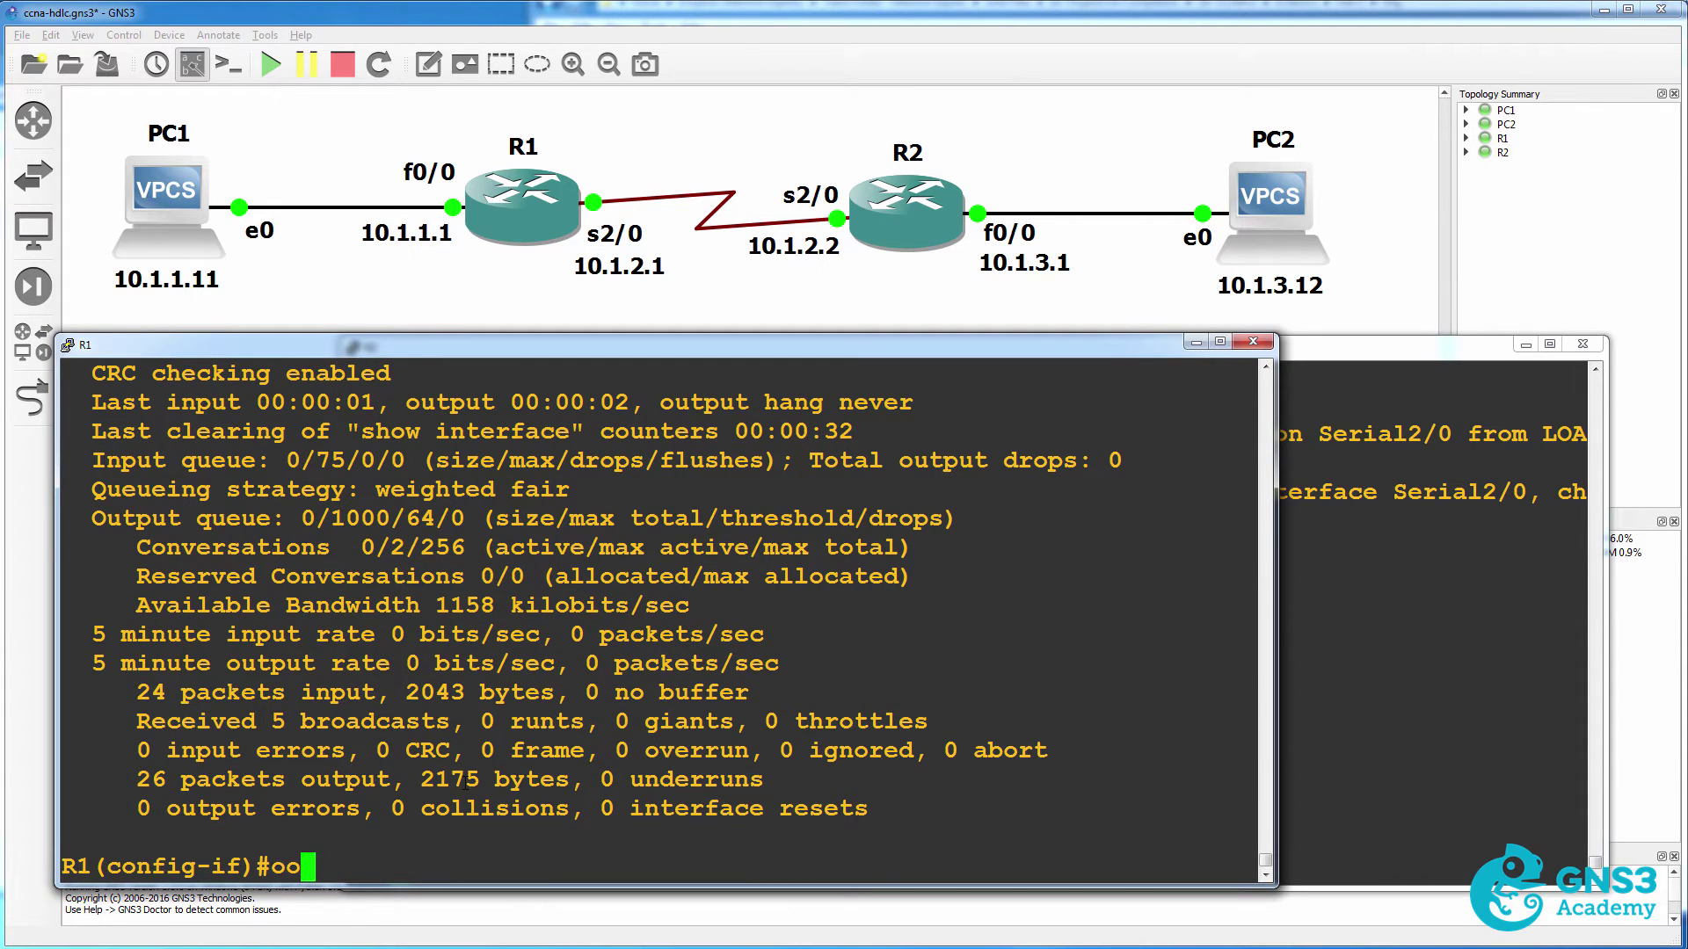
text(he)
key(Tab)
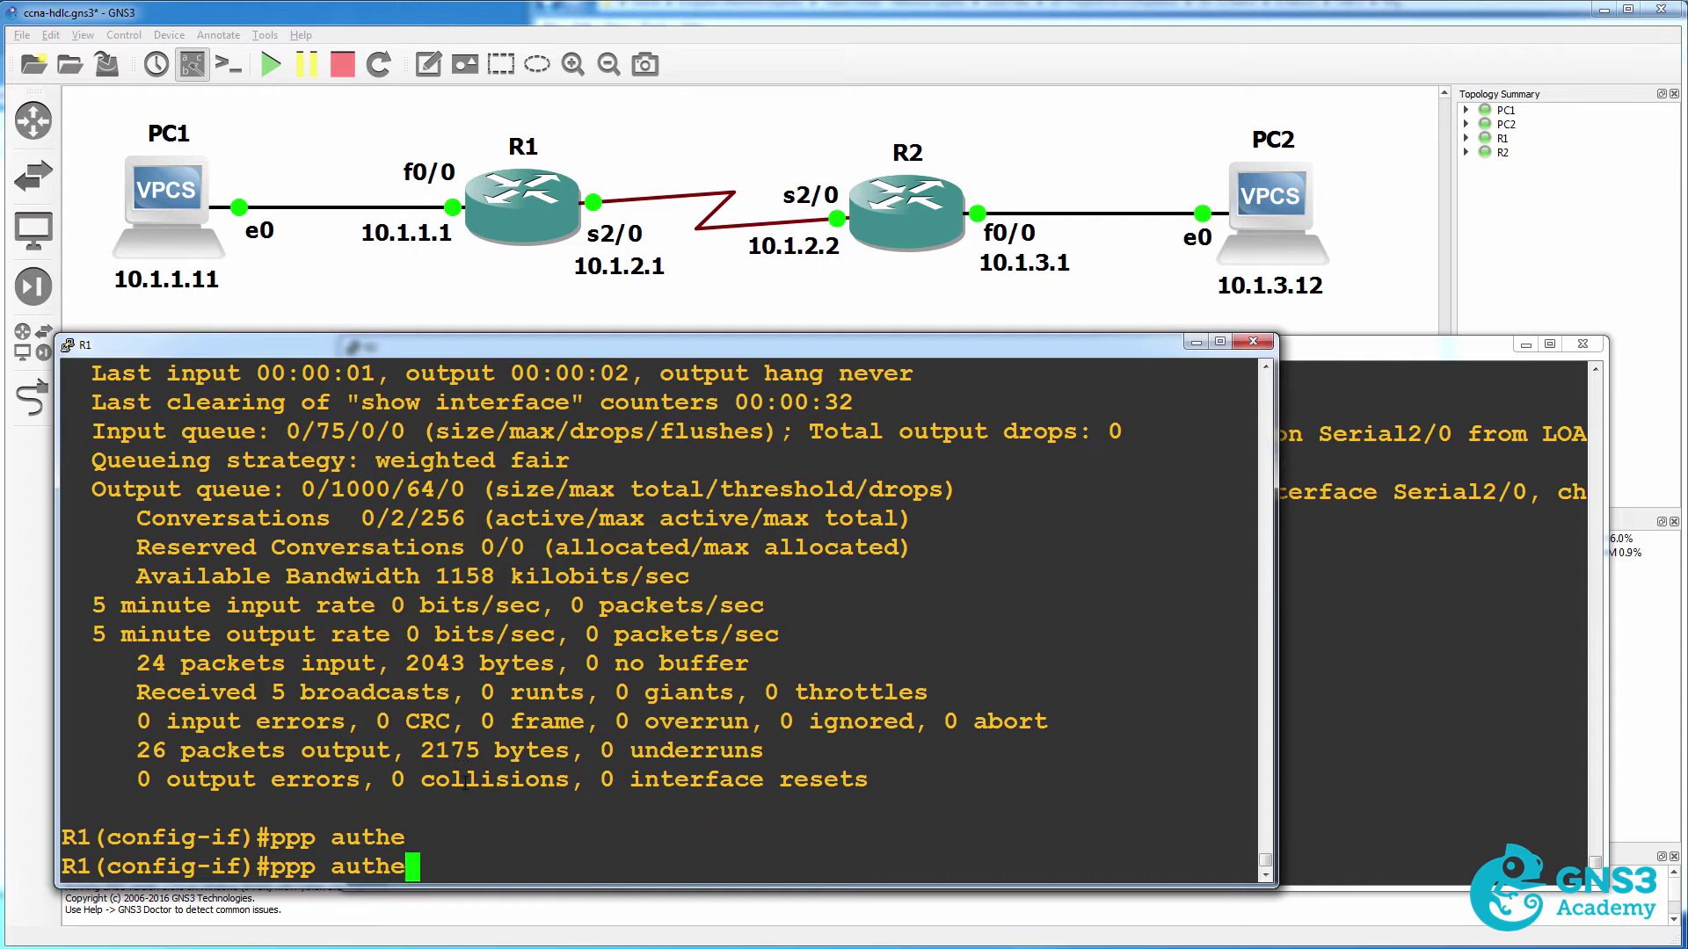
key(BackSpace)
key(BackSpace)
key(BackSpace)
key(BackSpace)
key(BackSpace)
key(BackSpace)
key(BackSpace)
key(BackSpace)
key(BackSpace)
text(enc)
key(Tab)
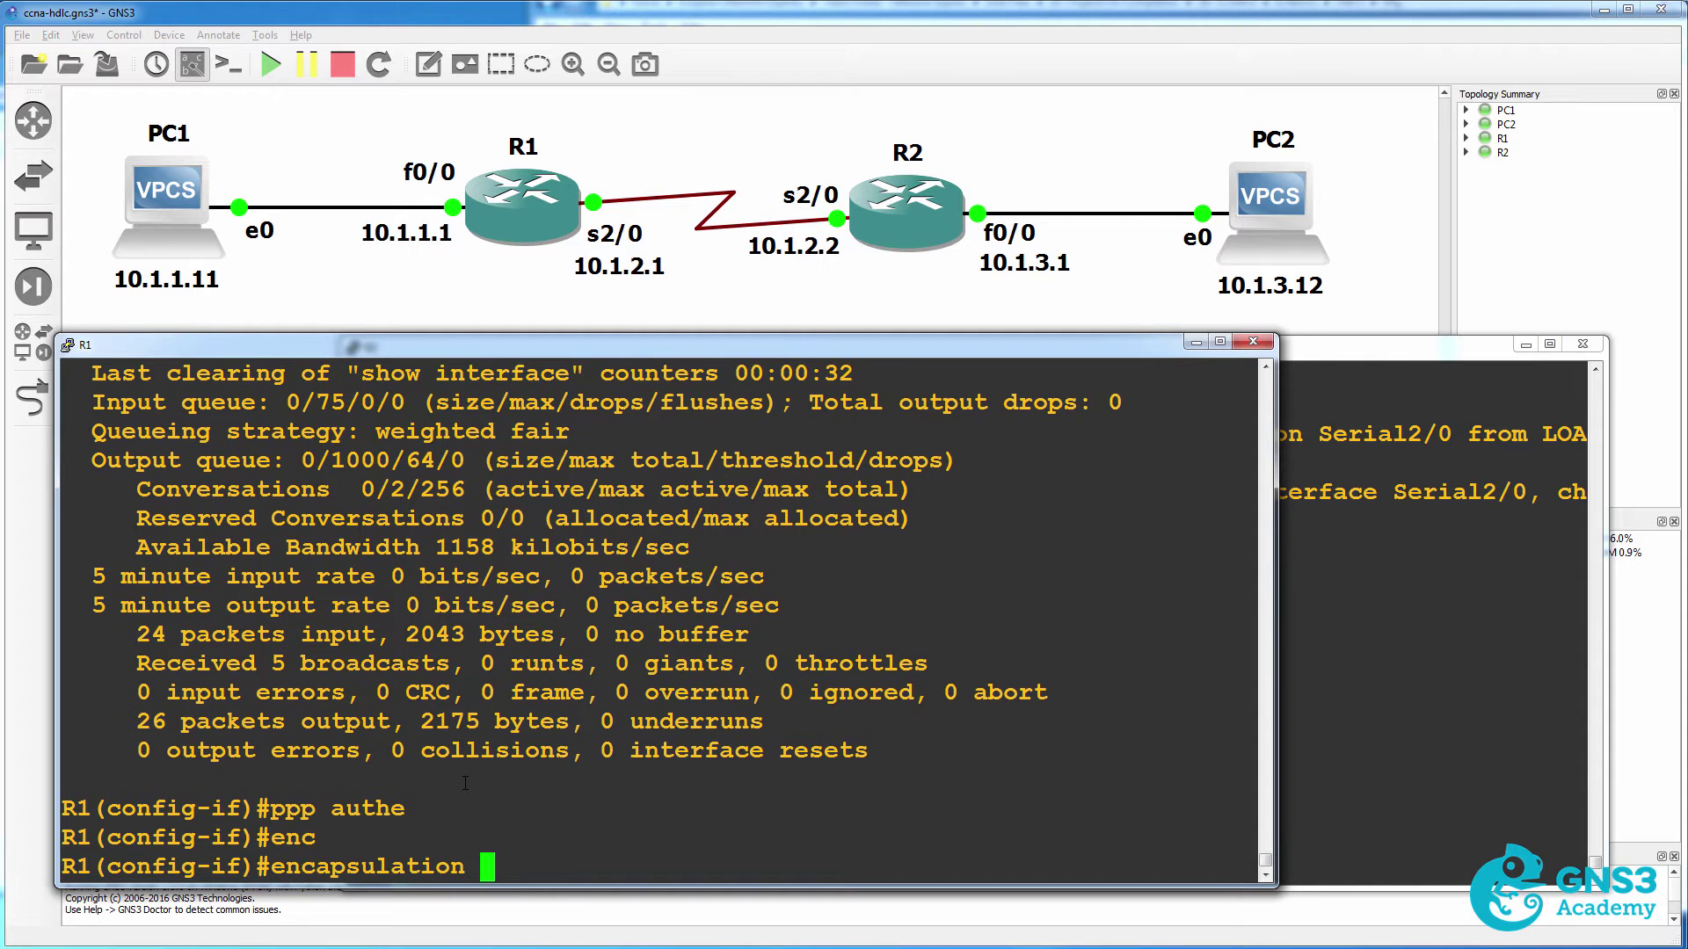
text(ppp)
key(Return)
Enable PPP CHAP authentication on R1's Serial2/0 and leave interface configuration.
text(ppp authen)
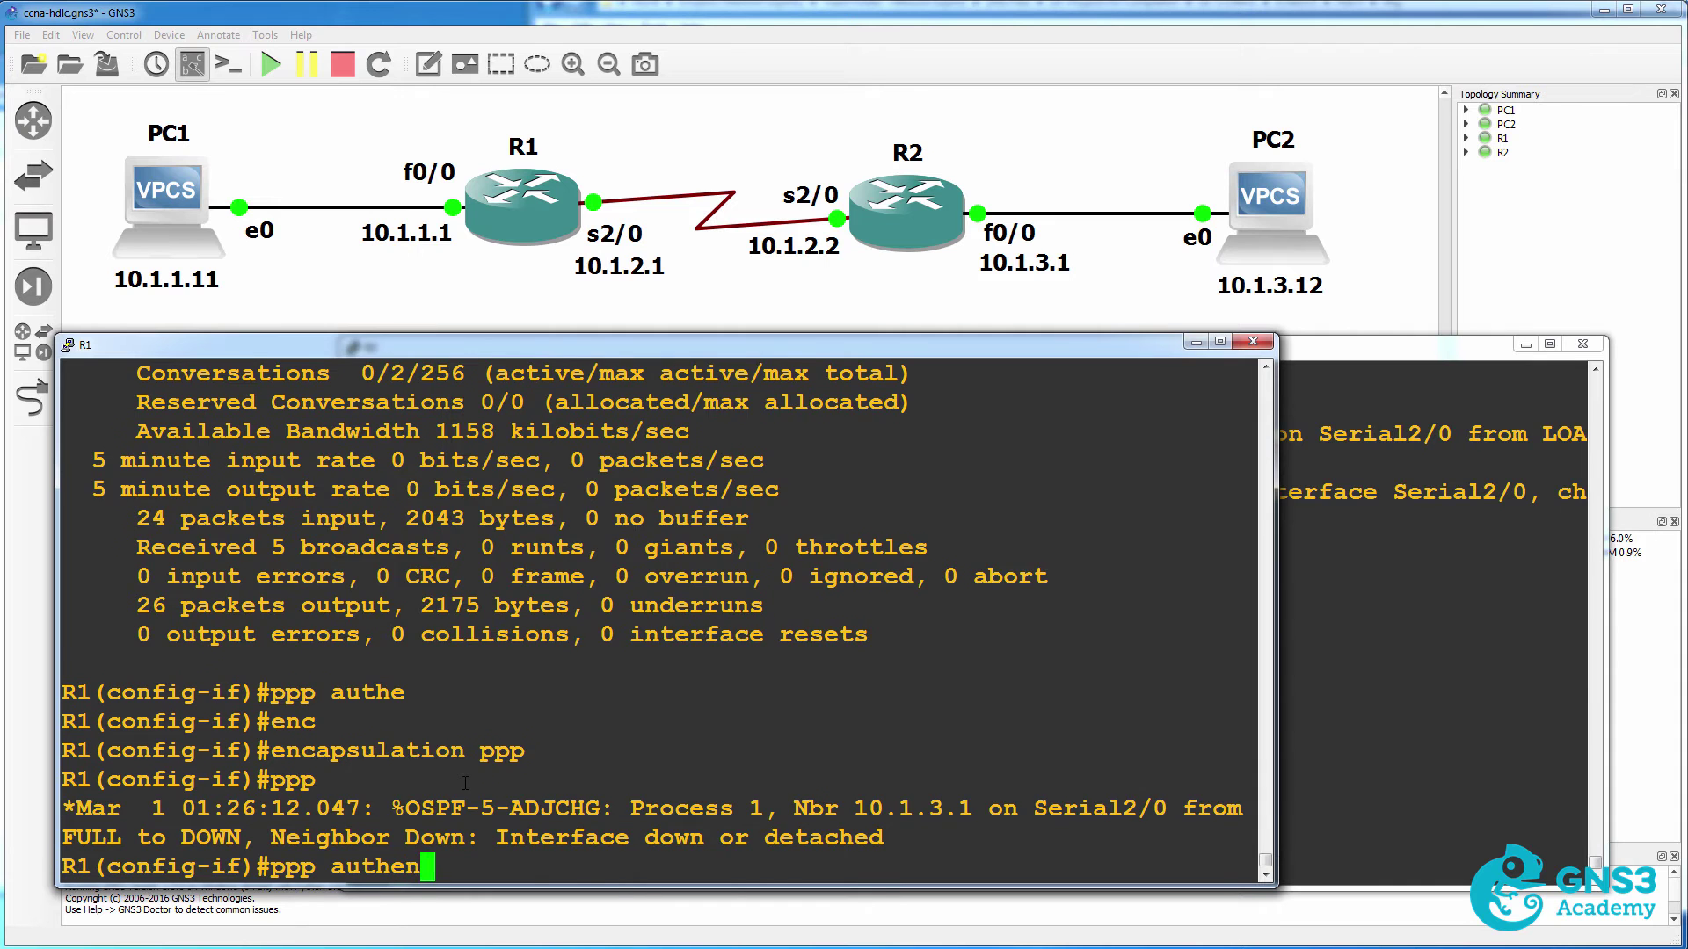
key(Tab)
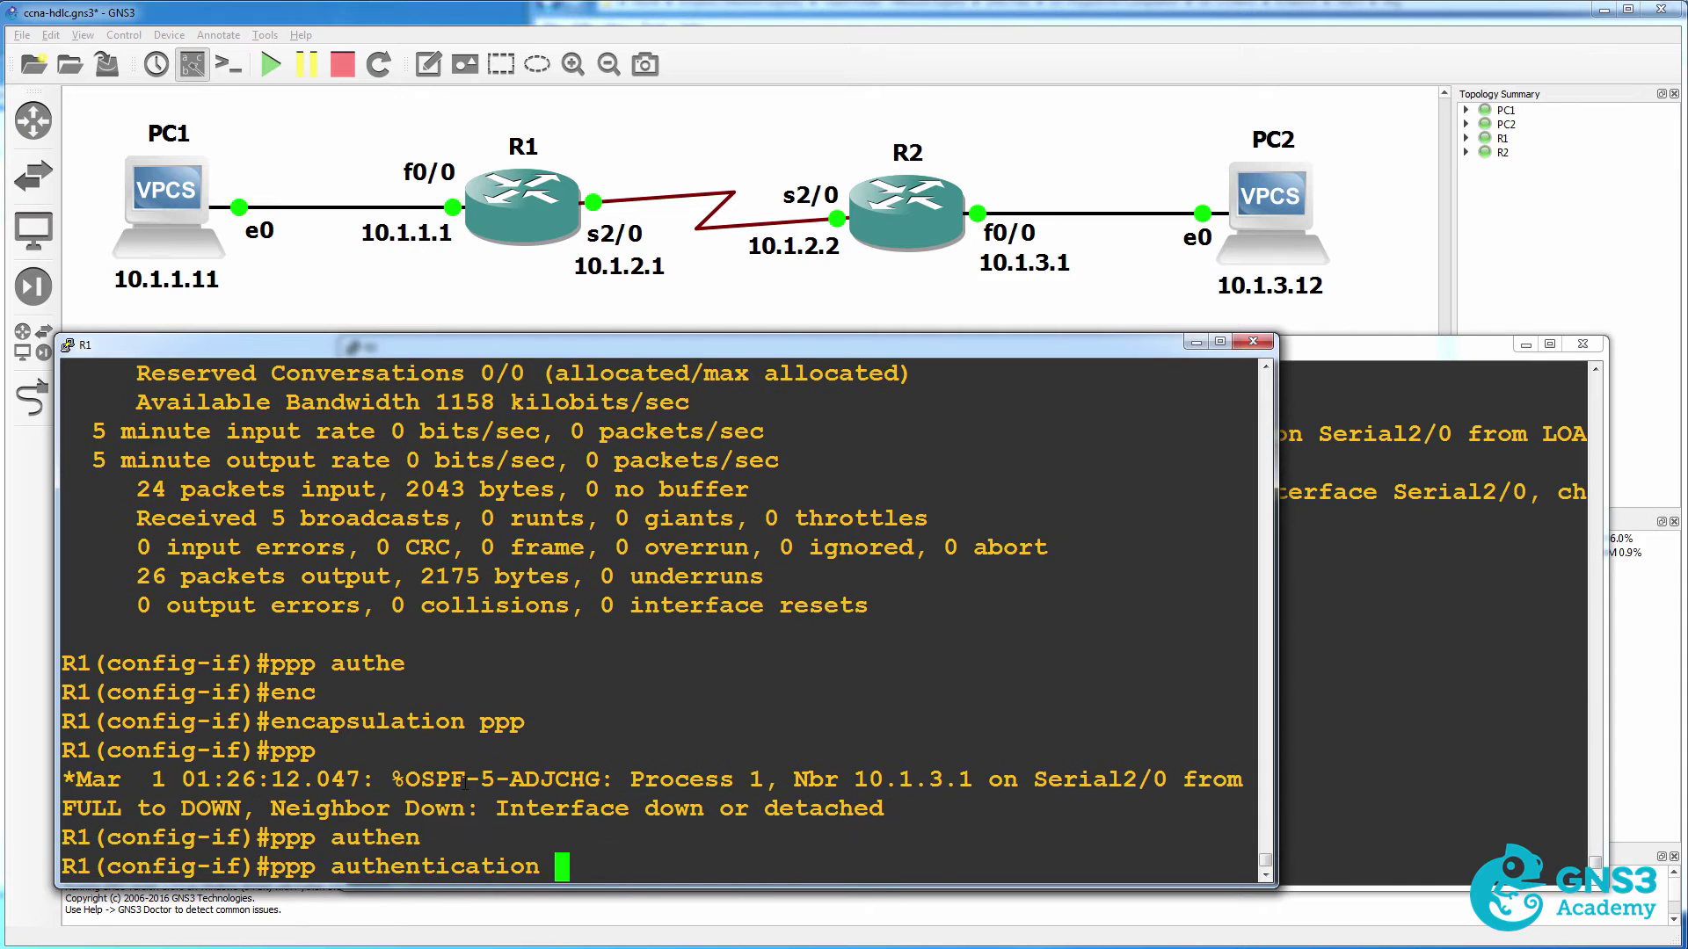
text(chap)
key(Return)
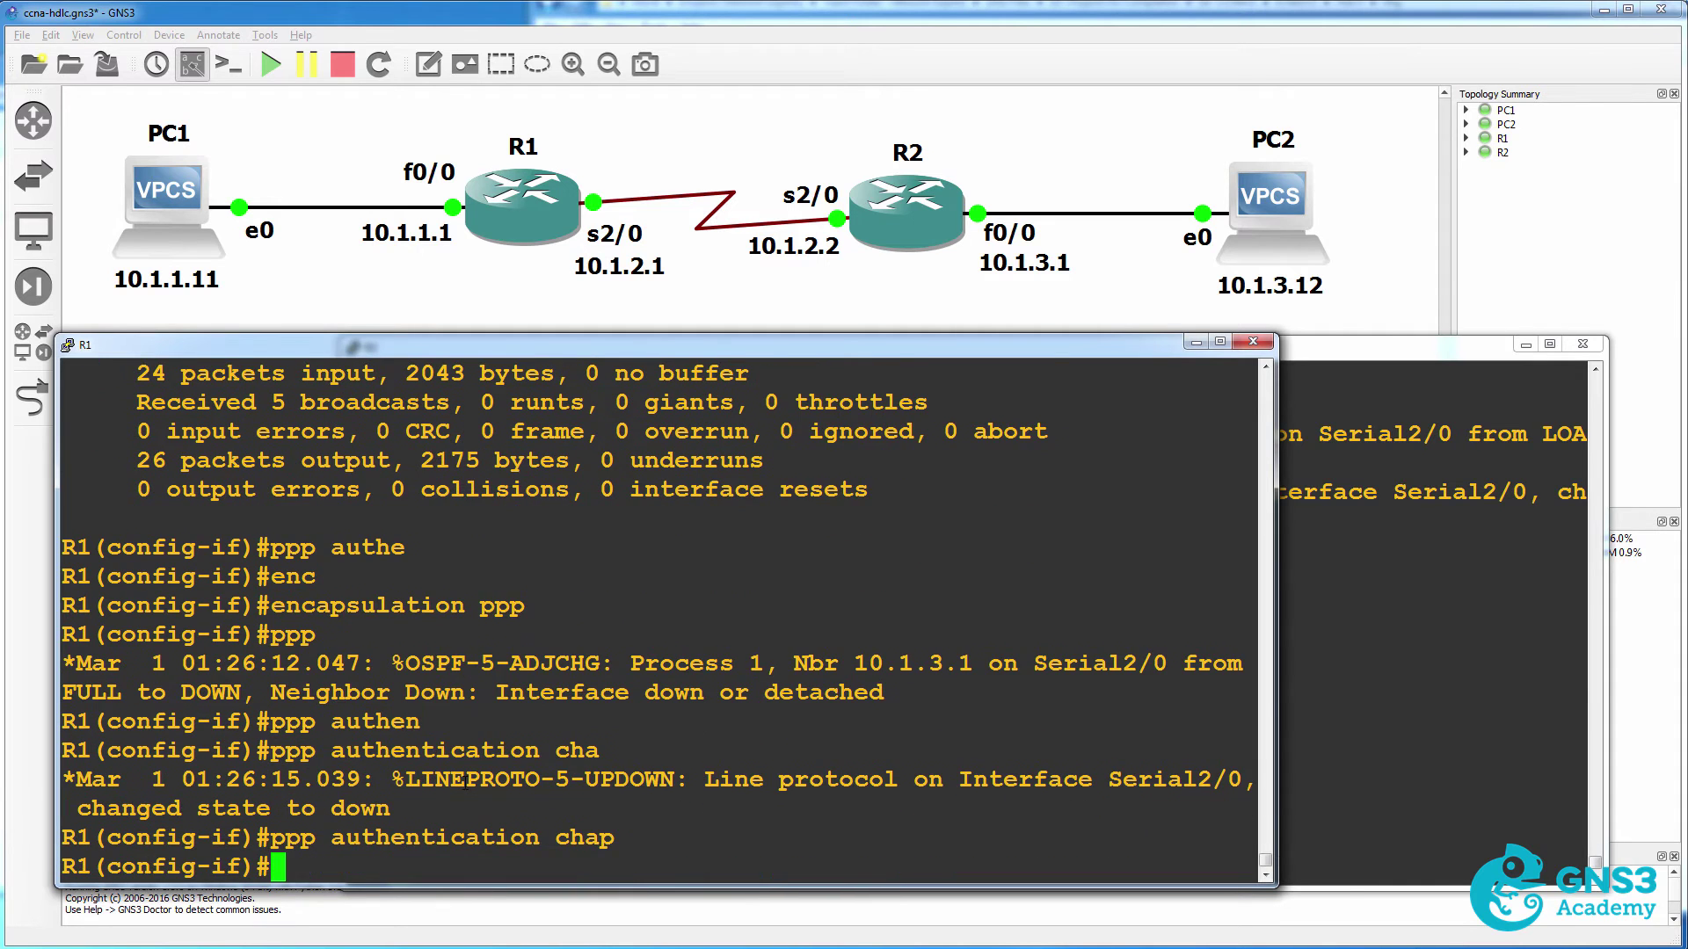
text(exit)
key(Return)
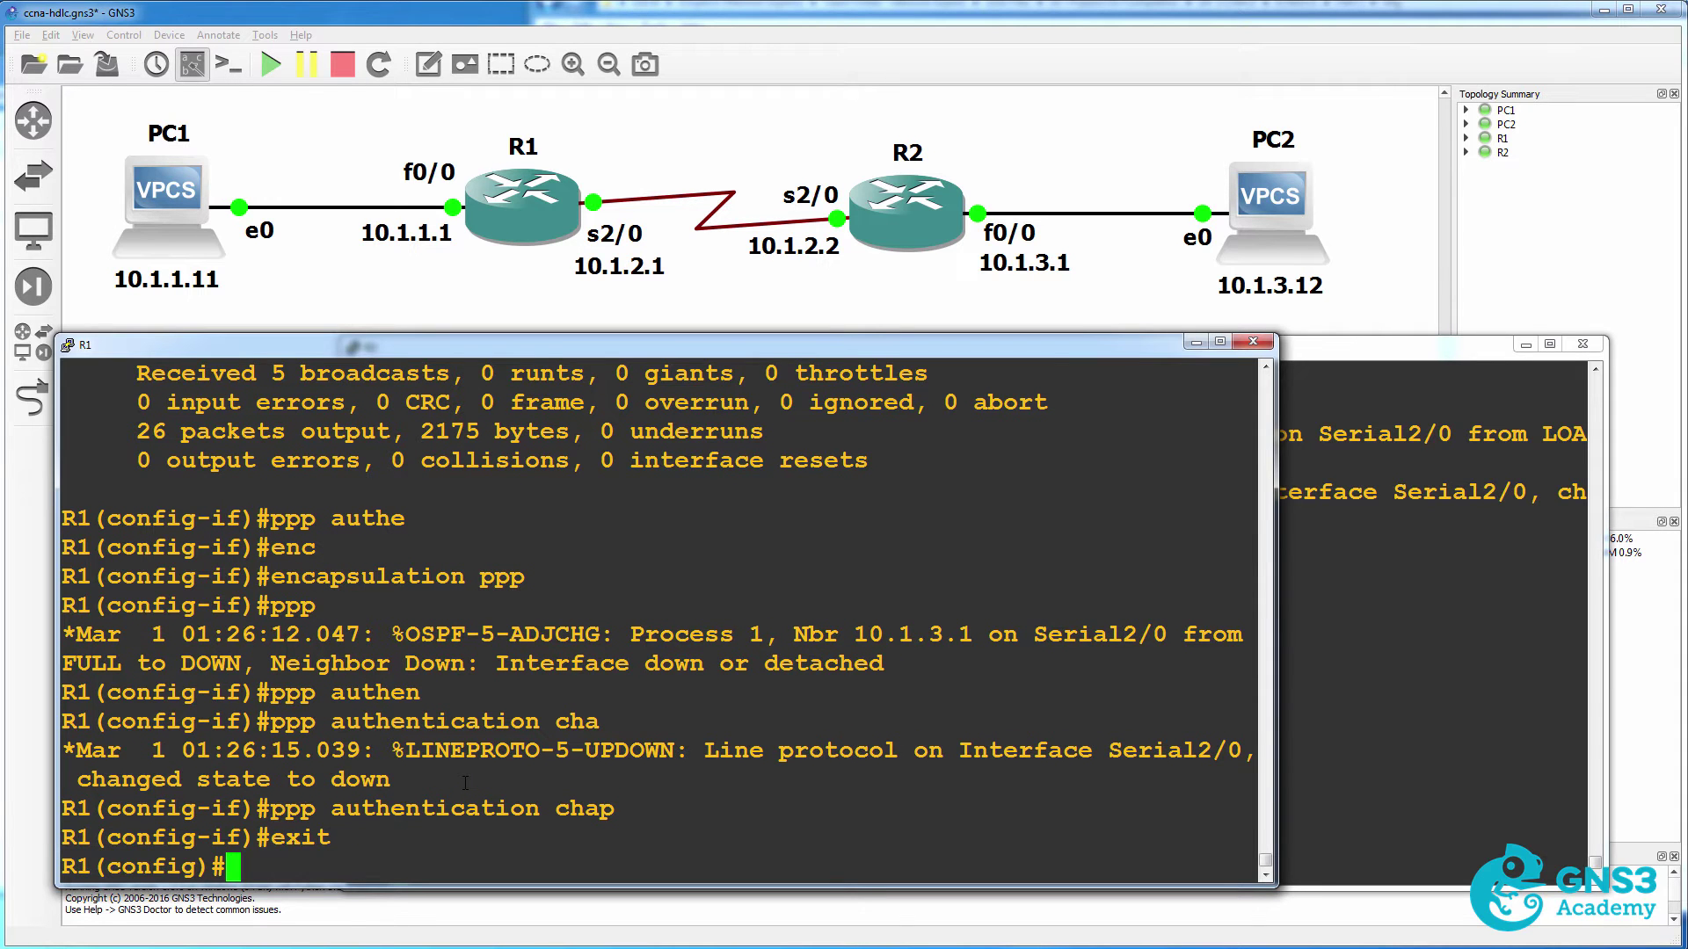
Begin a local 'username R2' entry on R1.
text(user)
key(Tab)
text(R)
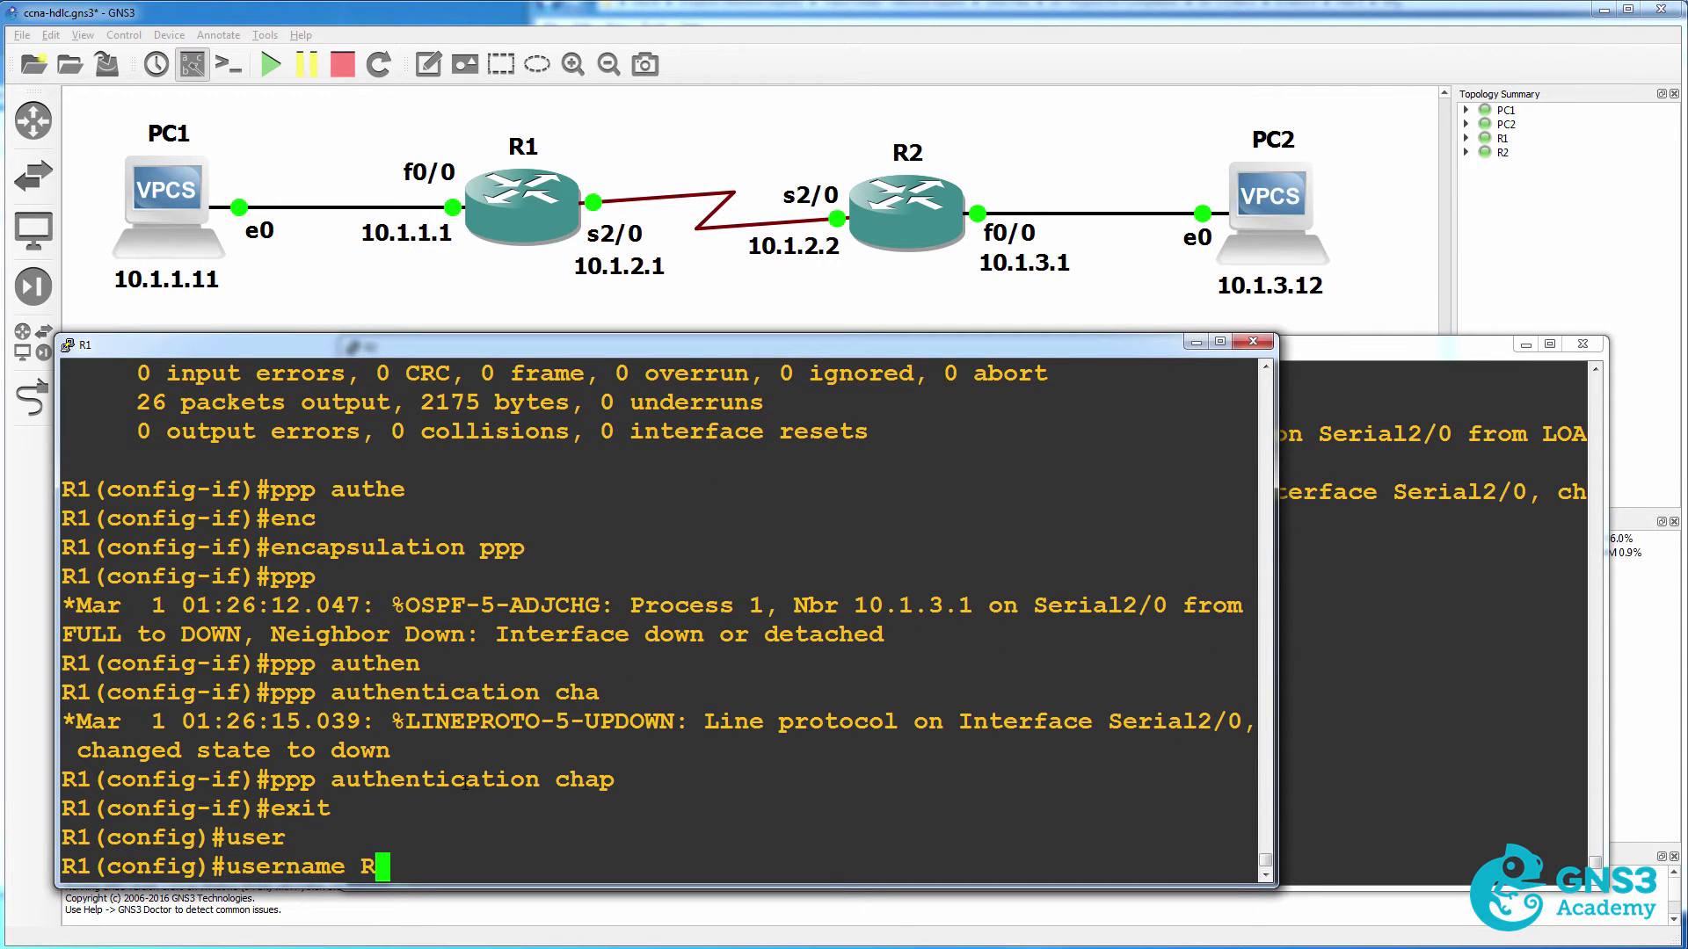
text(2)
click(1436, 598)
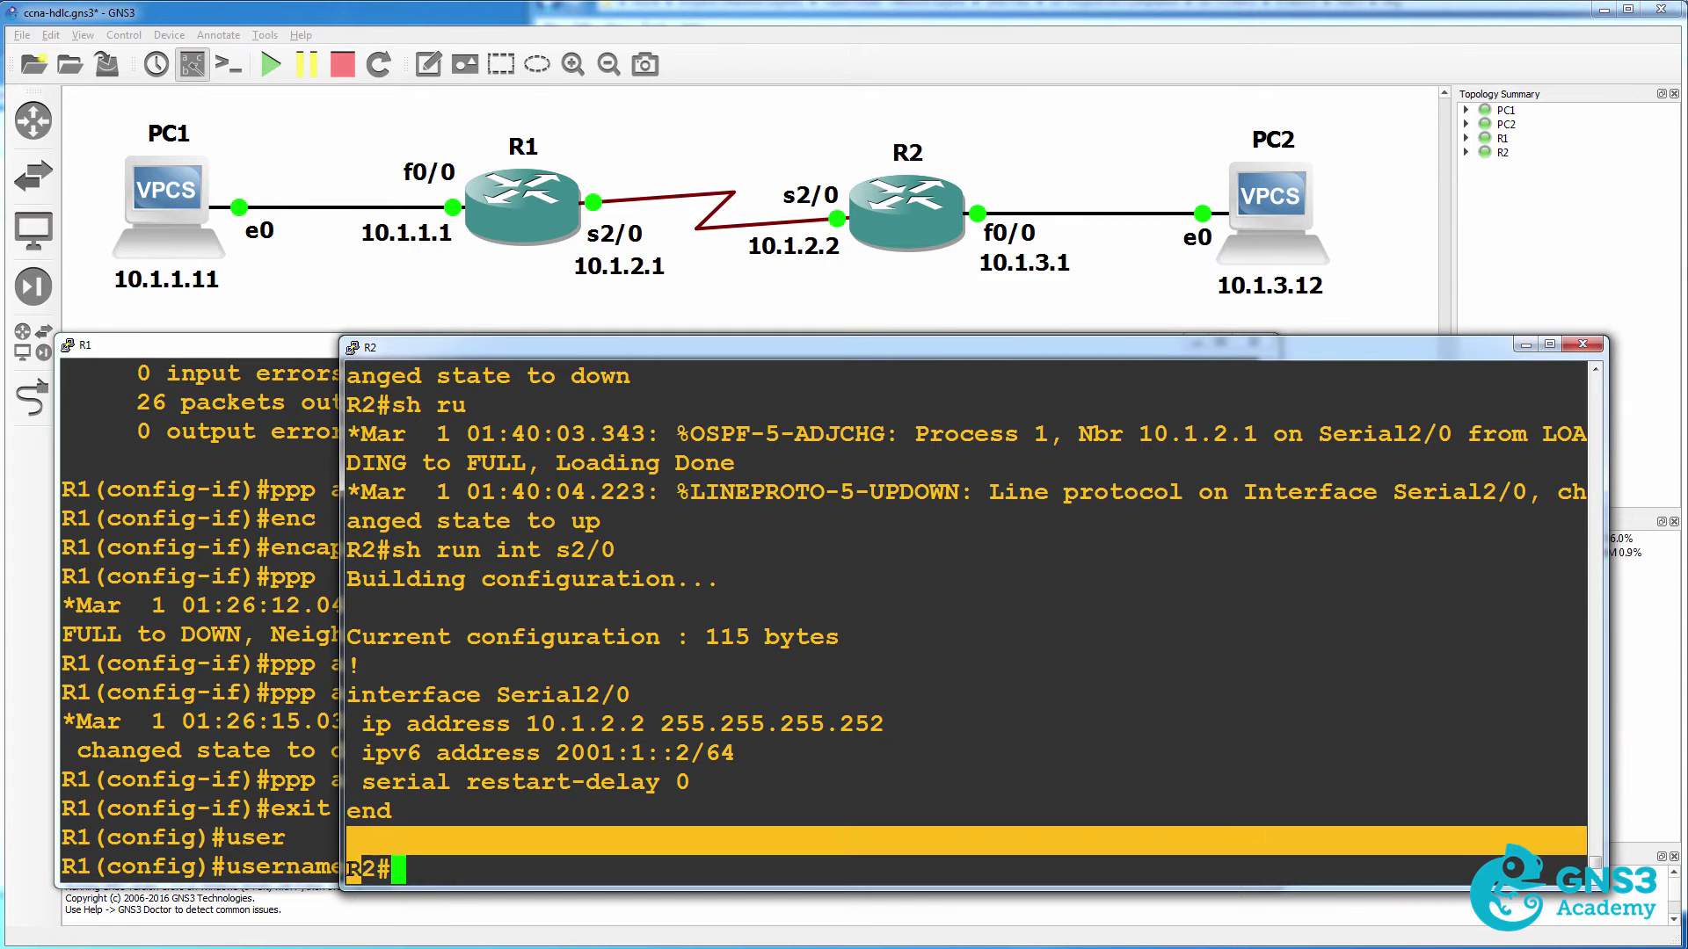
Finish R1's local account for R2 with the shared CHAP password.
click(264, 835)
text(pas)
key(Tab)
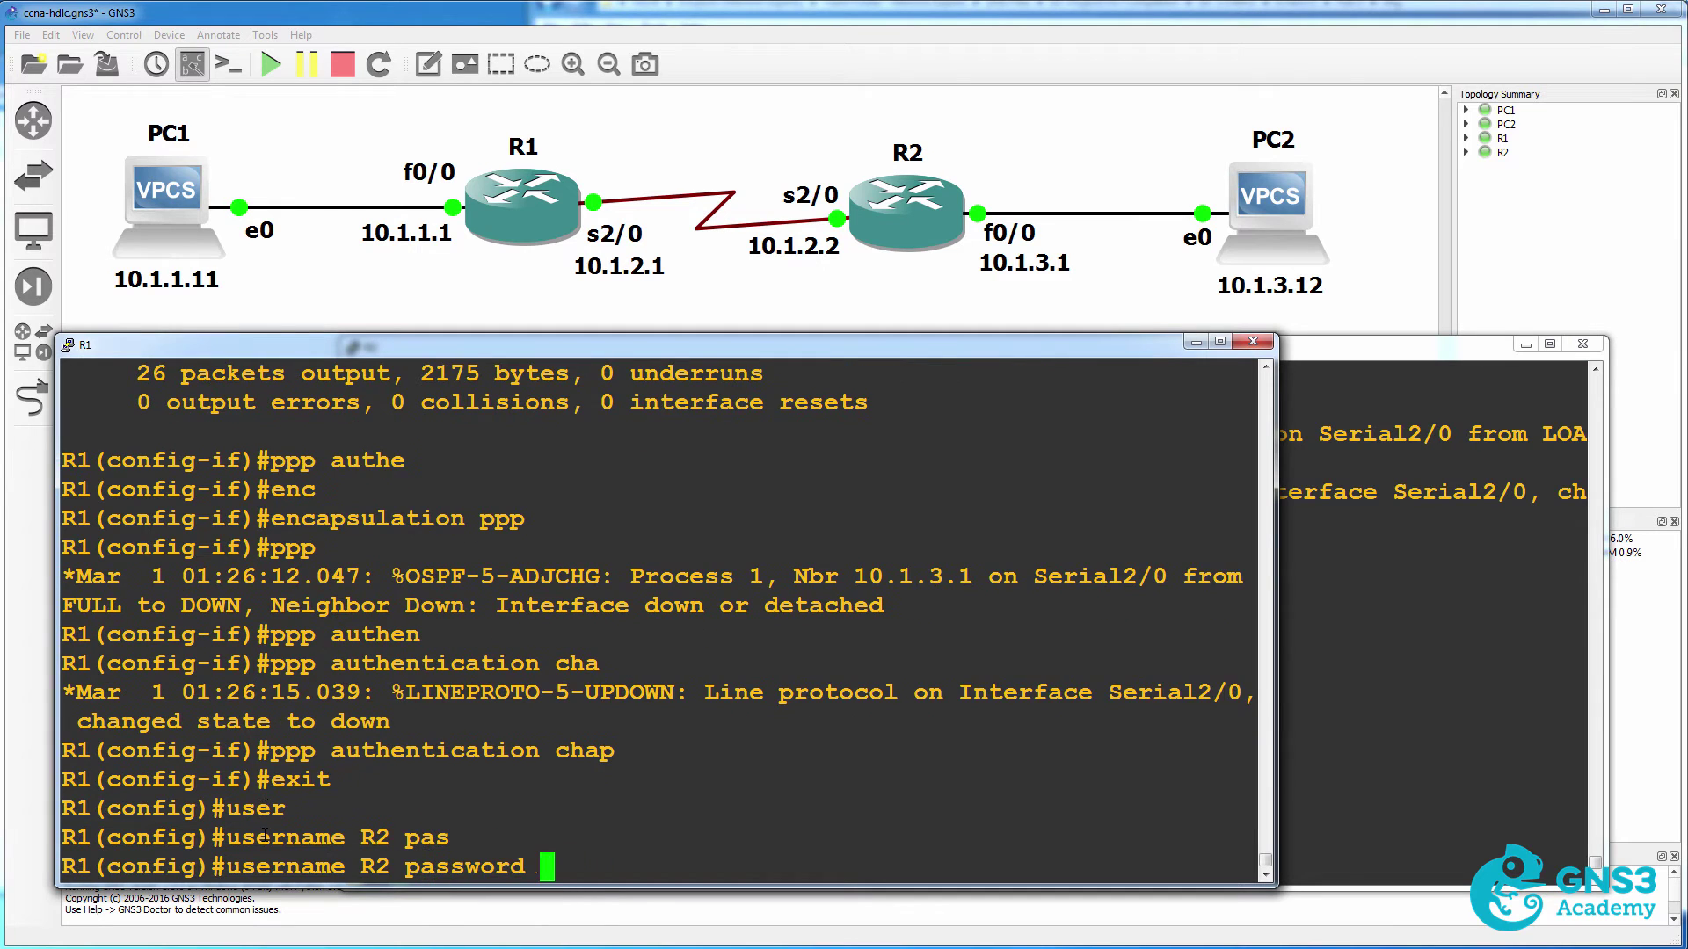
text(cisco)
key(Return)
Create a local account for R1 on R2 with the same shared password.
click(1401, 722)
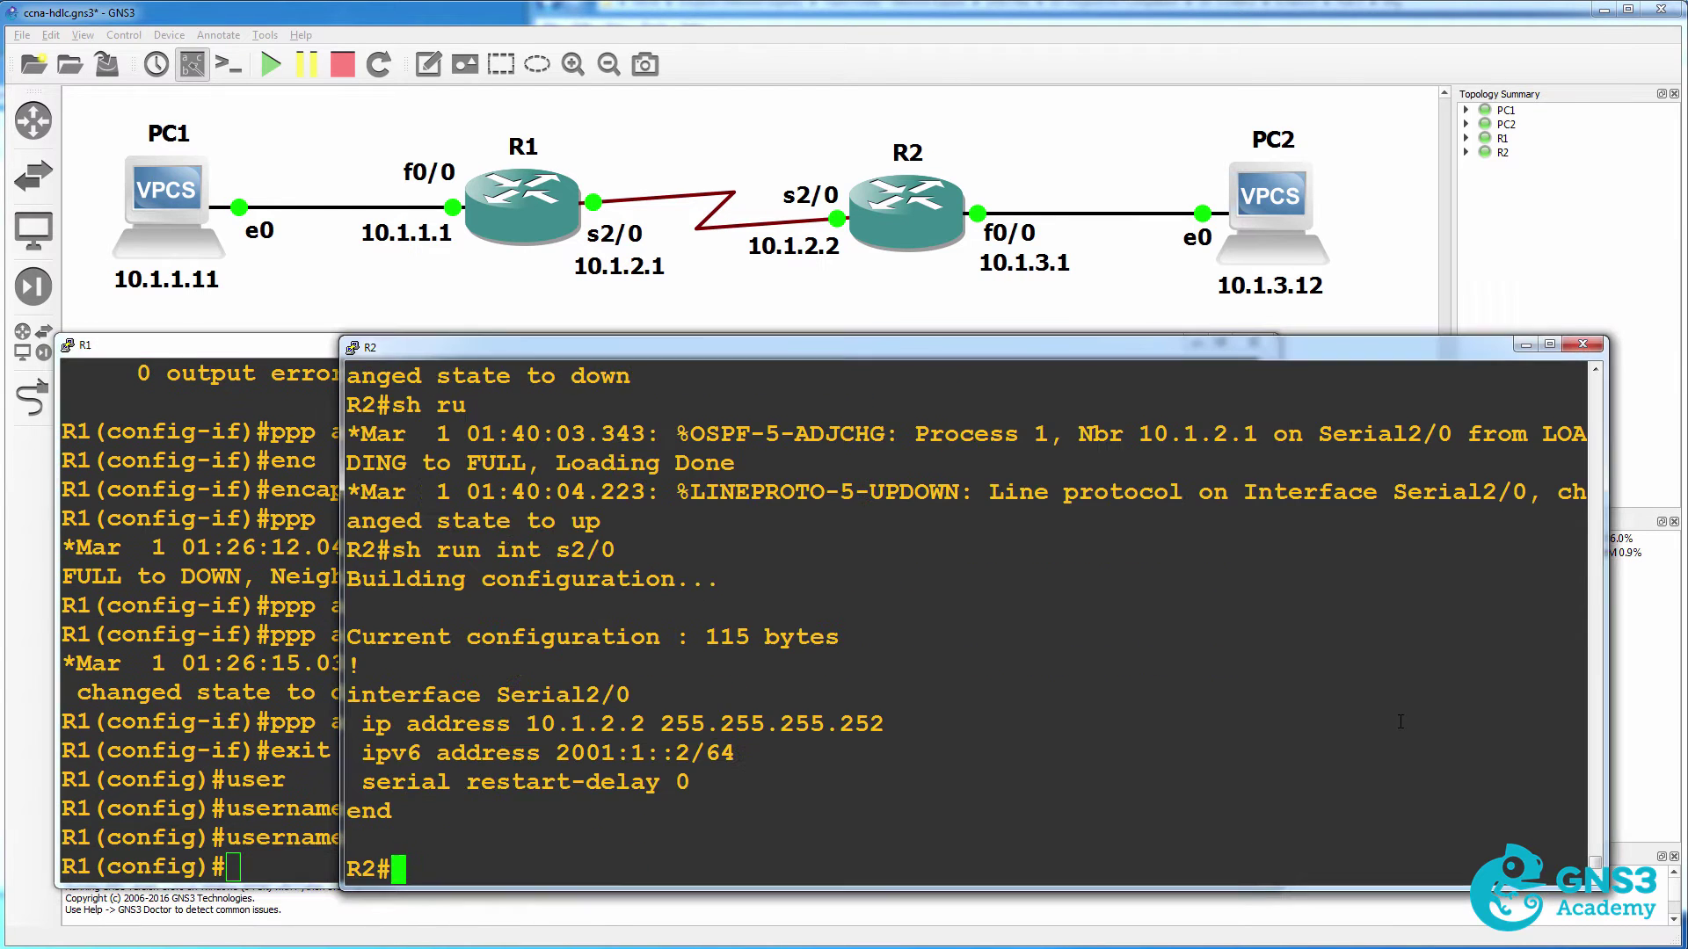
text(conf t)
key(Return)
text(user)
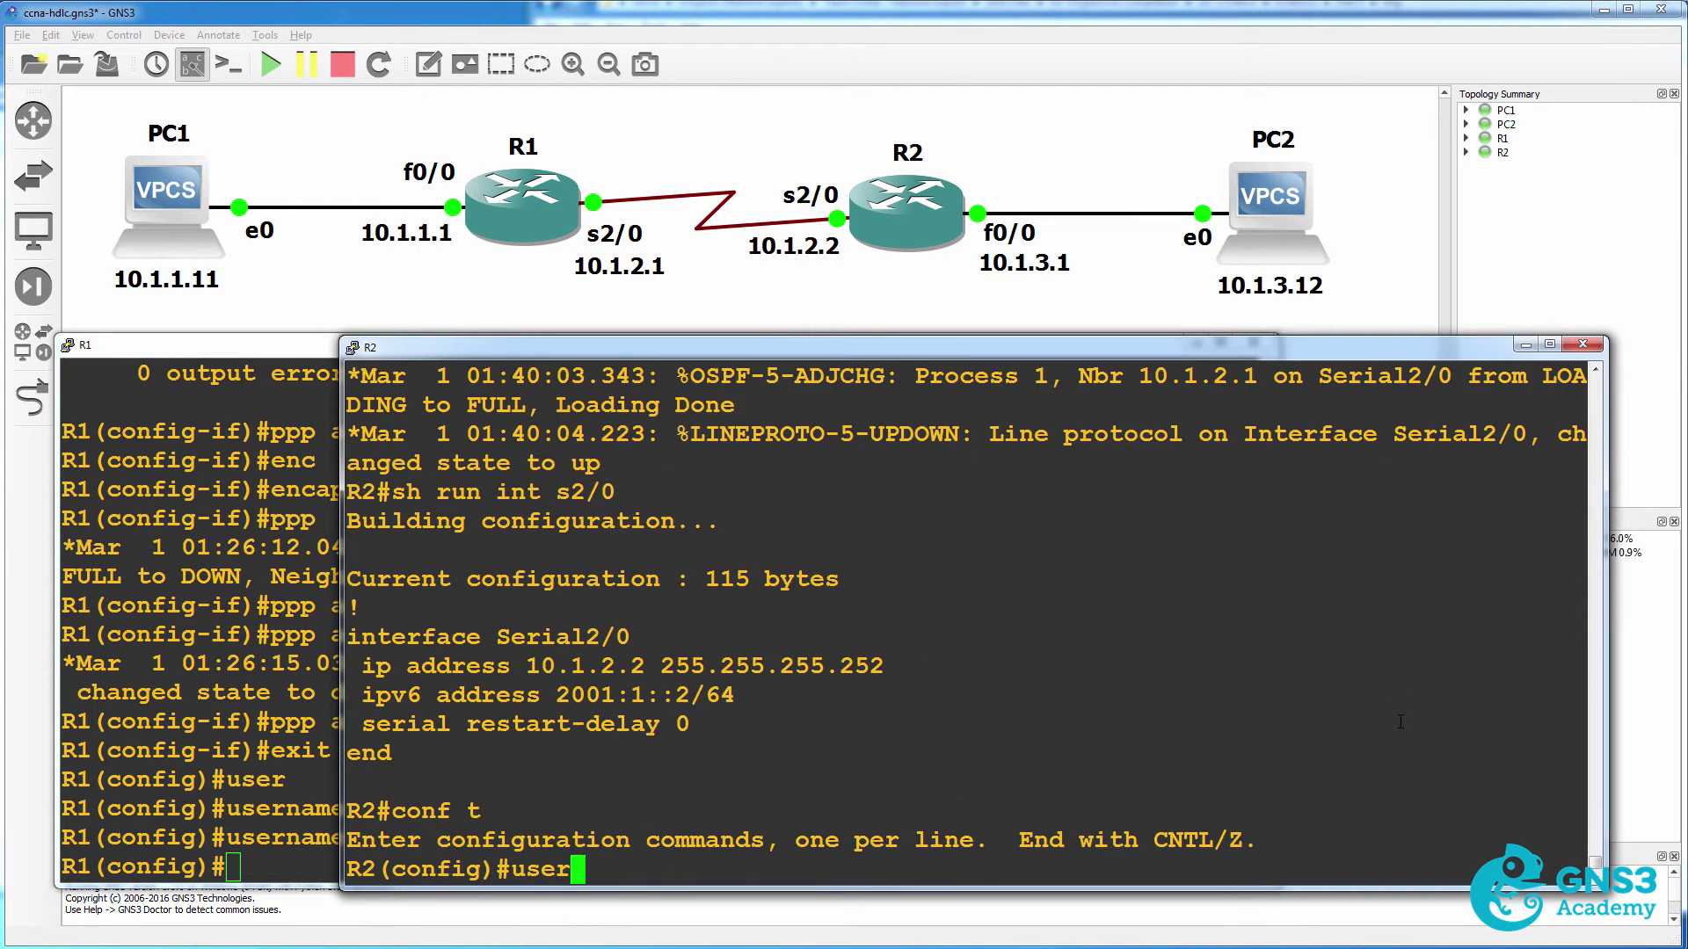
key(Tab)
text(R1)
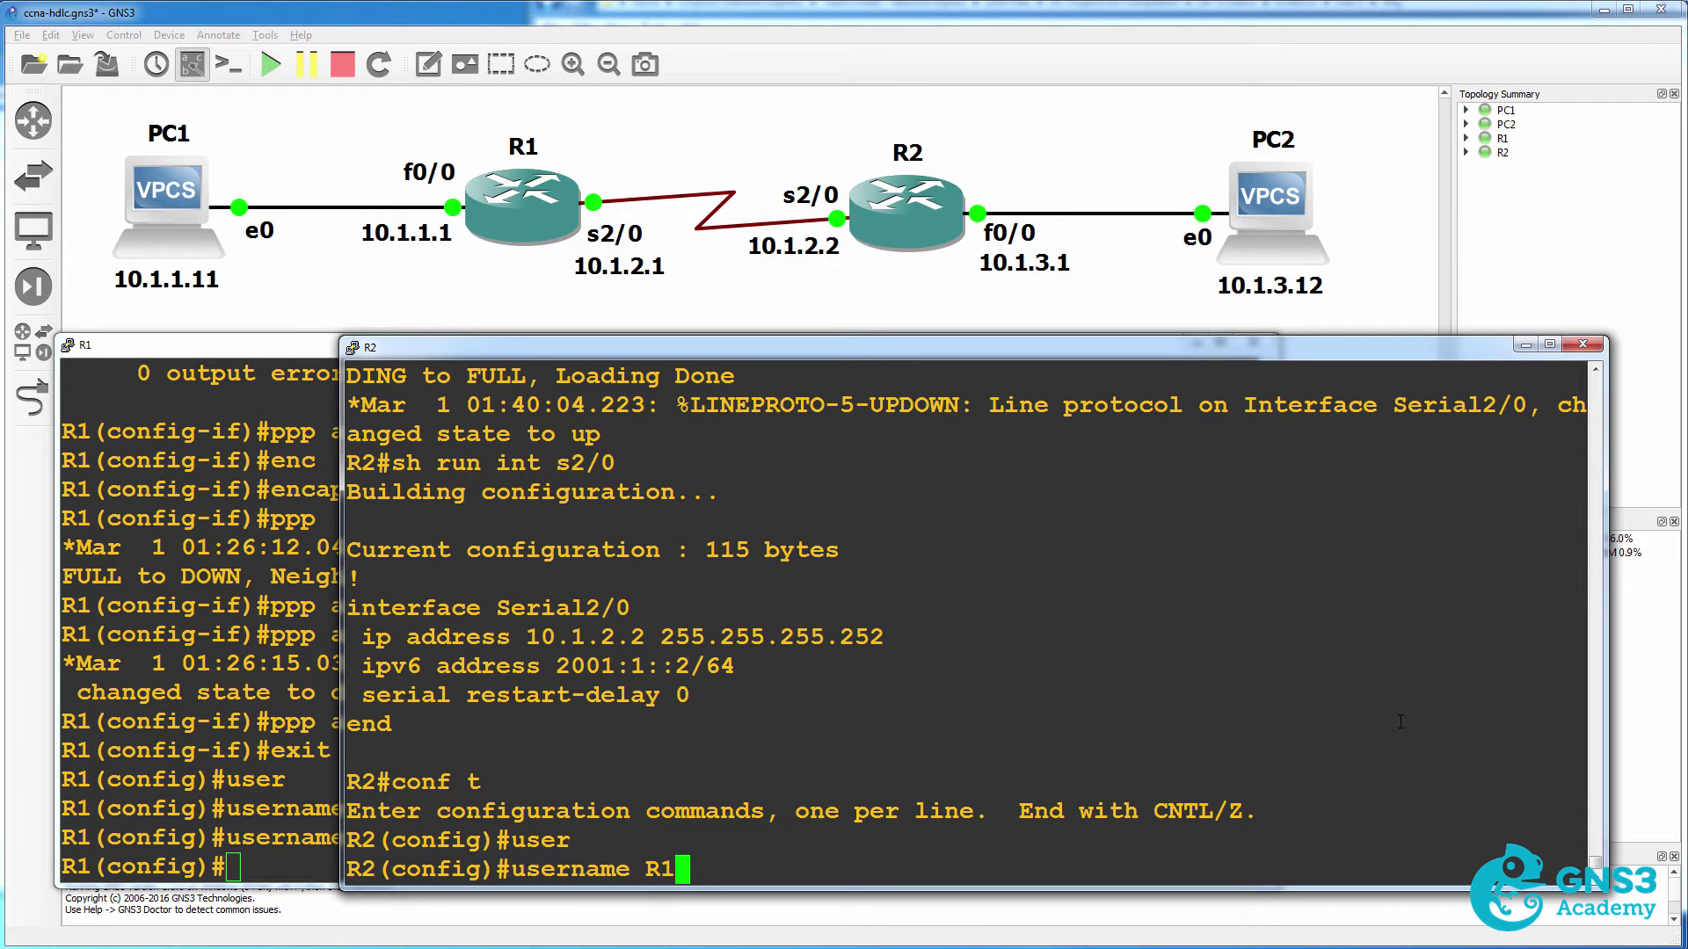
text( pas)
key(Tab)
text(cisc)
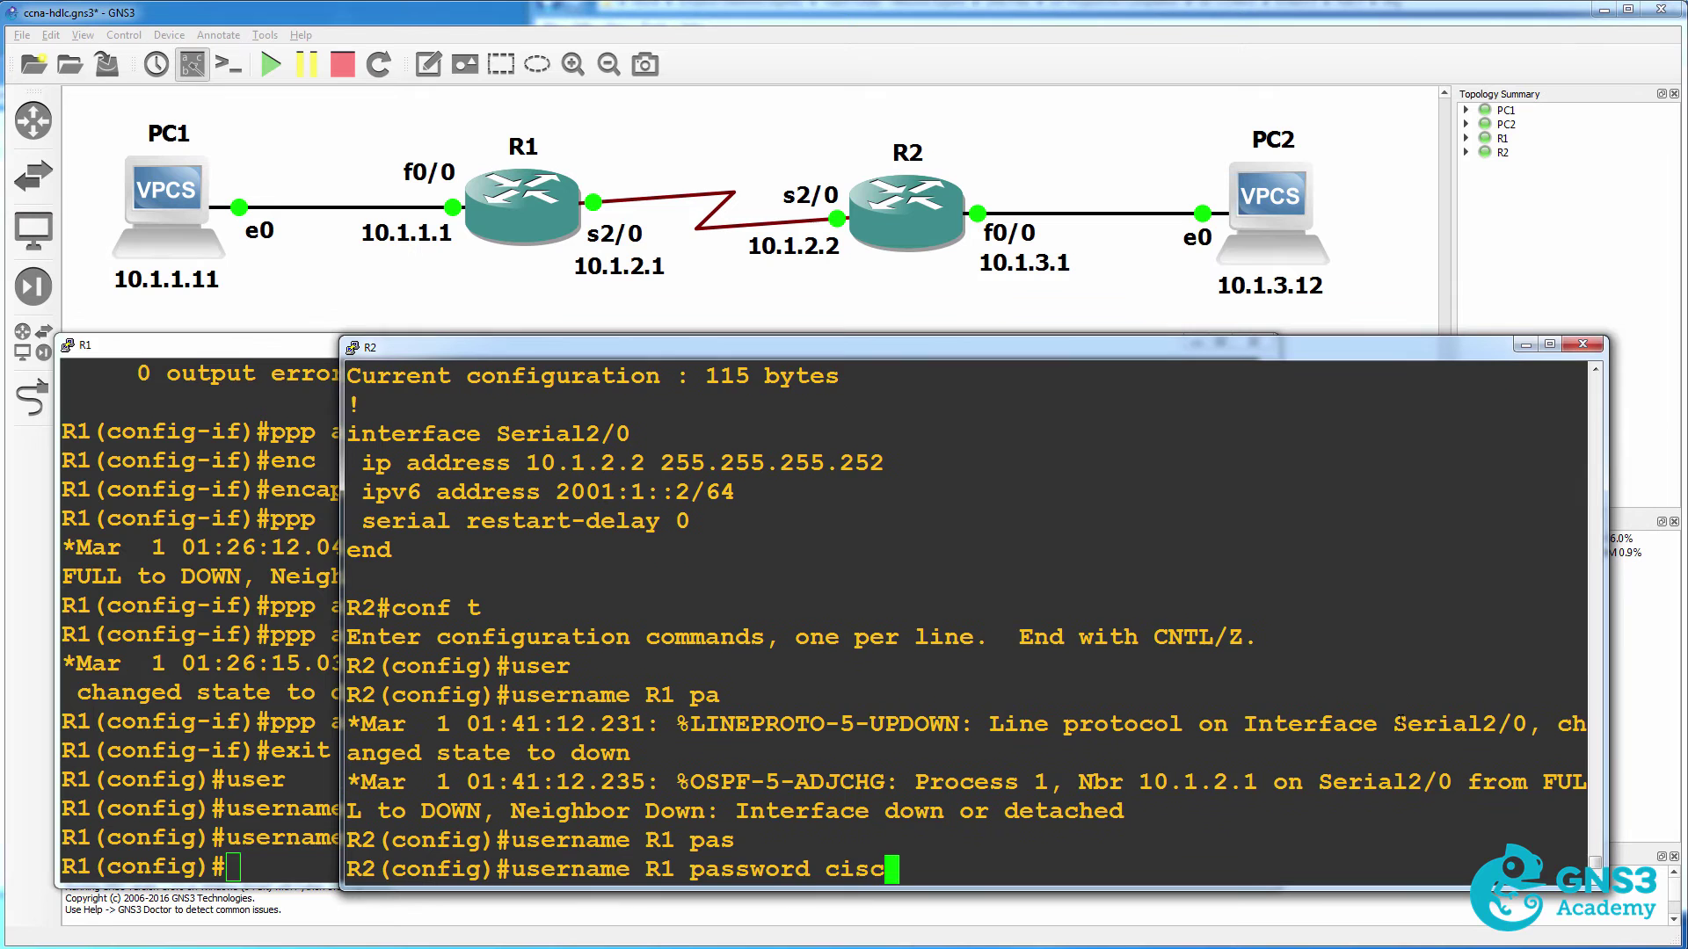
text(o)
key(Return)
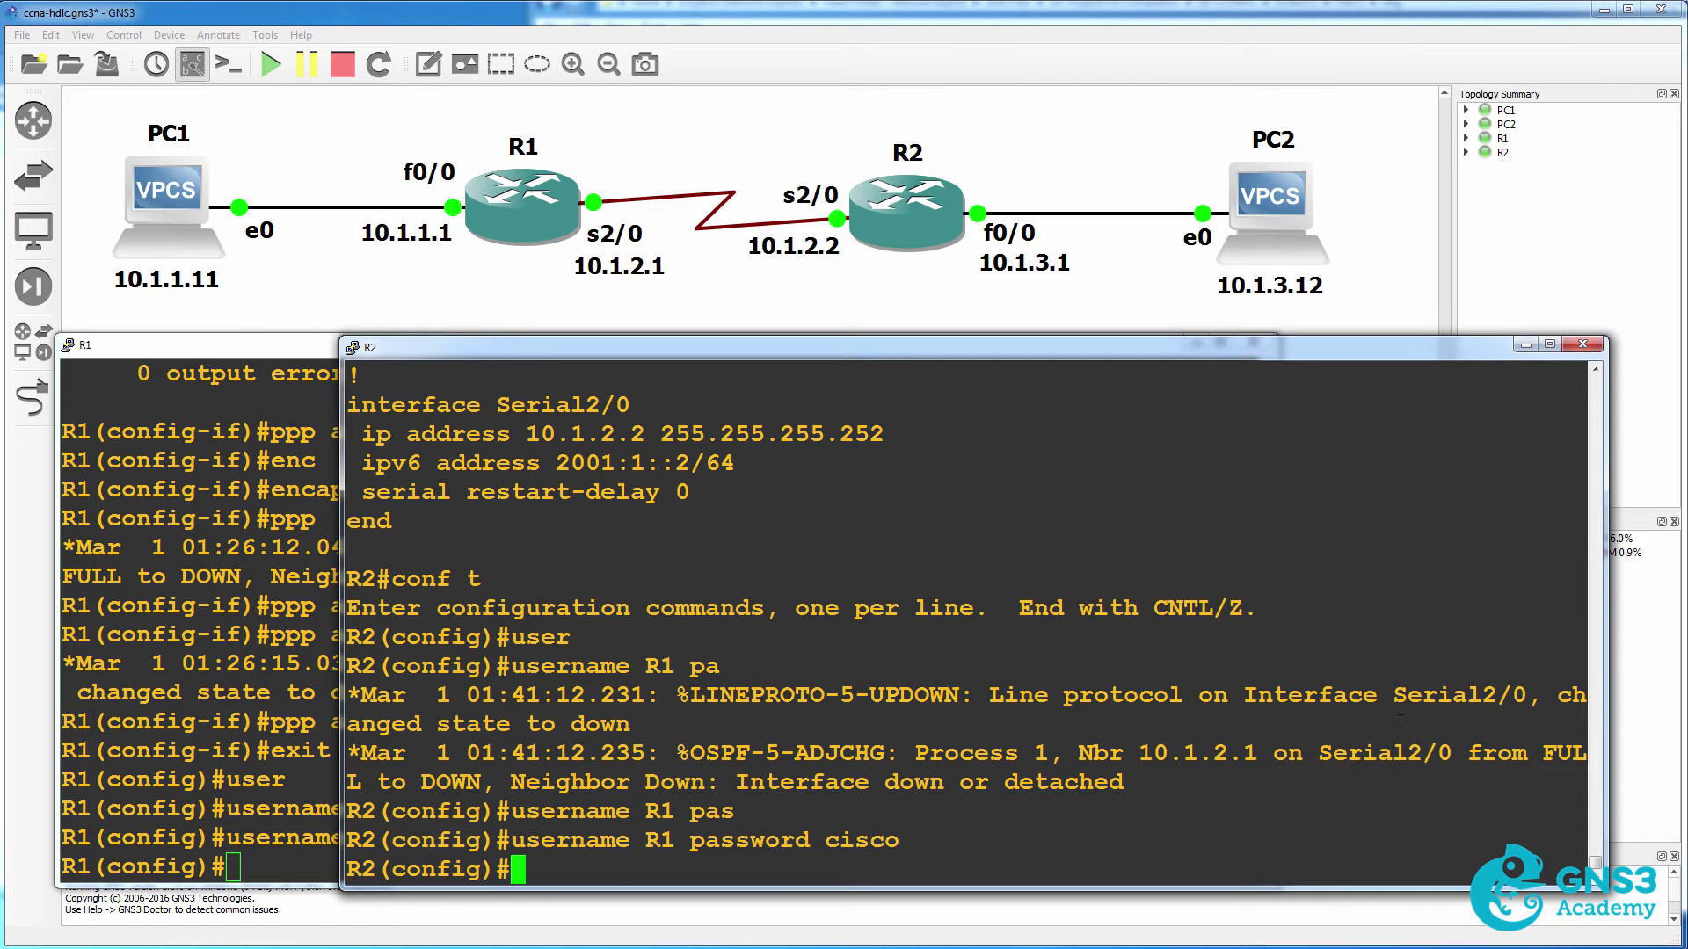
Configure R2's Serial2/0 with PPP encapsulation and CHAP authentication.
text(int s2/0)
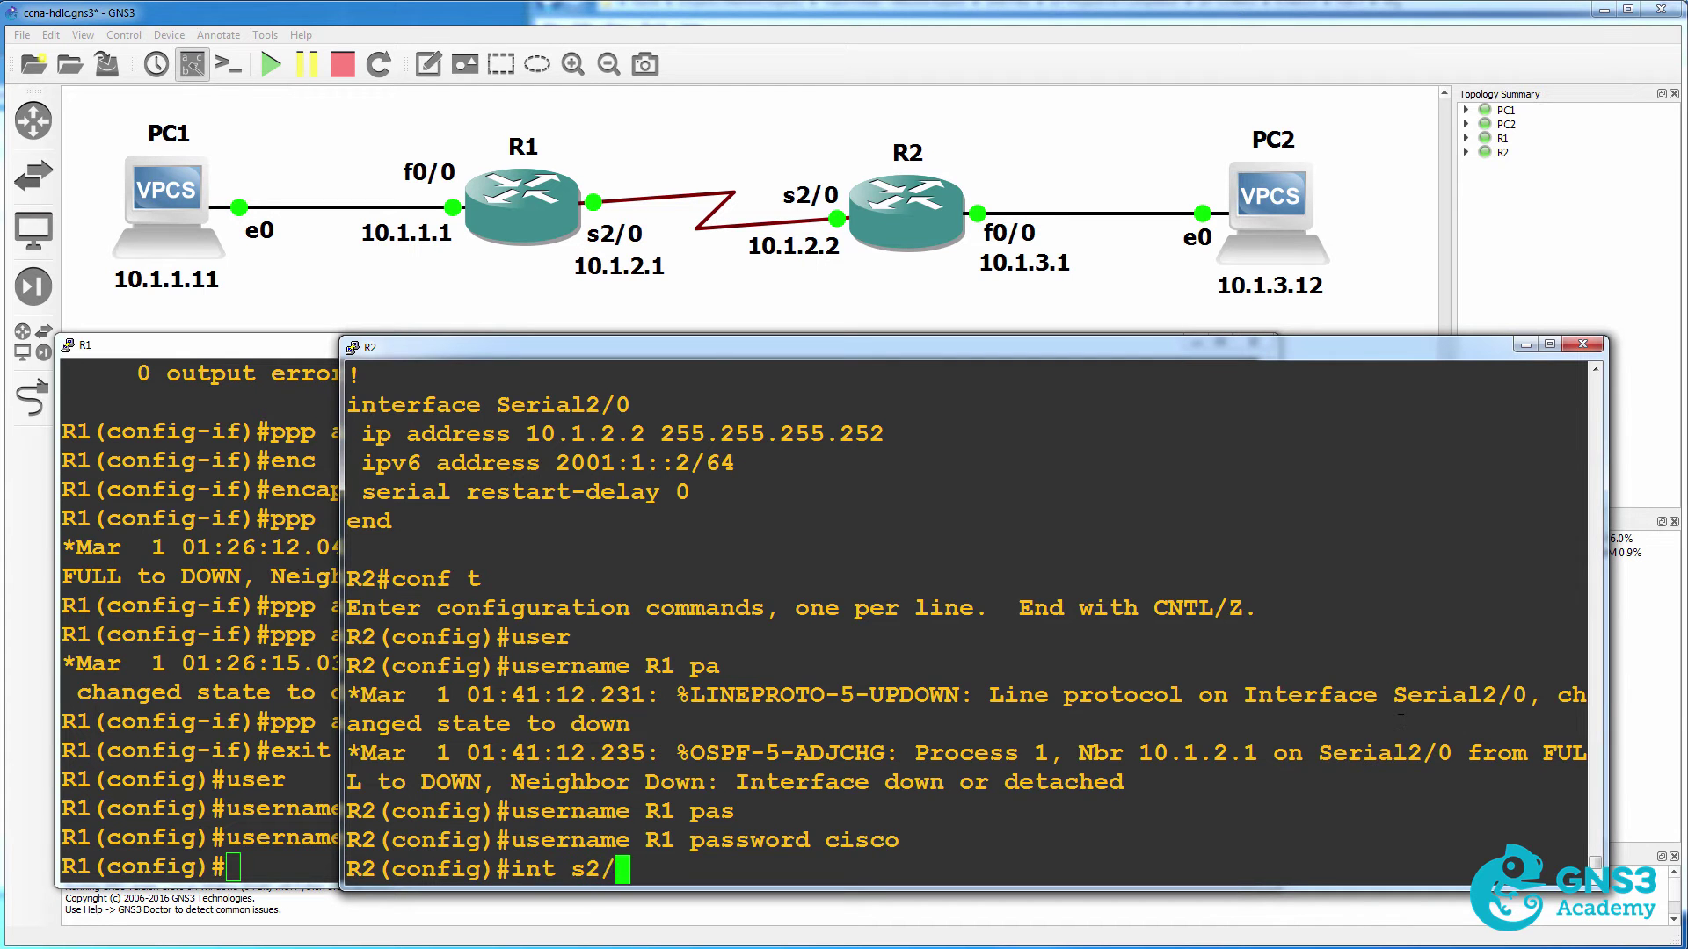
key(Return)
text(enca)
key(Tab)
text(ppp)
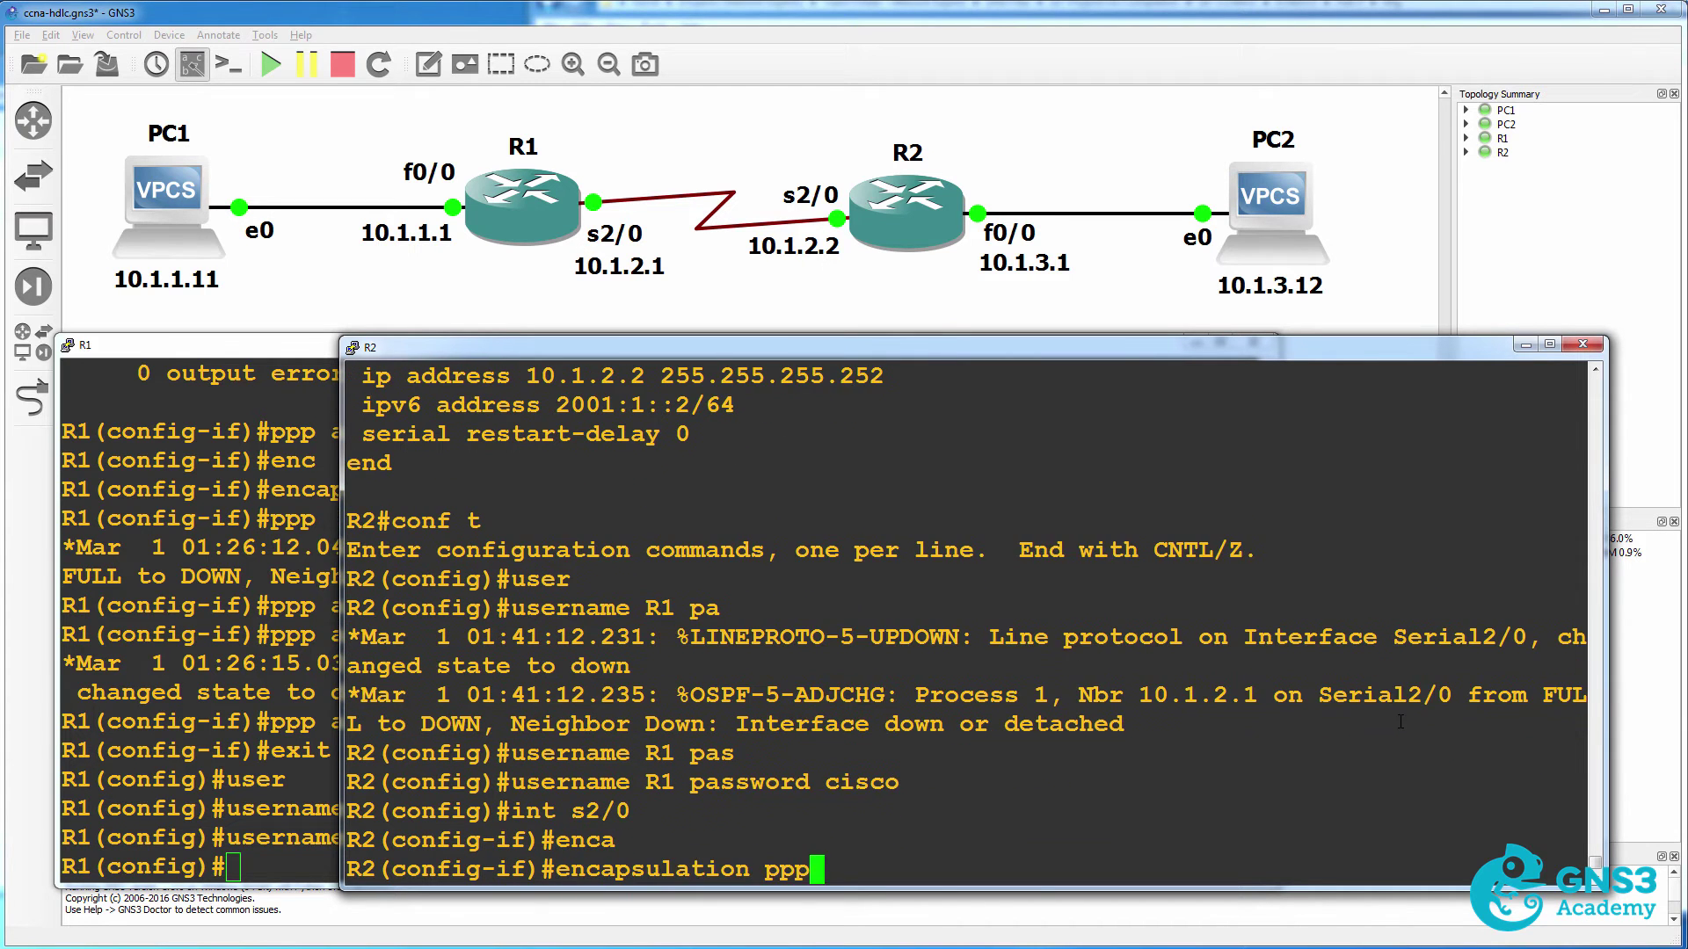
key(Return)
text(ppp)
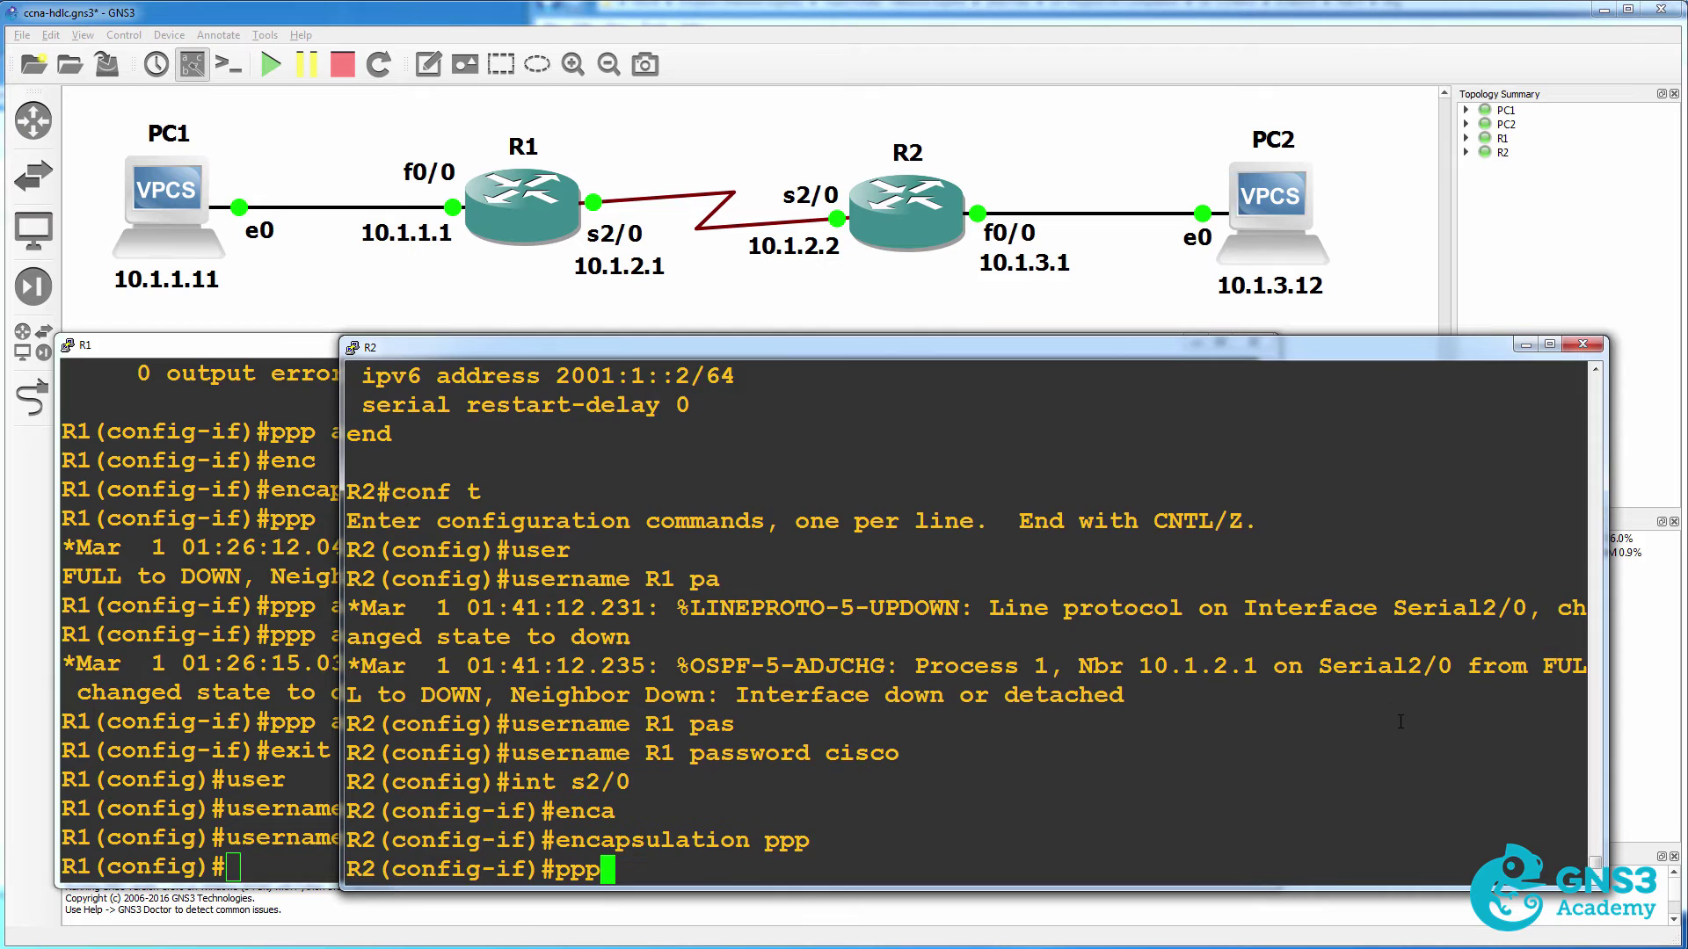
text( auth)
key(Tab)
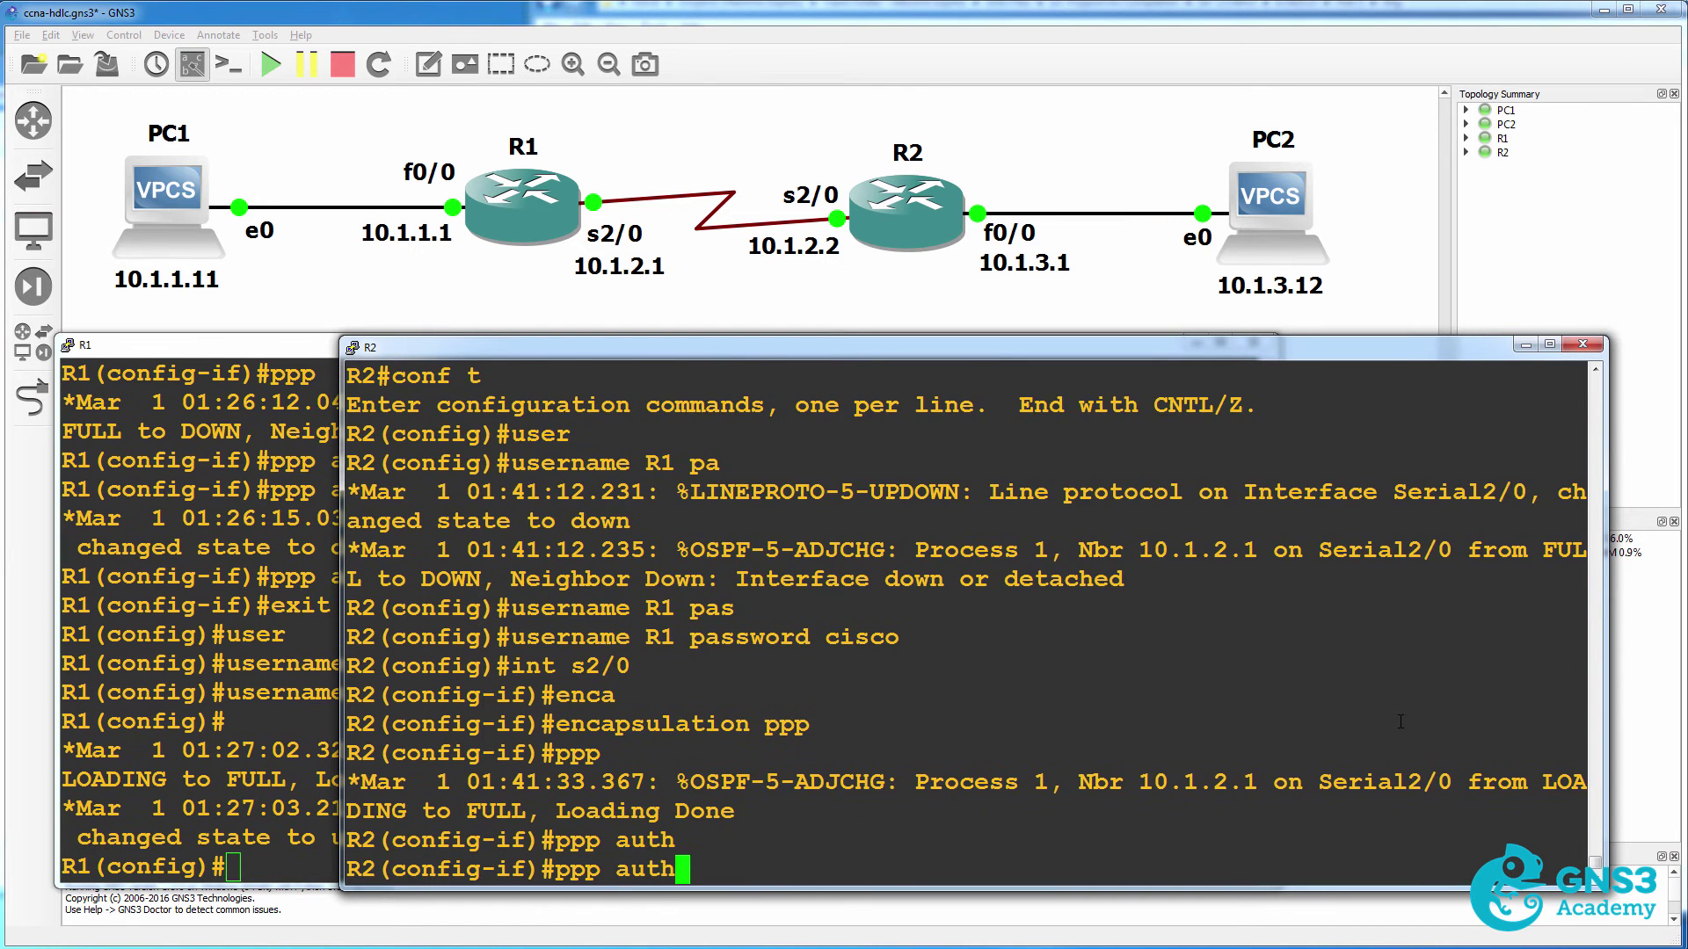
text(e)
key(Tab)
text(chap)
key(Return)
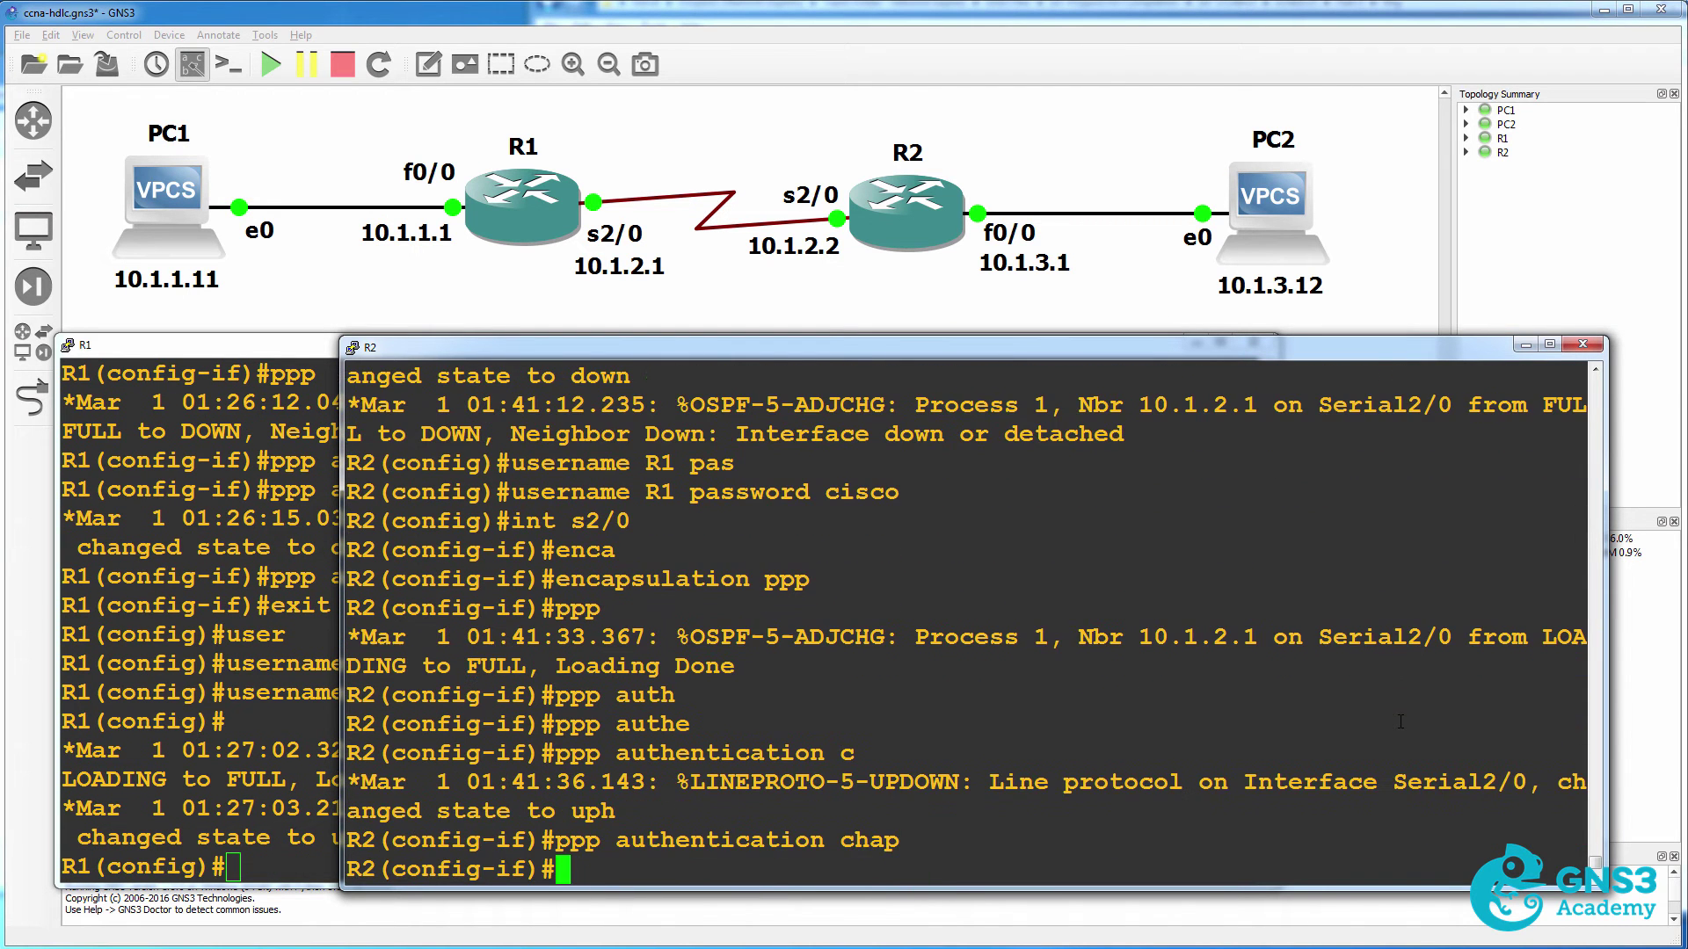
Shut down R2's Serial2/0 and type 'no shut' to restart it.
text(shtu)
key(Return)
text(shut)
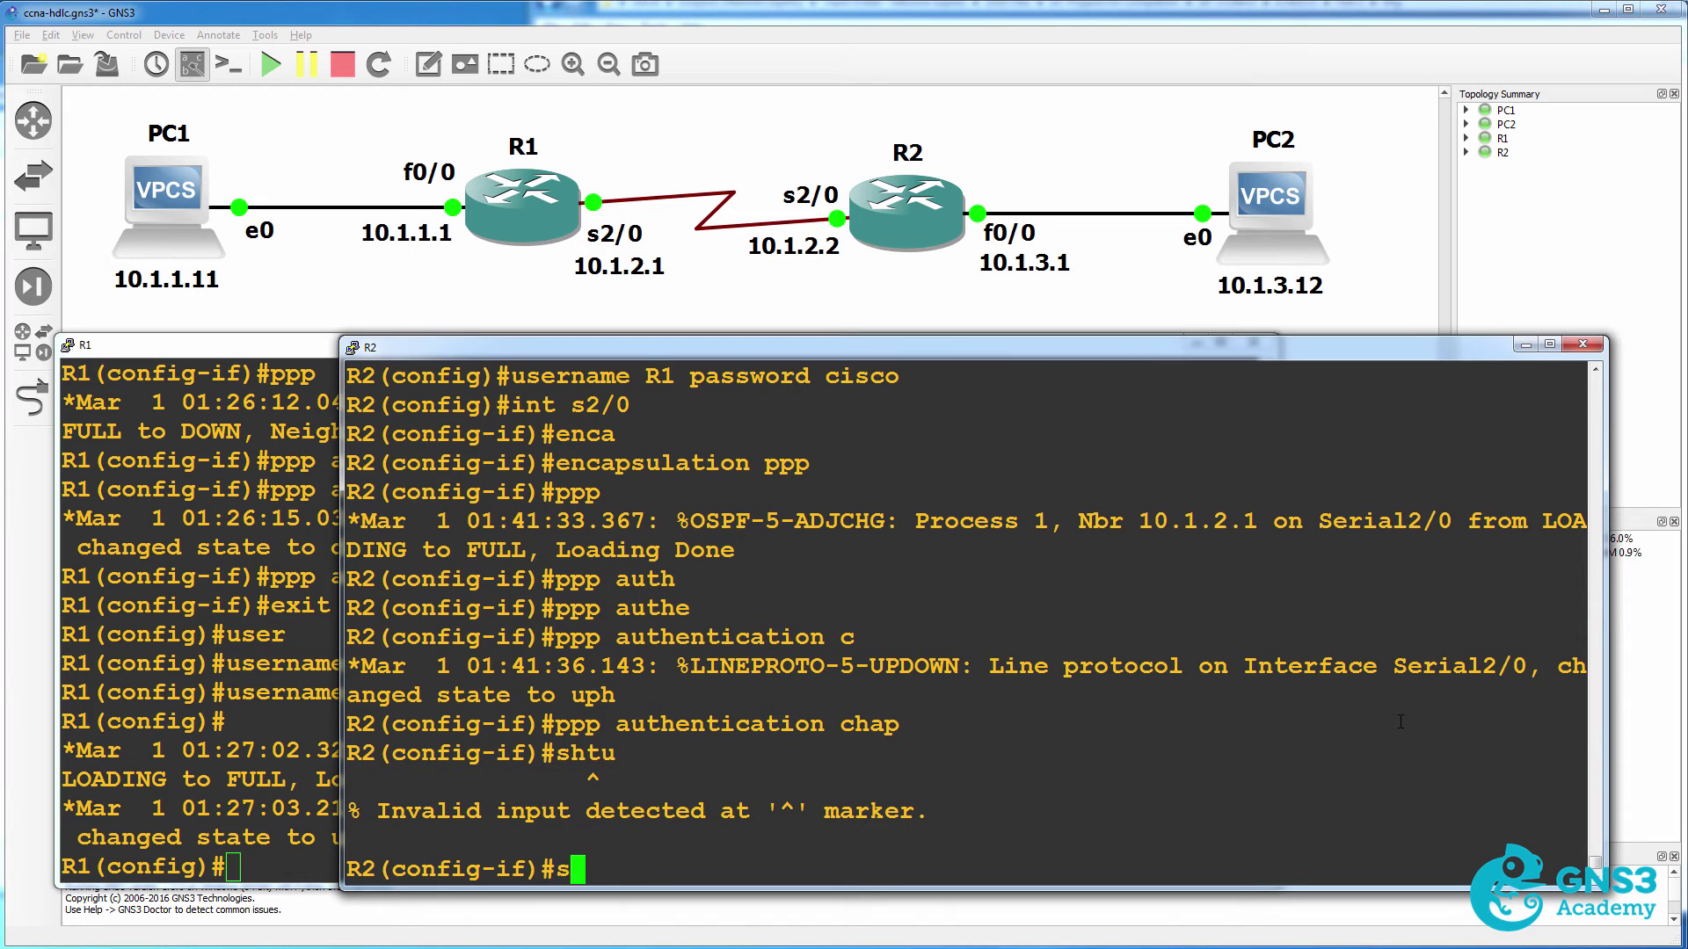
key(Return)
text(no shut)
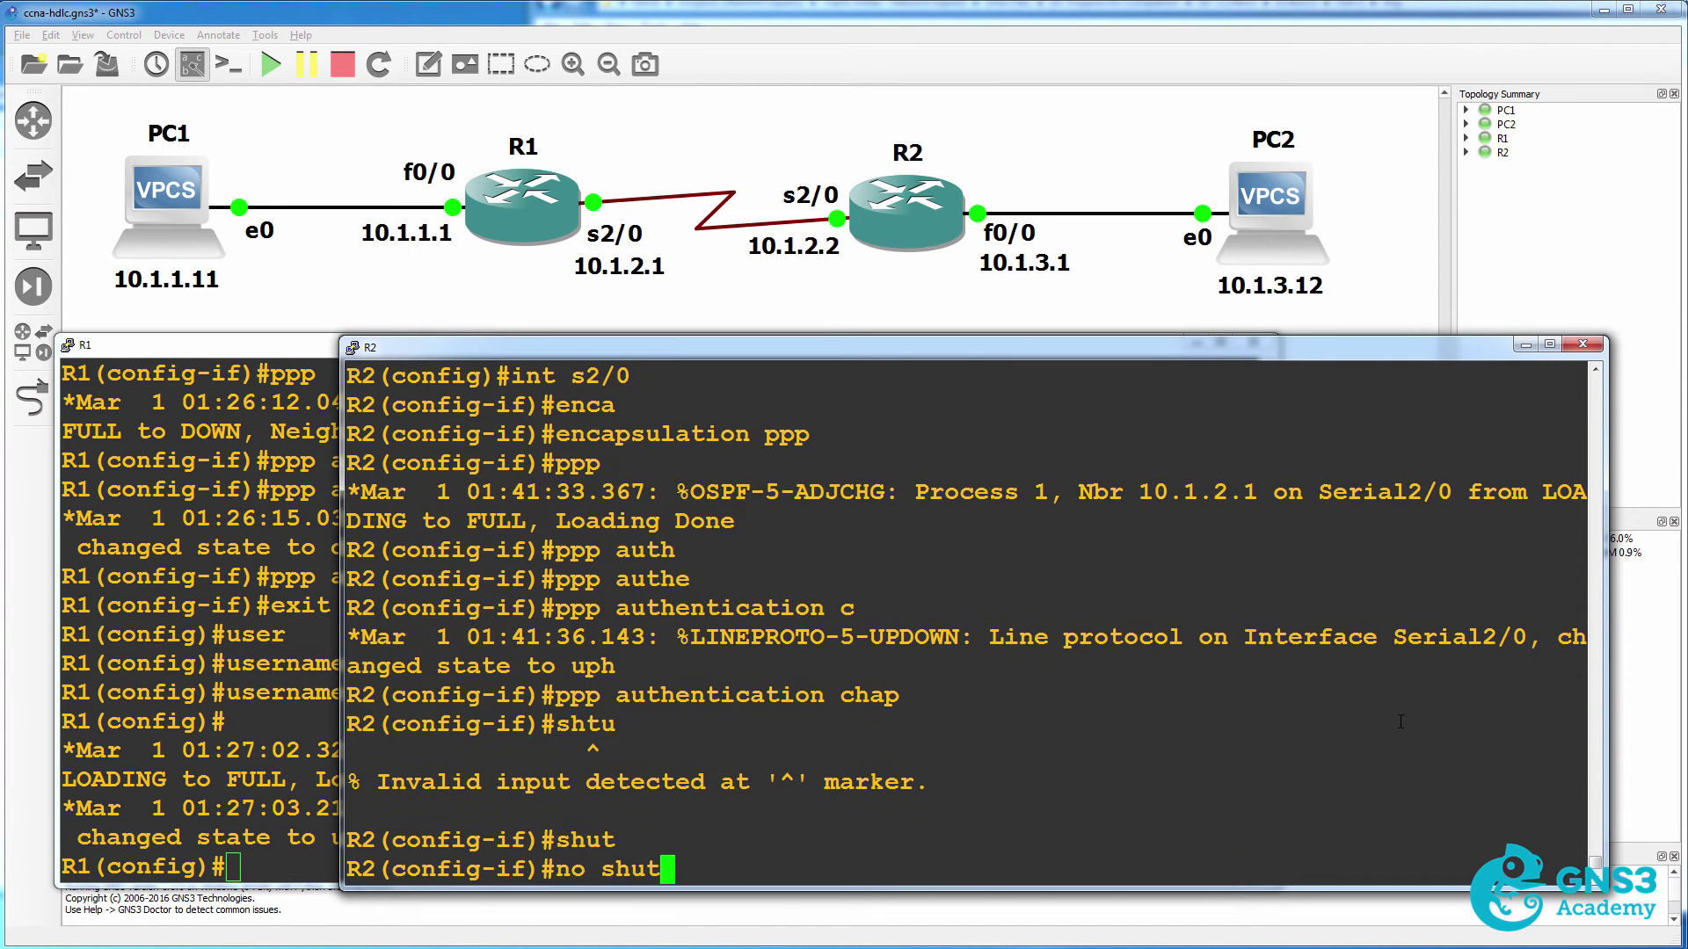
Bring R2's Serial2/0 back up and highlight R1's OSPF Loading Done and line-protocol-up messages.
key(Return)
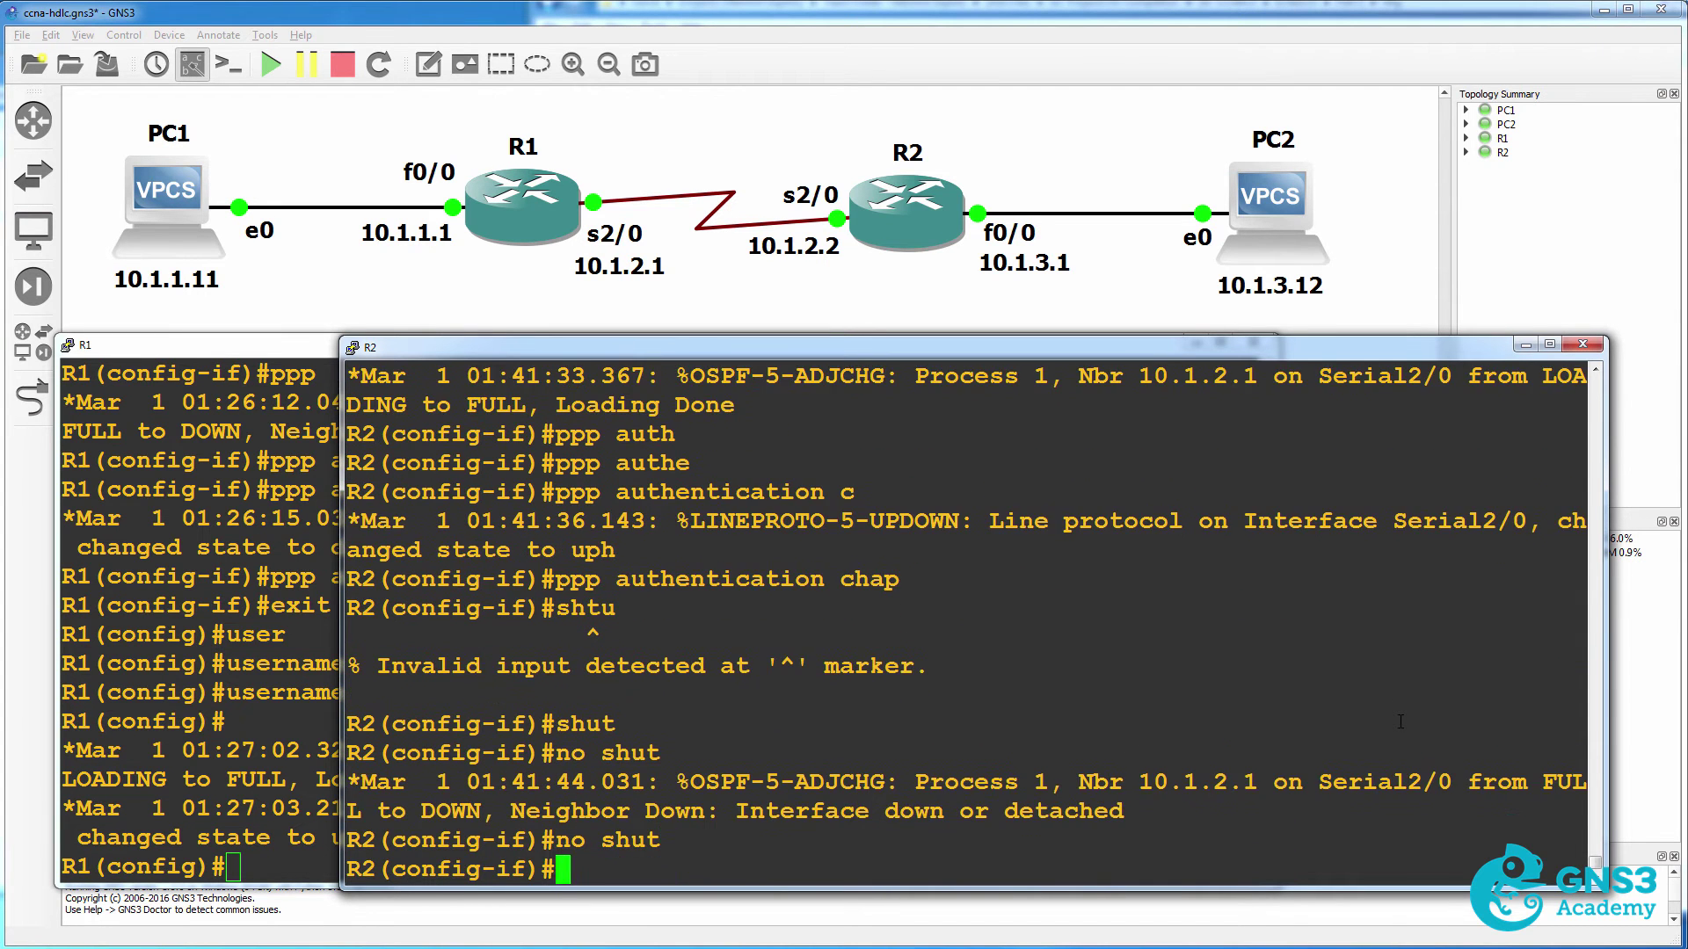
click(292, 624)
key(Return)
text(end)
key(Return)
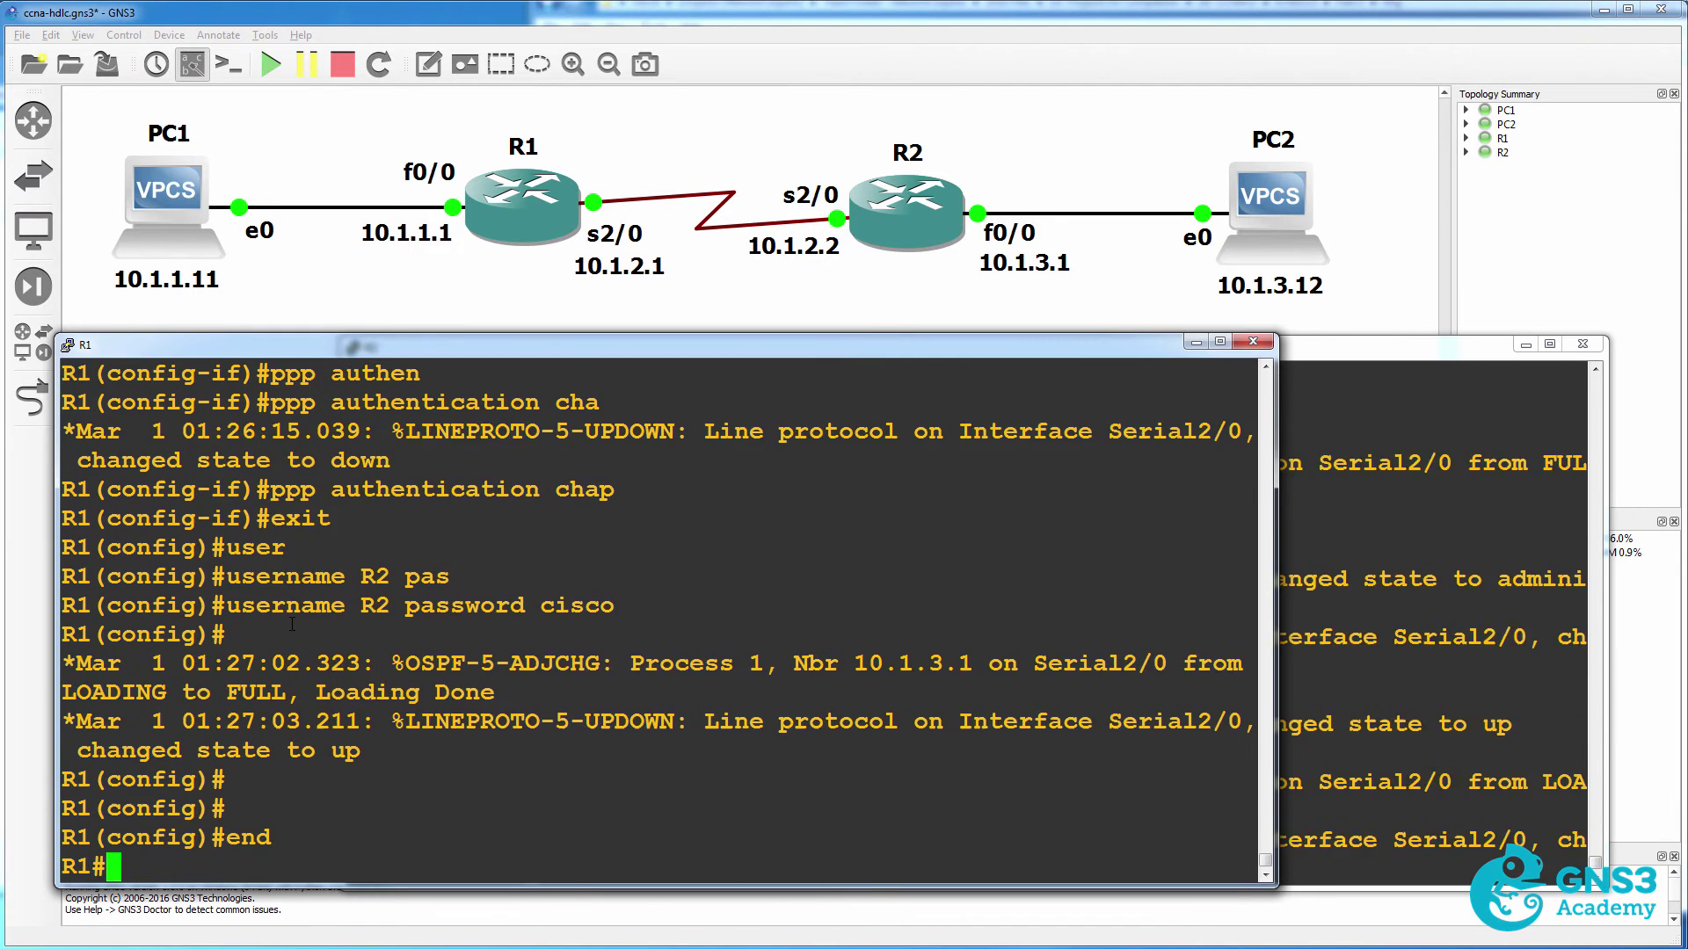
text(sh)
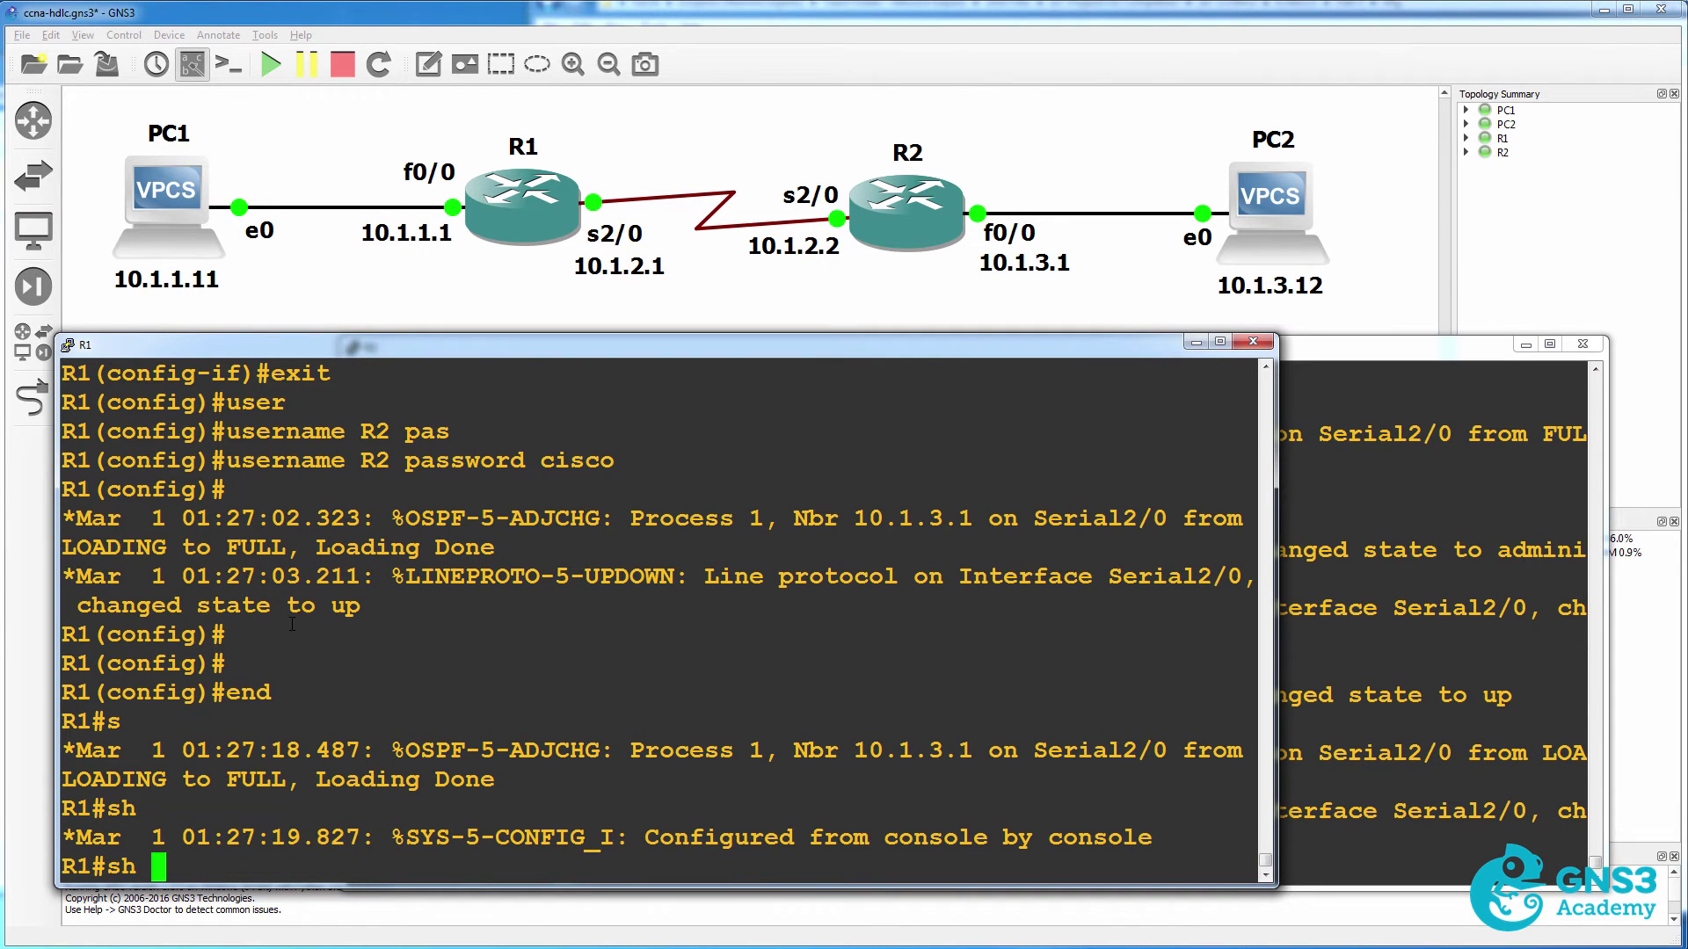
drag(288, 697, 595, 792)
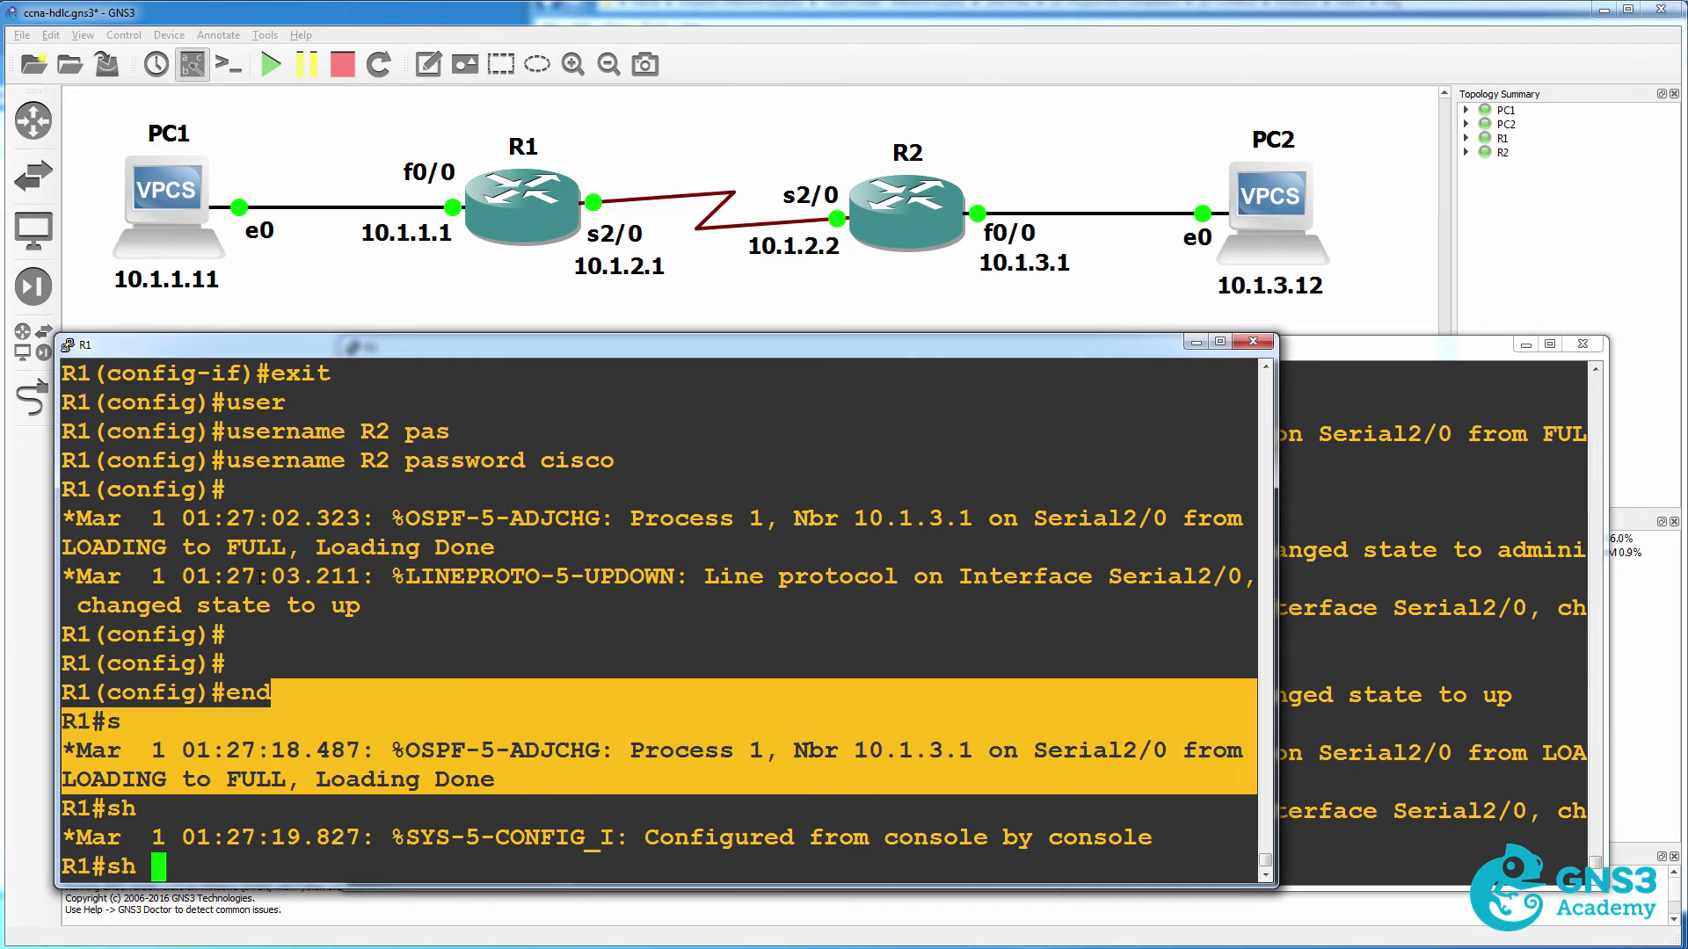
drag(256, 580, 445, 614)
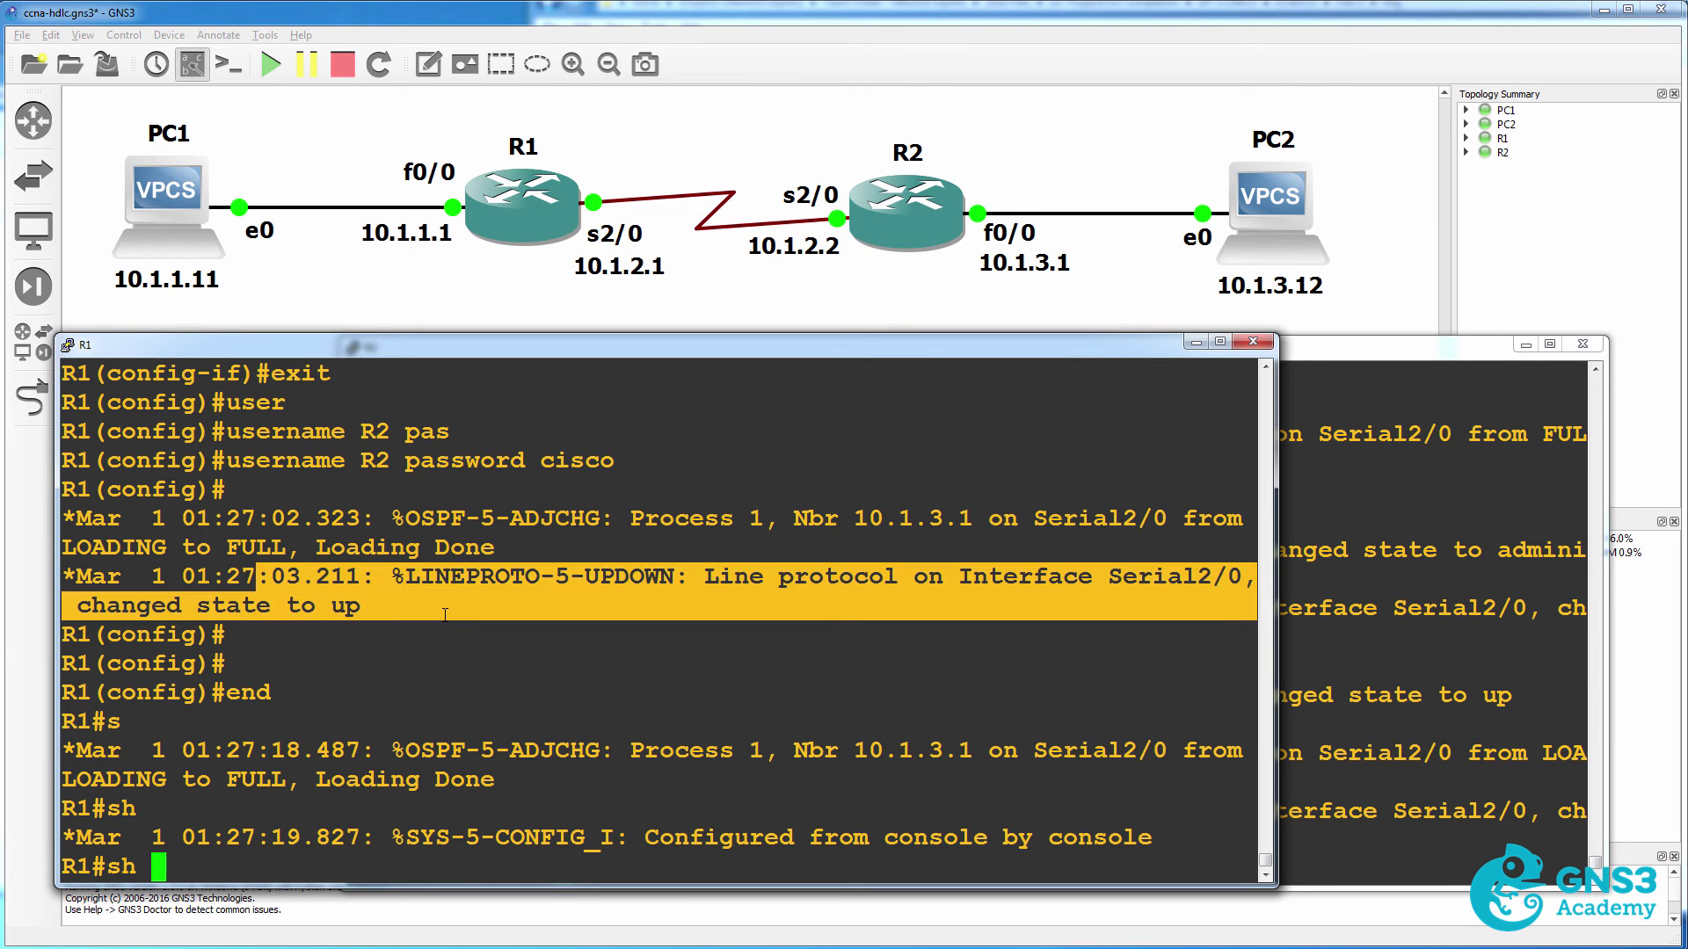
Show R1's Serial2/0 status and highlight the up, Encapsulation PPP/LCP Open and open protocols lines.
text(int s2/0)
key(Return)
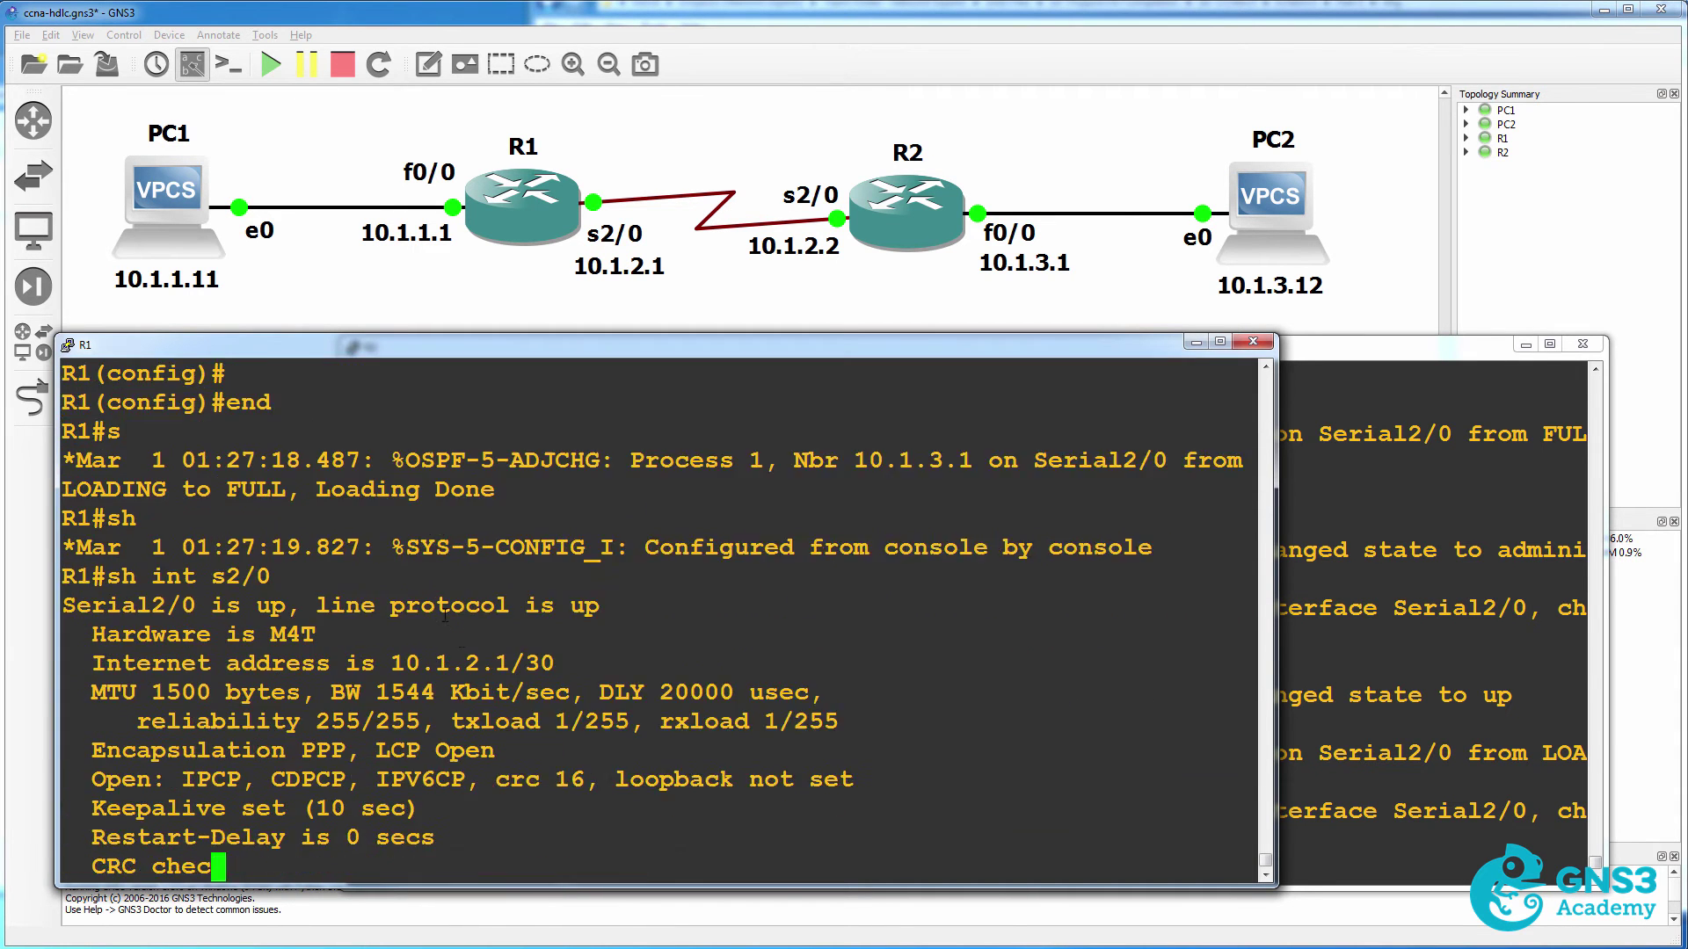
scroll(458, 553, up, 6)
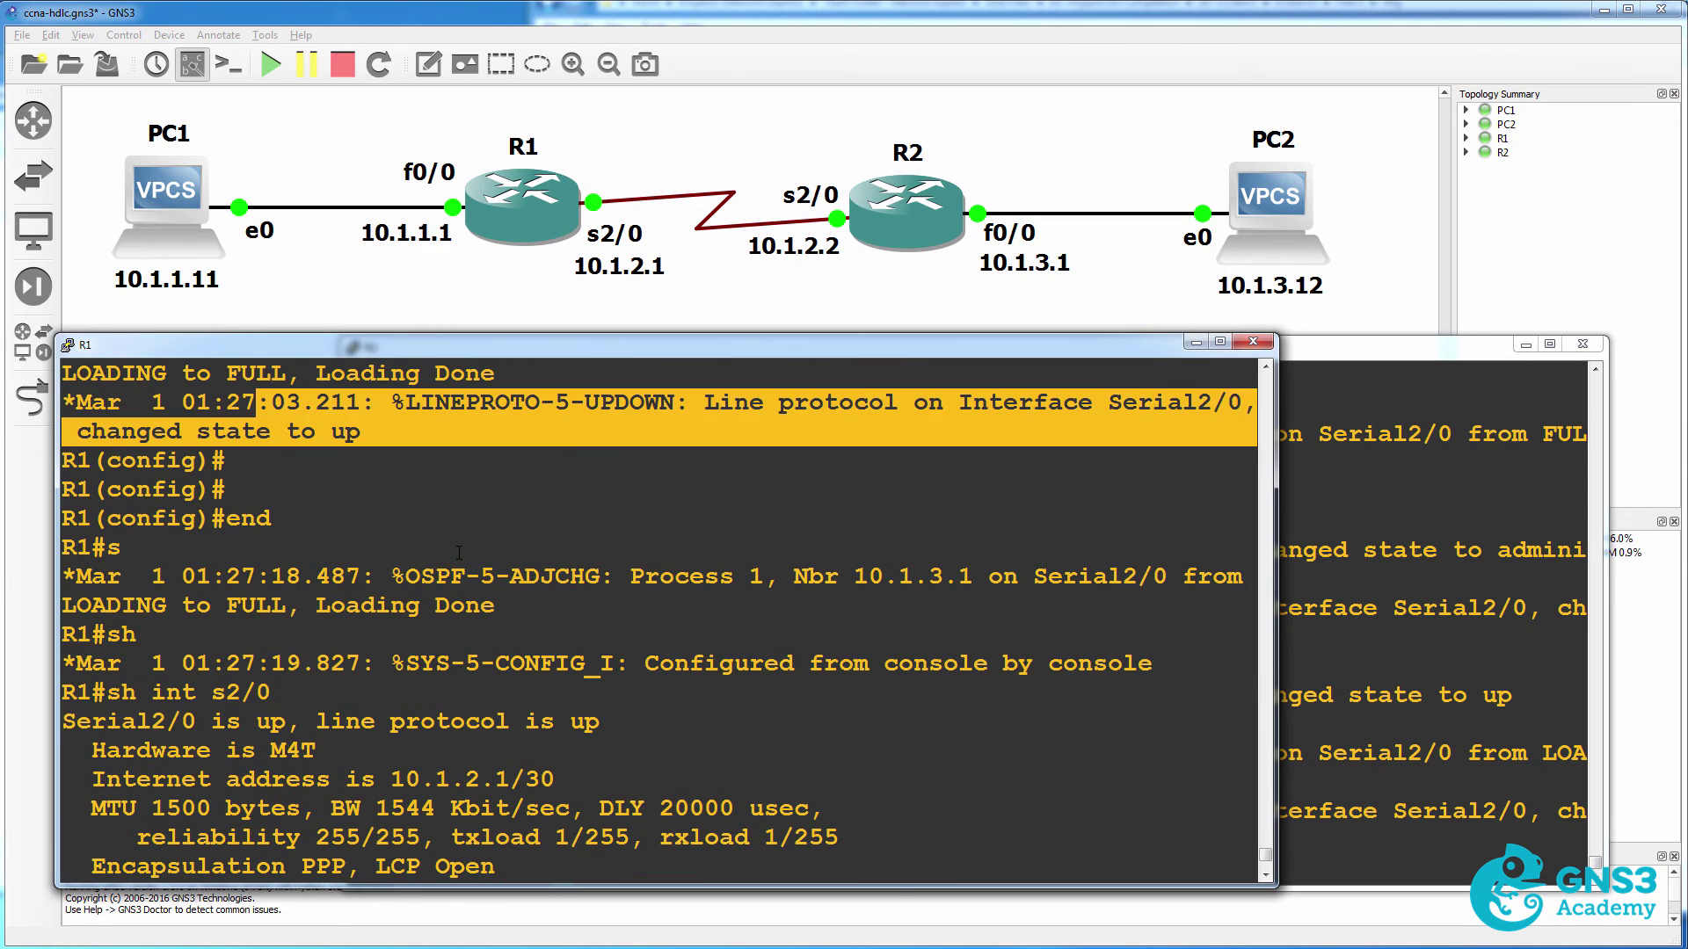
scroll(449, 598, down, 3)
drag(93, 455, 633, 461)
drag(79, 605, 515, 604)
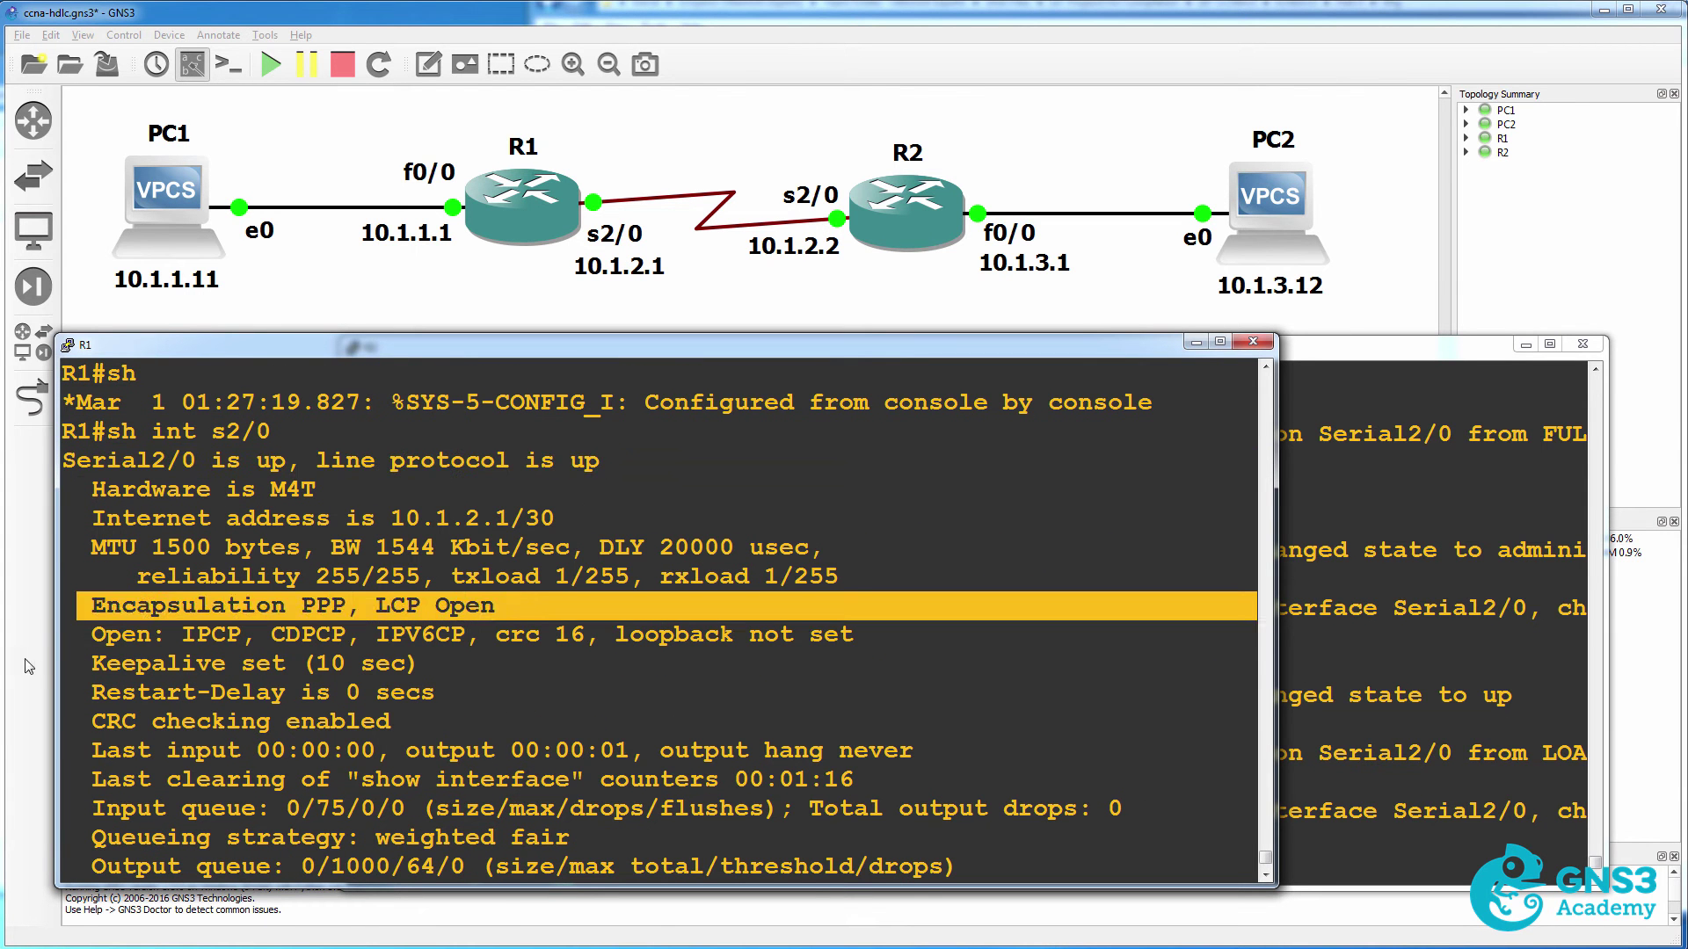
drag(105, 634, 495, 652)
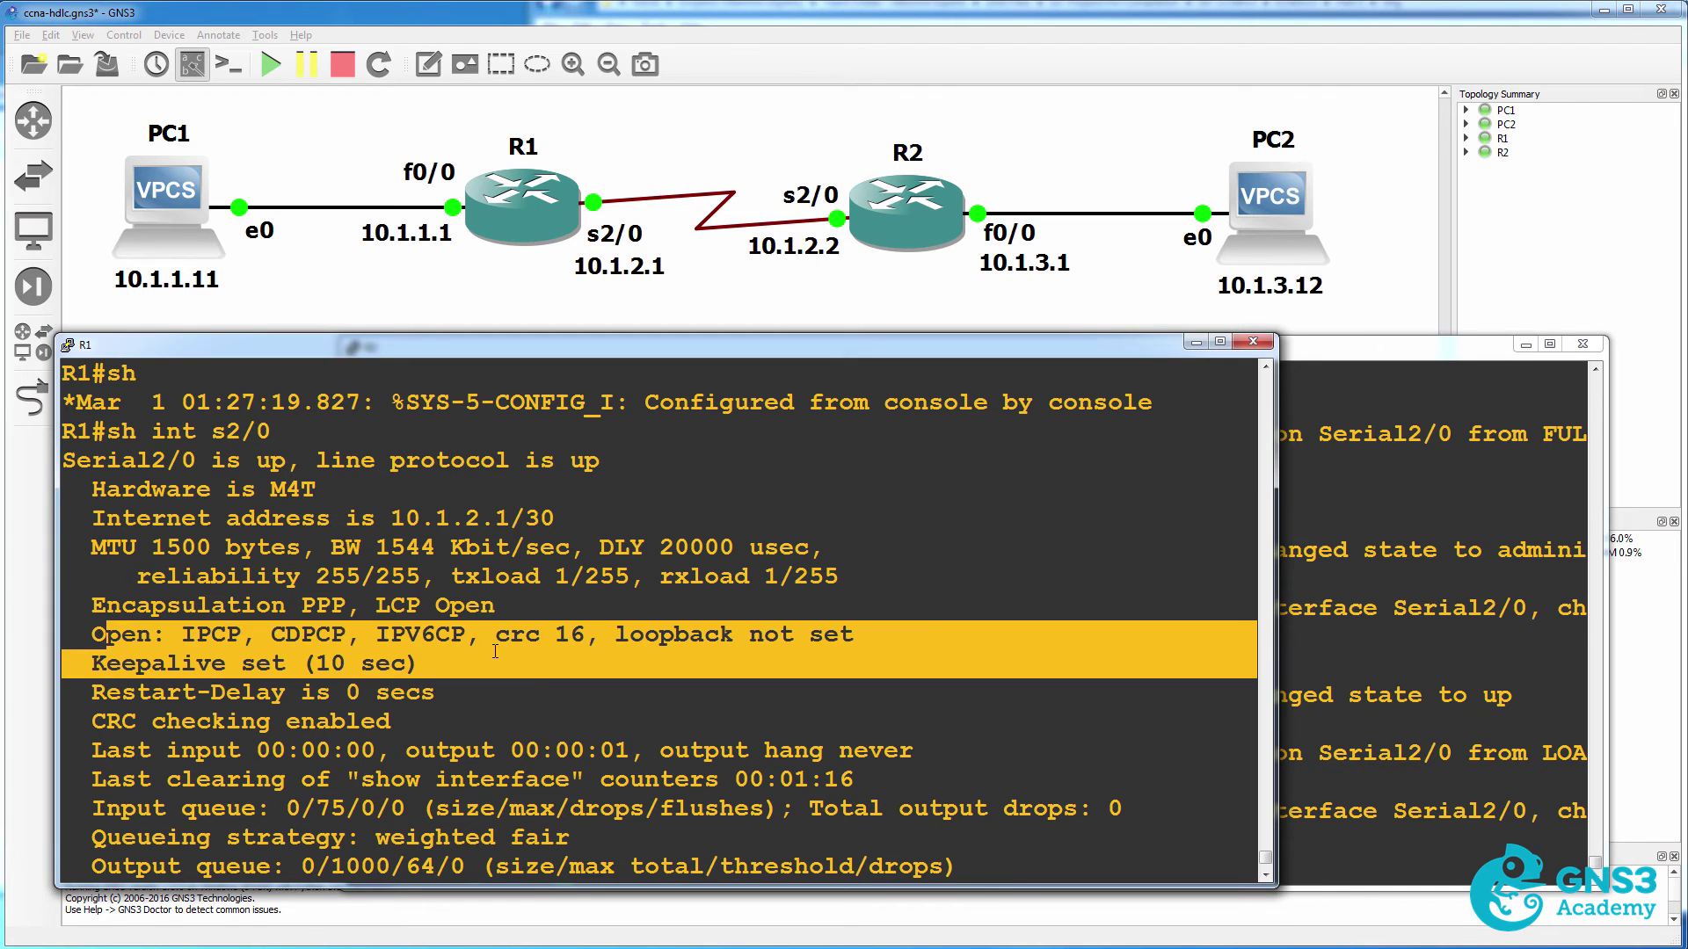
click(1352, 699)
Show R2's Serial2/0 status and highlight its PPP encapsulation and negotiated Open protocols.
text(end)
key(Return)
text(sh )
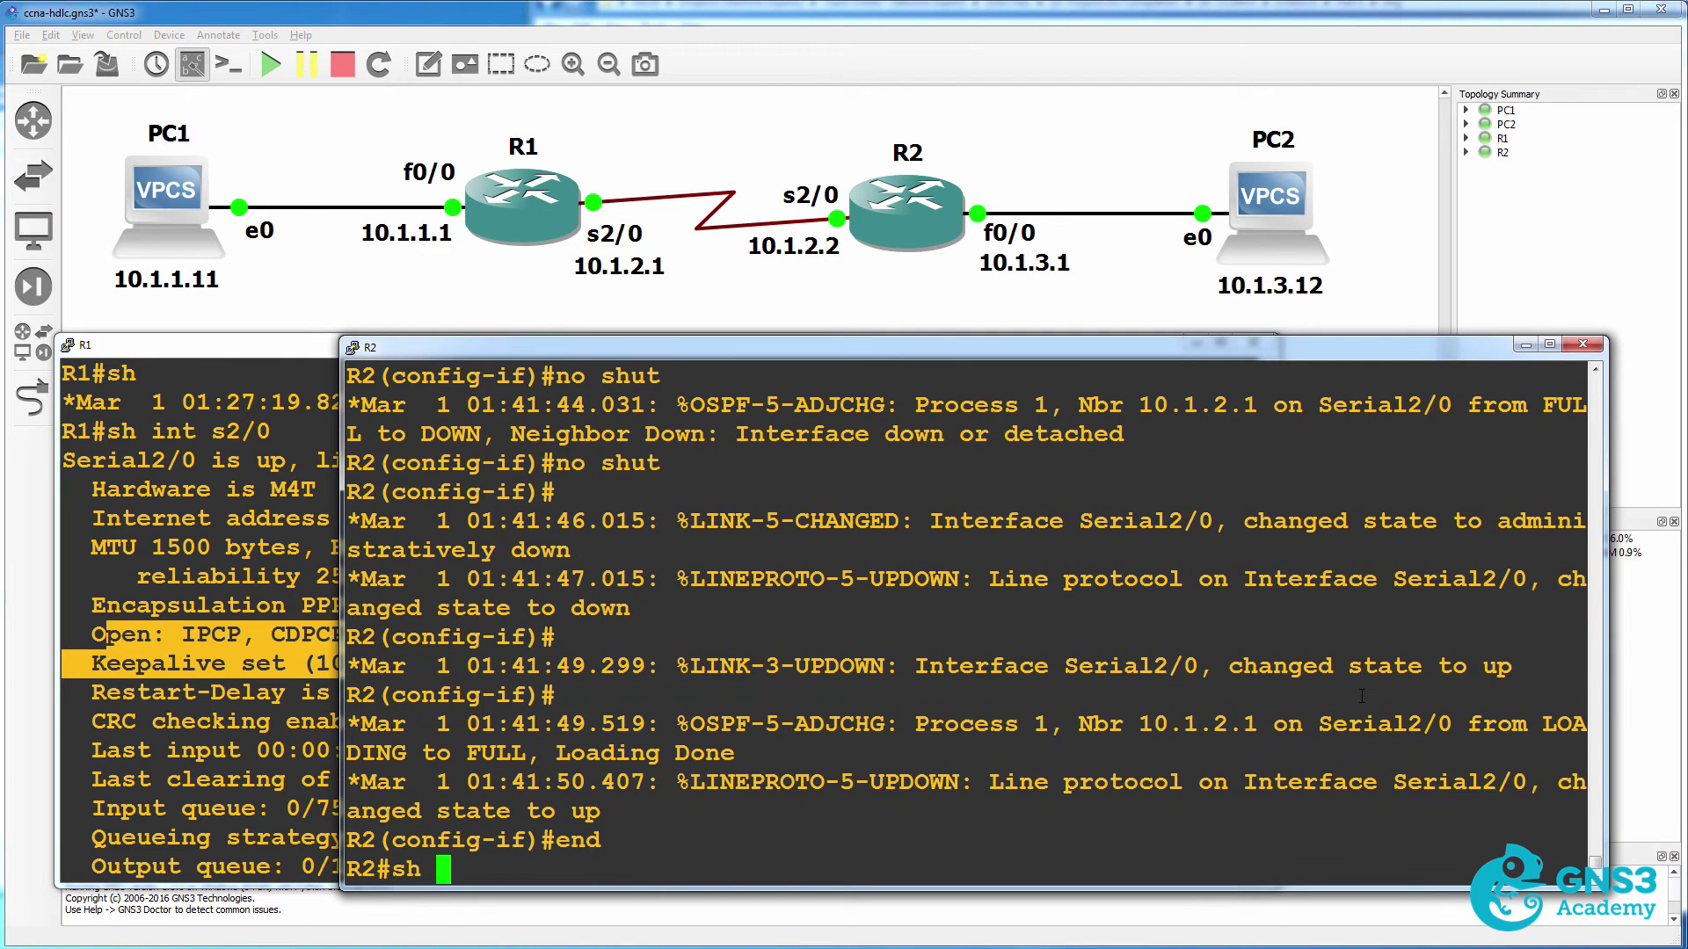
text(int s2/0)
key(Return)
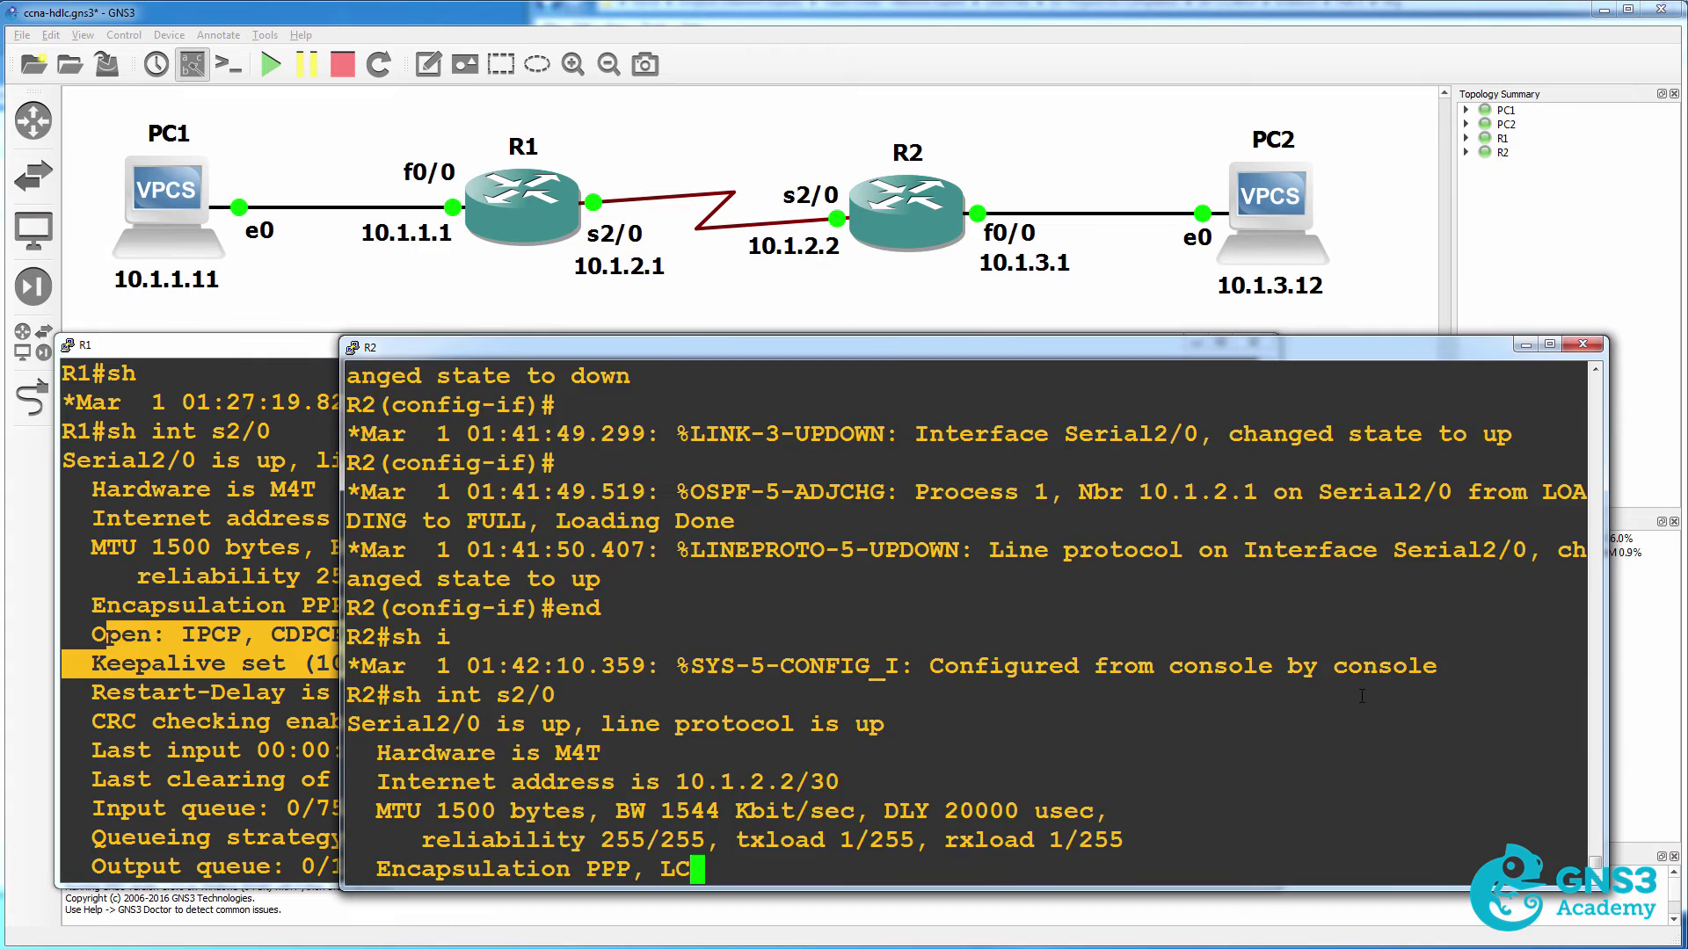
scroll(741, 505, up, 3)
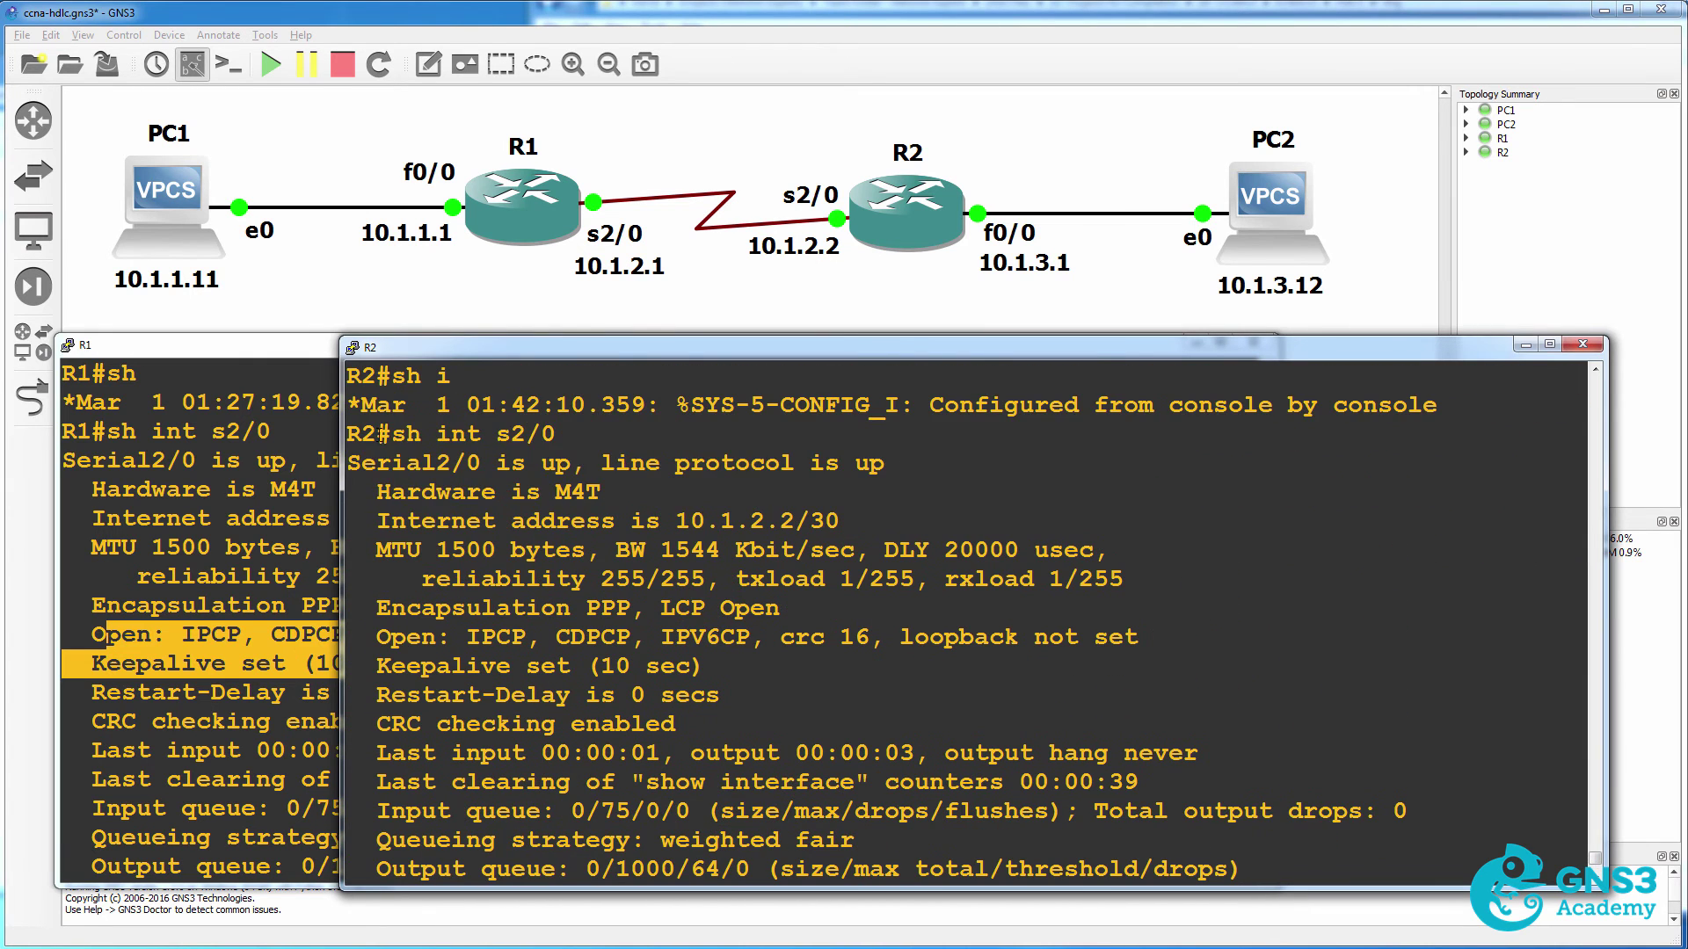
drag(347, 434, 615, 493)
drag(378, 607, 801, 610)
drag(373, 635, 969, 642)
scroll(969, 642, down, 3)
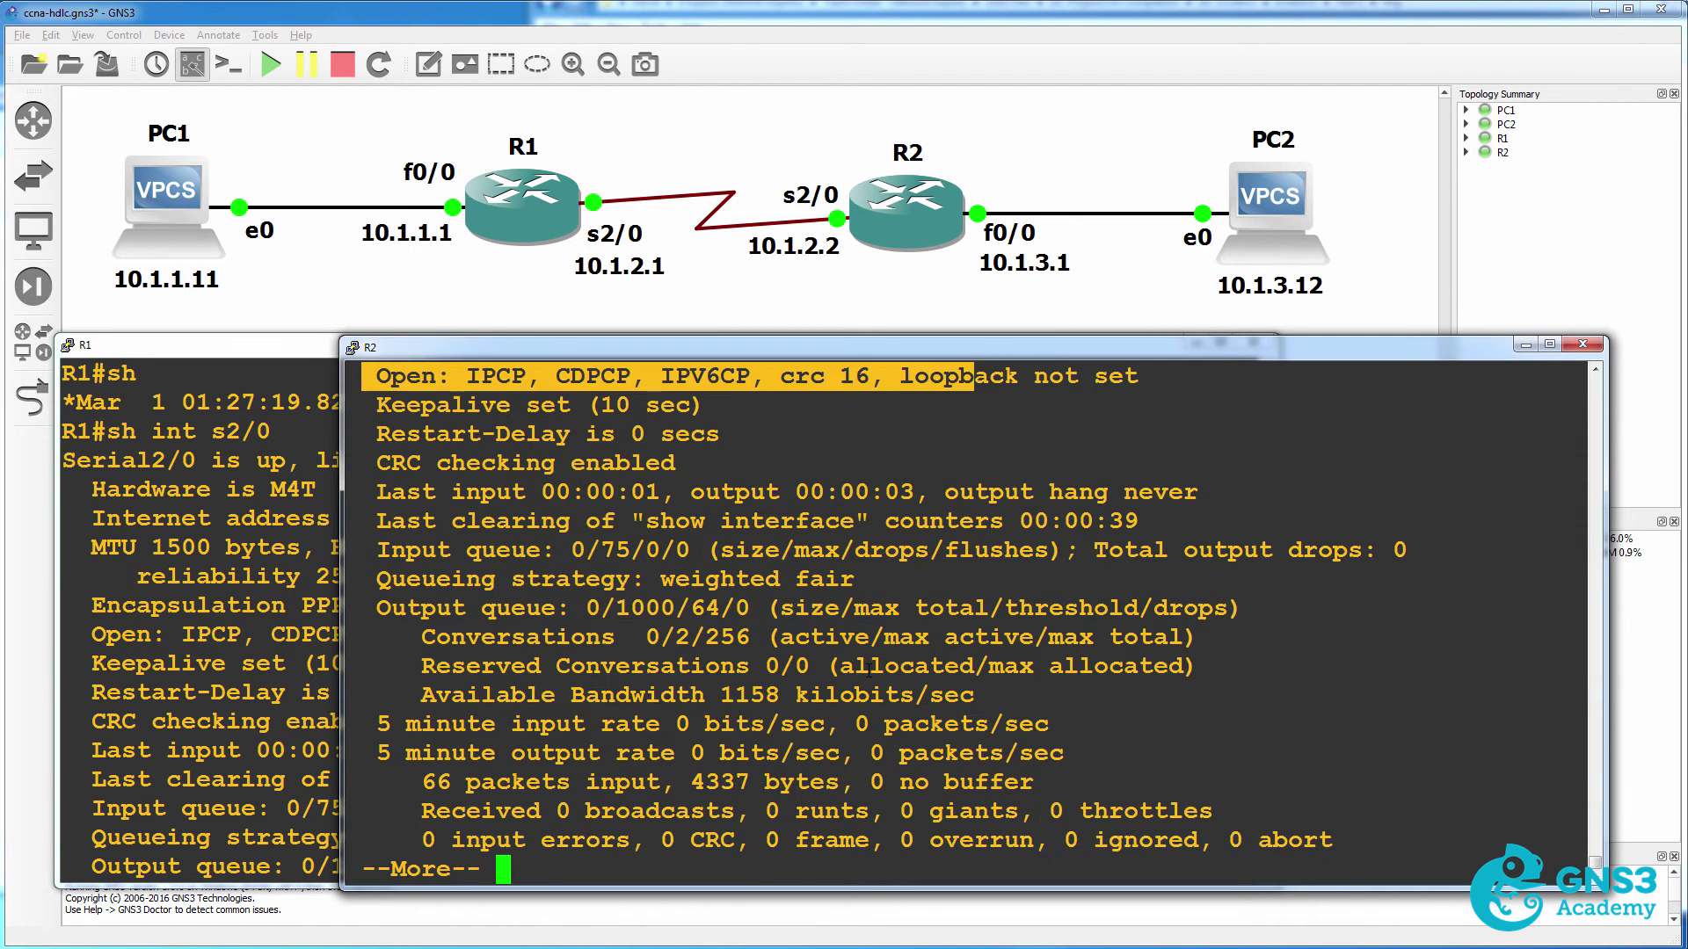
Ping R1 at 10.1.2.1 from R2, succeeding 5/5.
text(qp)
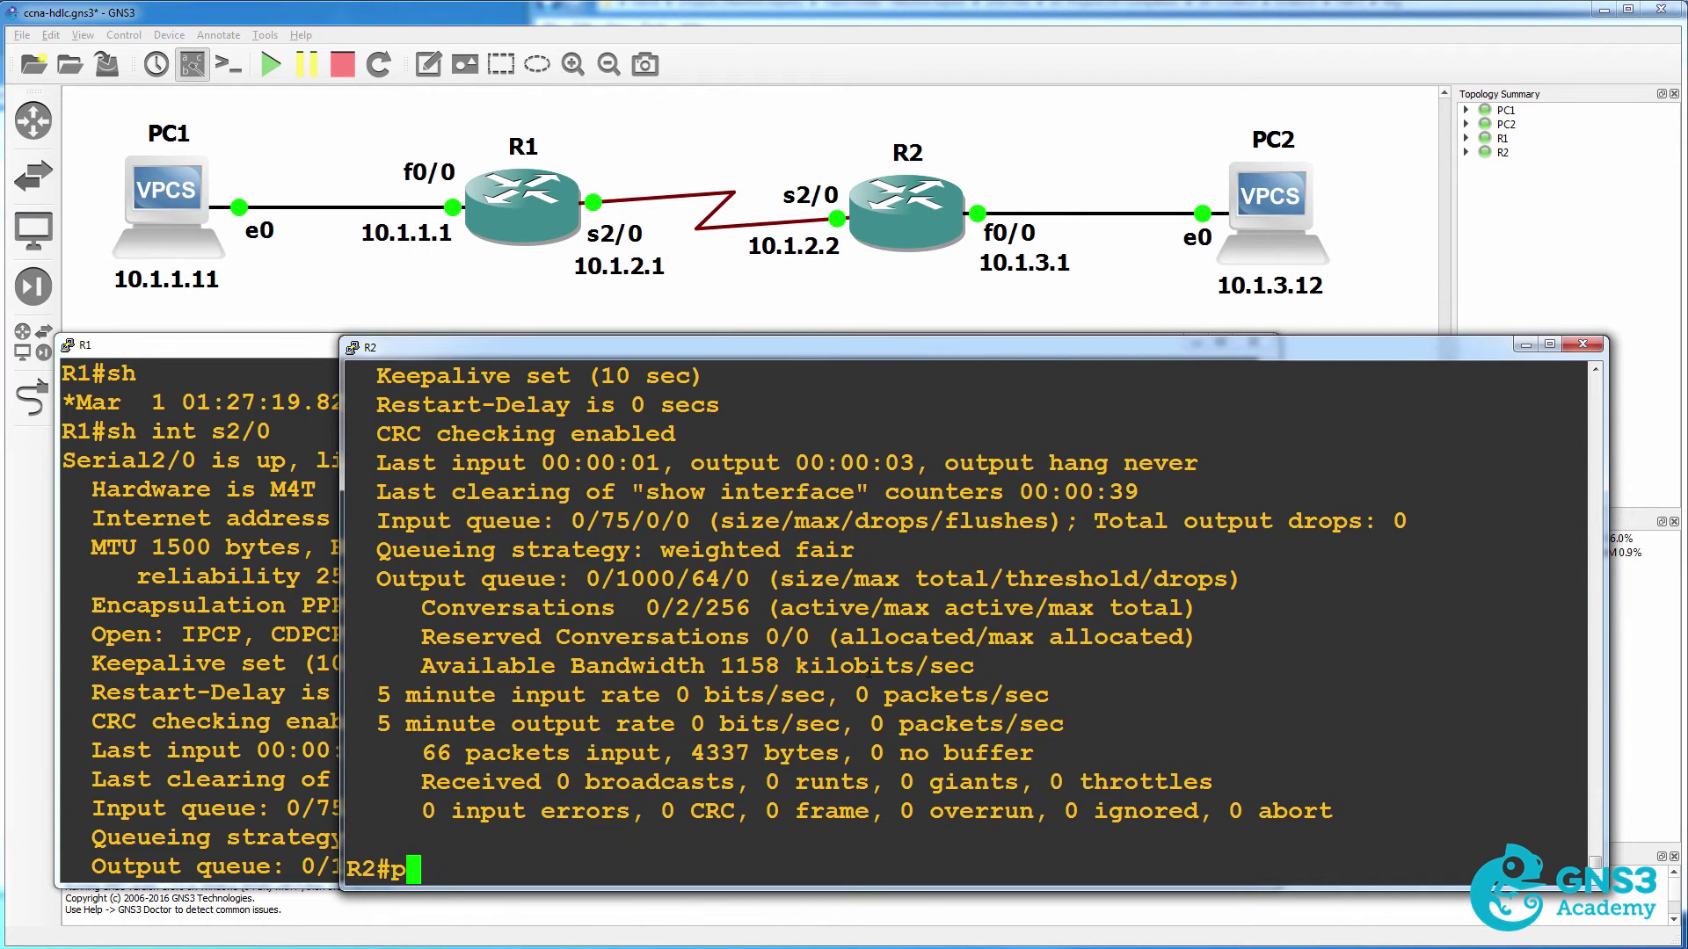
text(ing 10.1.2.1)
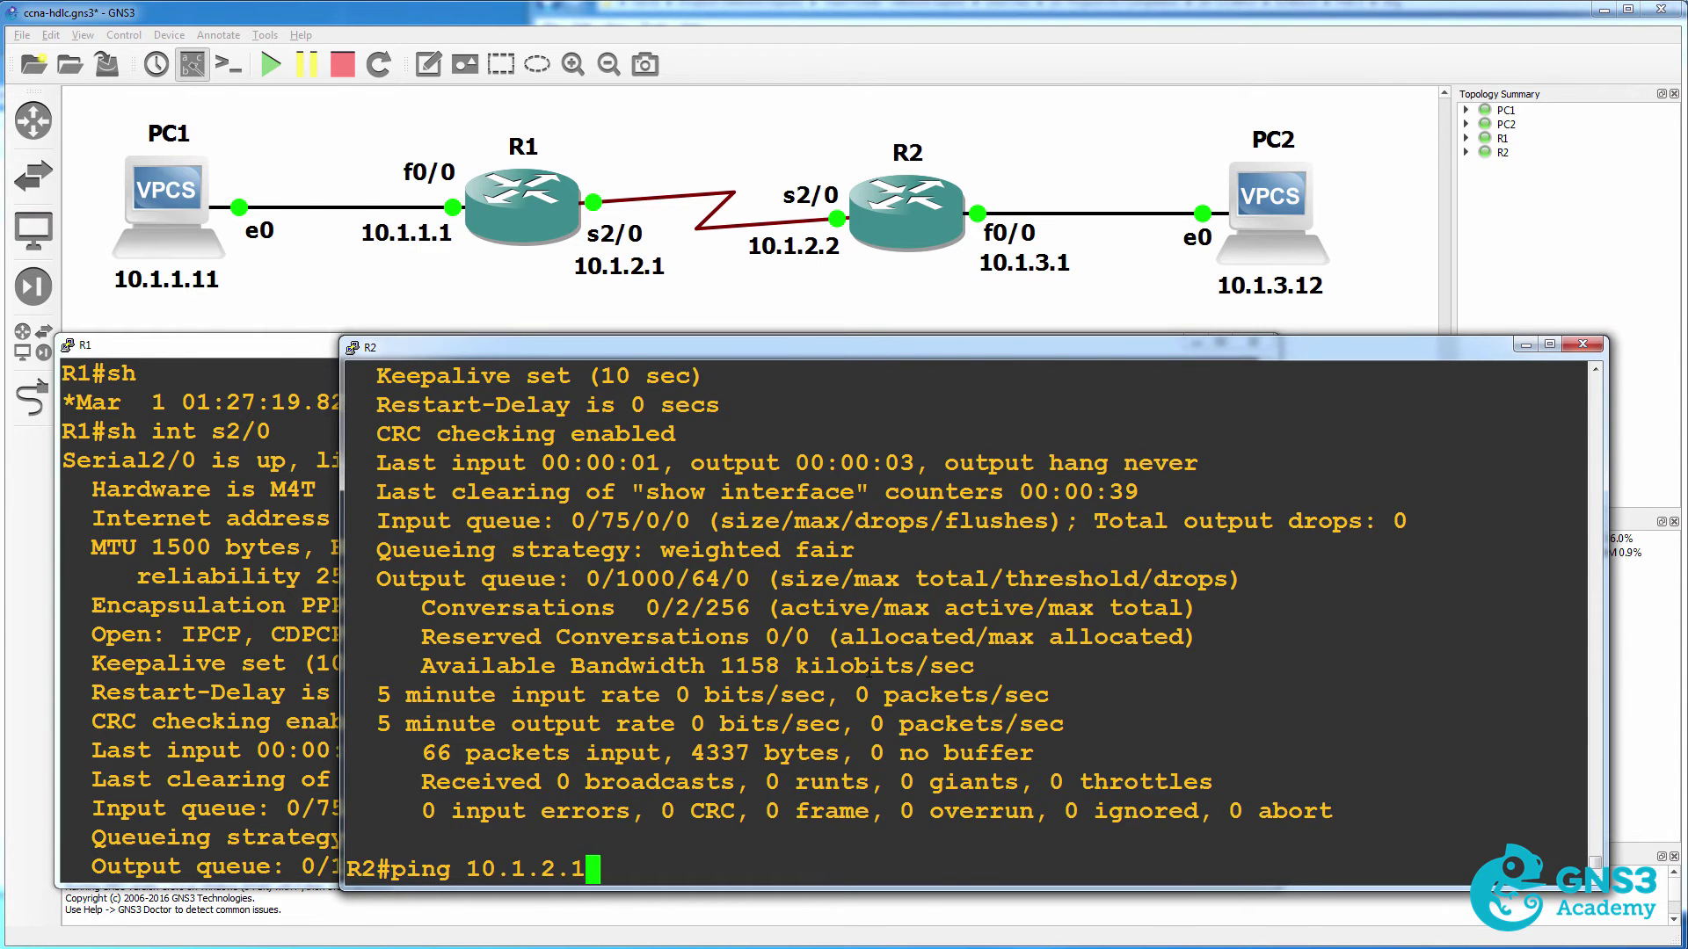
key(Return)
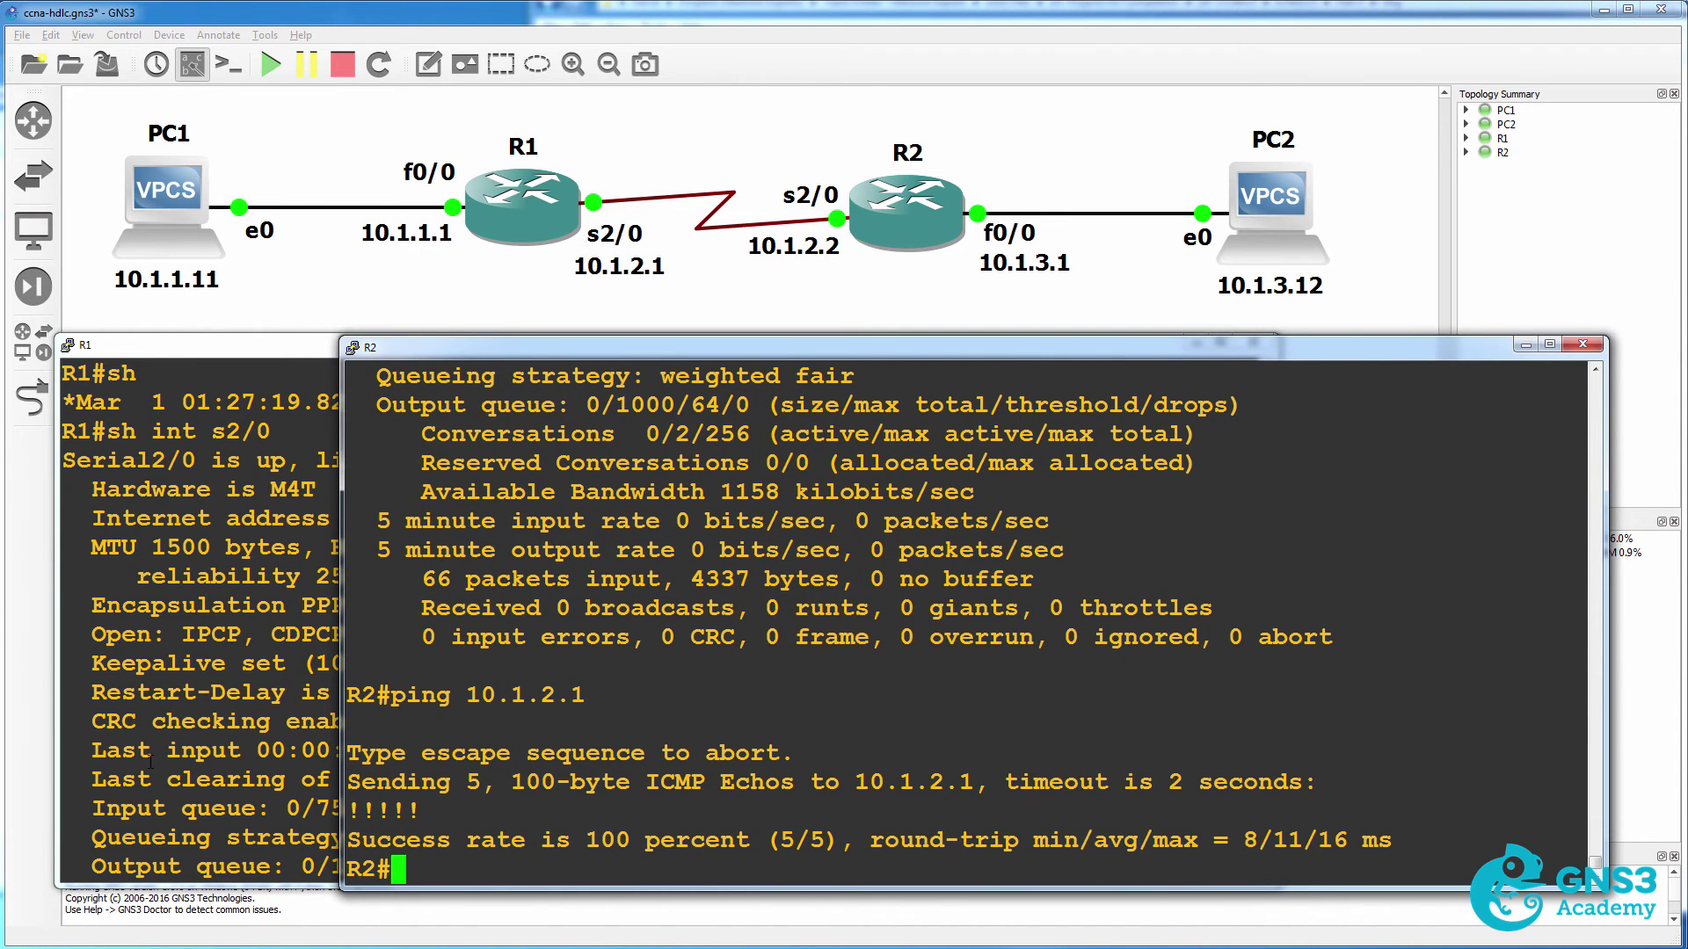
click(151, 762)
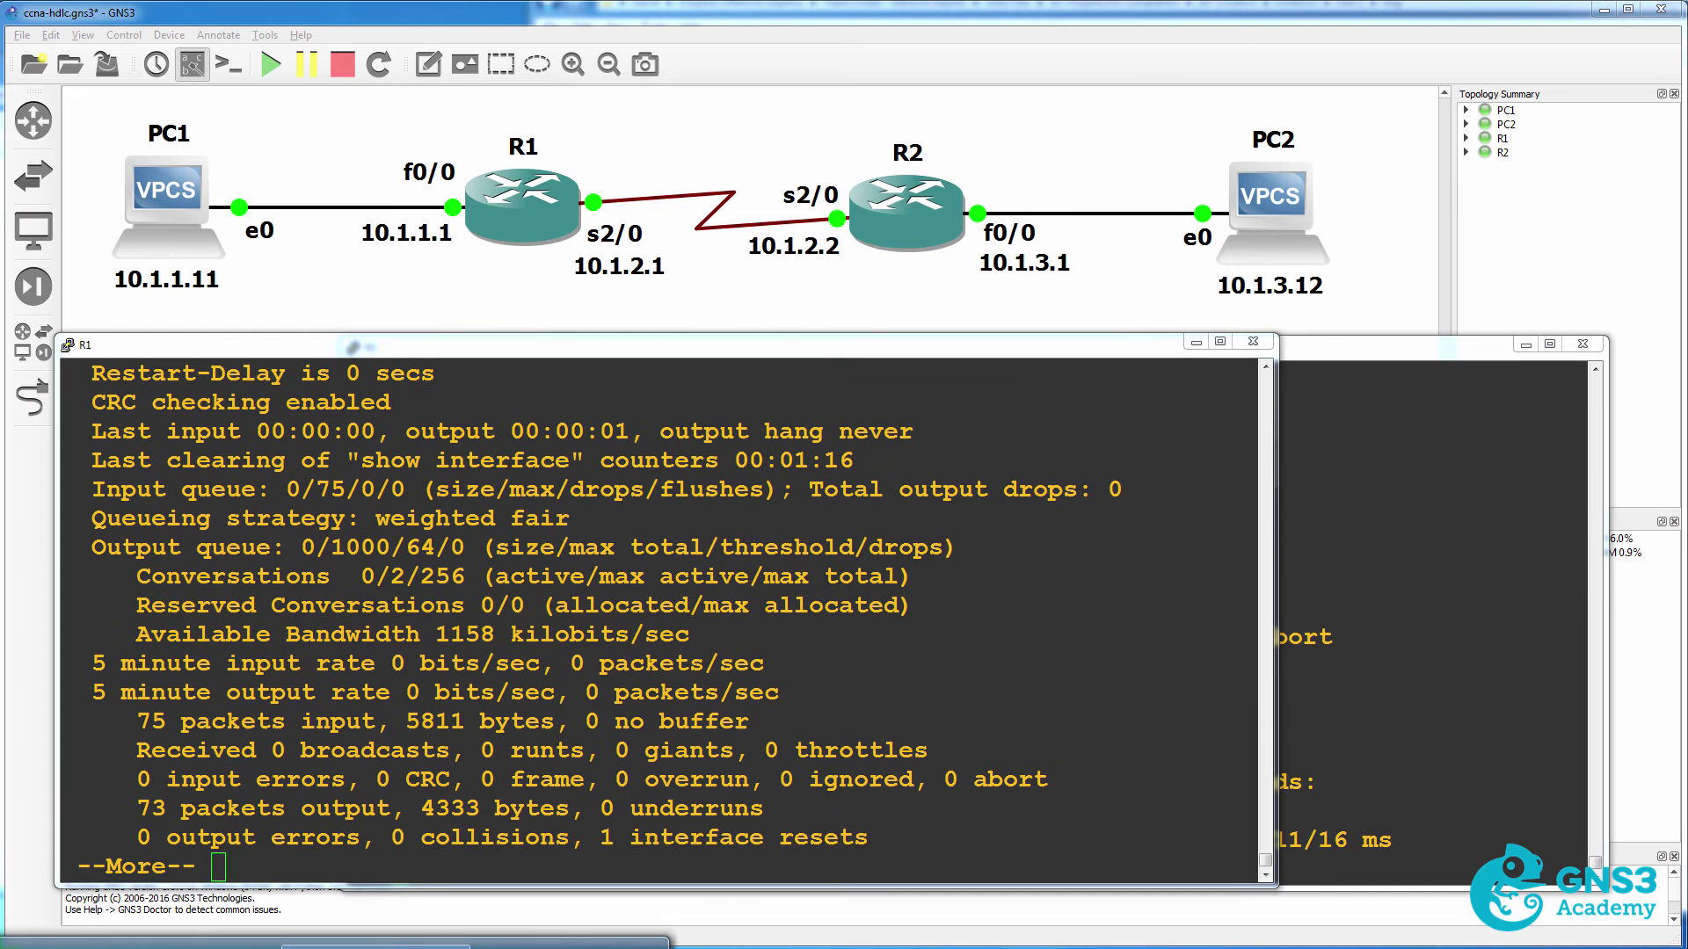
Rerun the ping from PC1 to PC2 at 10.1.3.12 twice, getting 5/5 replies.
click(376, 944)
key(Up)
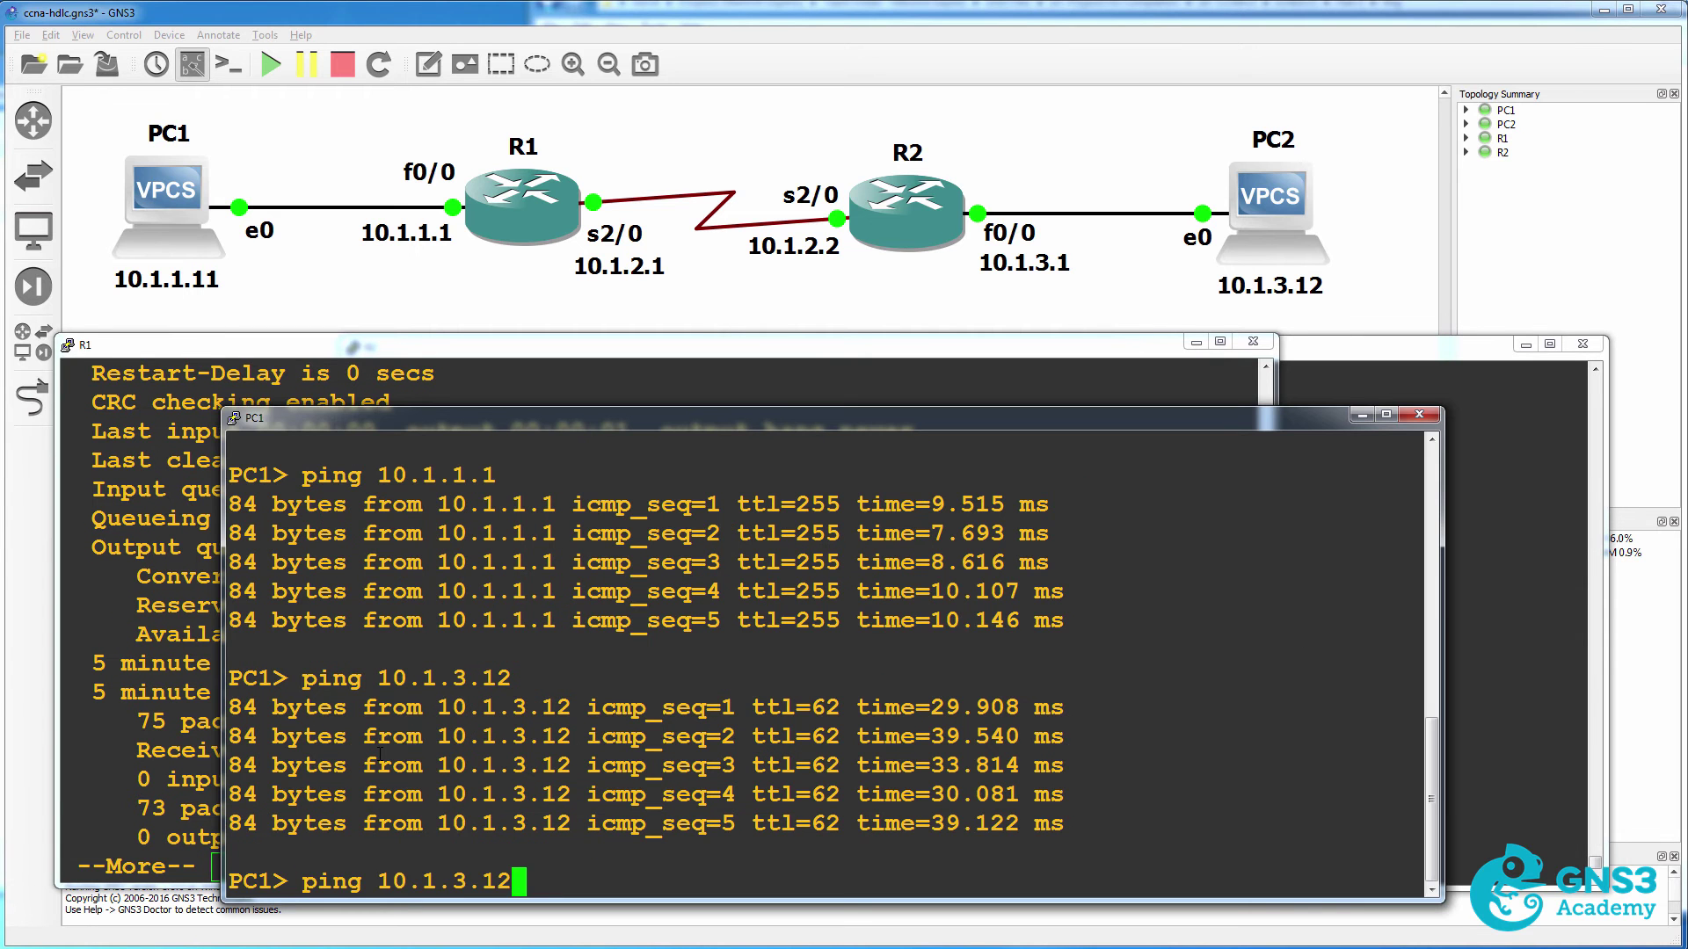
key(Return)
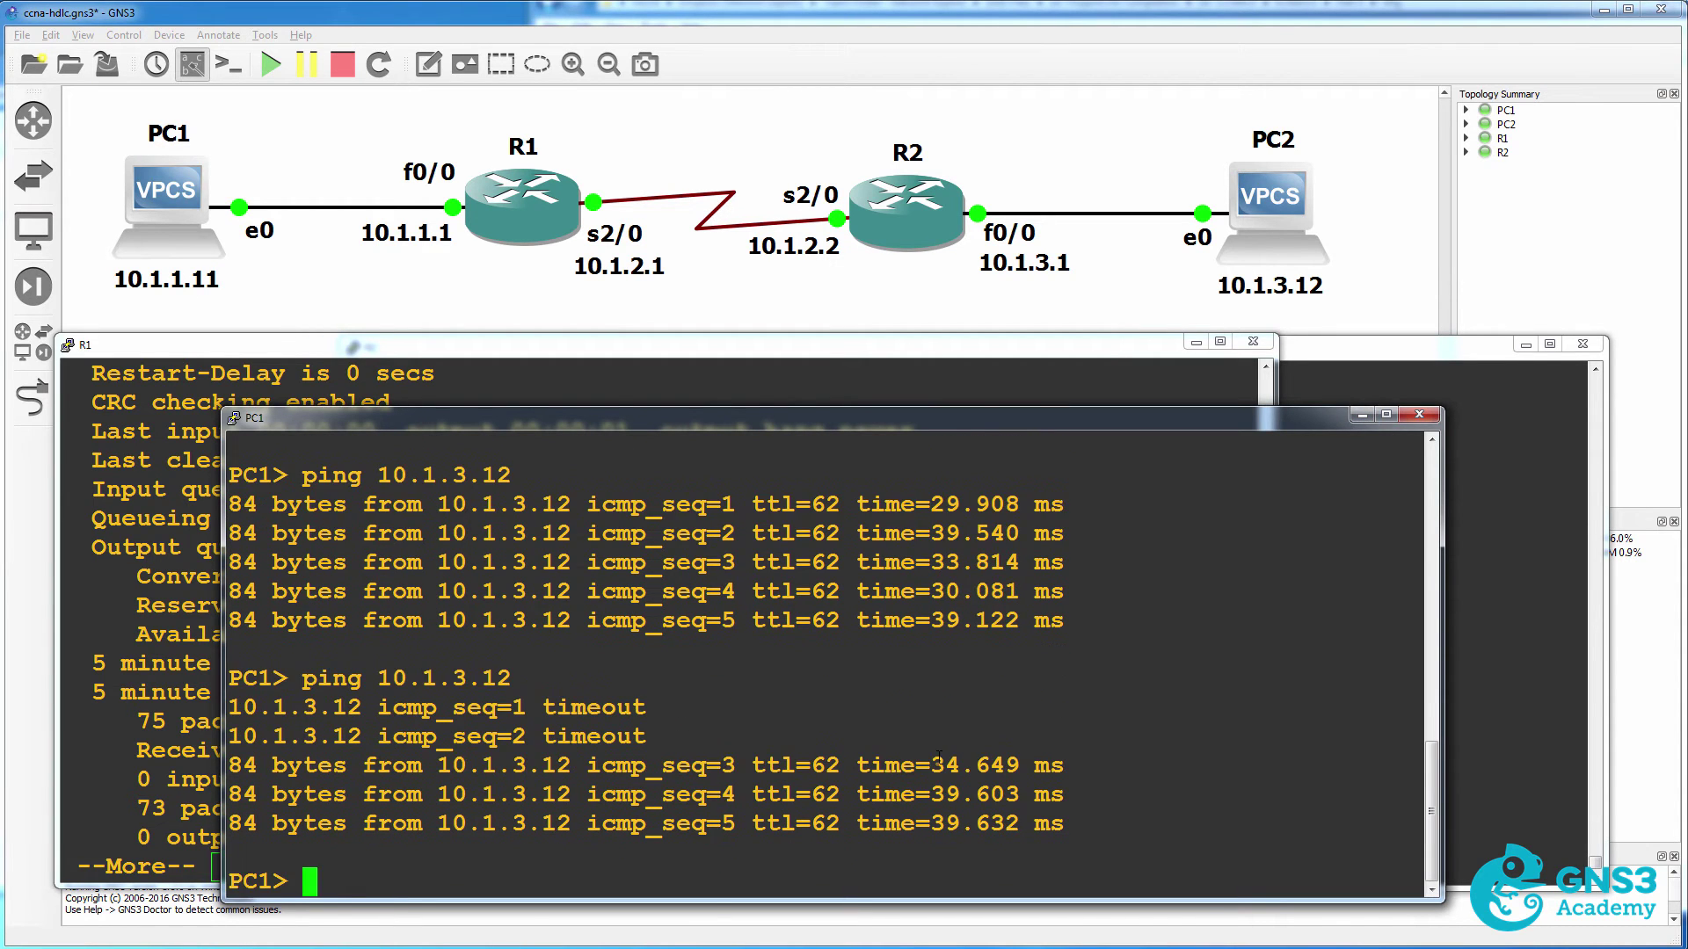
key(Up)
key(Return)
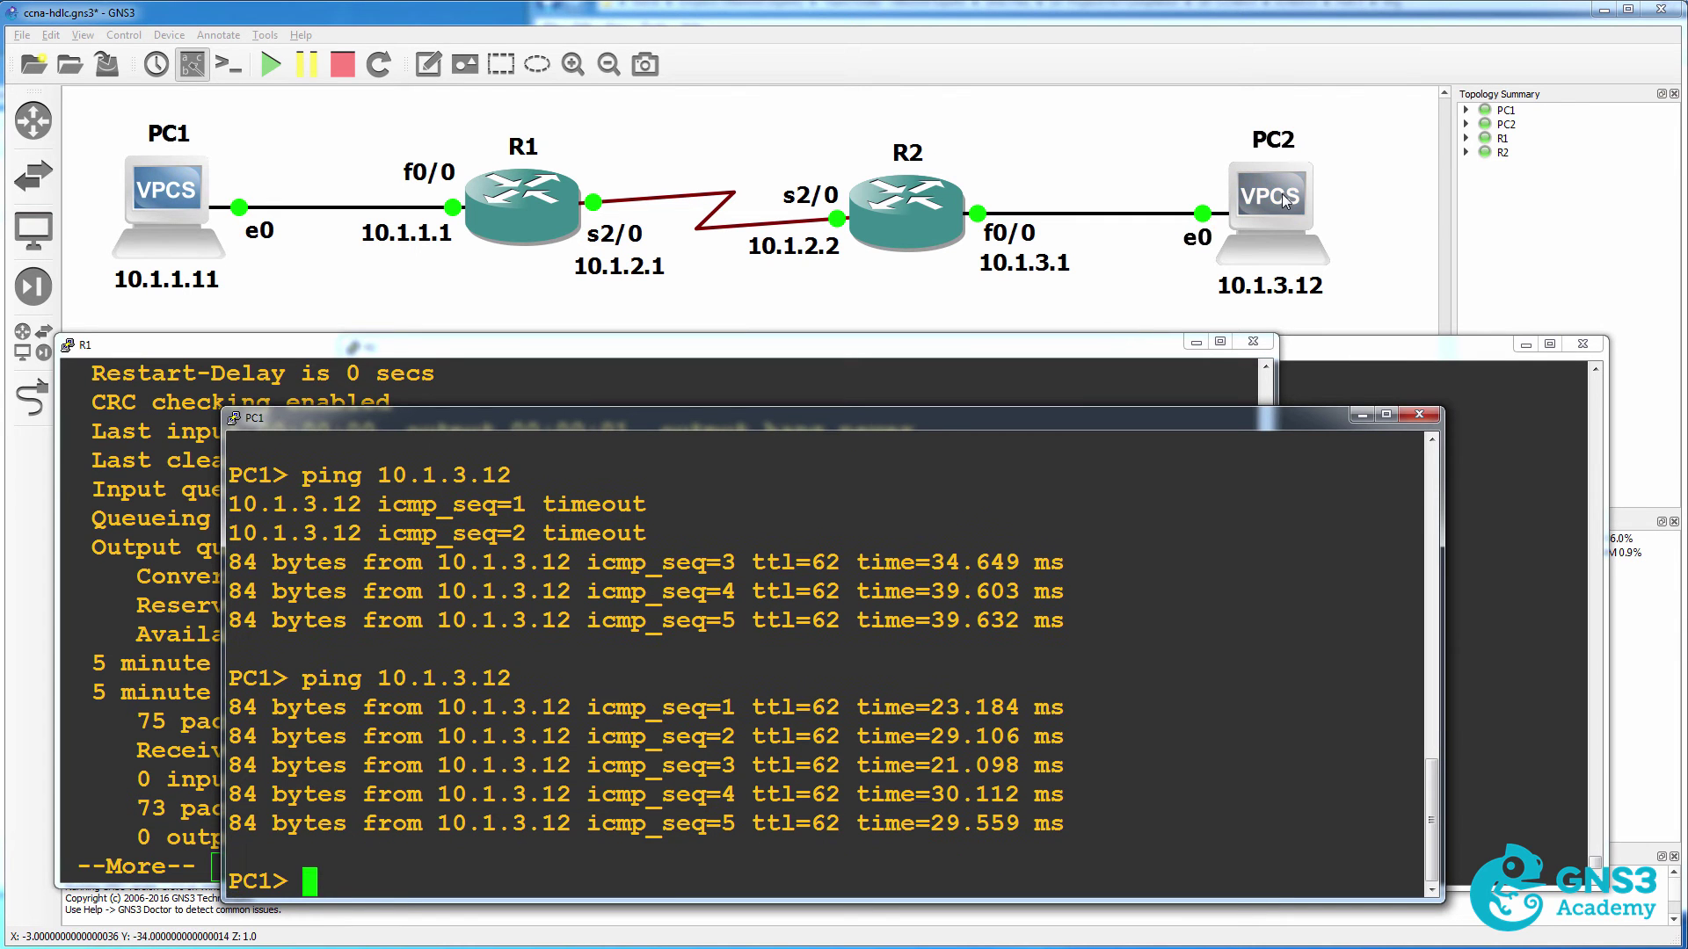
click(1362, 415)
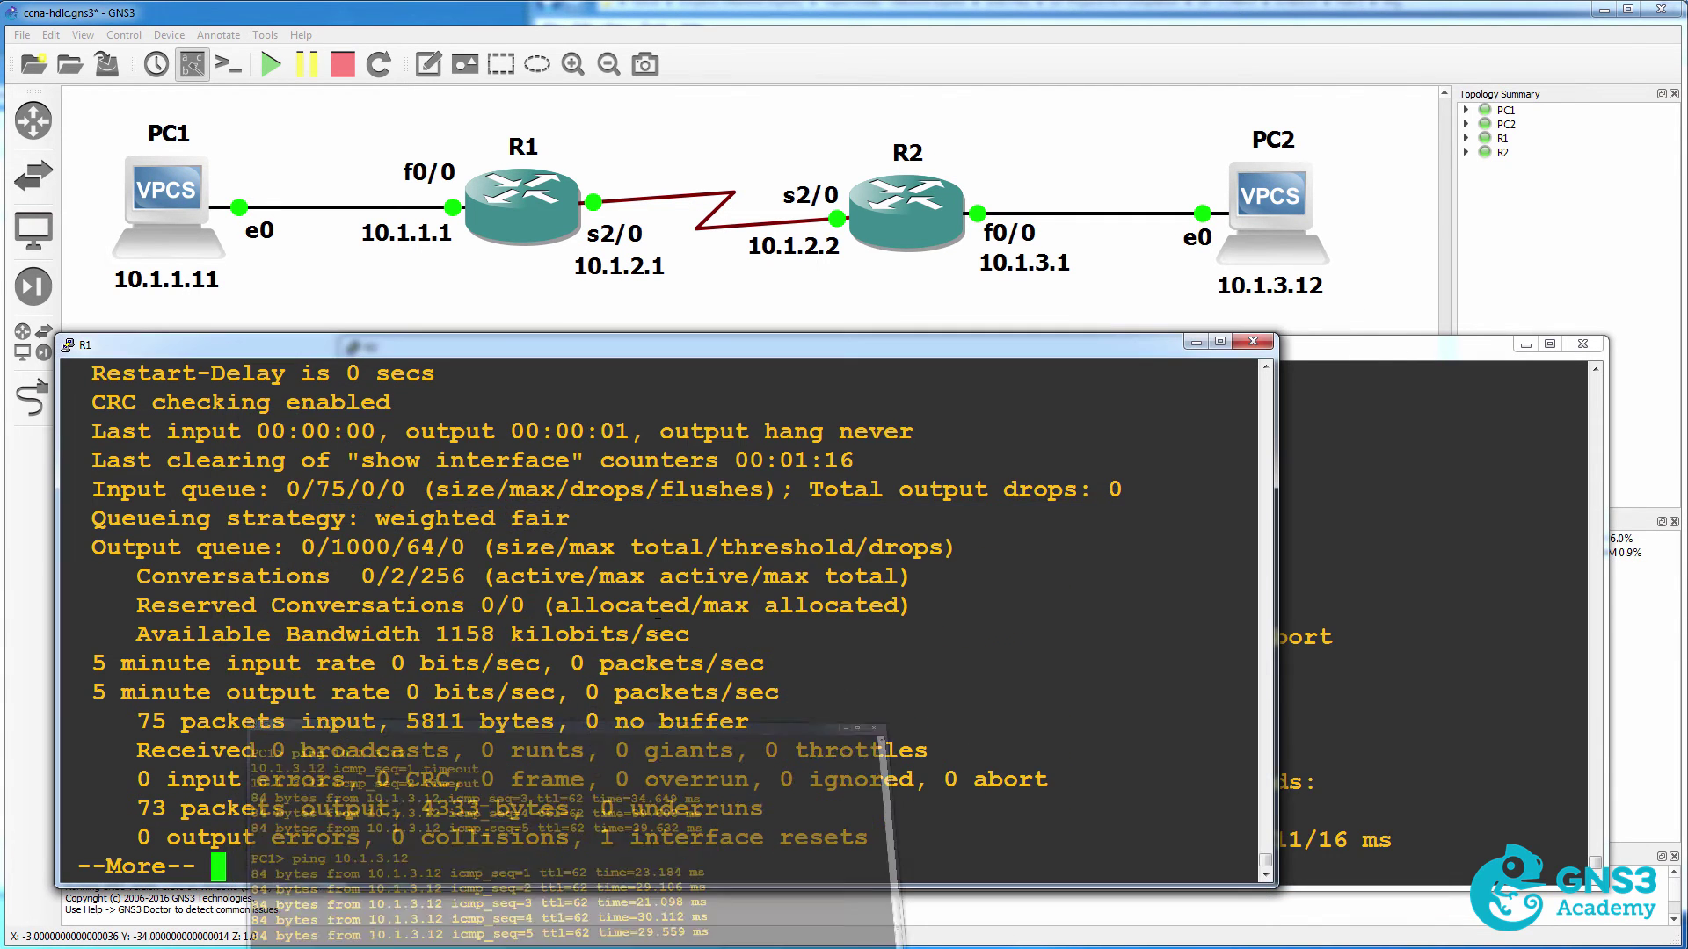
Finish R1's paged interface output and enable 'debug ppp authentication' on R1.
key(space)
text(debug)
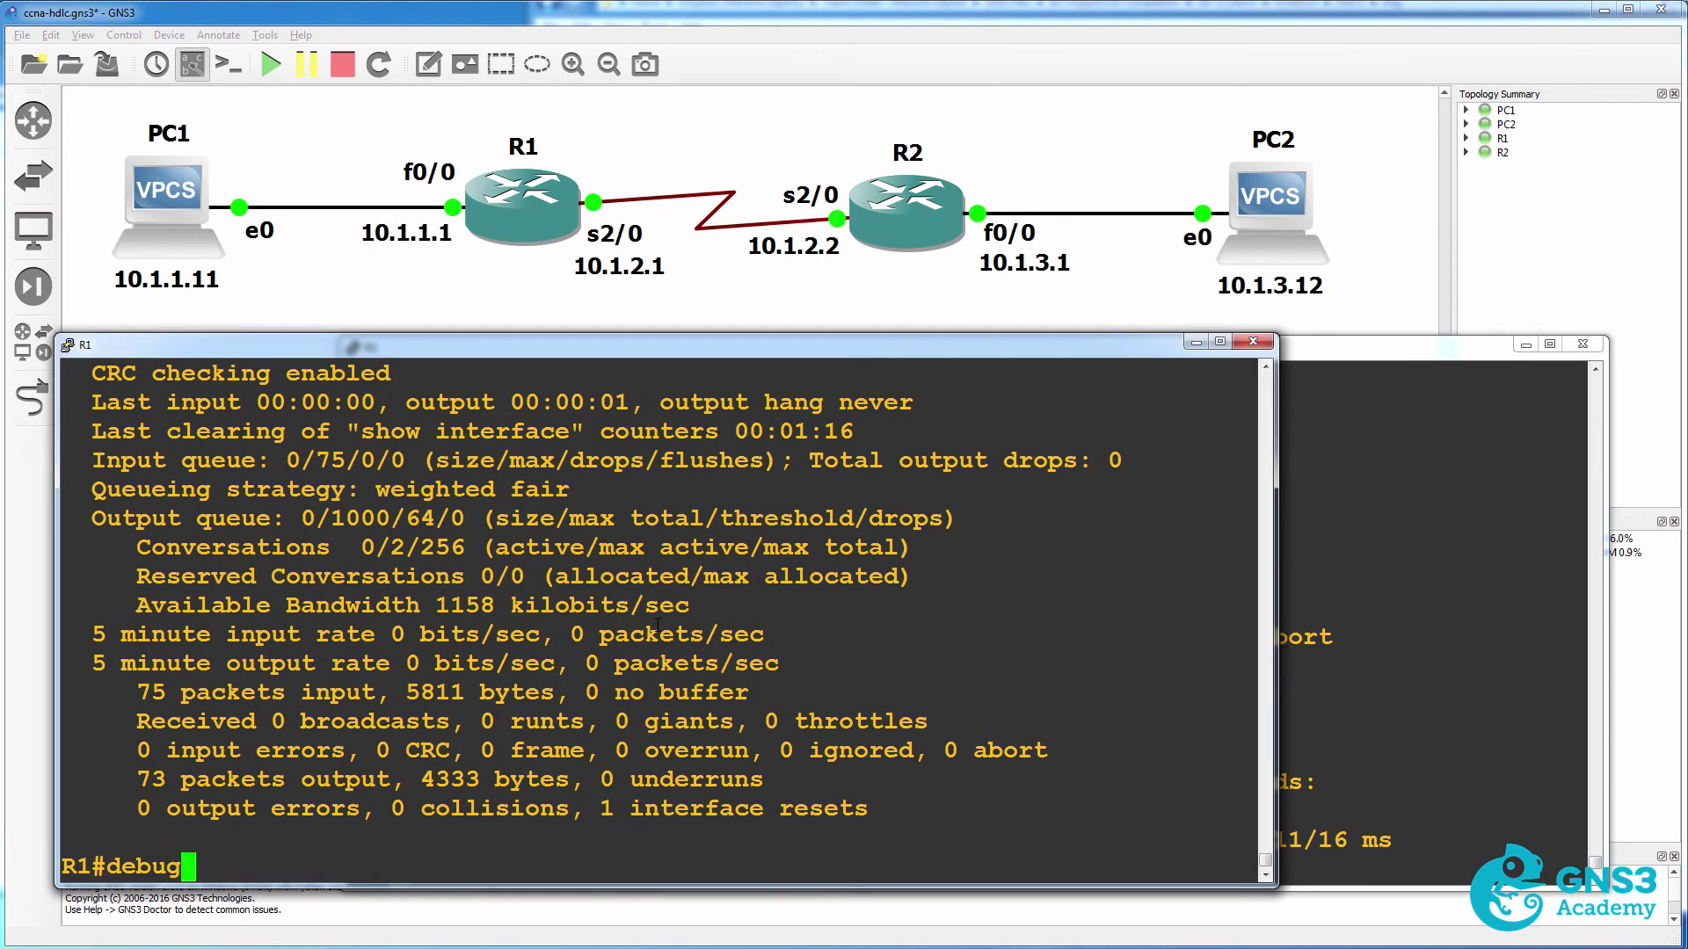
text( ppp authen)
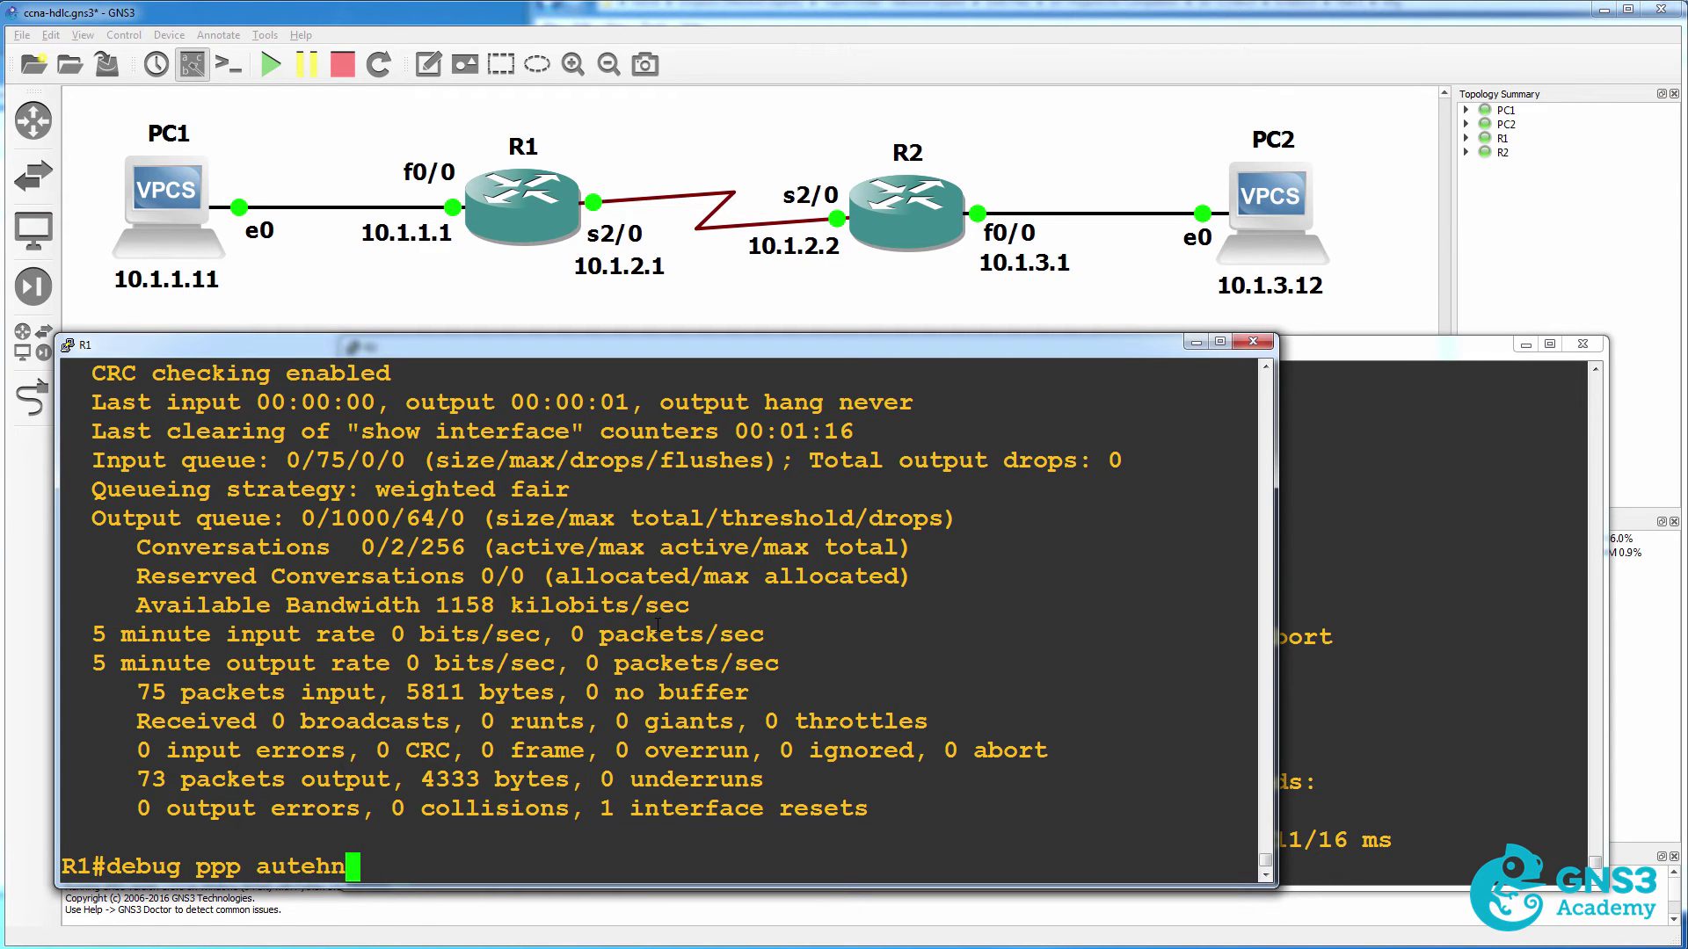
key(BackSpace)
key(BackSpace)
key(BackSpace)
text(hen)
key(Tab)
key(Return)
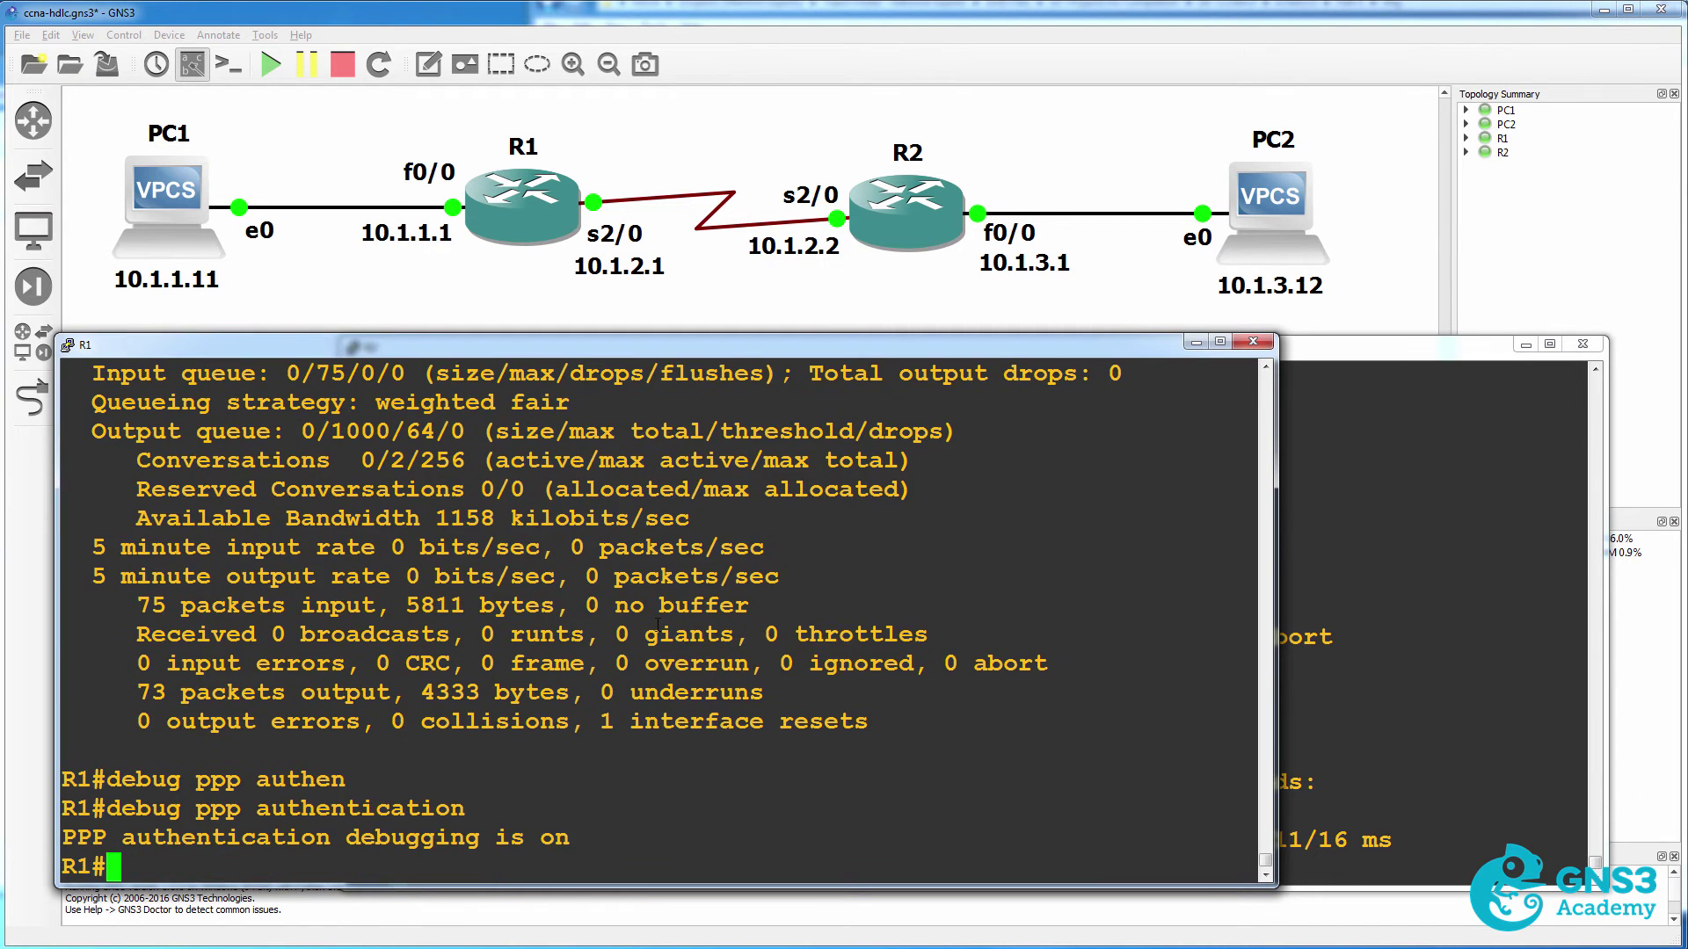
Shut down R2's Serial2/0 from configuration mode and type 'no shut' to re-enable it.
click(1398, 544)
text(conf t)
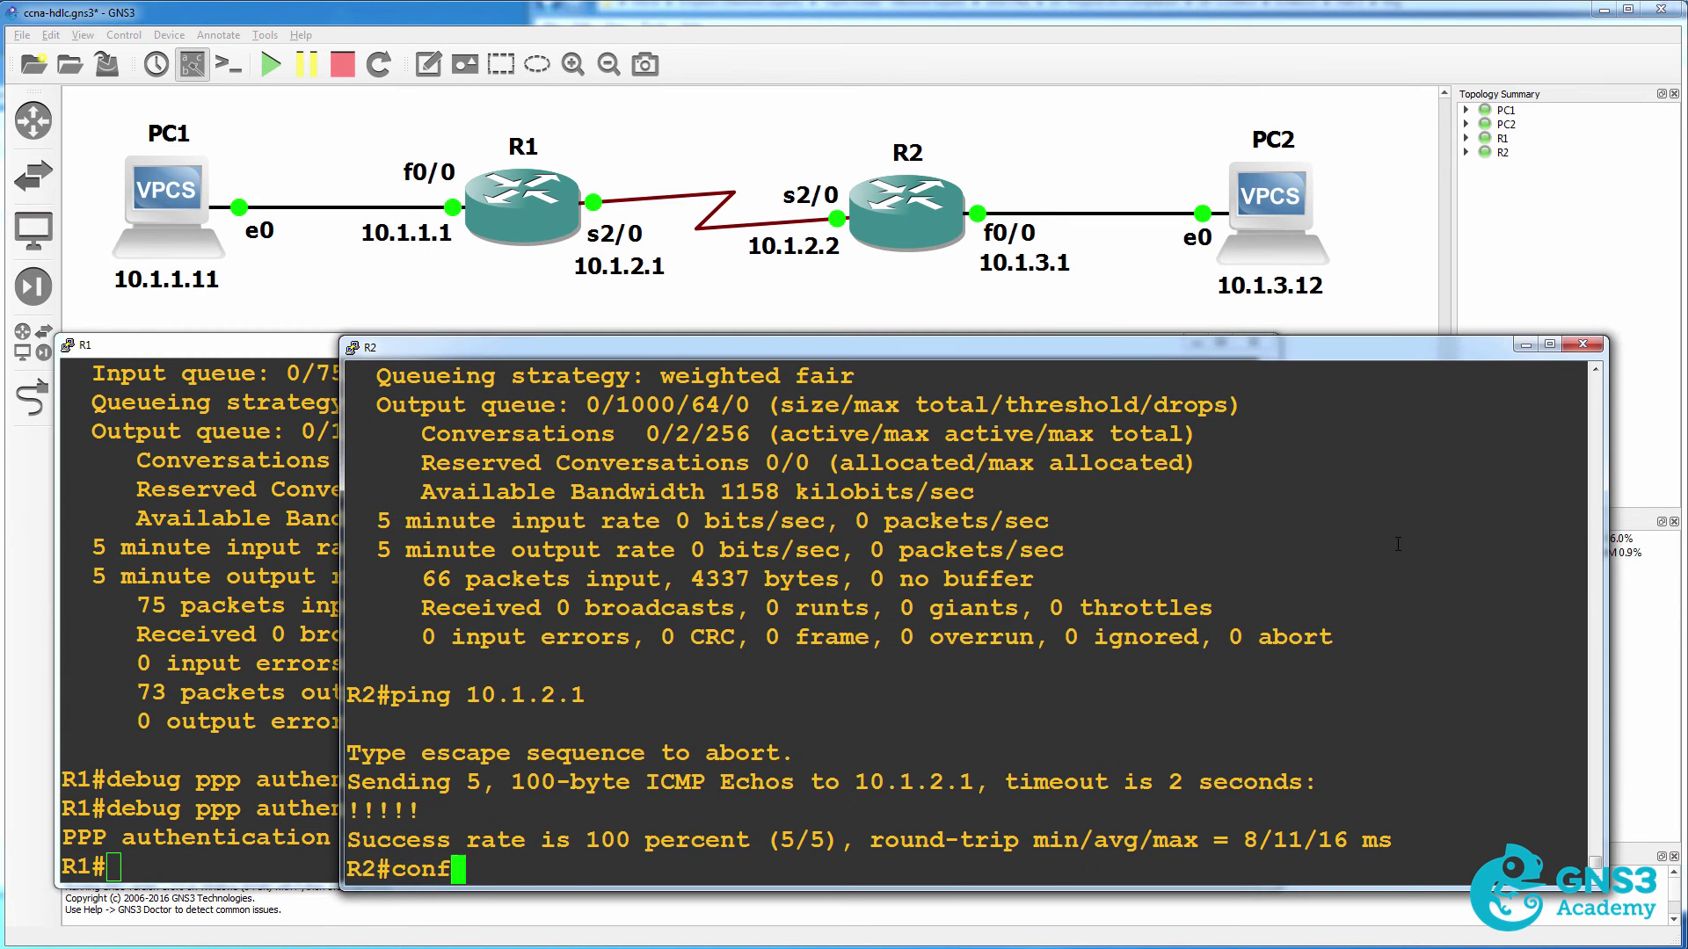
key(Return)
text(int s2/0)
key(Return)
text(shut)
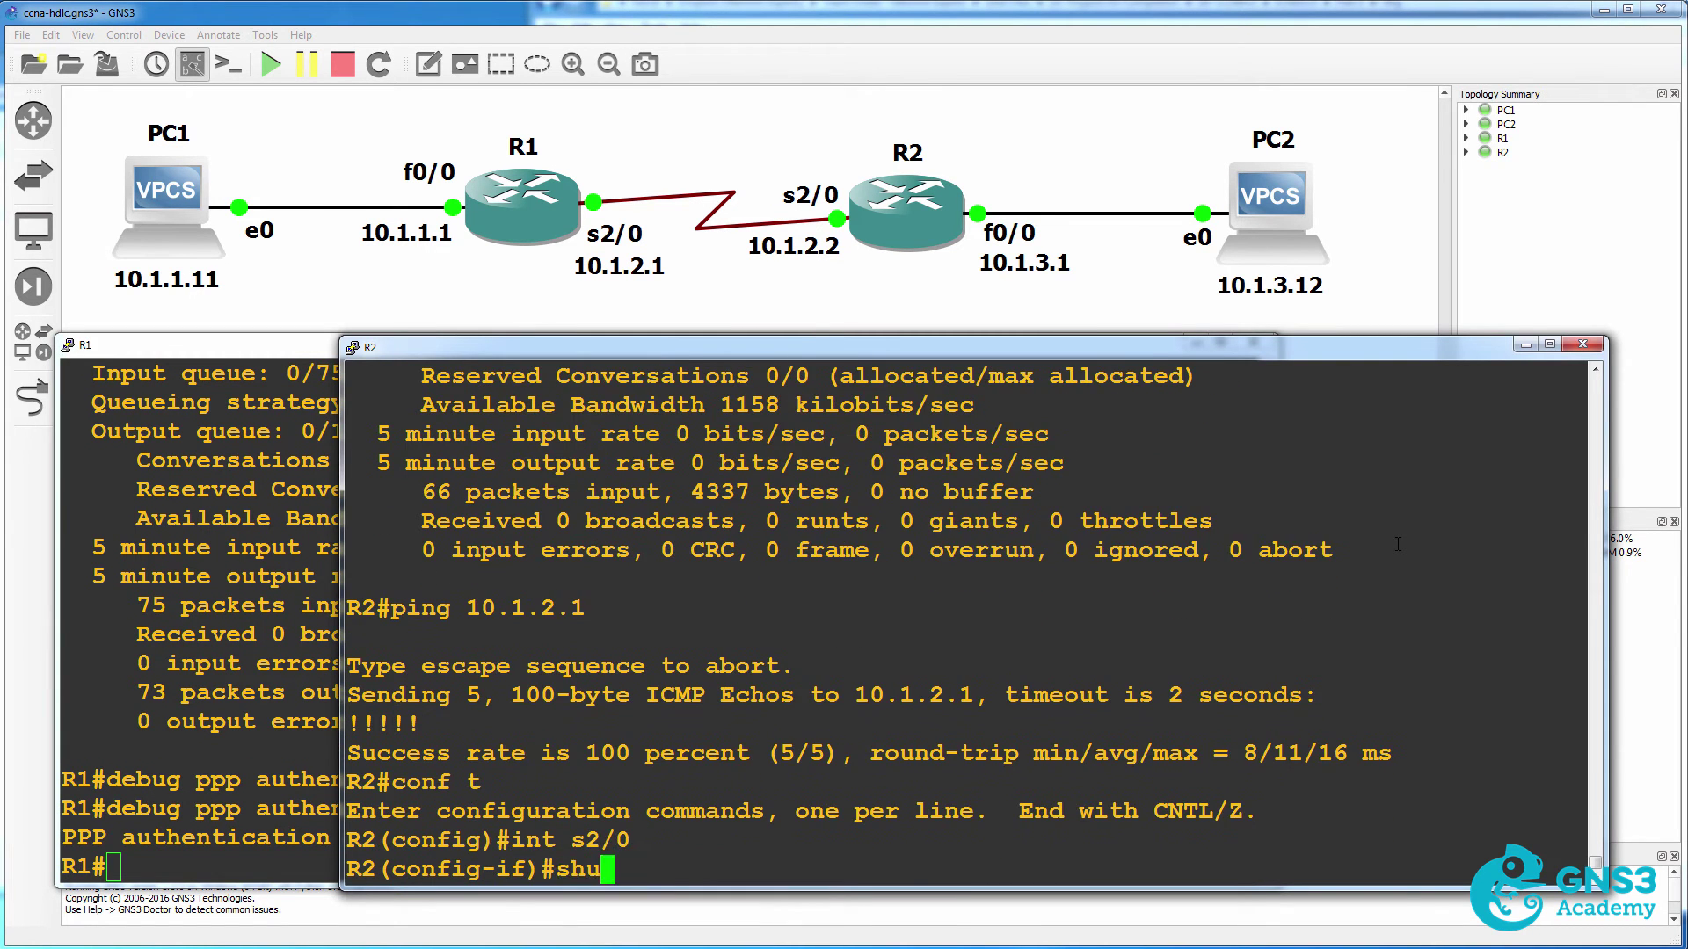
key(Return)
text(no shut)
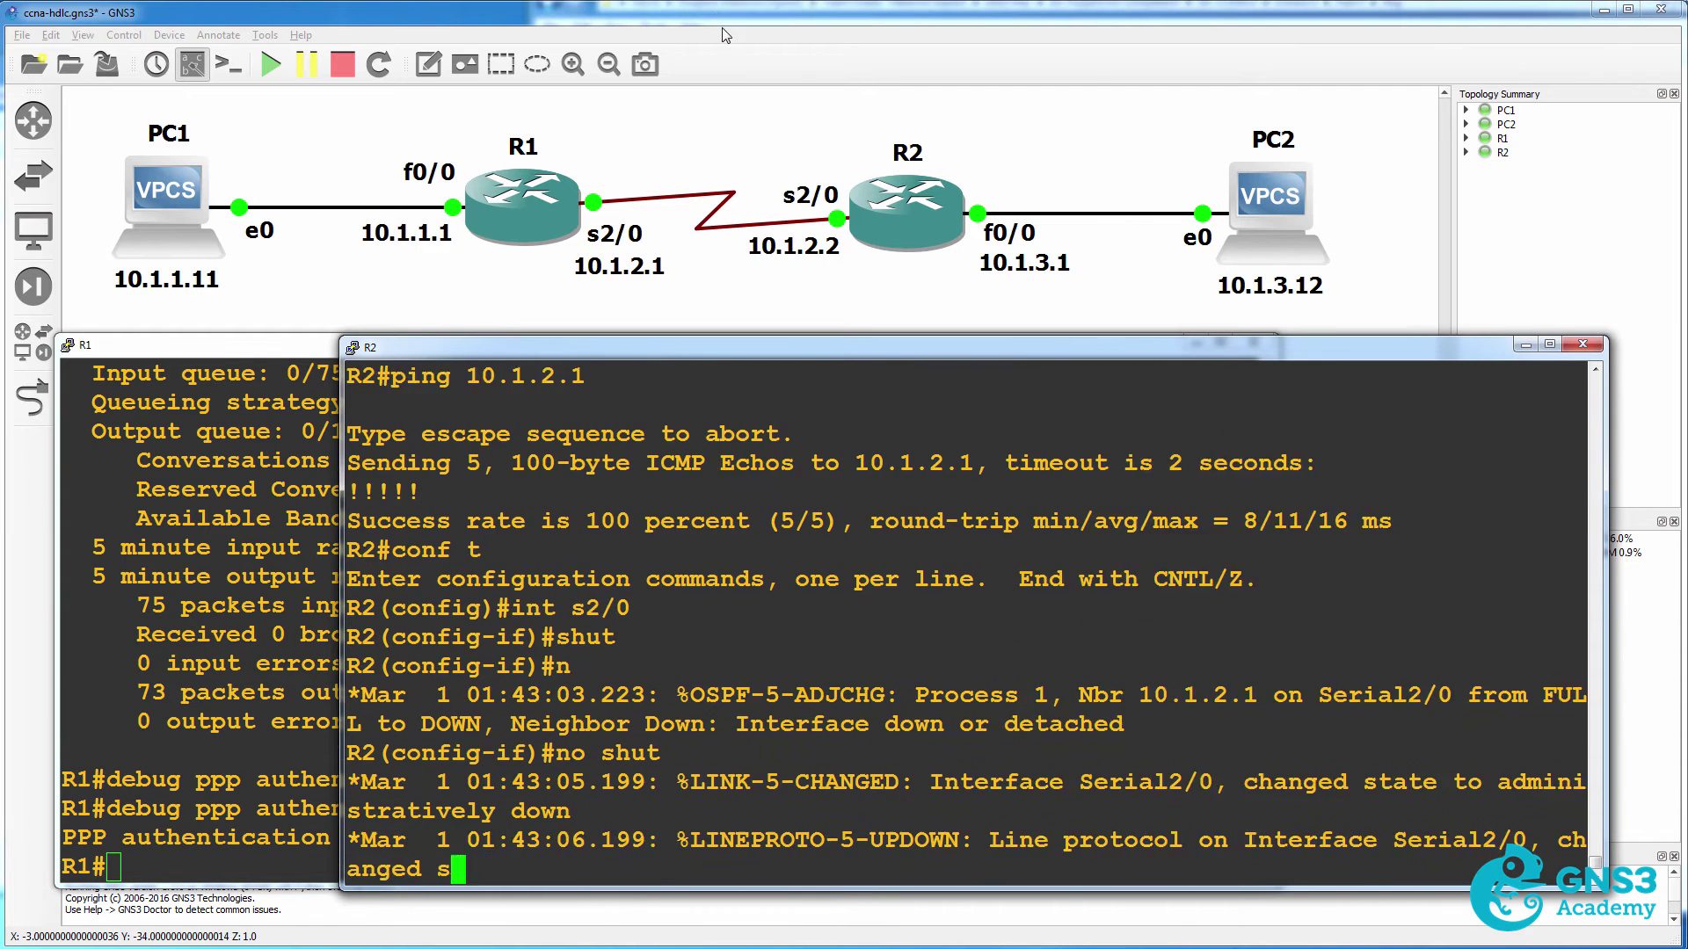
Start a Wireshark capture on the R1–R2 serial link at R1's Serial2/0.
click(757, 39)
right_click(711, 211)
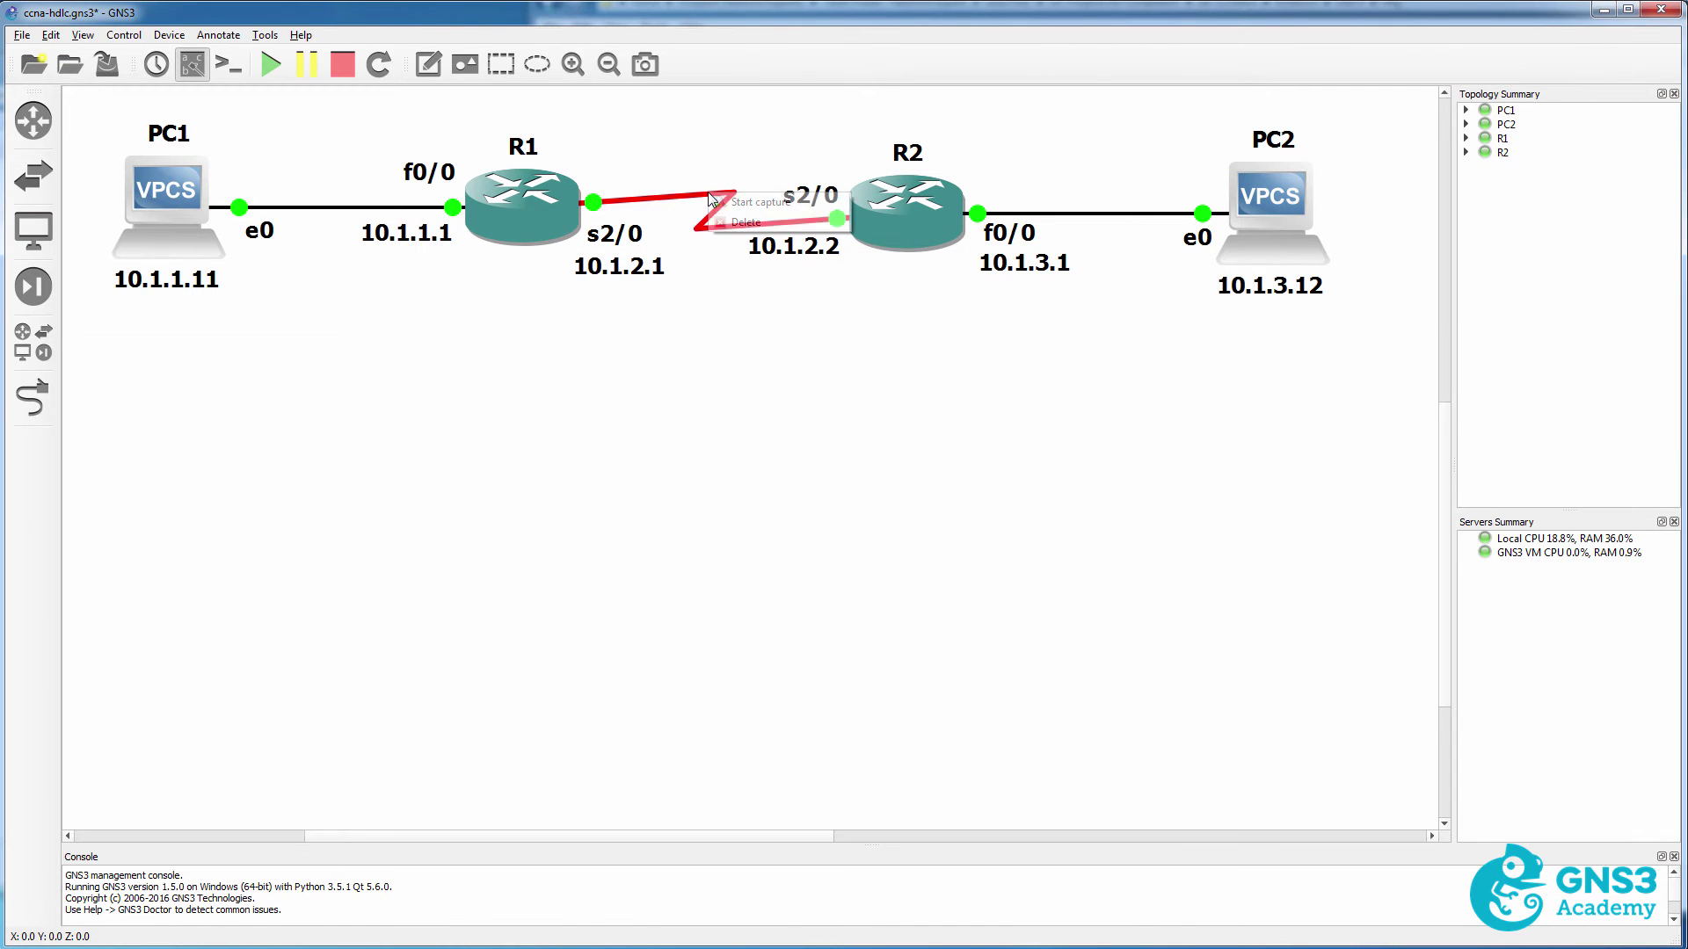
click(747, 200)
click(827, 484)
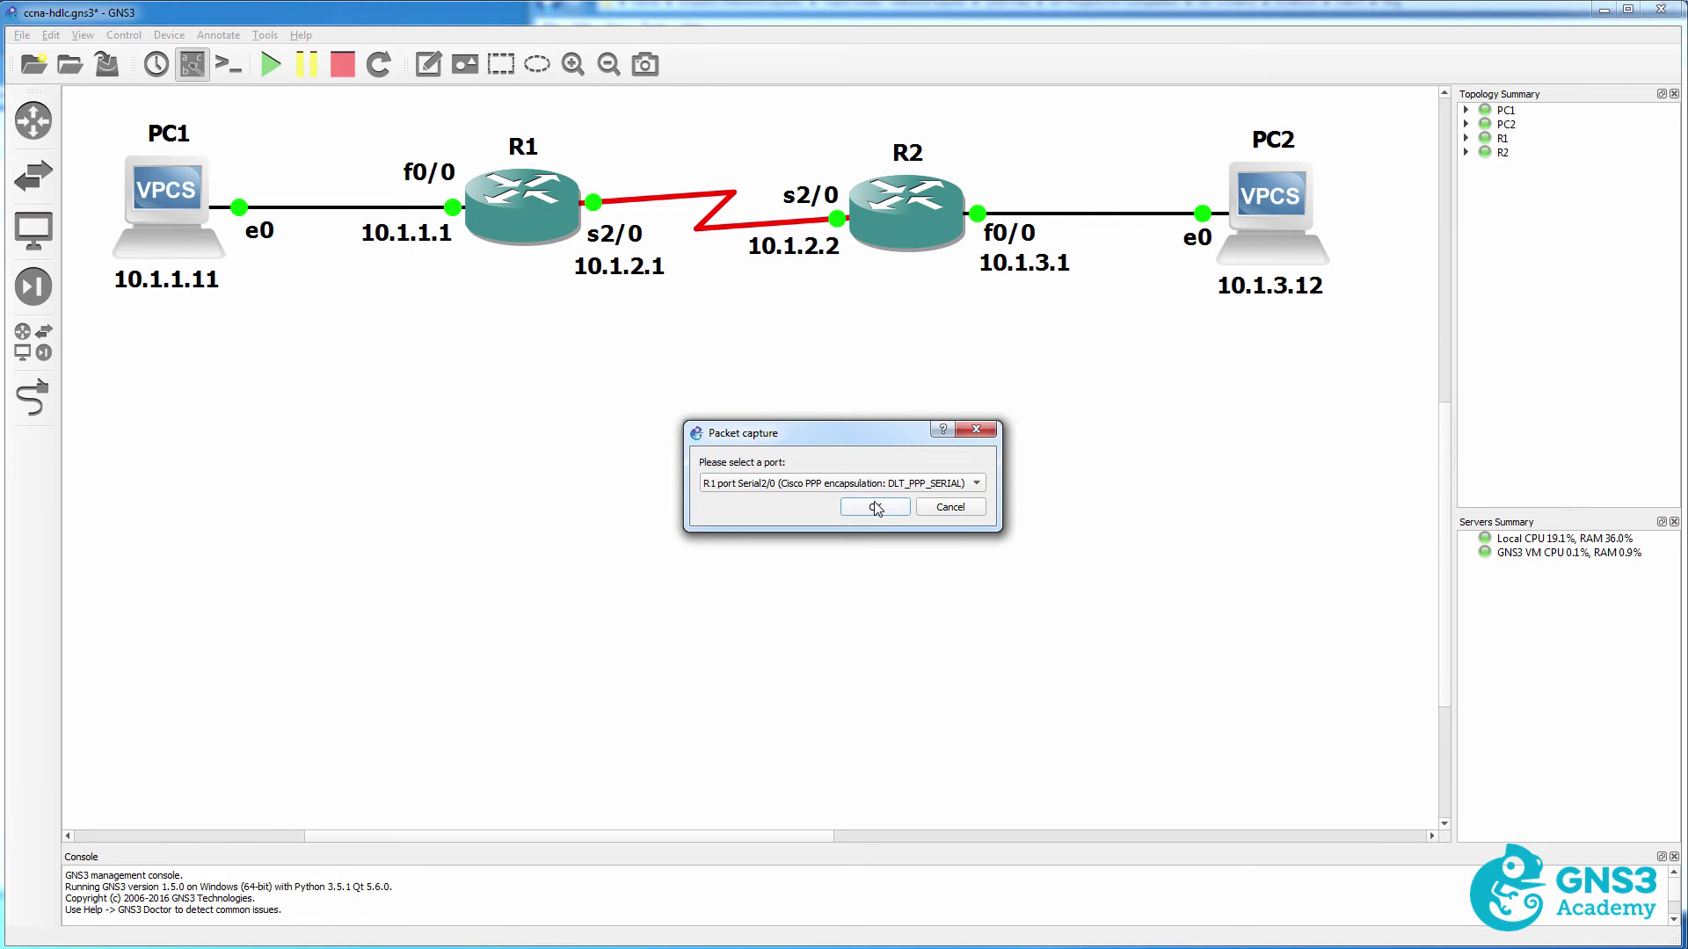
click(874, 506)
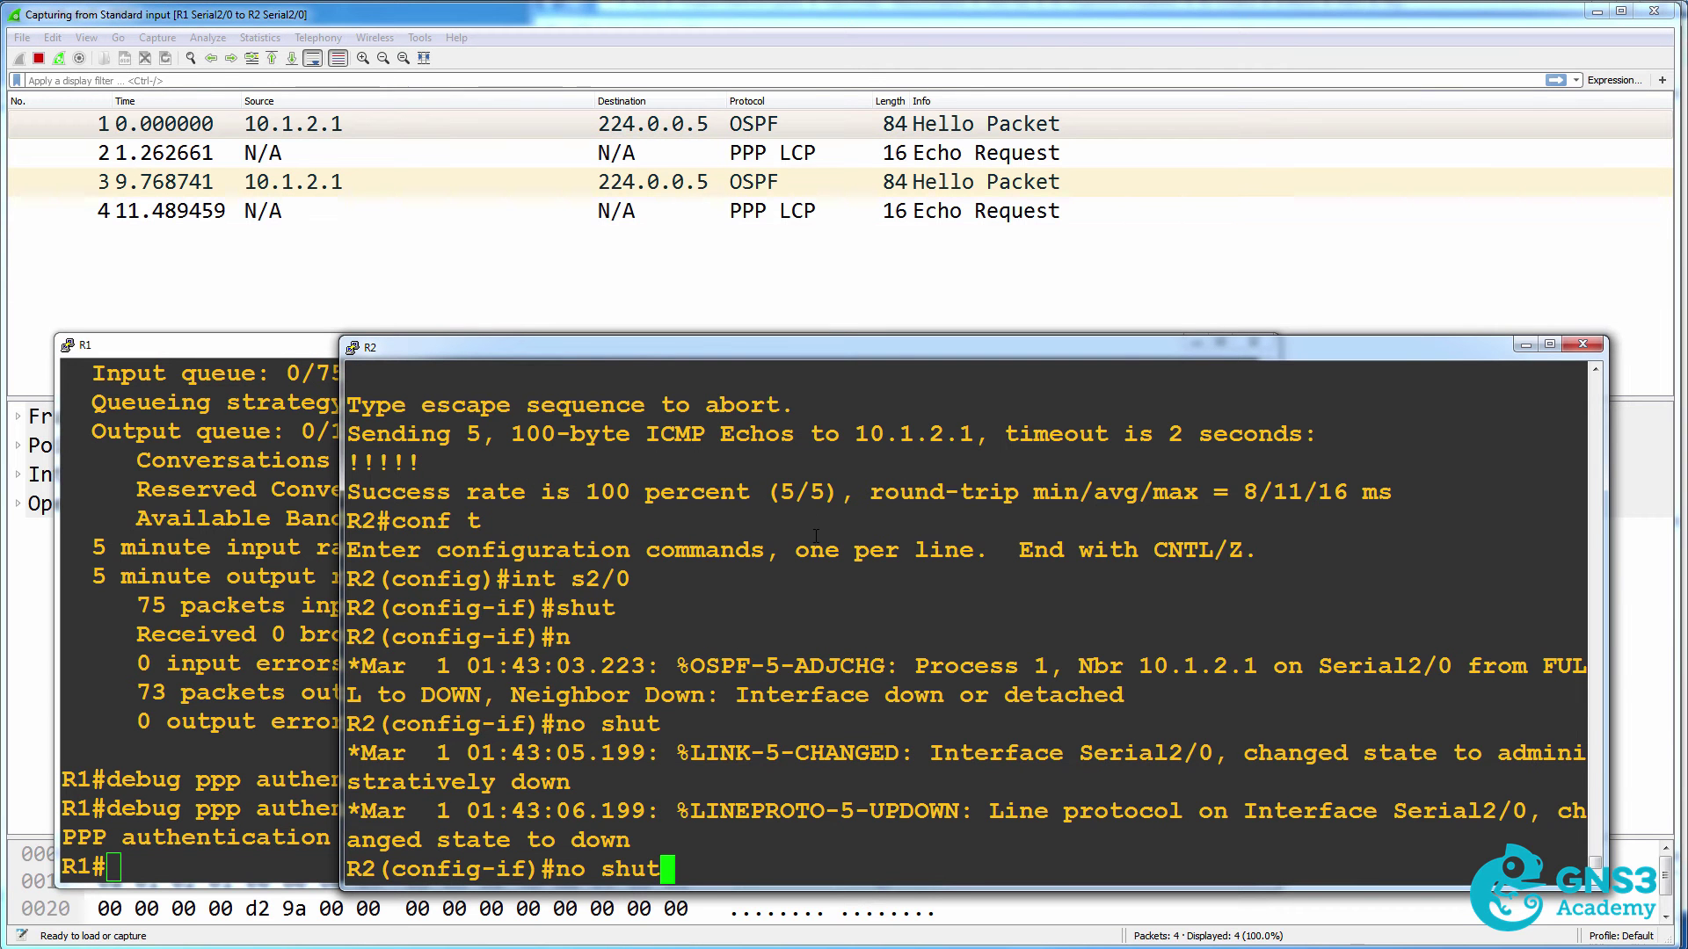
Bring R2's Serial2/0 back up with 'no shut' and return to R1's debug output.
key(Return)
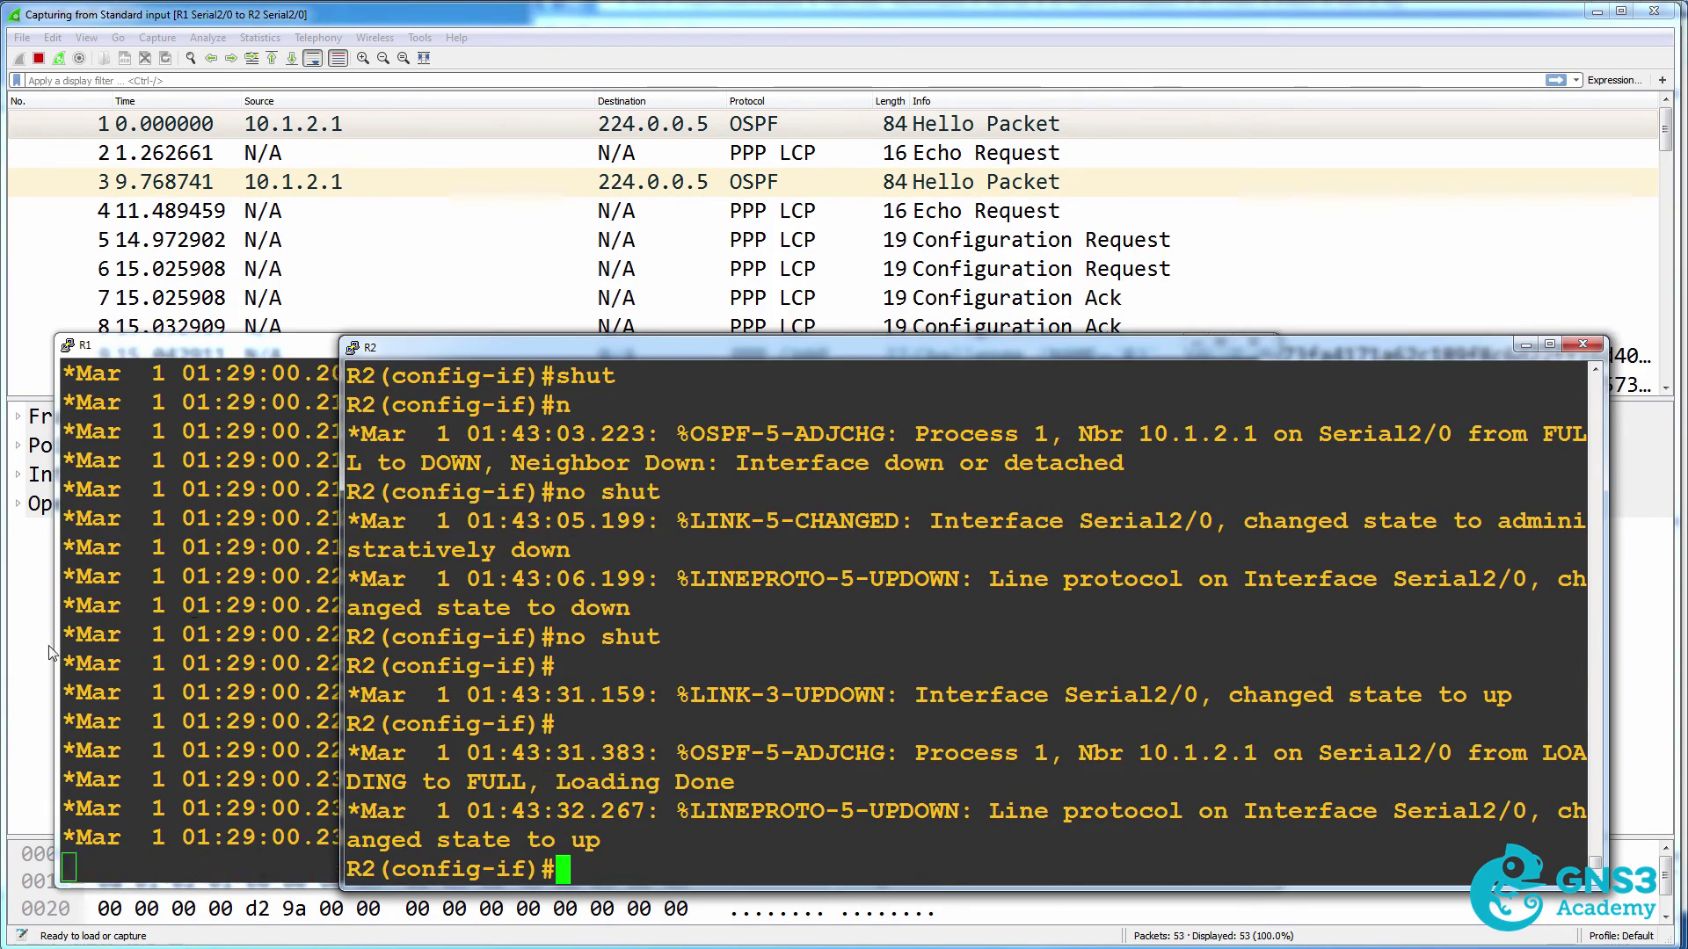
key(alt+Tab)
scroll(503, 622, up, 6)
scroll(503, 622, down, 3)
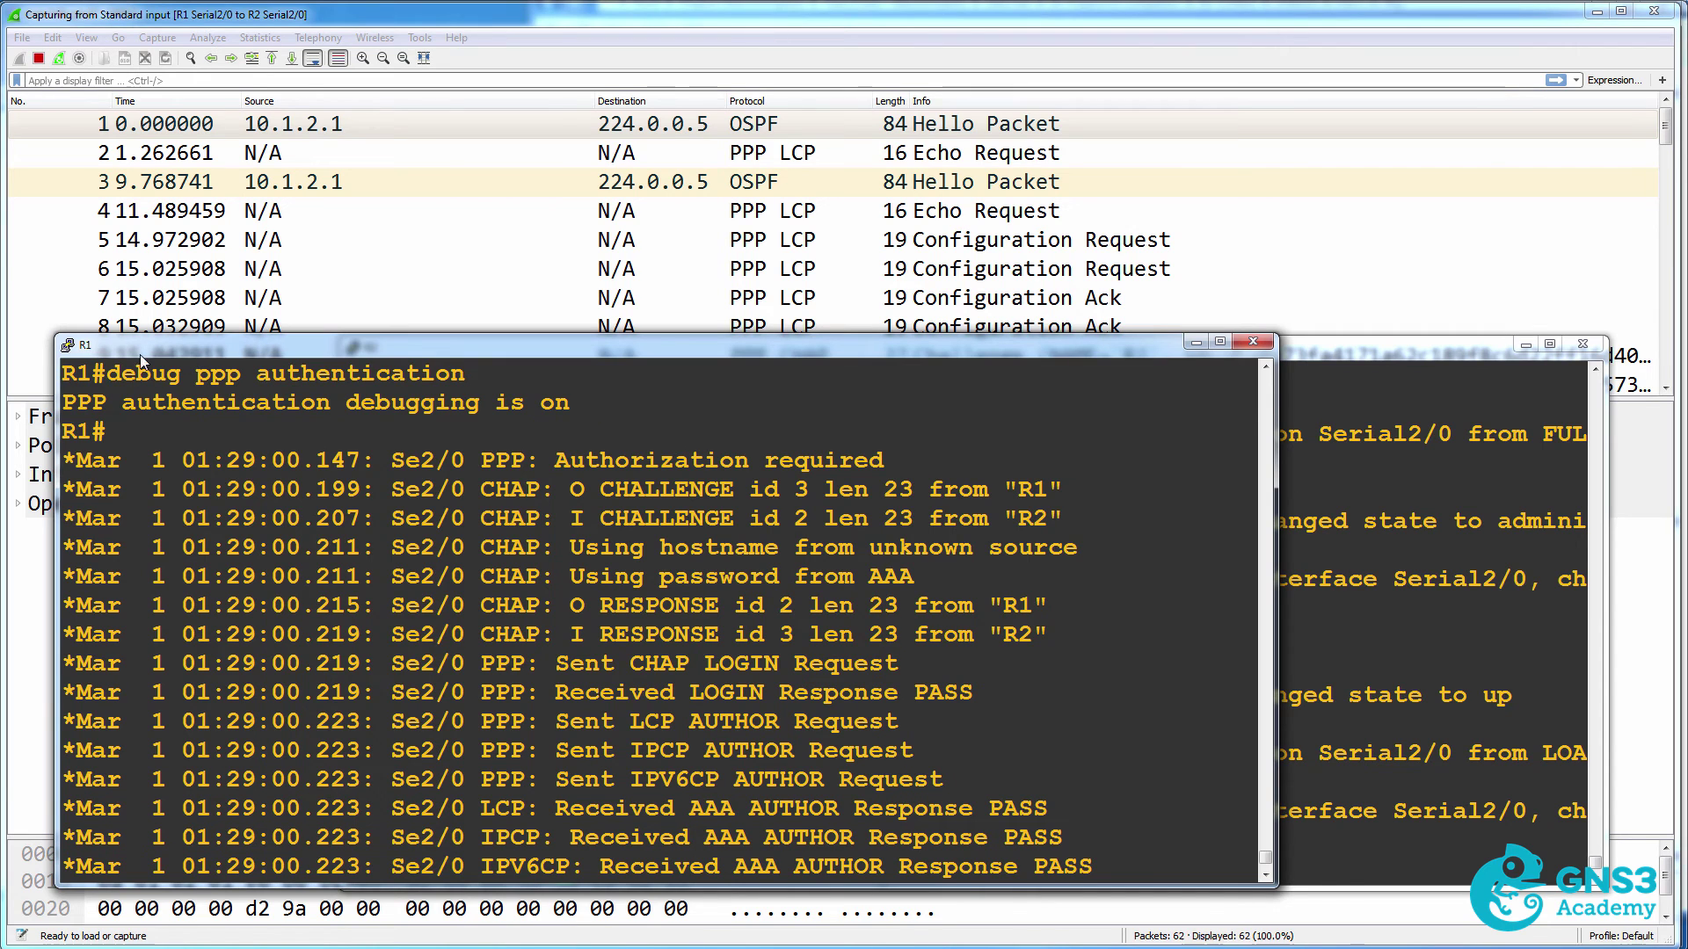
Highlight R1's debug lines for Authorization required and the CHAP challenges and responses.
drag(106, 372, 492, 373)
drag(555, 460, 894, 456)
drag(569, 489, 996, 498)
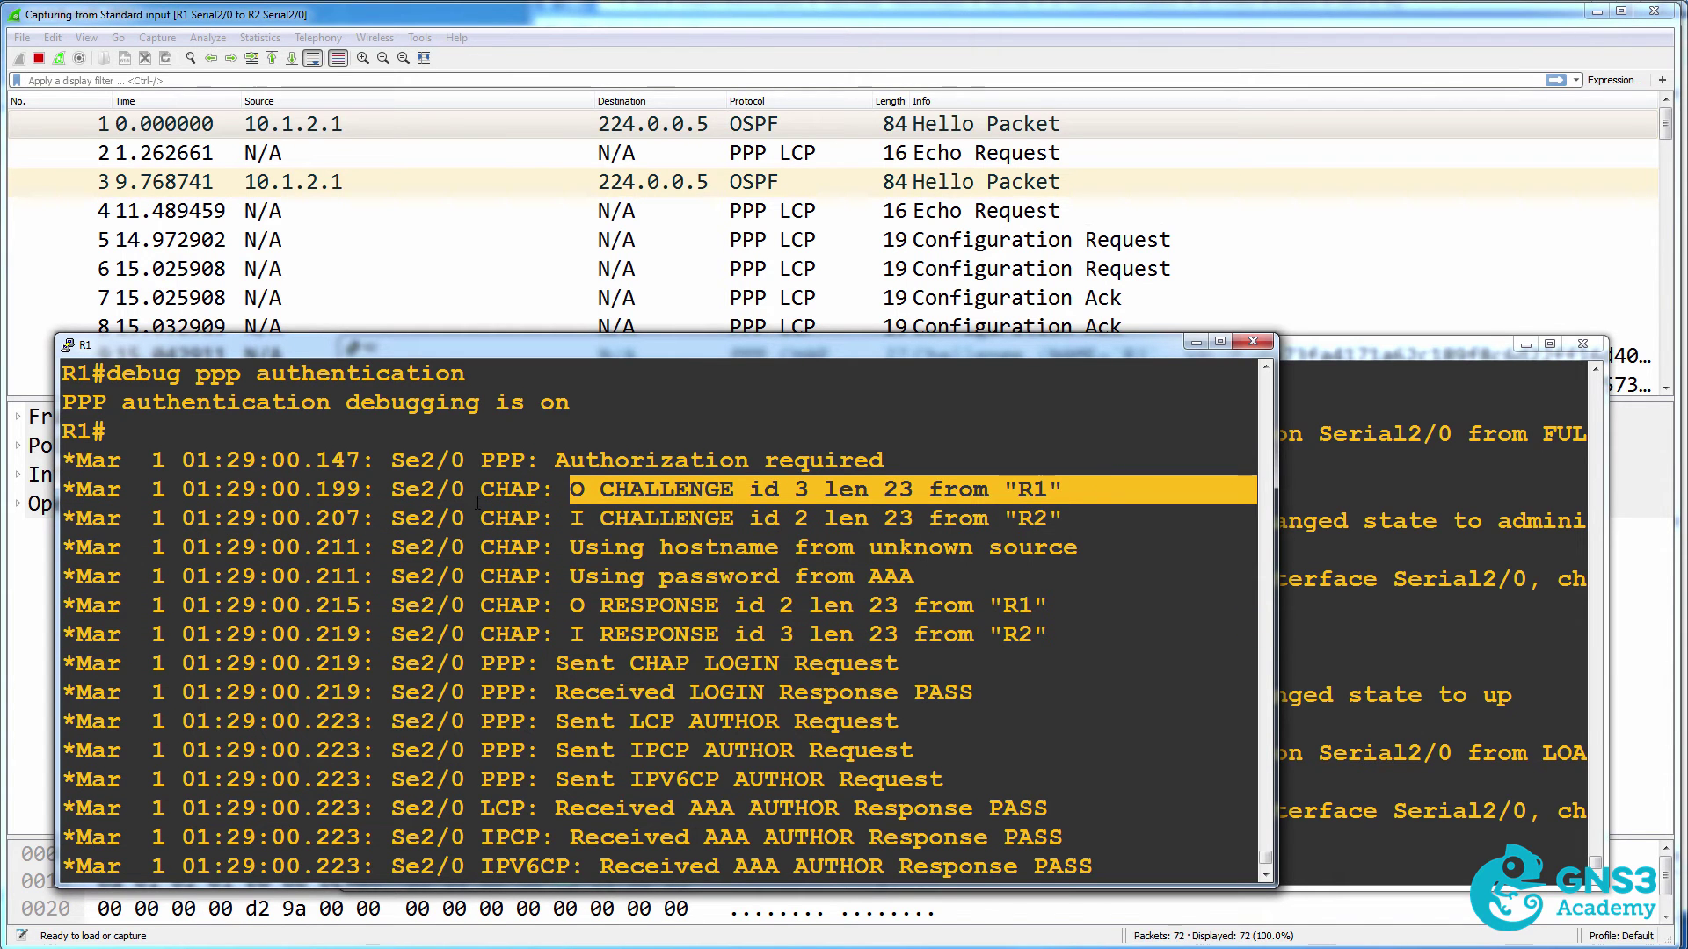
drag(567, 518, 1143, 522)
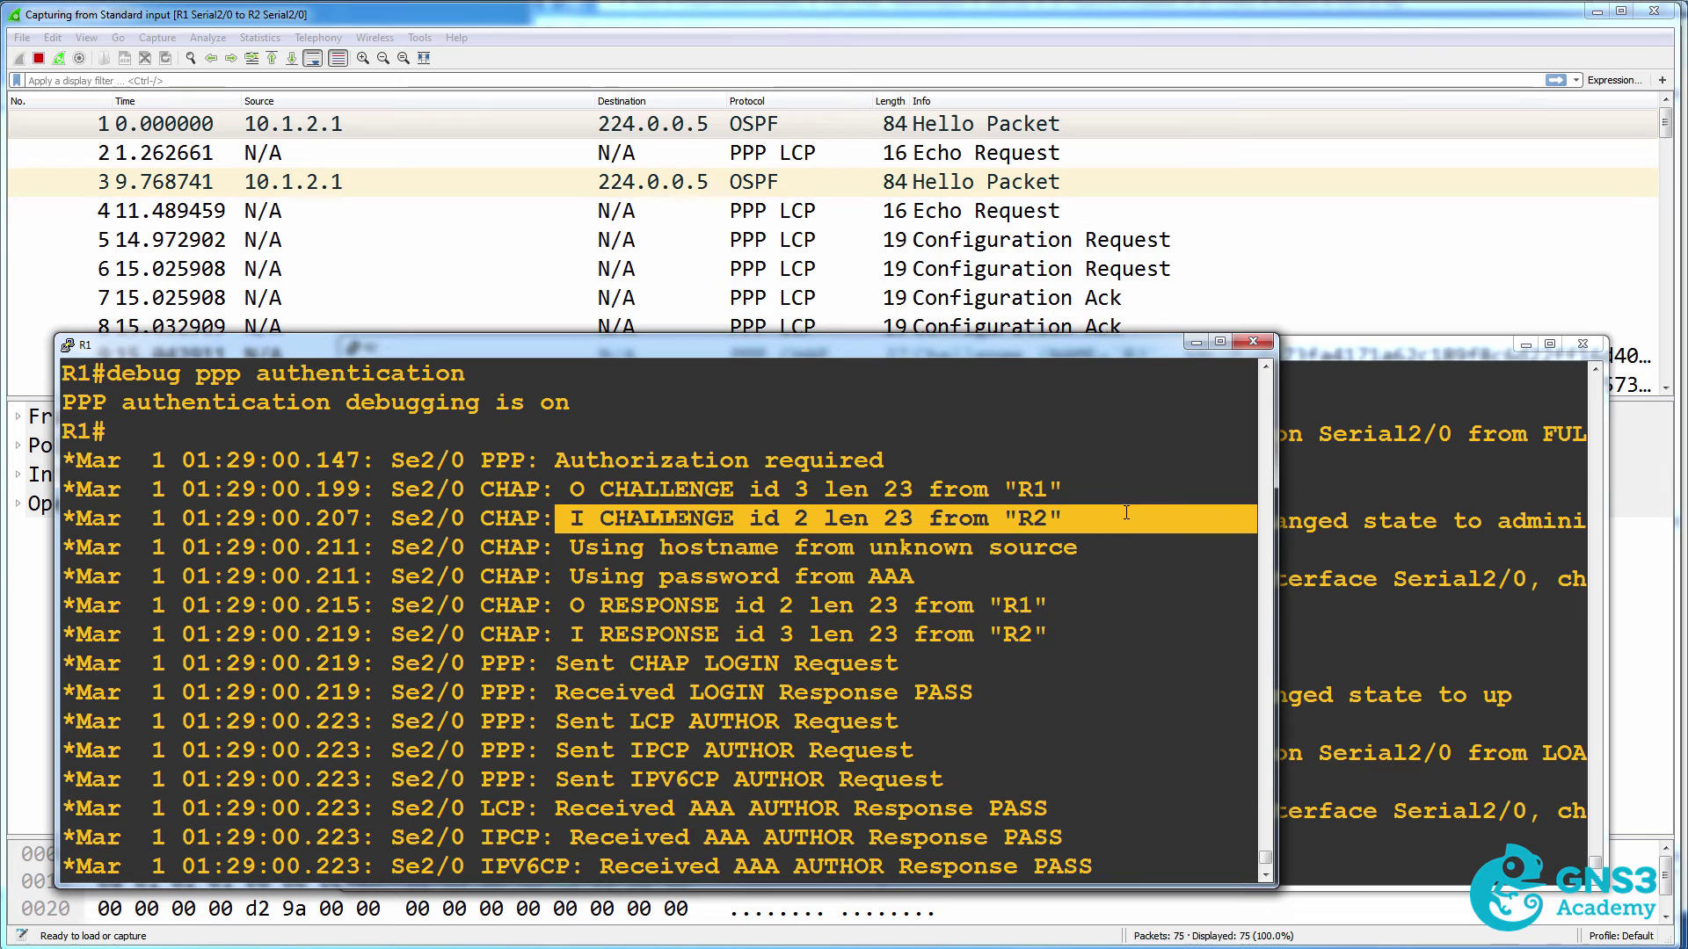
drag(571, 607, 1086, 604)
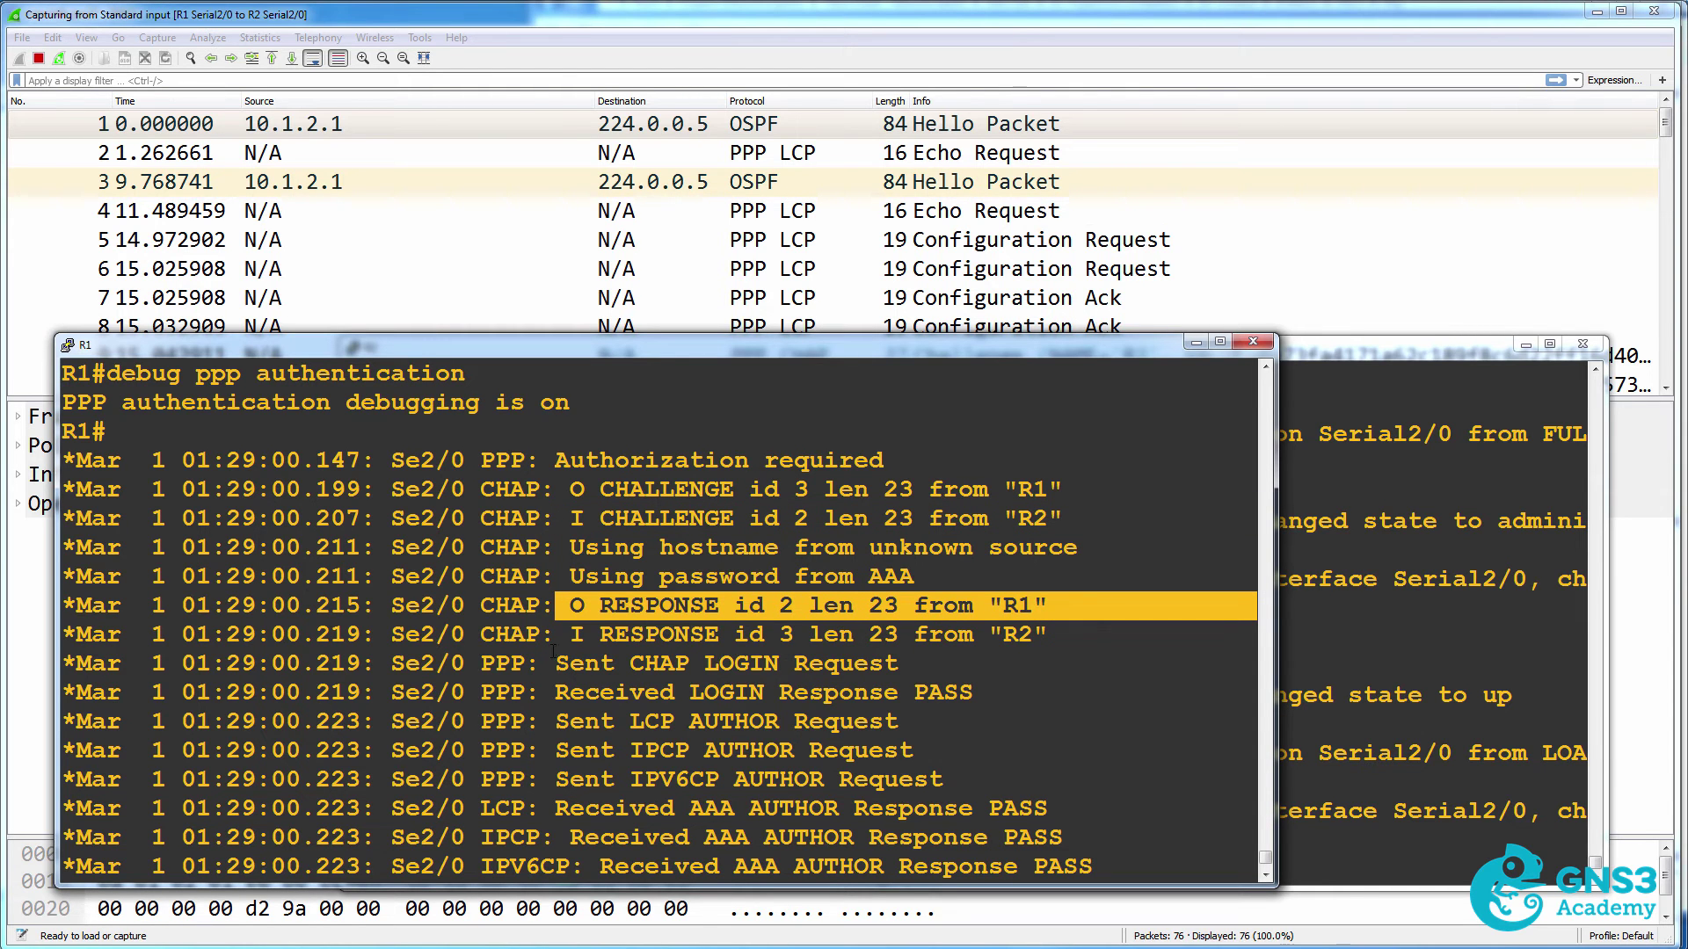
drag(556, 635, 1022, 638)
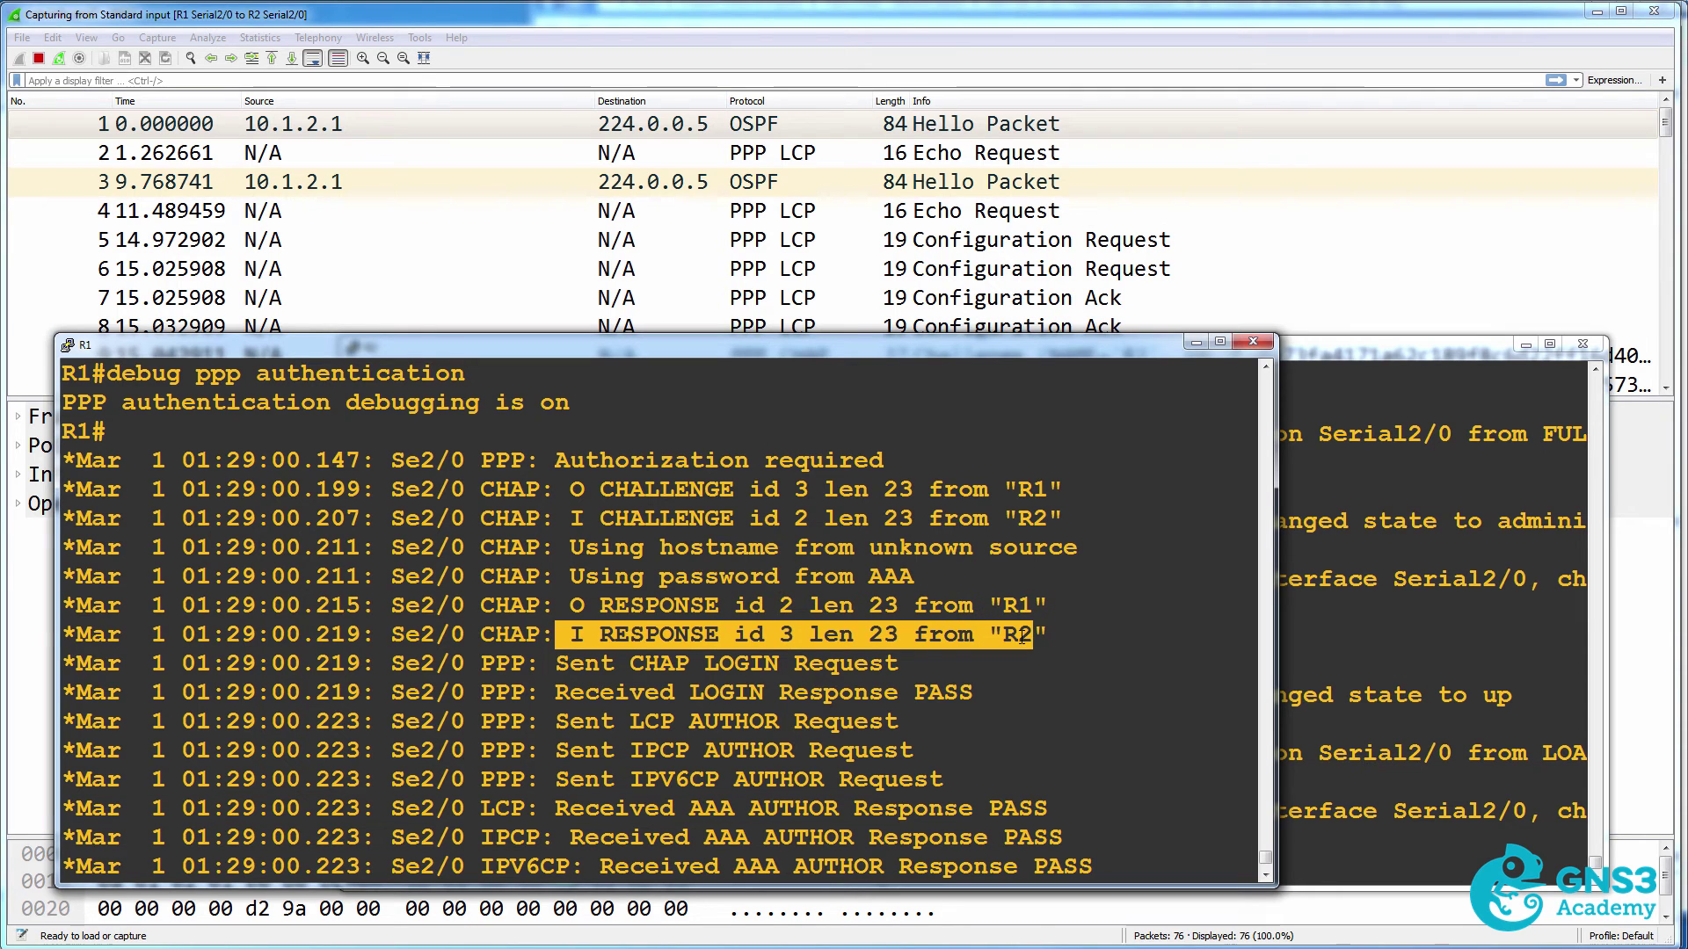
drag(569, 547, 1088, 546)
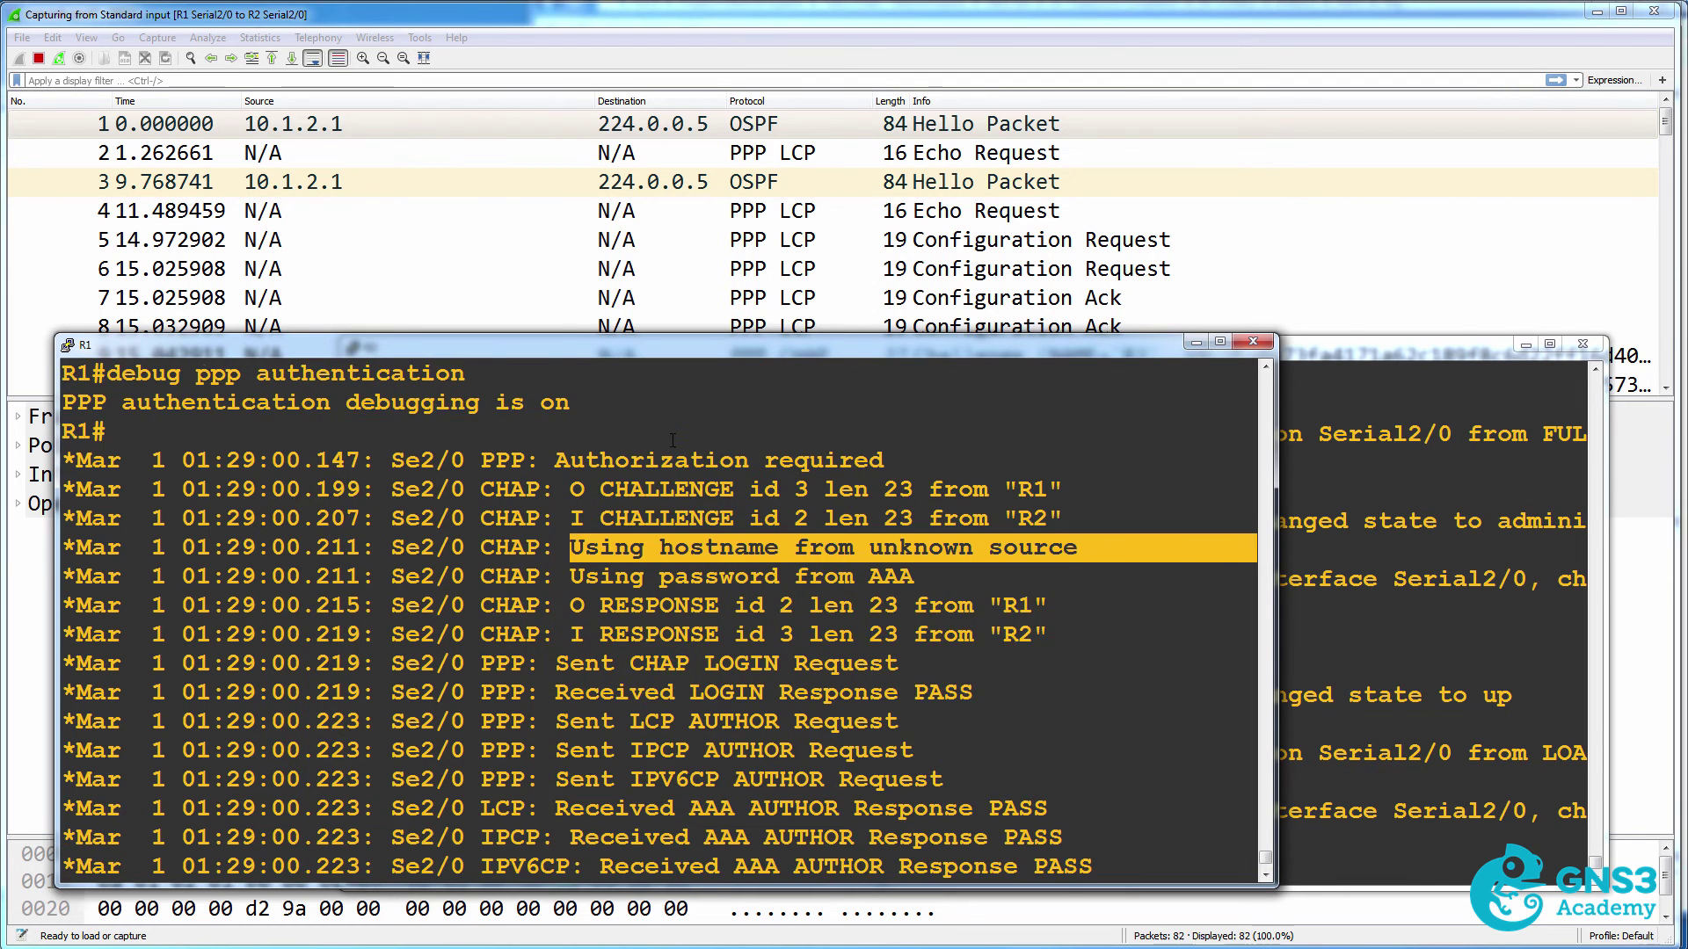
click(1266, 877)
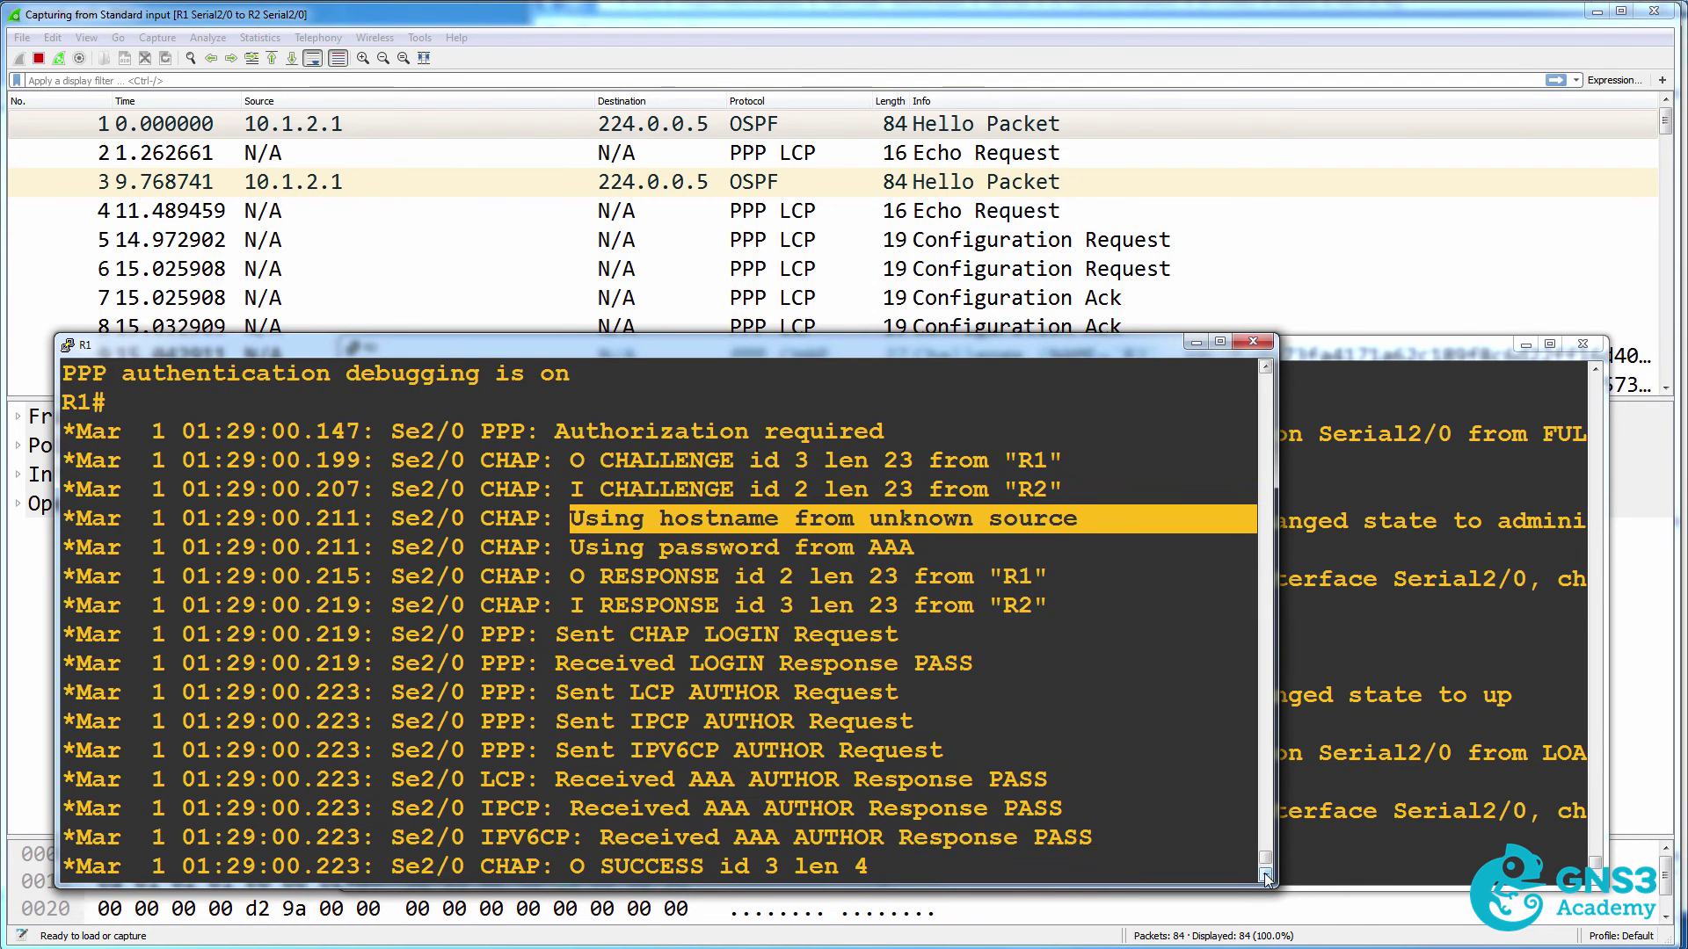
click(1266, 876)
click(1266, 876)
click(1266, 877)
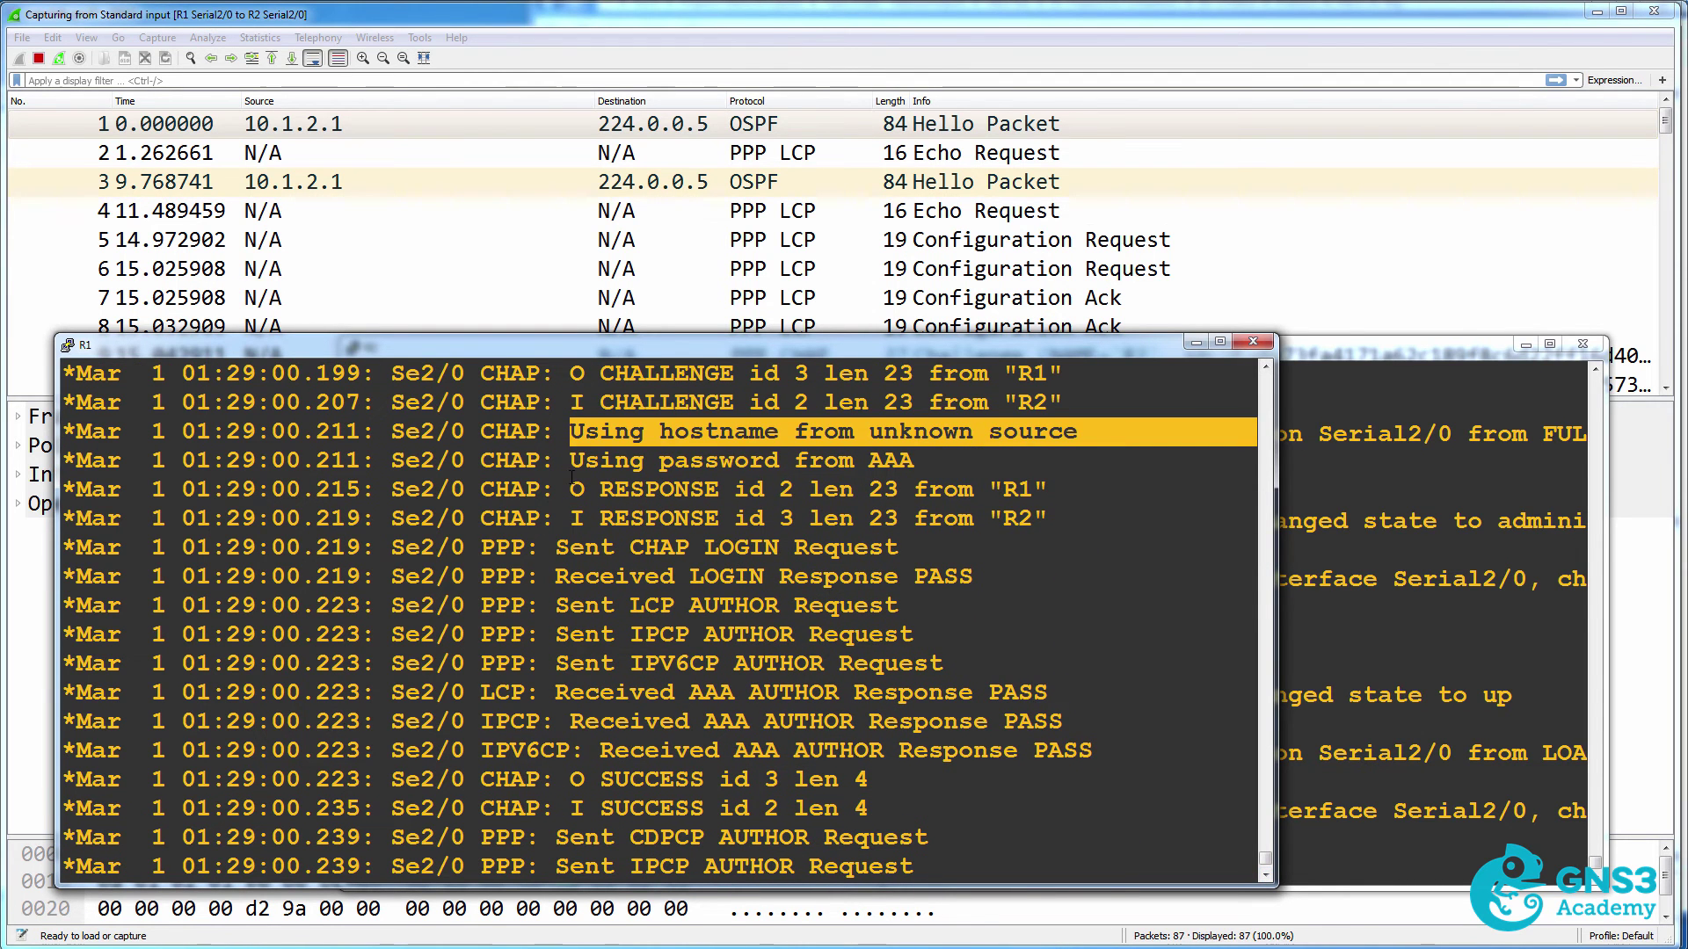
Mark the CHAP LOGIN, PASS and AUTHOR lines, both SUCCESS messages, and OSPF neighbor reaching FULL.
drag(572, 488, 1071, 542)
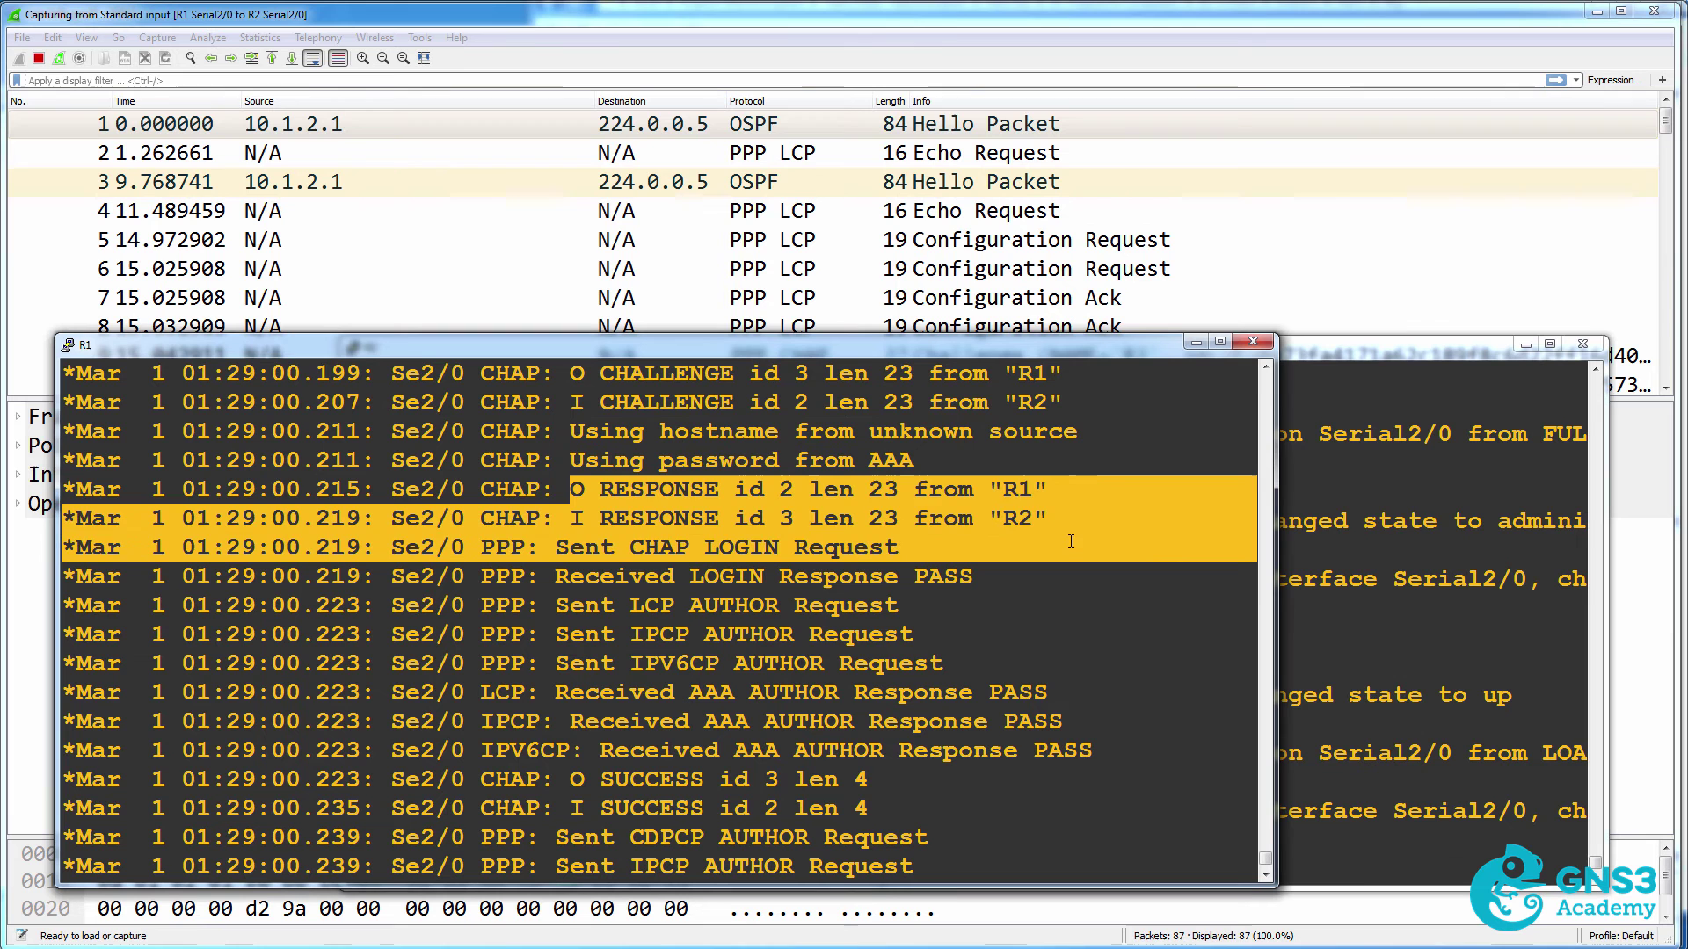
drag(555, 547, 912, 545)
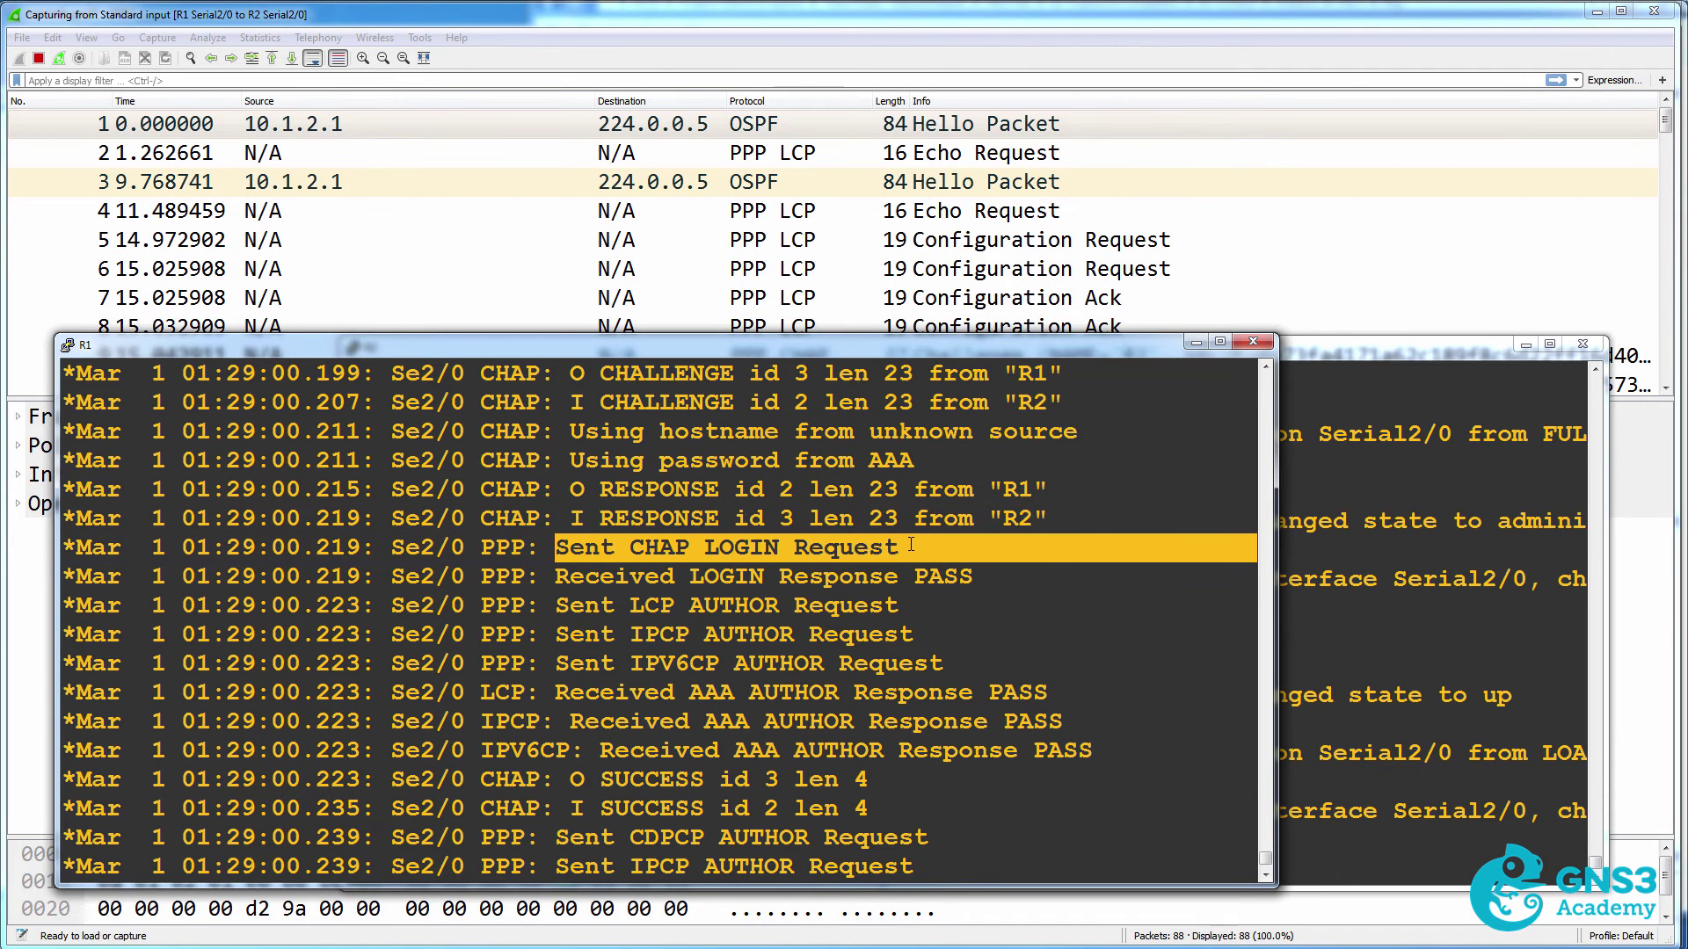
drag(567, 576, 978, 574)
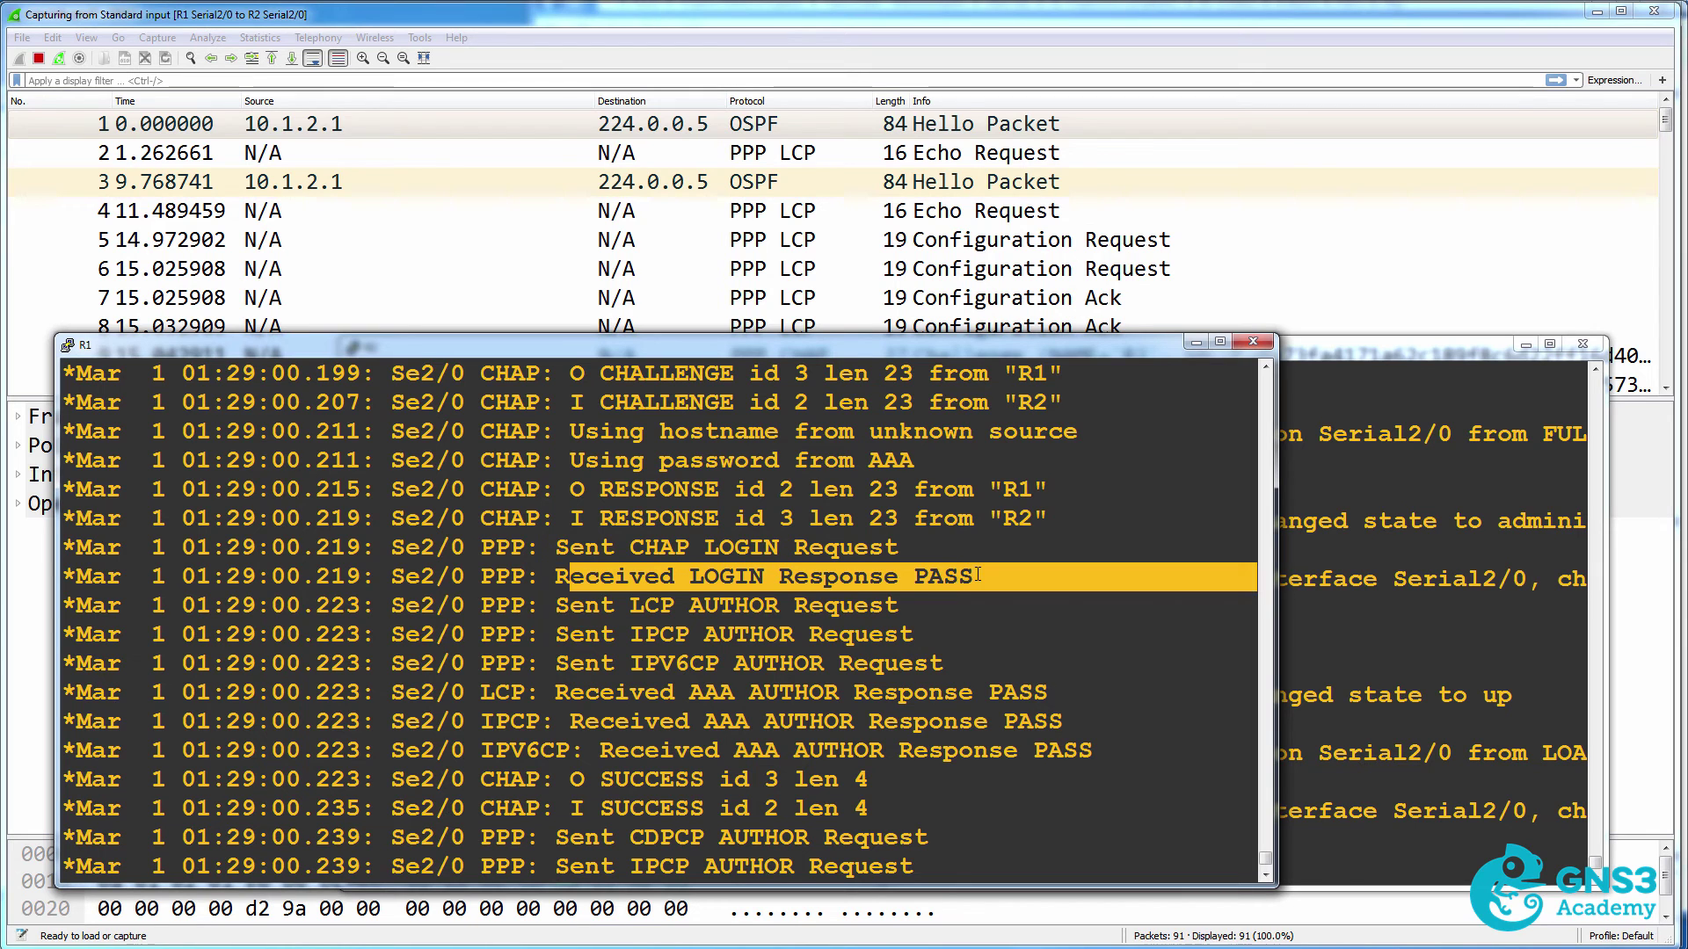
drag(570, 604, 970, 603)
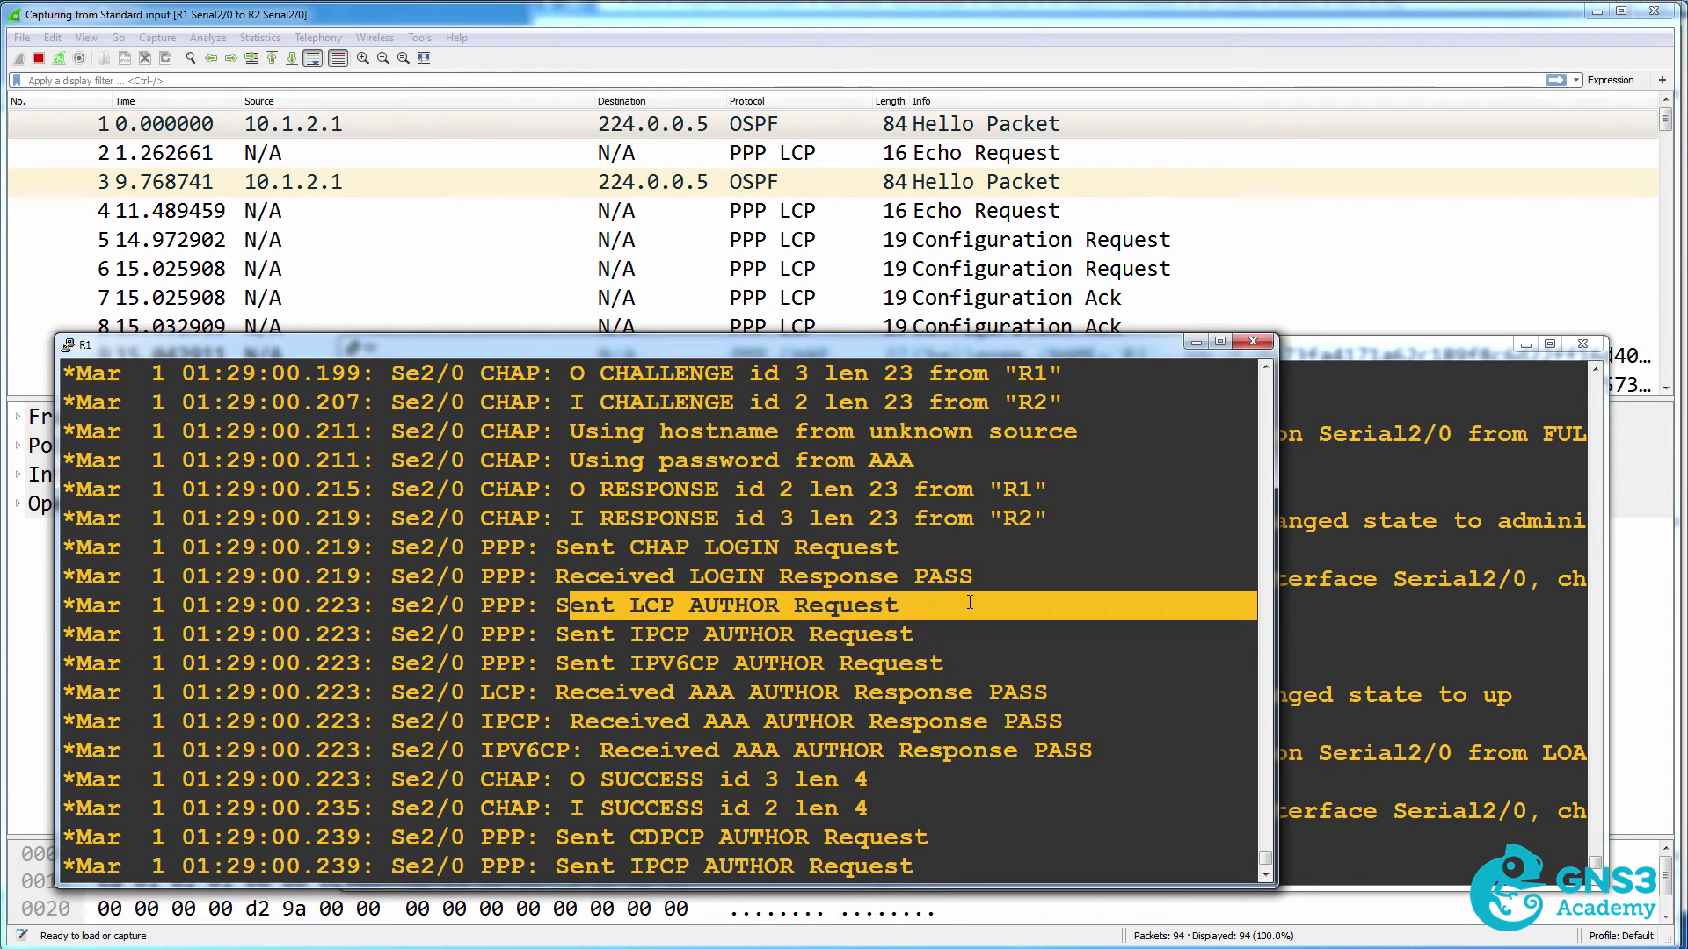
drag(556, 633, 941, 655)
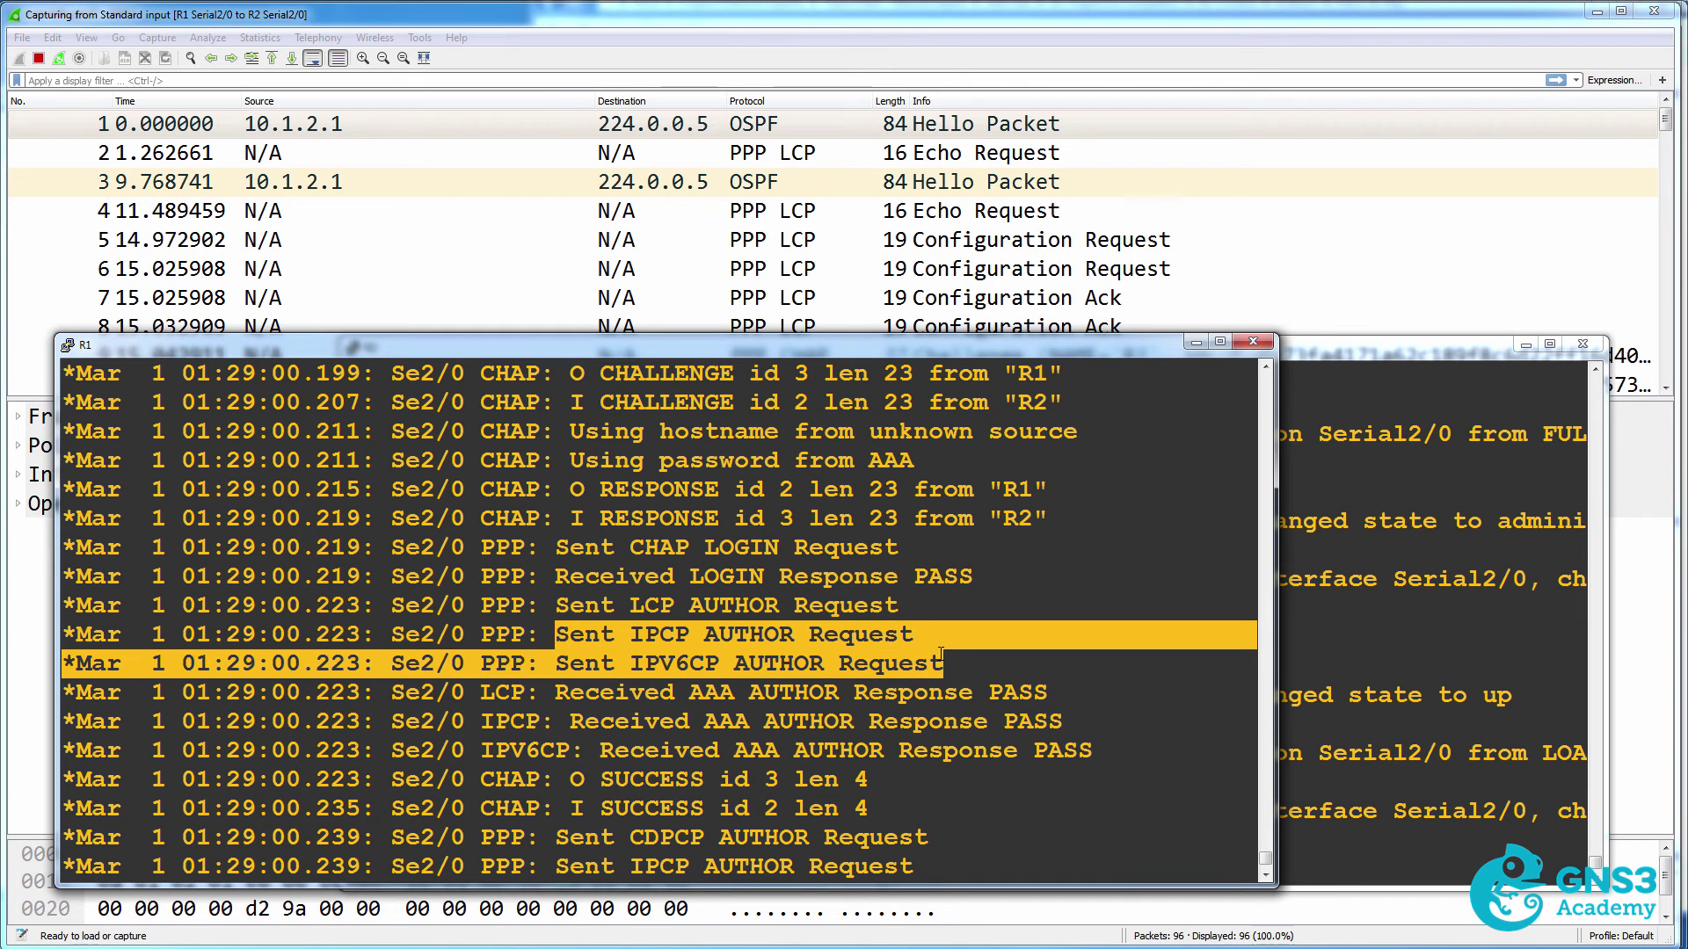
drag(571, 780, 889, 800)
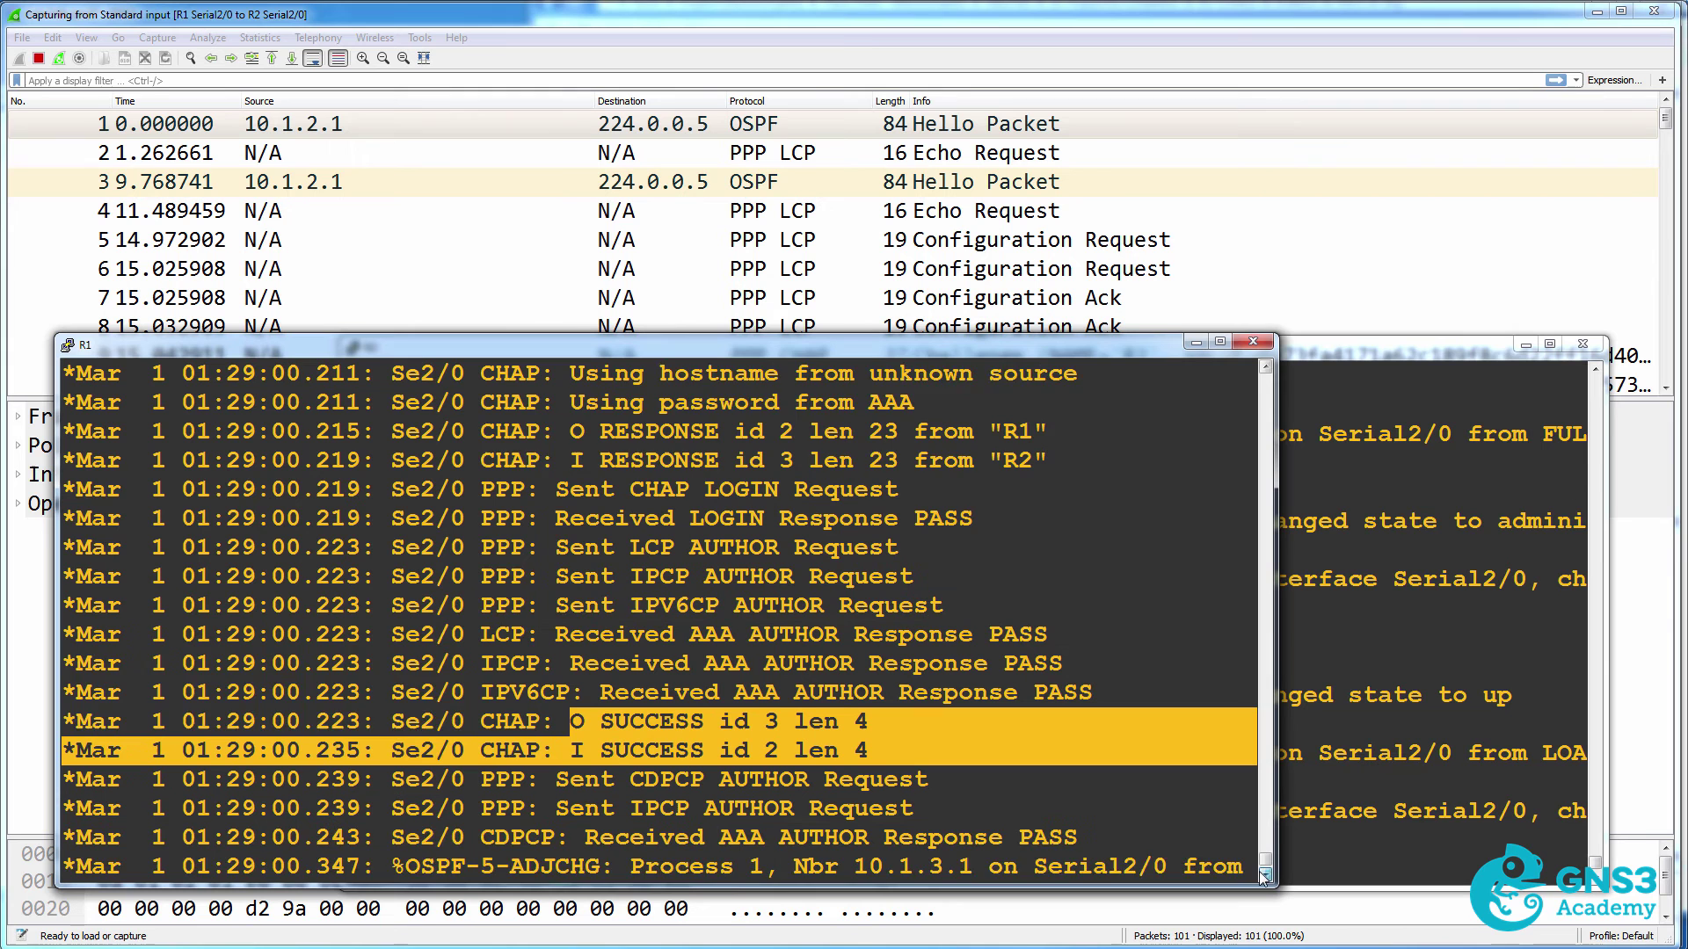
key(Return)
drag(377, 773, 609, 820)
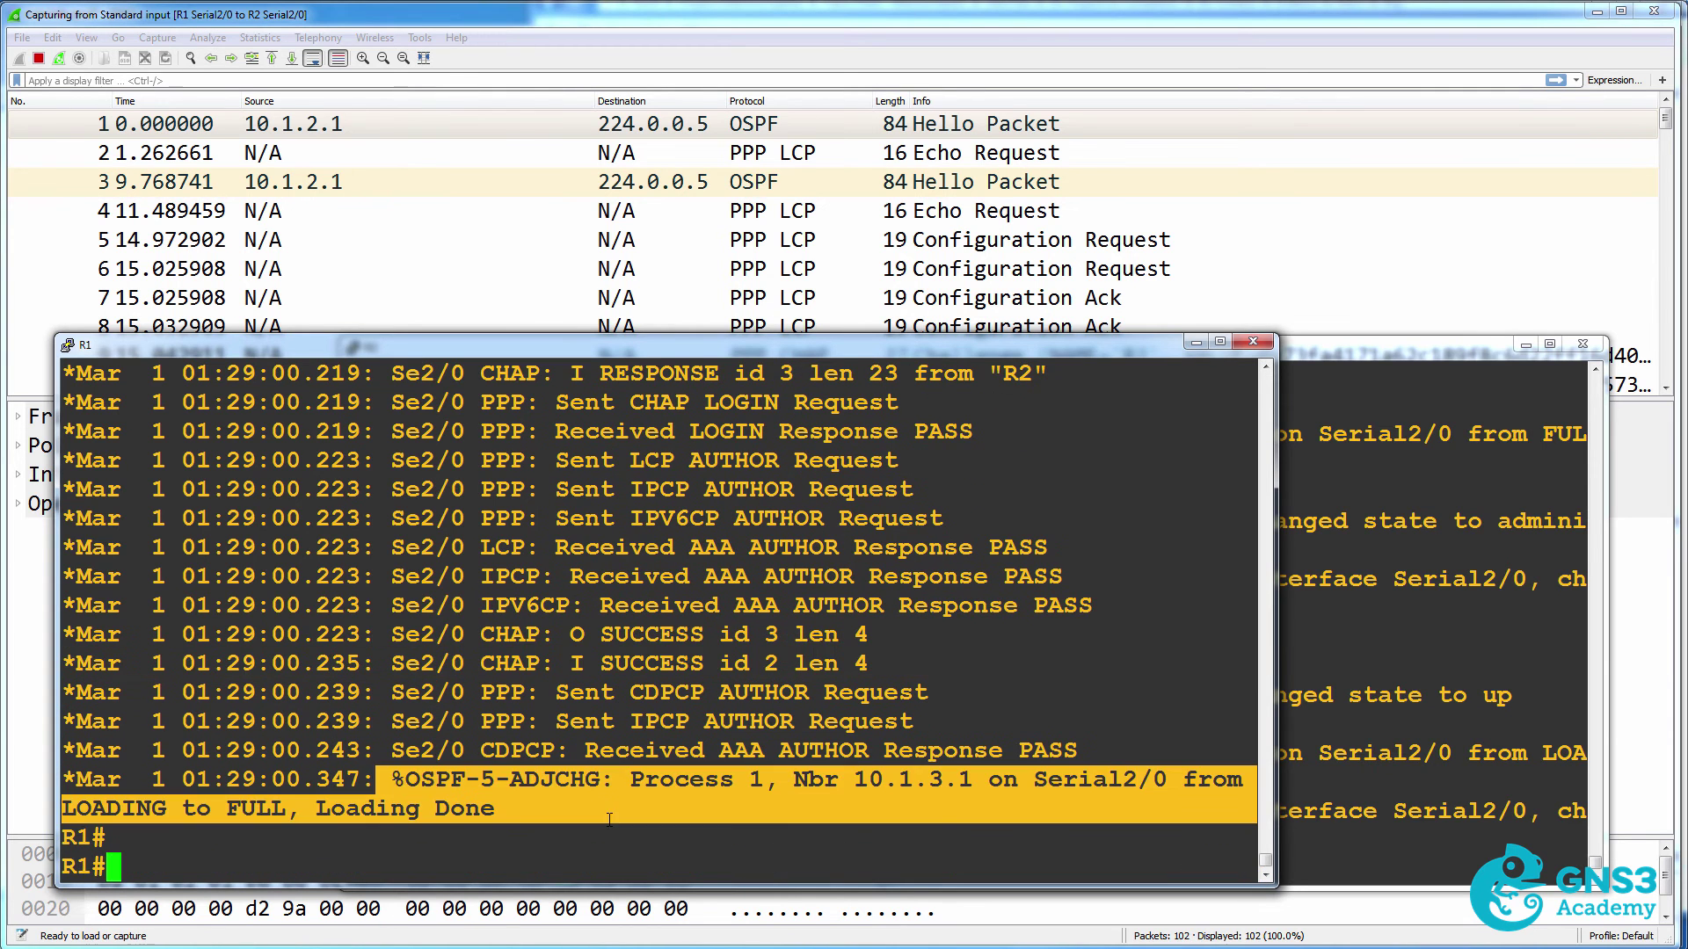
drag(420, 780, 547, 807)
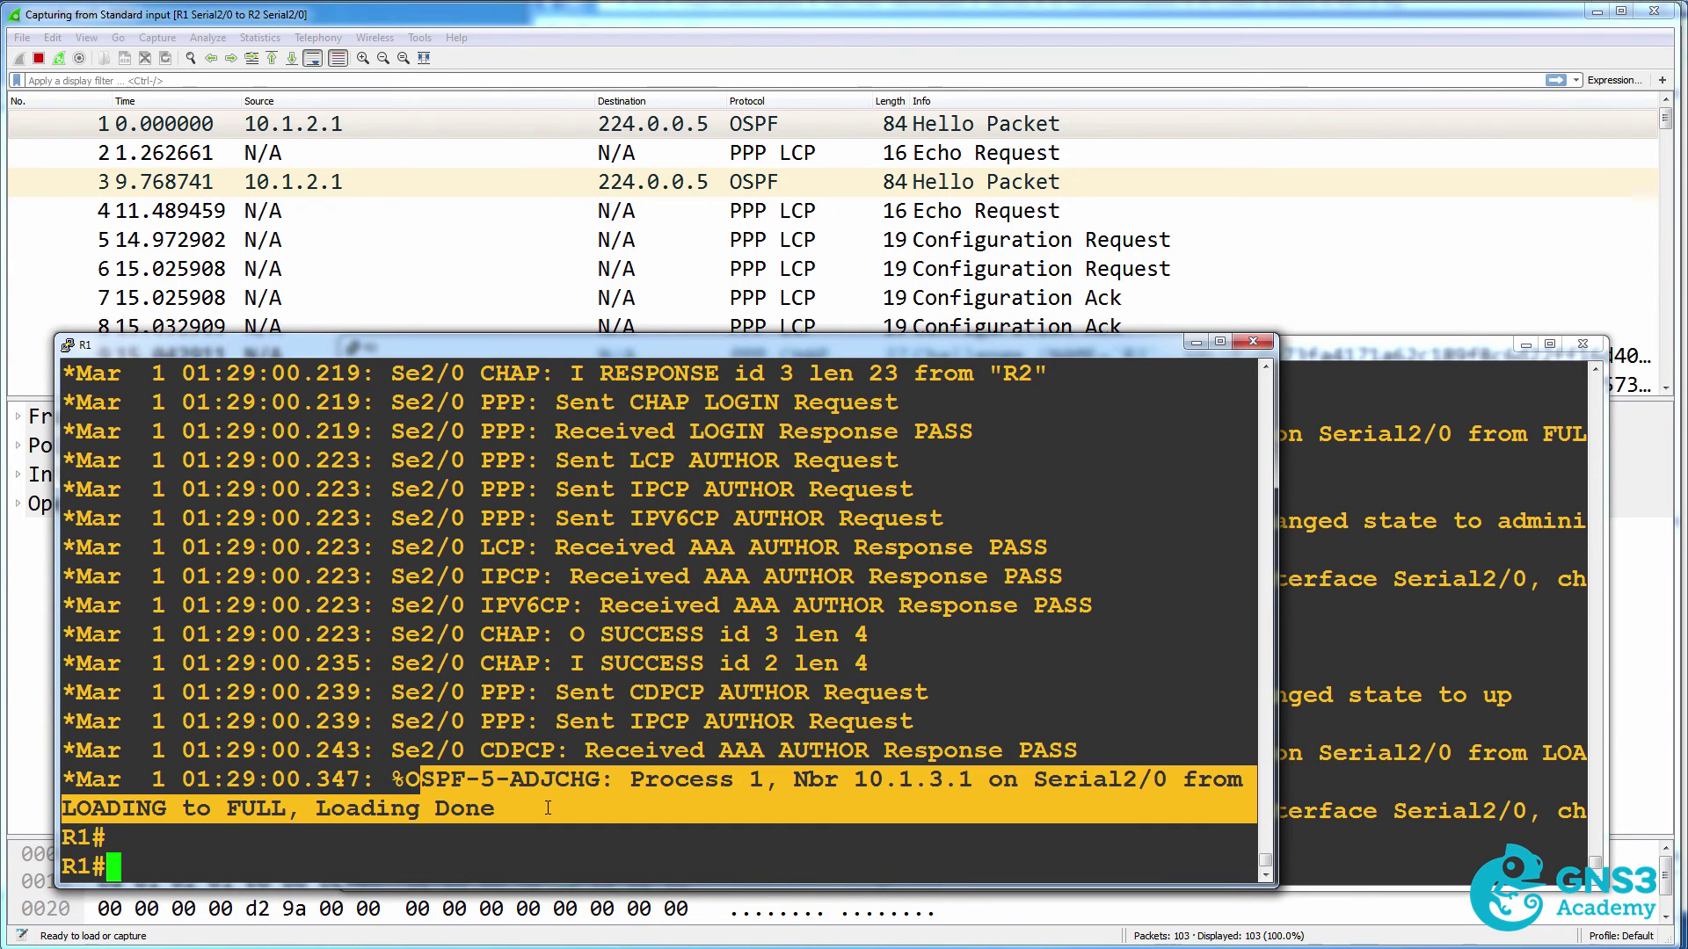
Show R1's Serial2/0 as up, PPP with LCP Open and IPCP/CDPCP/IPV6CP open, then return to Wireshark.
text(s)
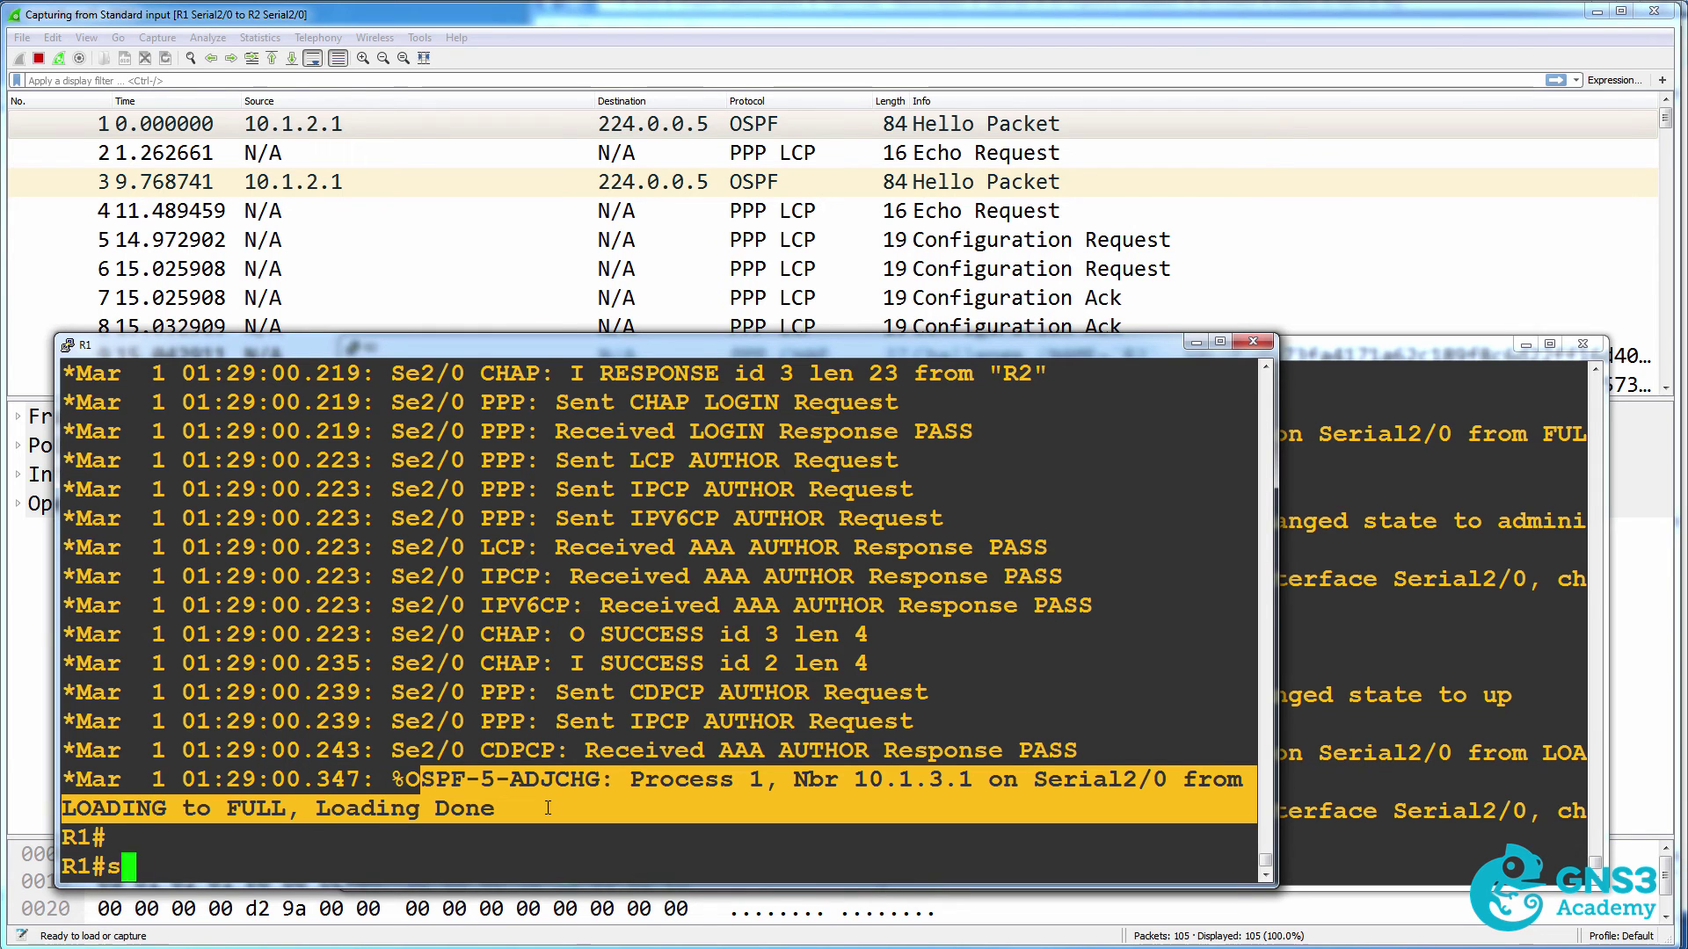
text(h int s2/0)
key(Return)
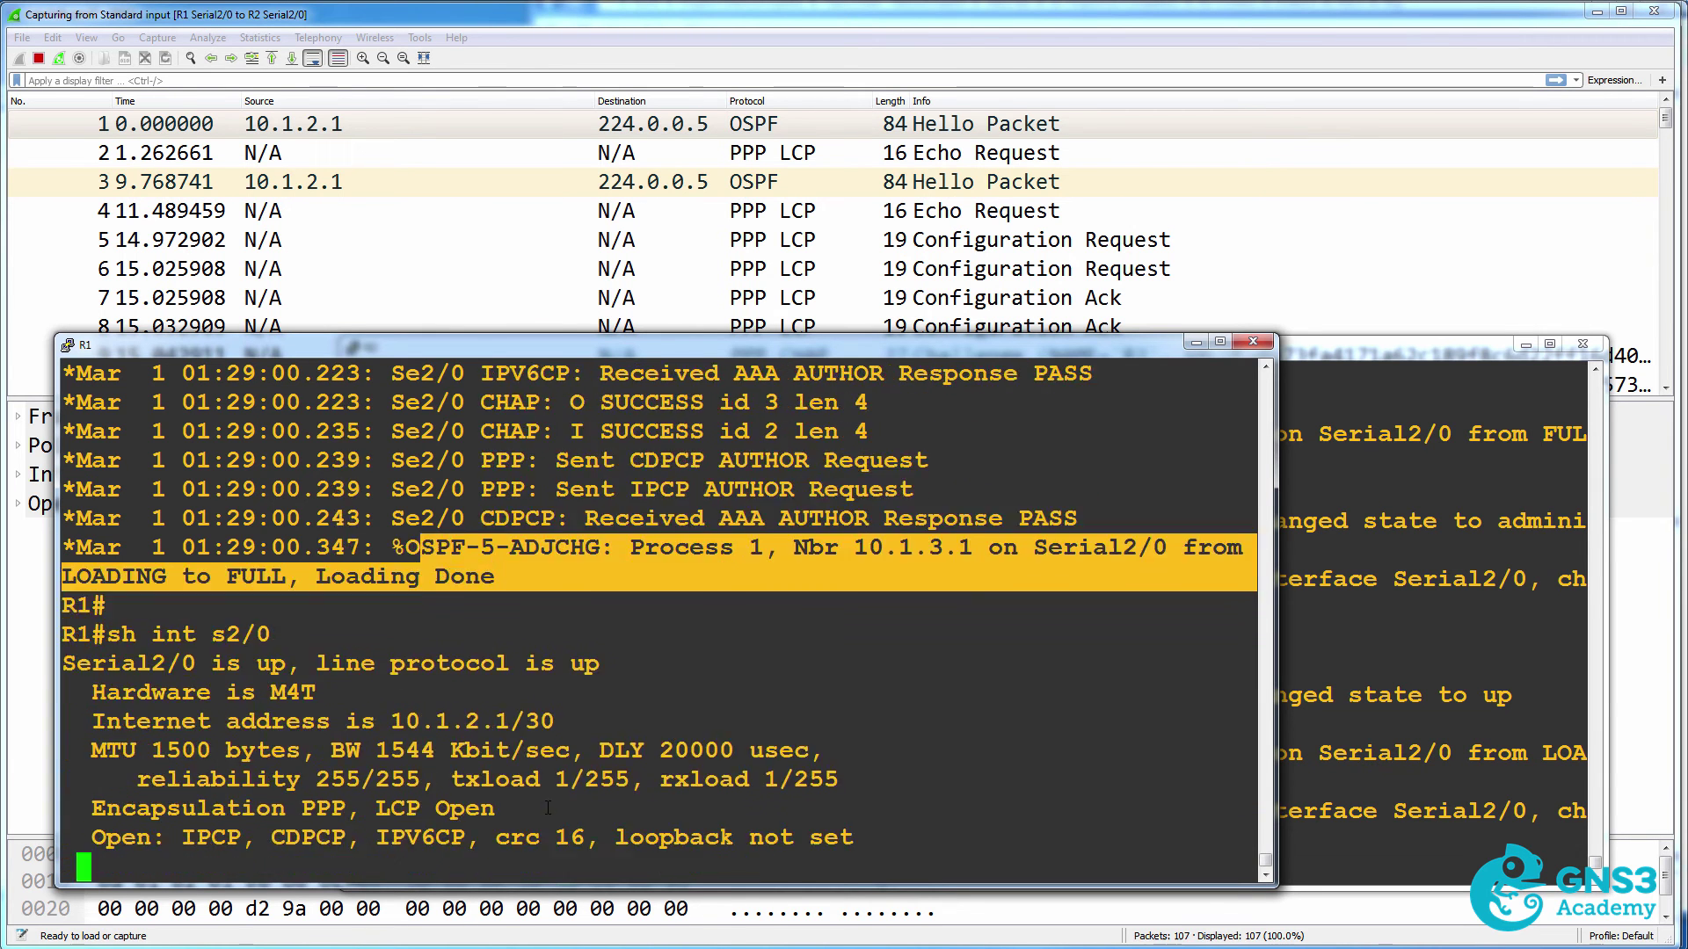
scroll(345, 519, up, 4)
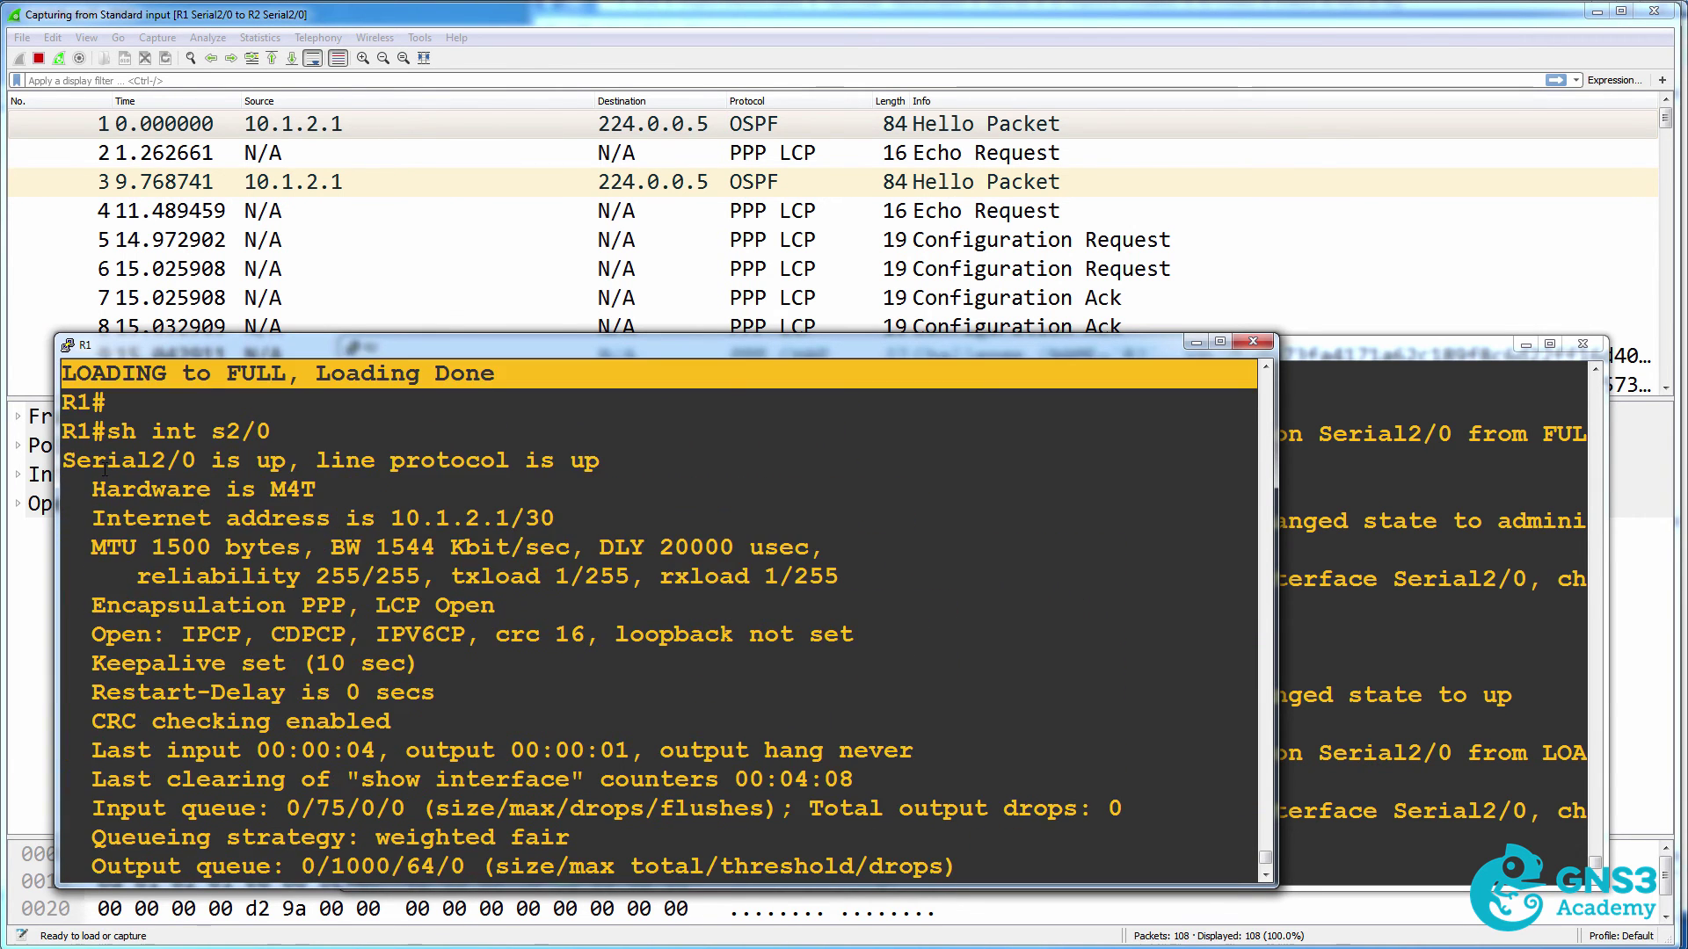
drag(104, 470, 636, 467)
drag(91, 605, 614, 605)
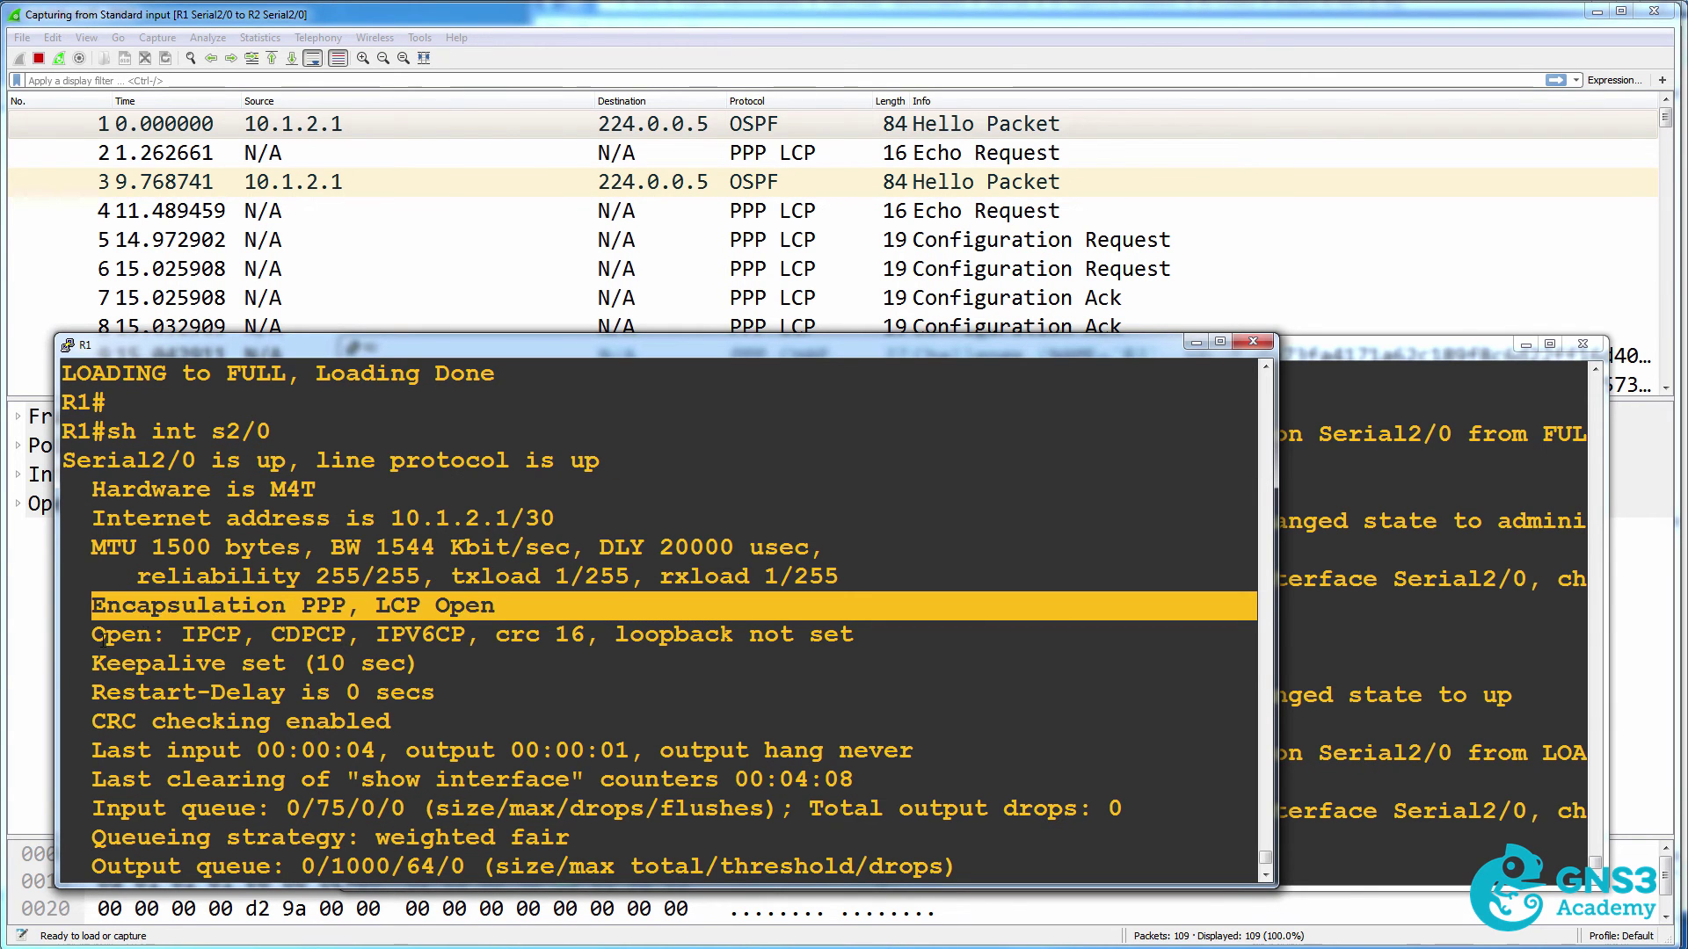
drag(93, 635, 580, 640)
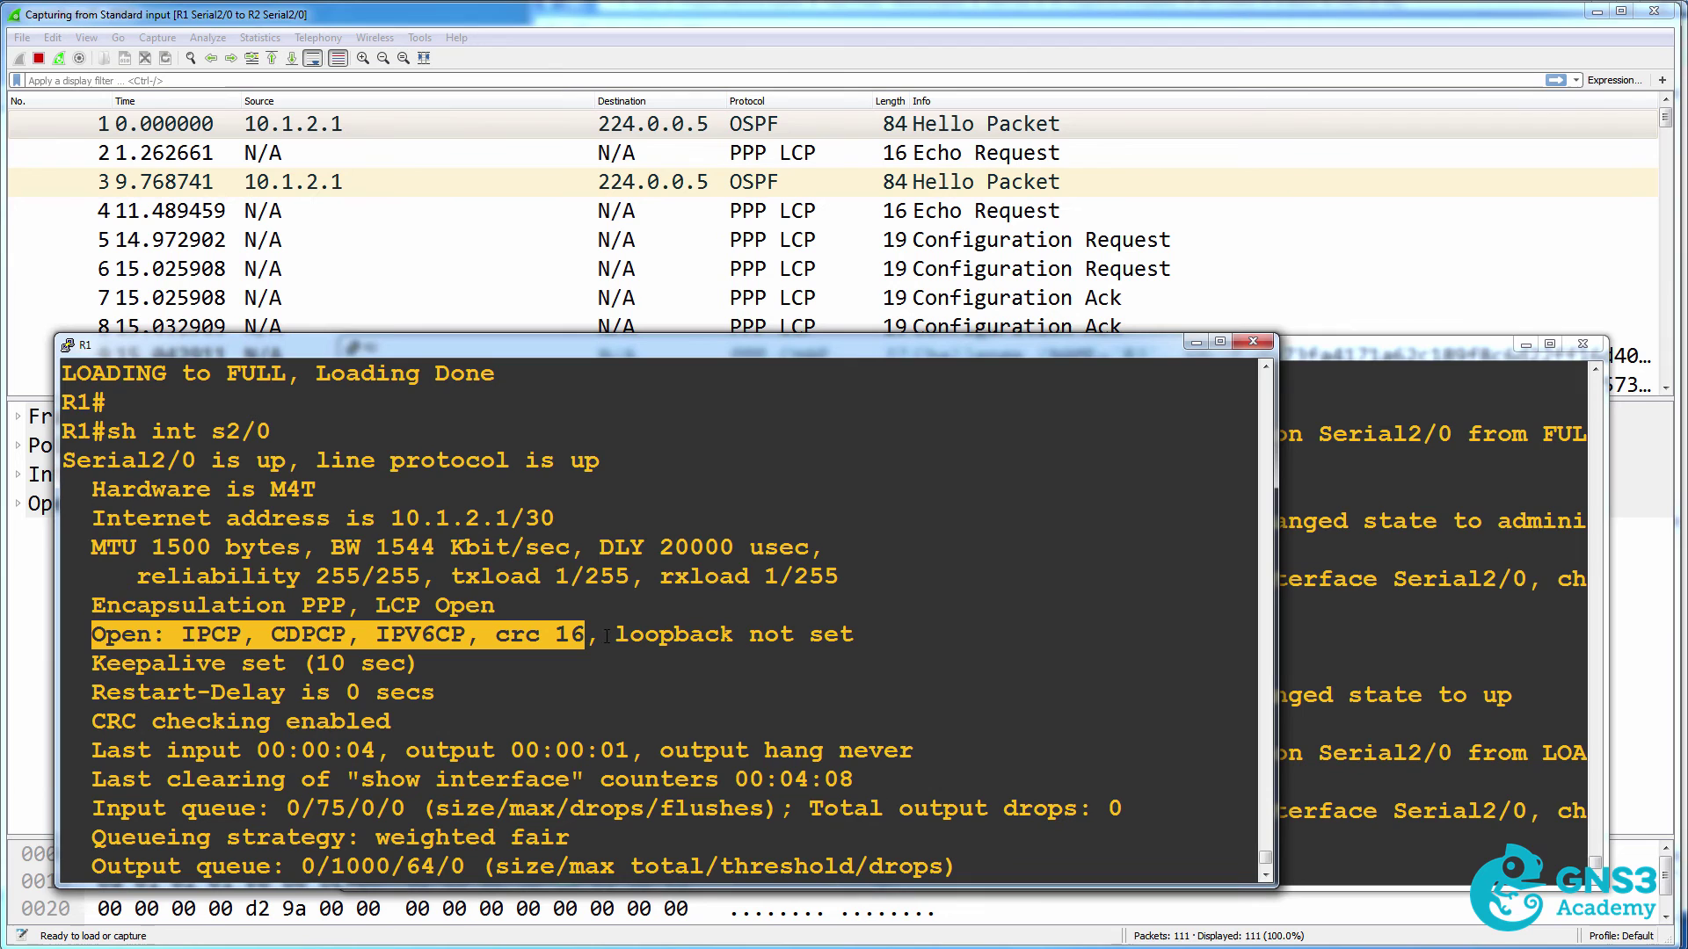
click(1150, 20)
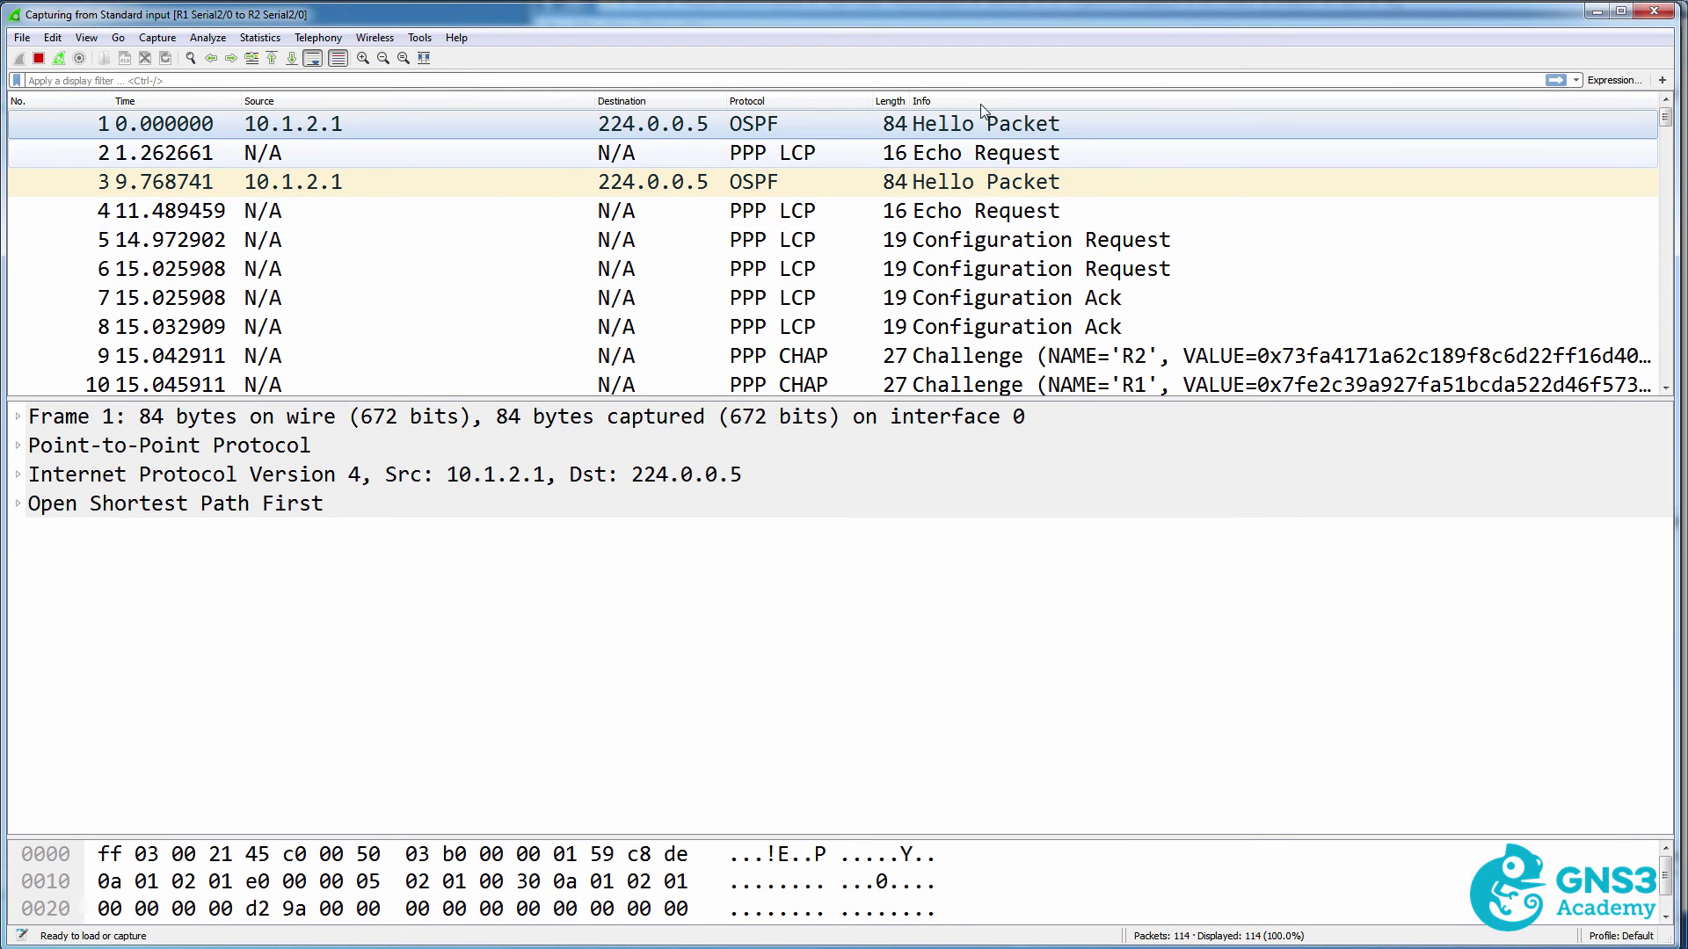
Check the LCP Echo Requests, then expand the first Configuration Request's Authentication Protocol option.
click(890, 153)
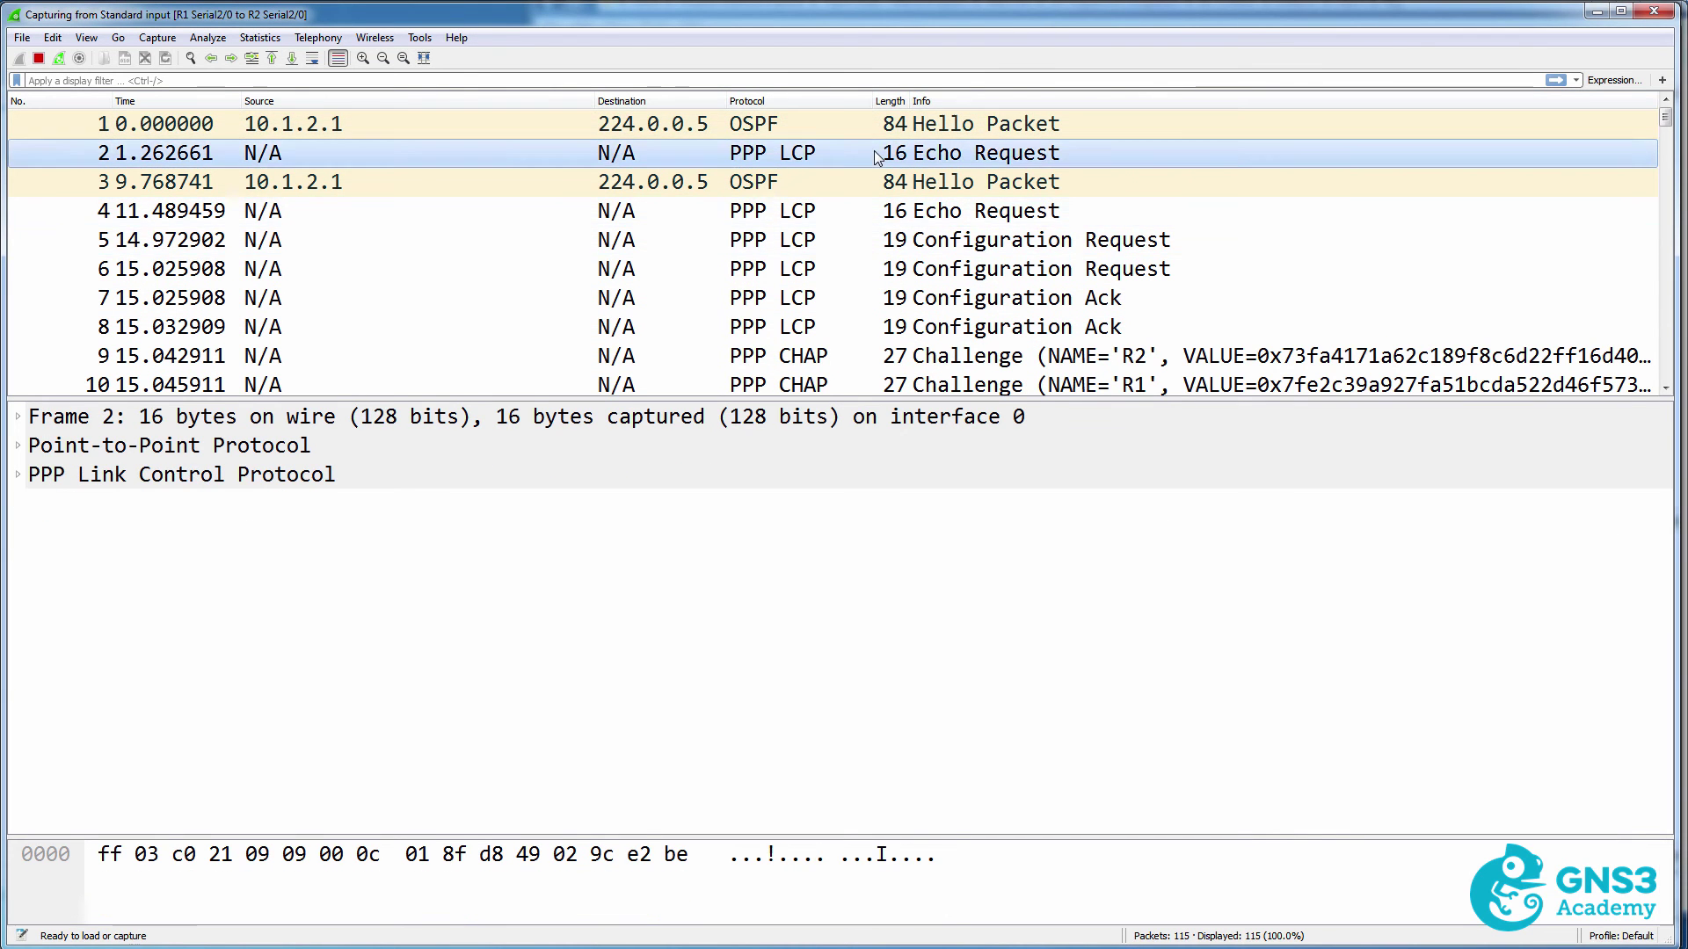
click(886, 212)
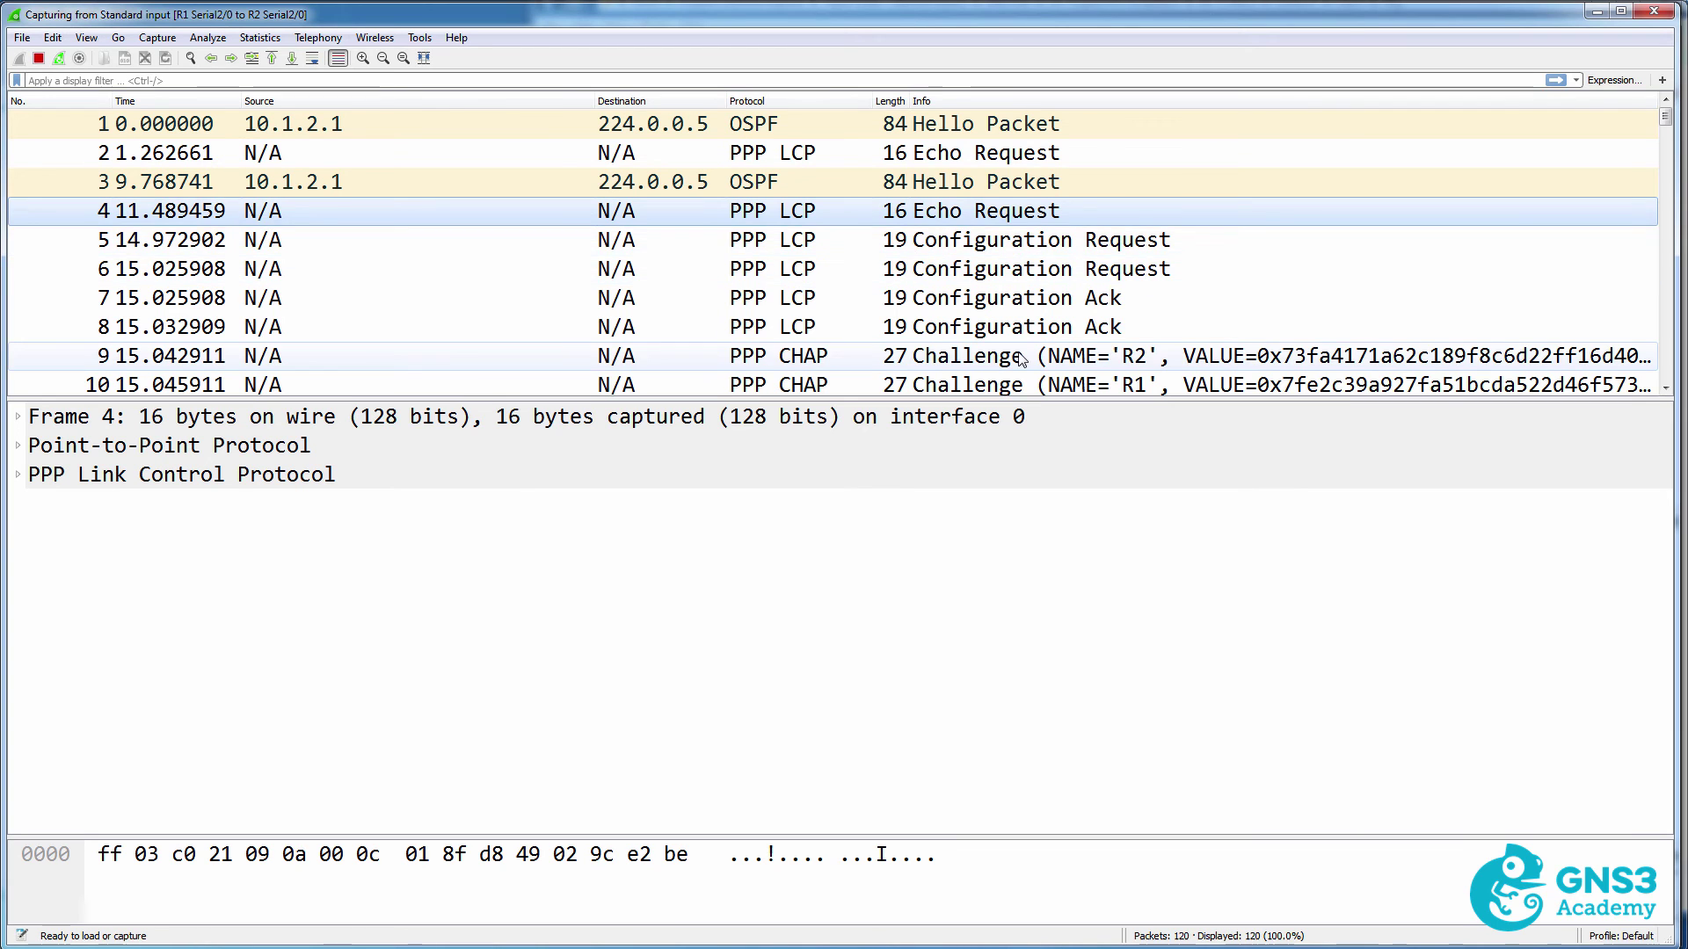
key(Down)
key(Down)
key(Down)
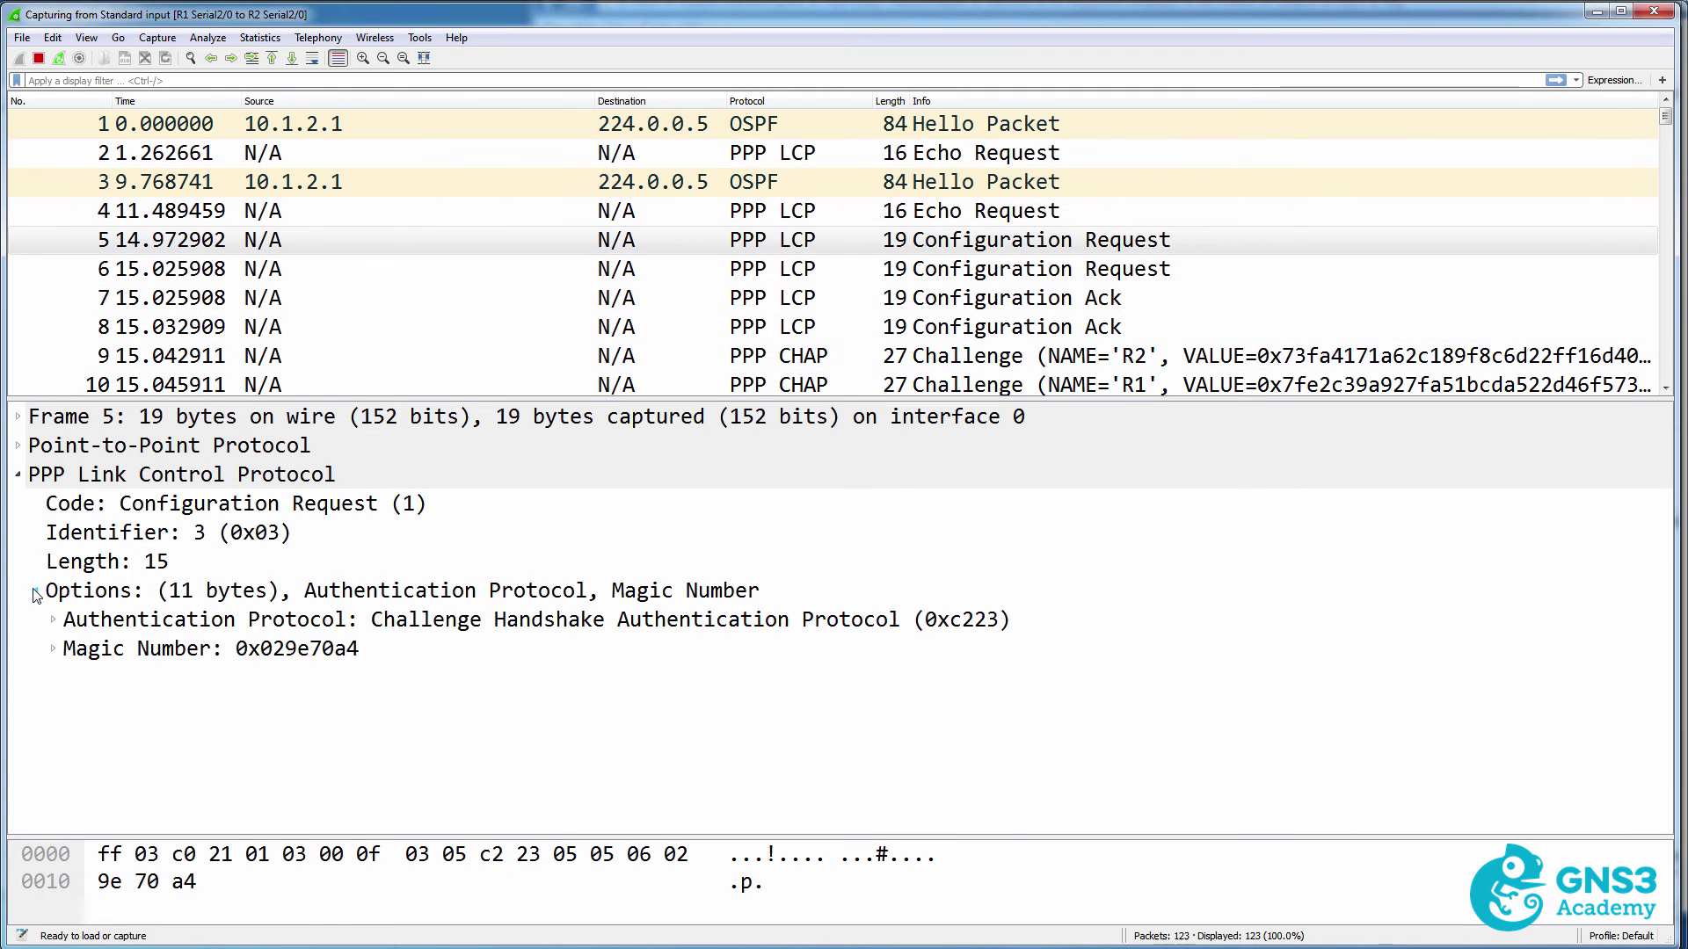
click(418, 597)
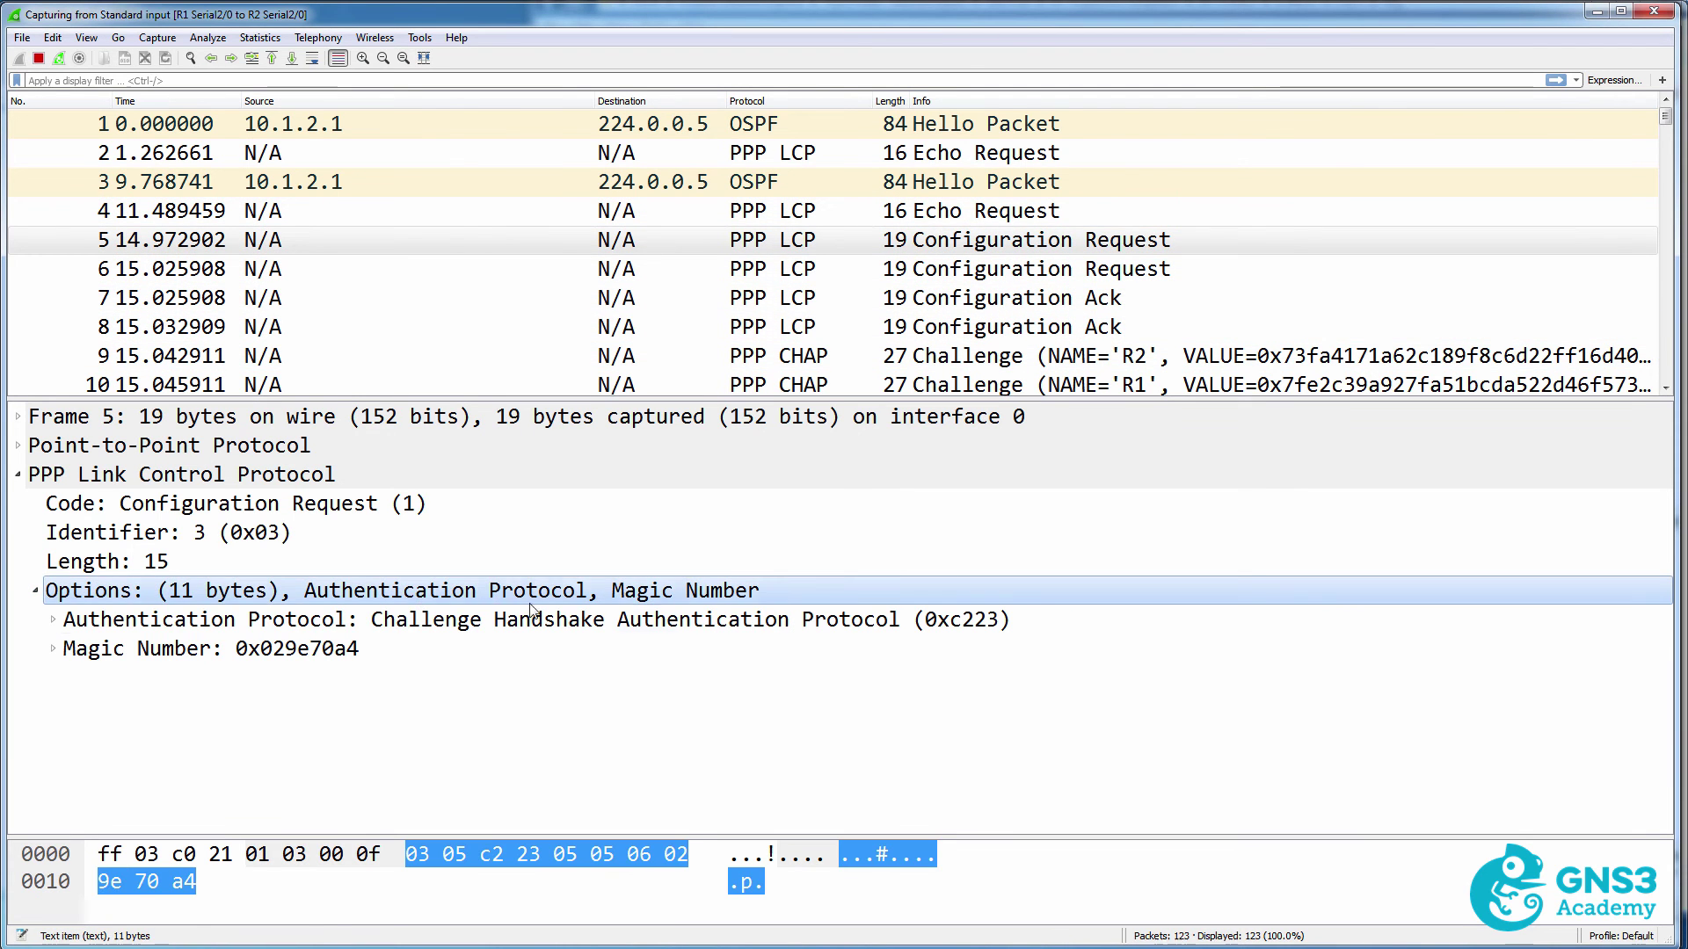
click(63, 621)
click(55, 621)
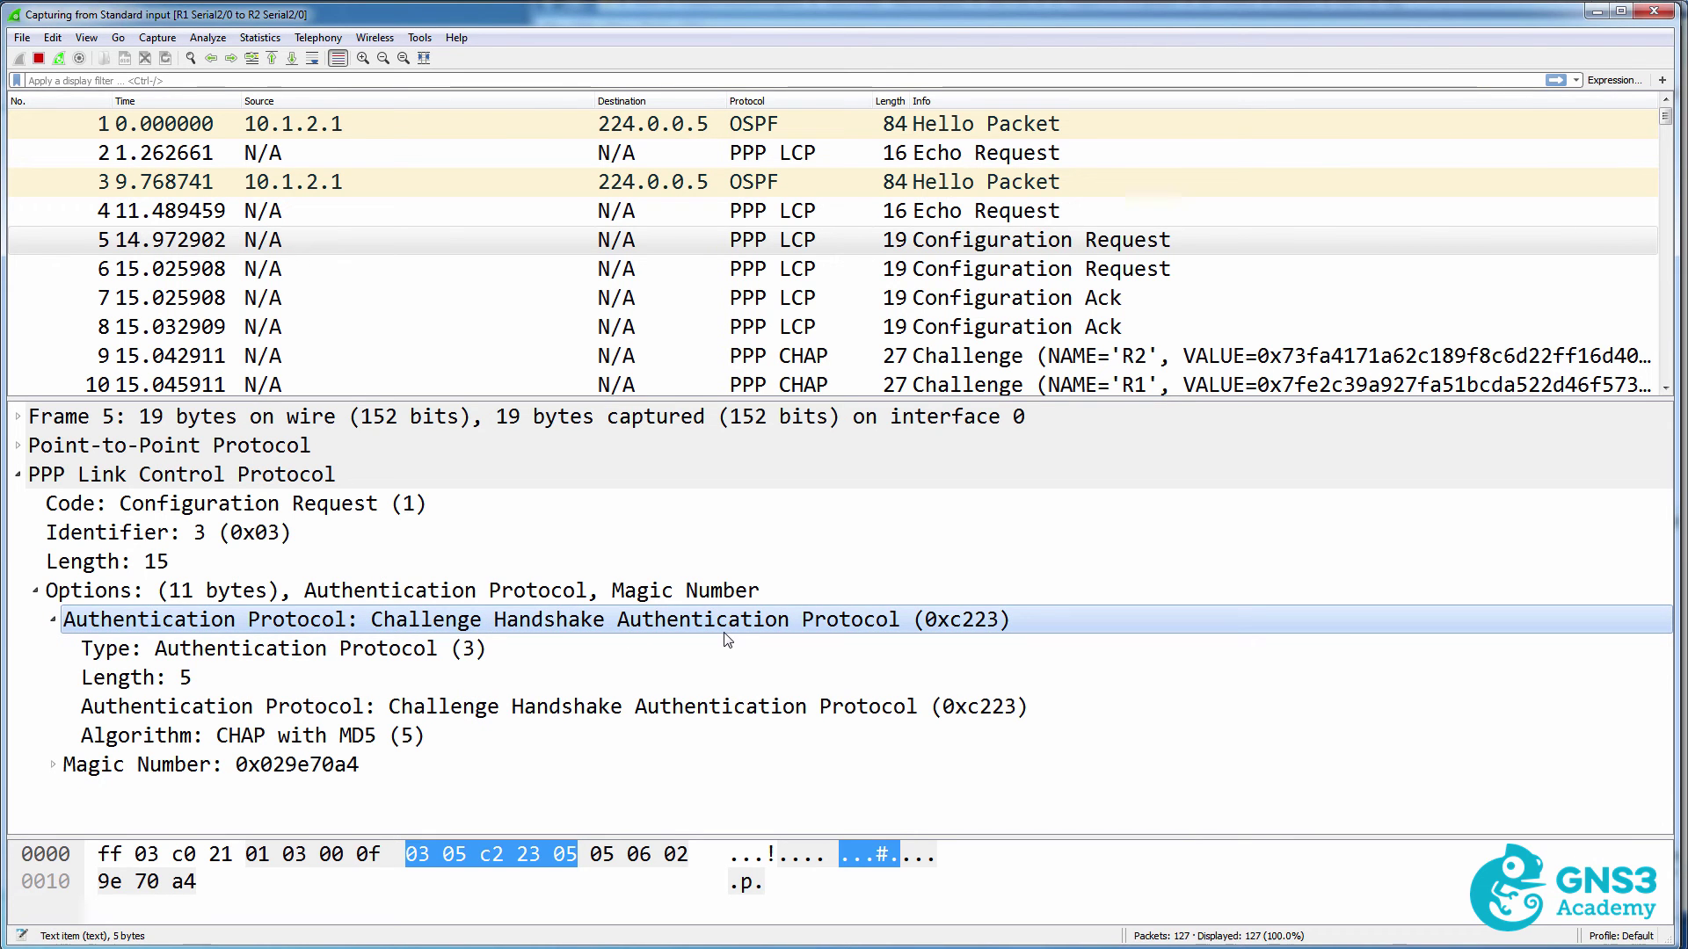
Confirm CHAP with MD5 as the authentication protocol in packets 6–8, including the Configuration Ack.
click(783, 269)
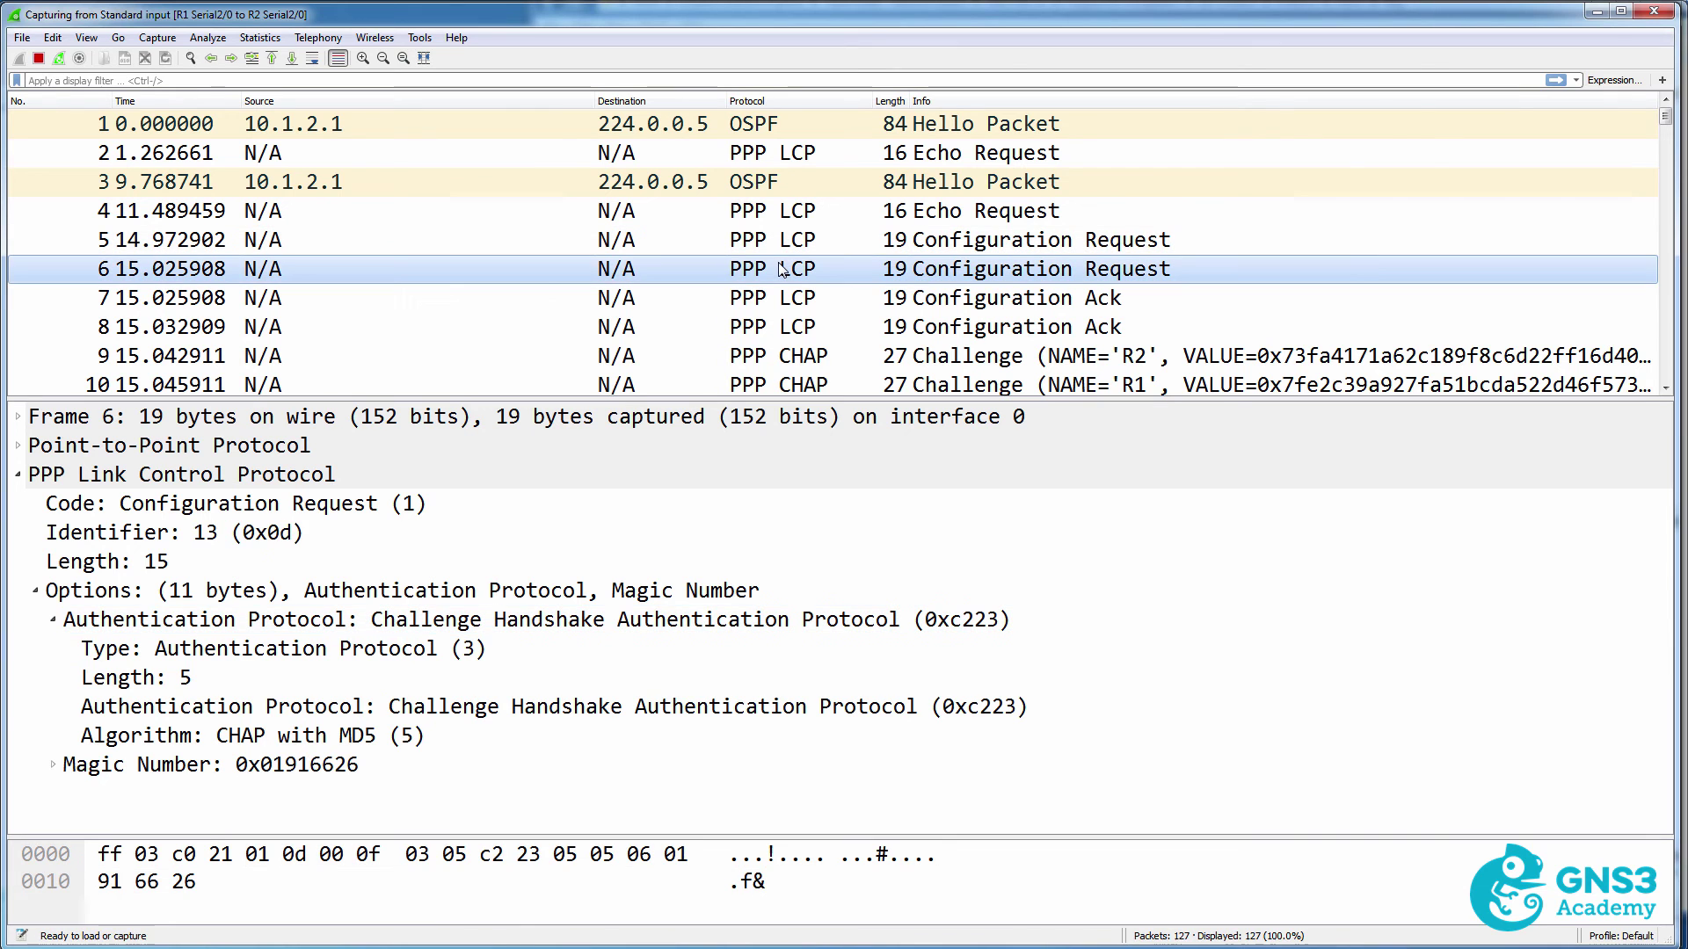
click(557, 708)
click(803, 299)
click(803, 327)
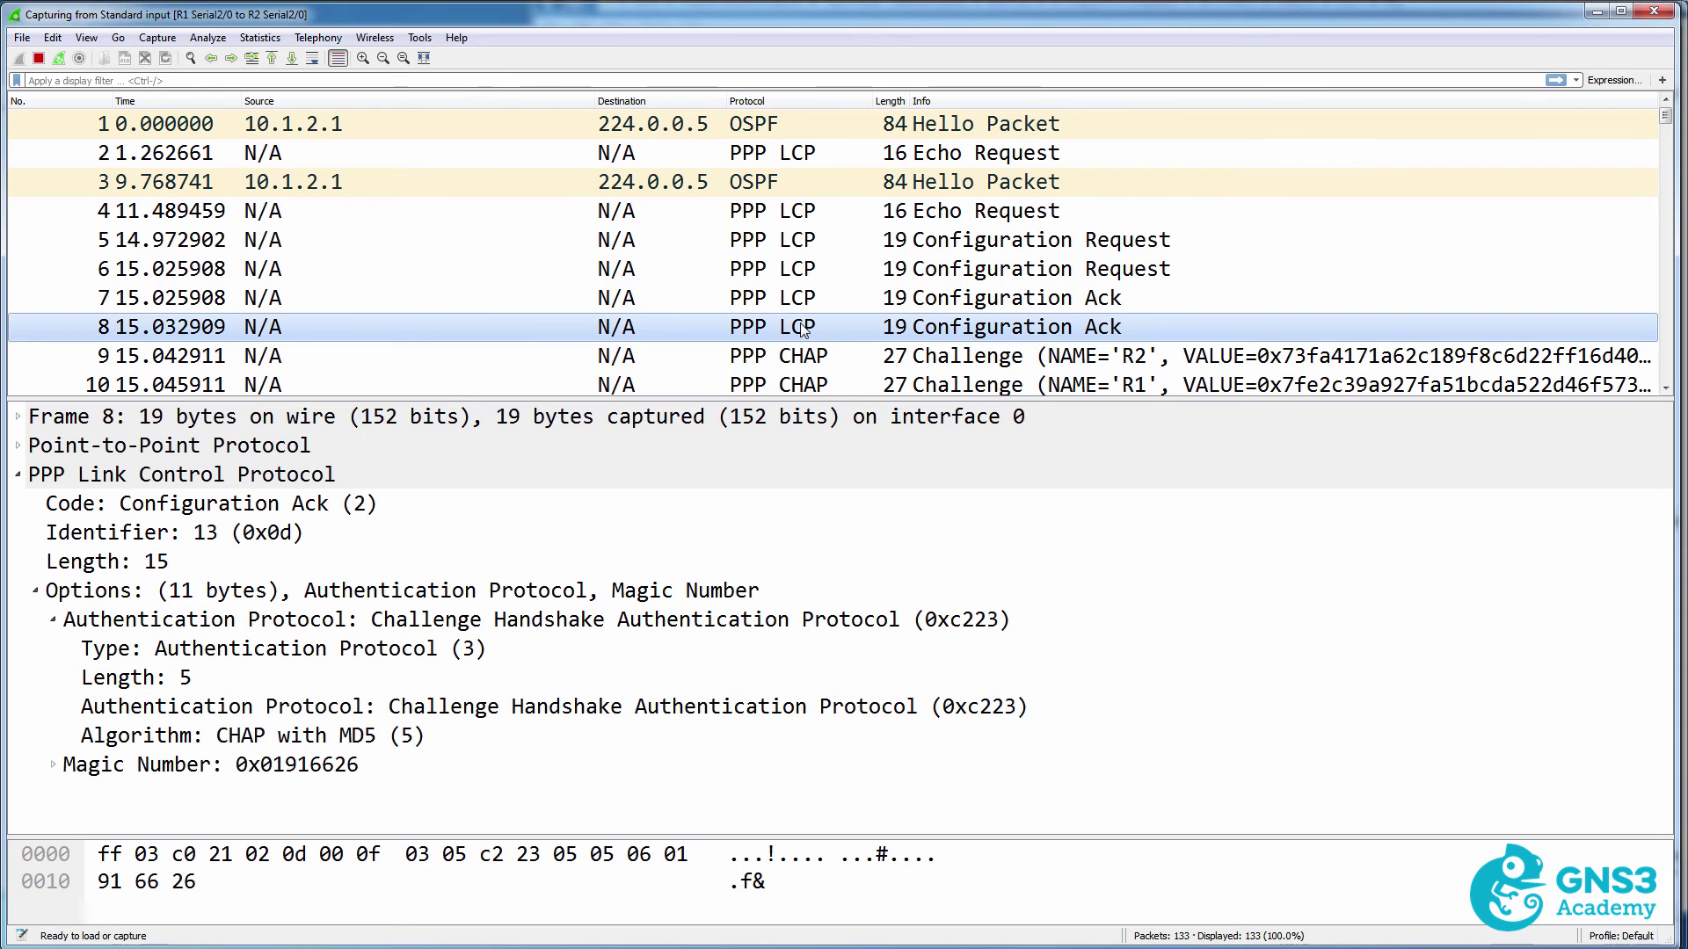
click(258, 741)
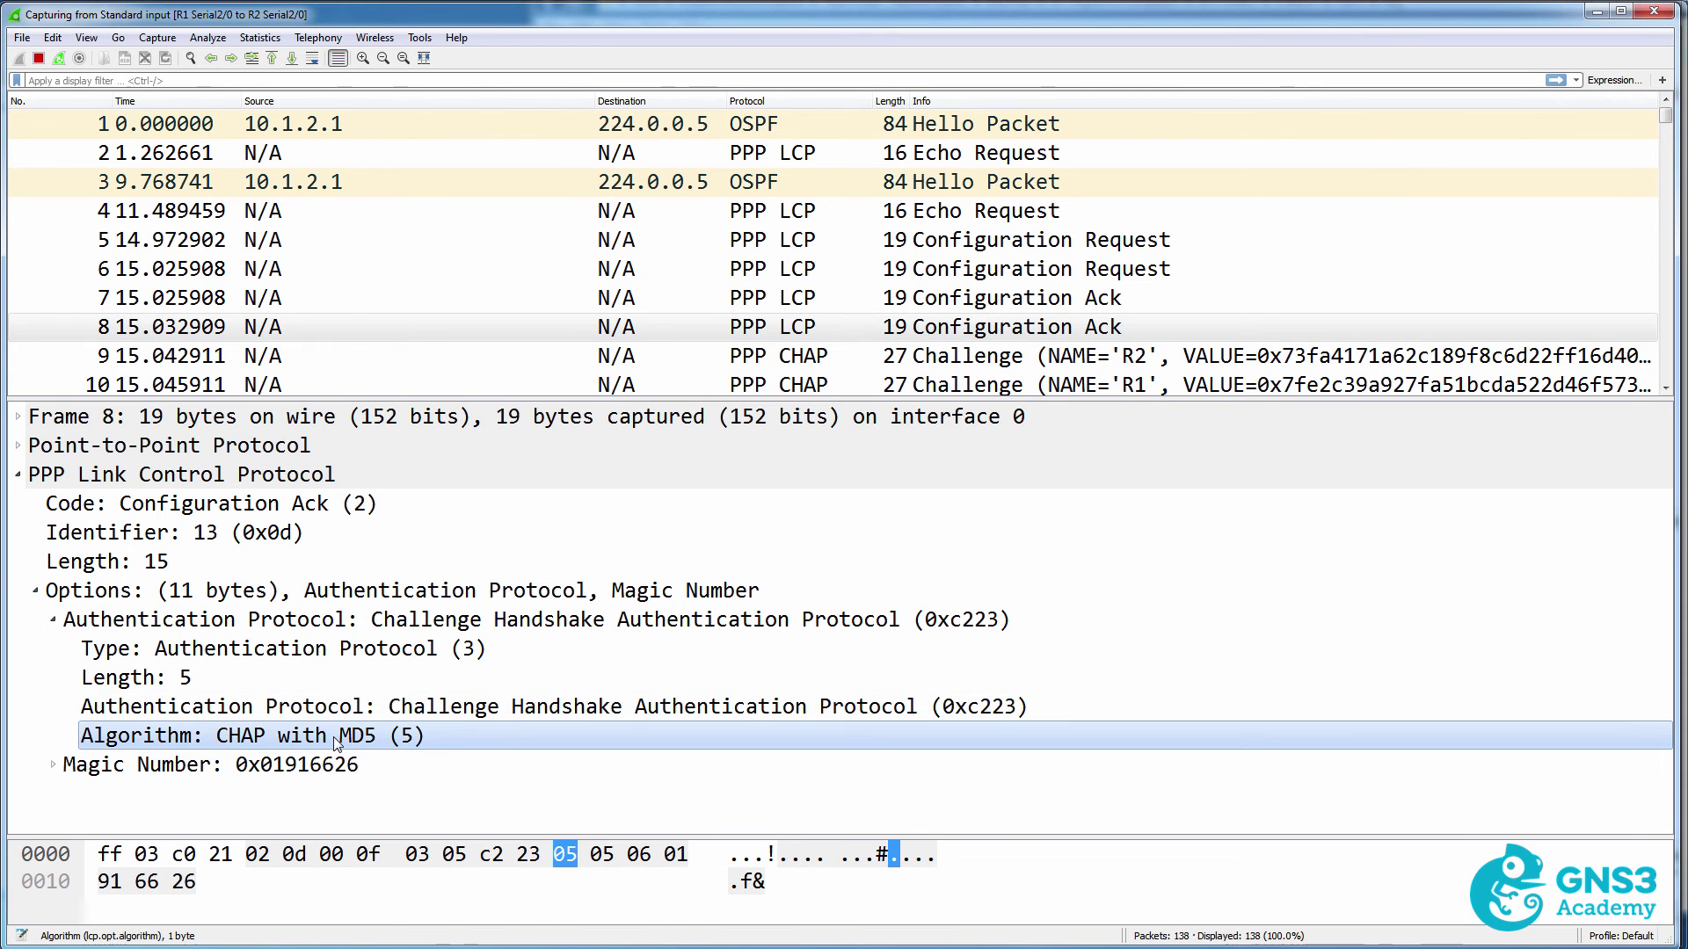
click(338, 765)
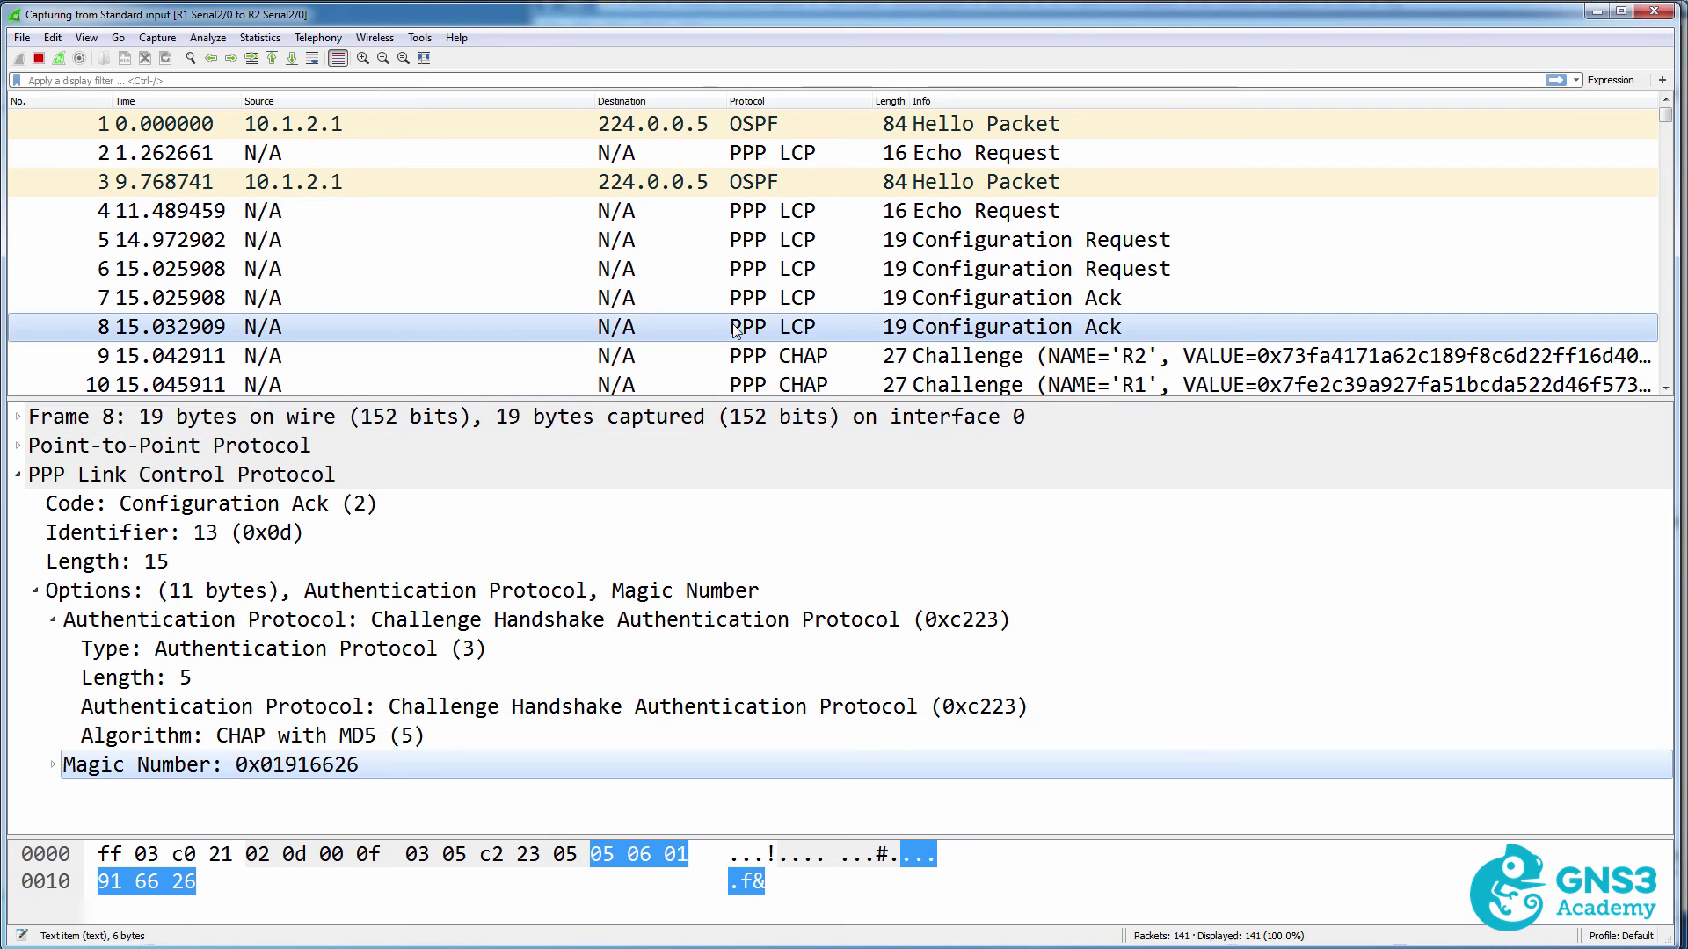
Expand CHAP Challenge packets 9 and 10 to read their Code, Name and Value fields.
click(776, 356)
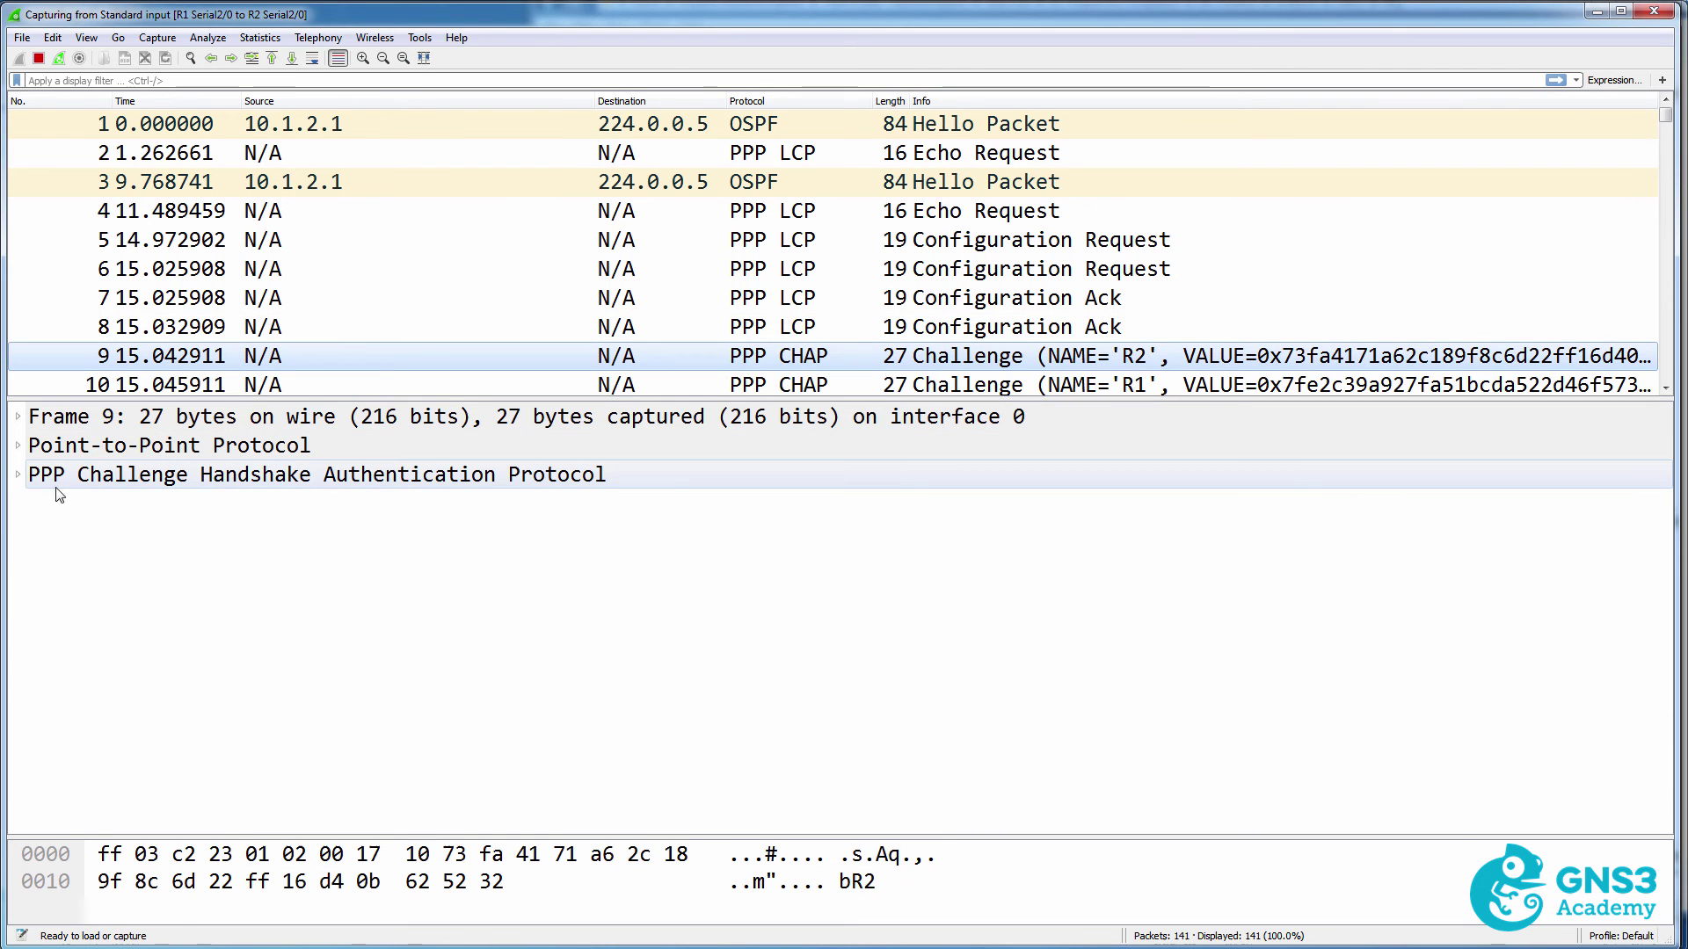
click(18, 475)
click(35, 591)
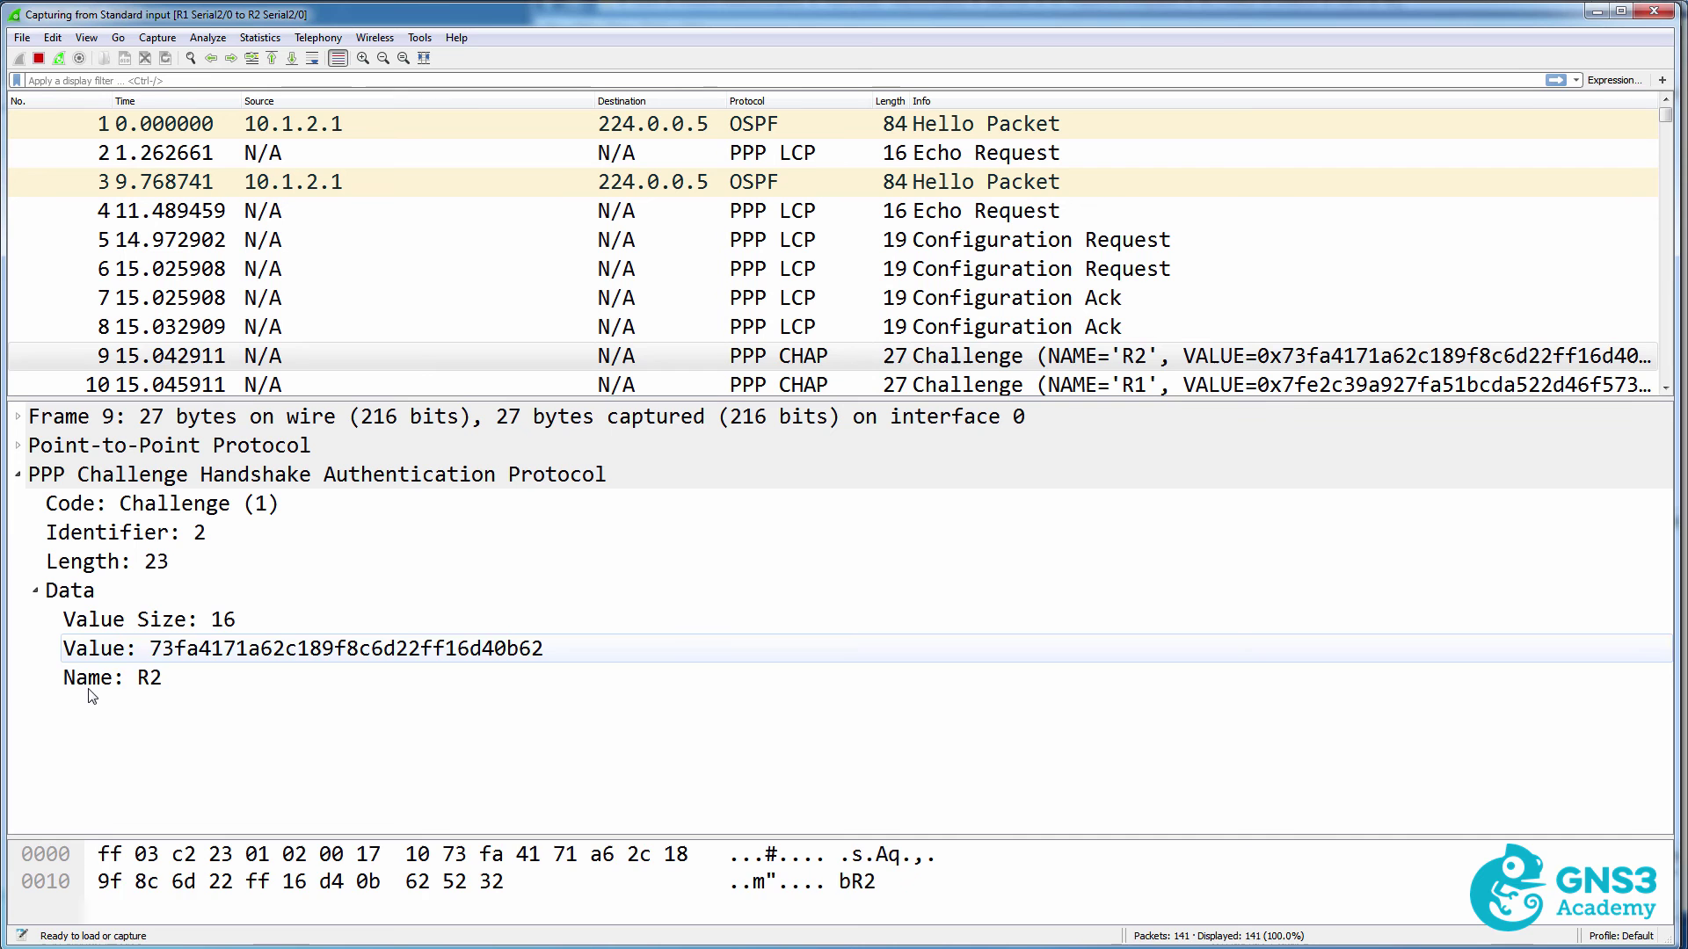
click(134, 652)
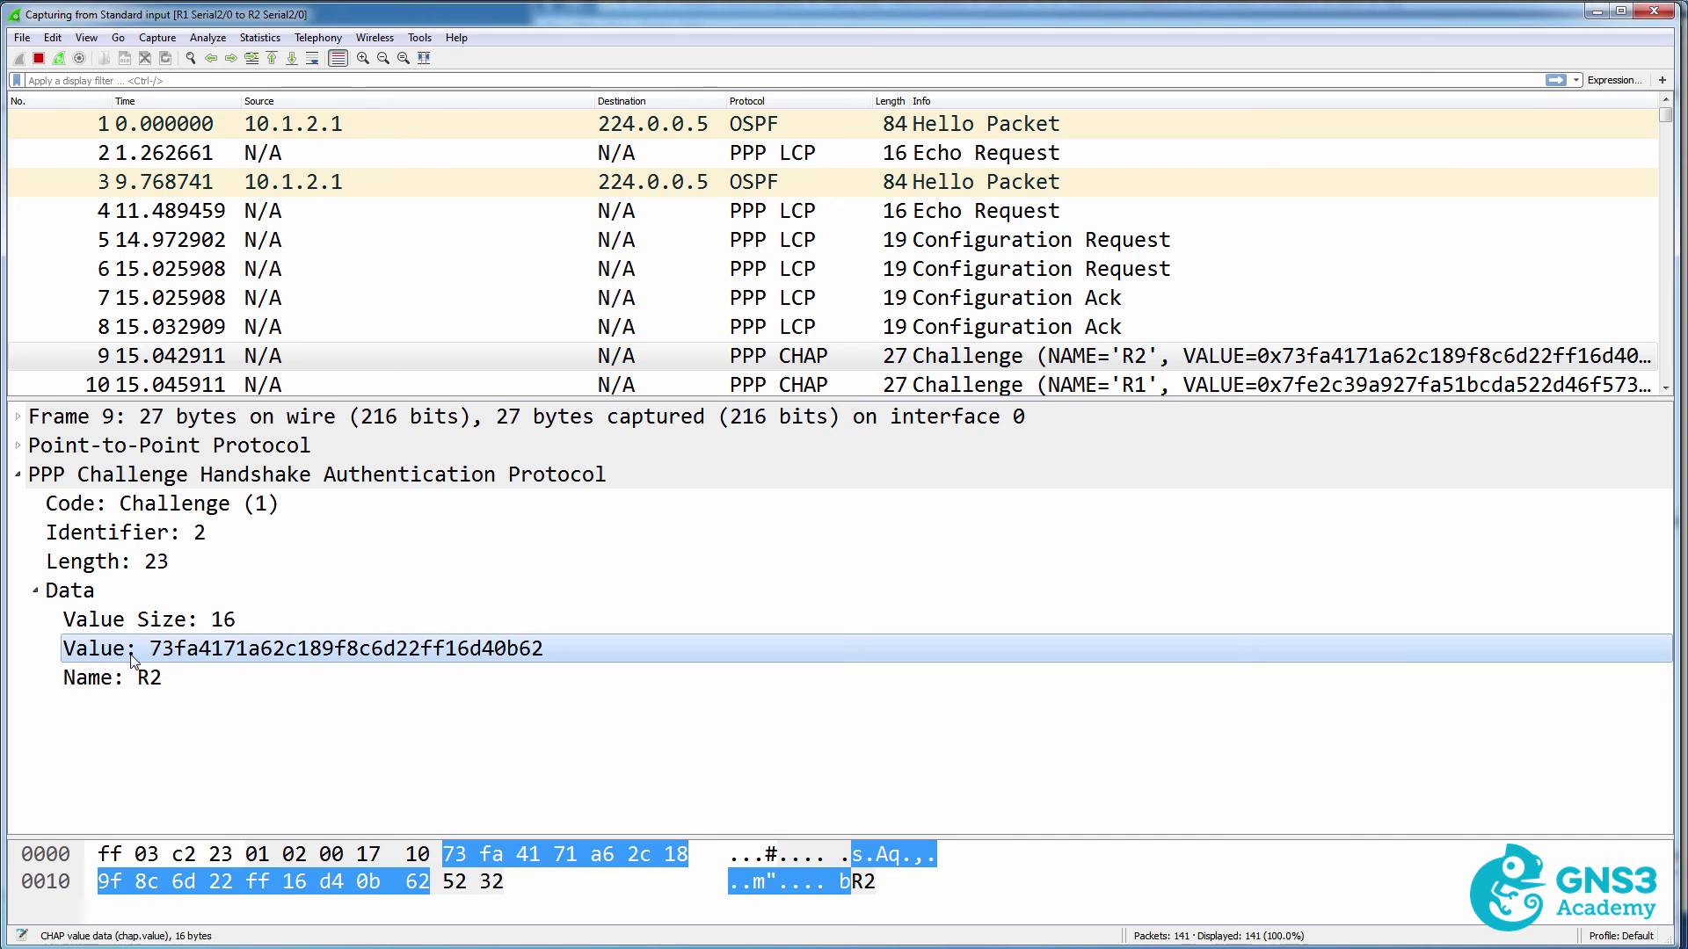
click(787, 382)
scroll(800, 374, down, 1)
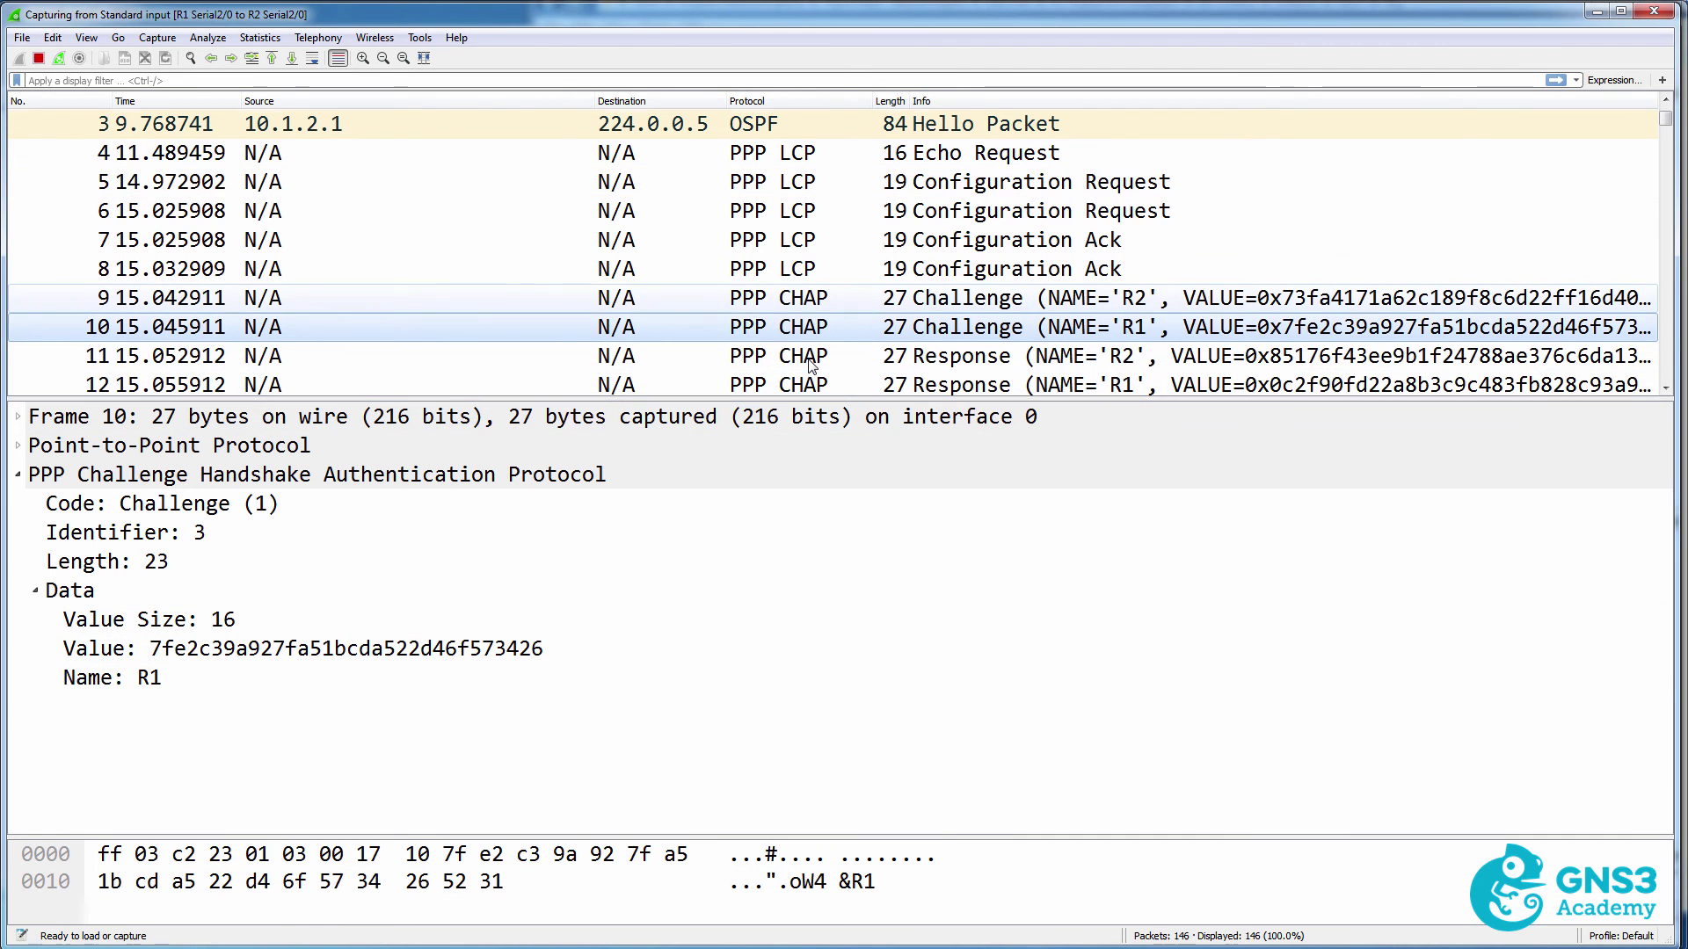
scroll(811, 365, down, 1)
Compare R2's and R1's CHAP responses in packets 11–12, then view Success packets 13 and 14.
click(827, 327)
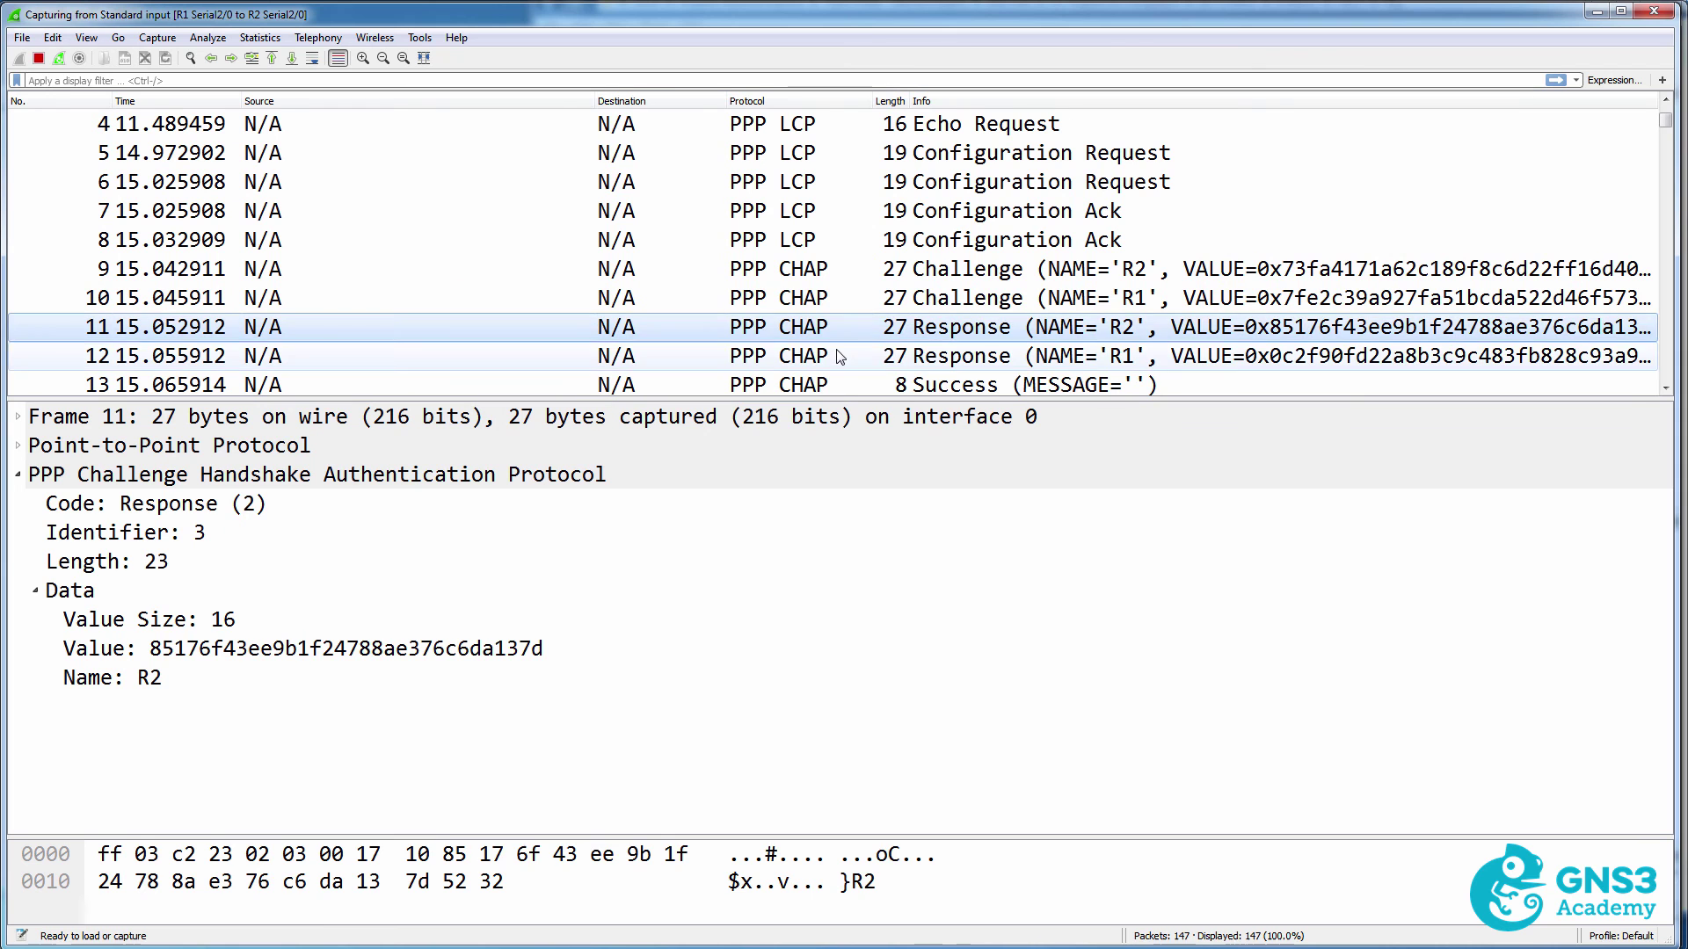
click(835, 355)
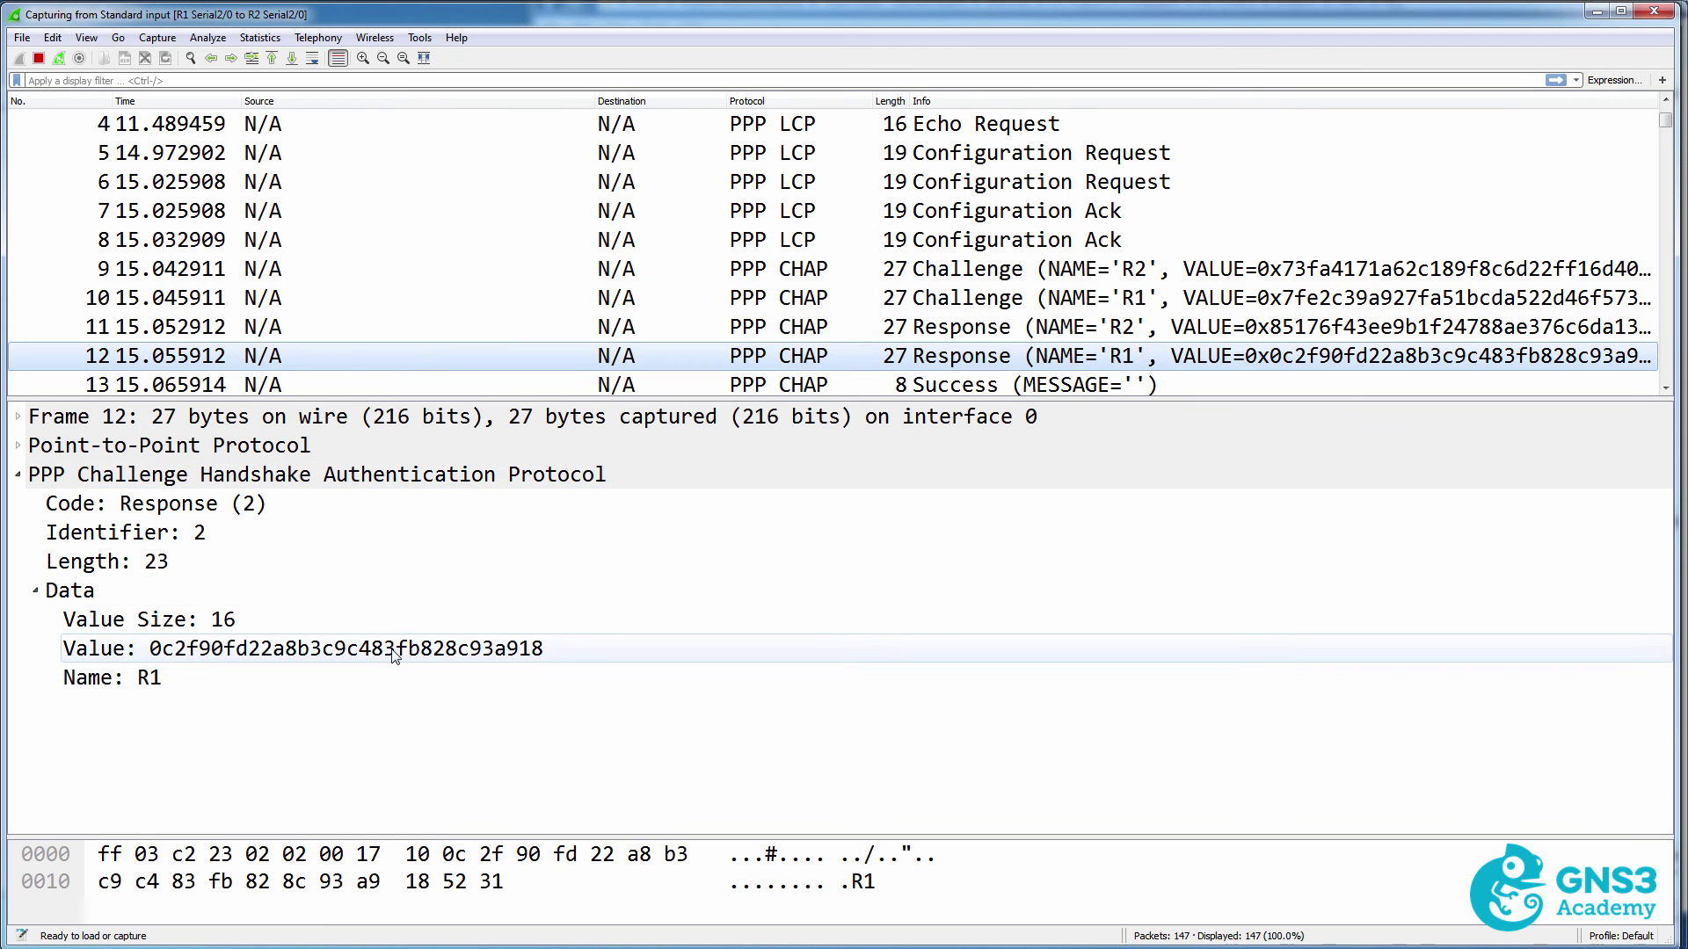
click(696, 273)
click(696, 293)
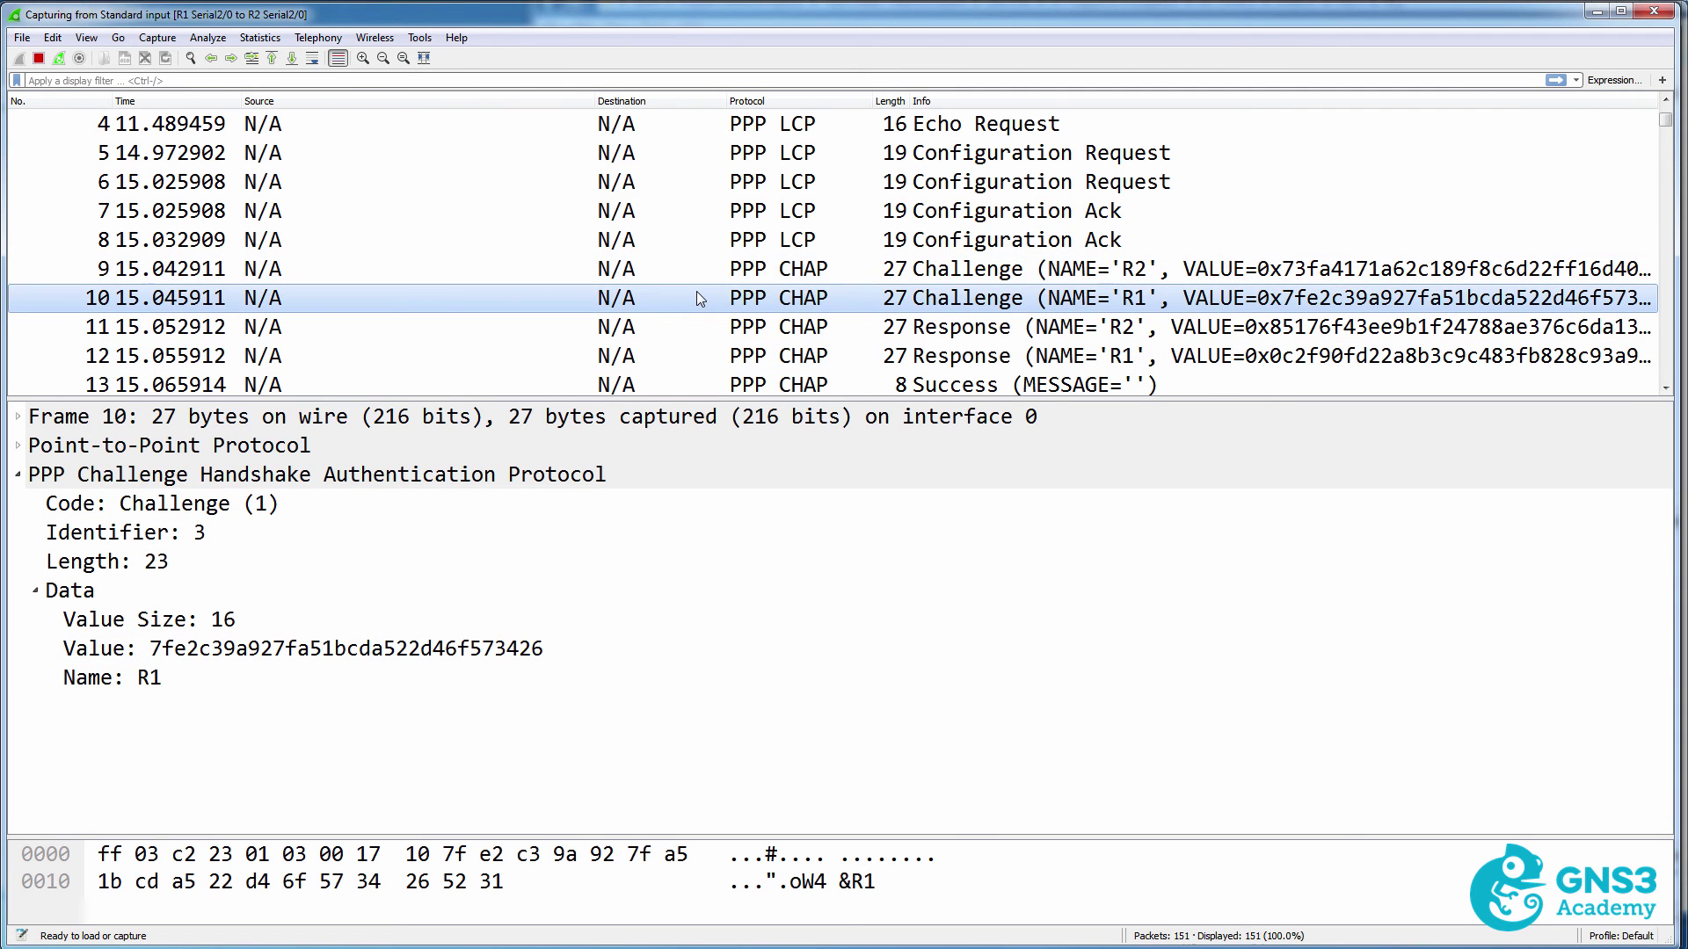
click(685, 338)
click(686, 362)
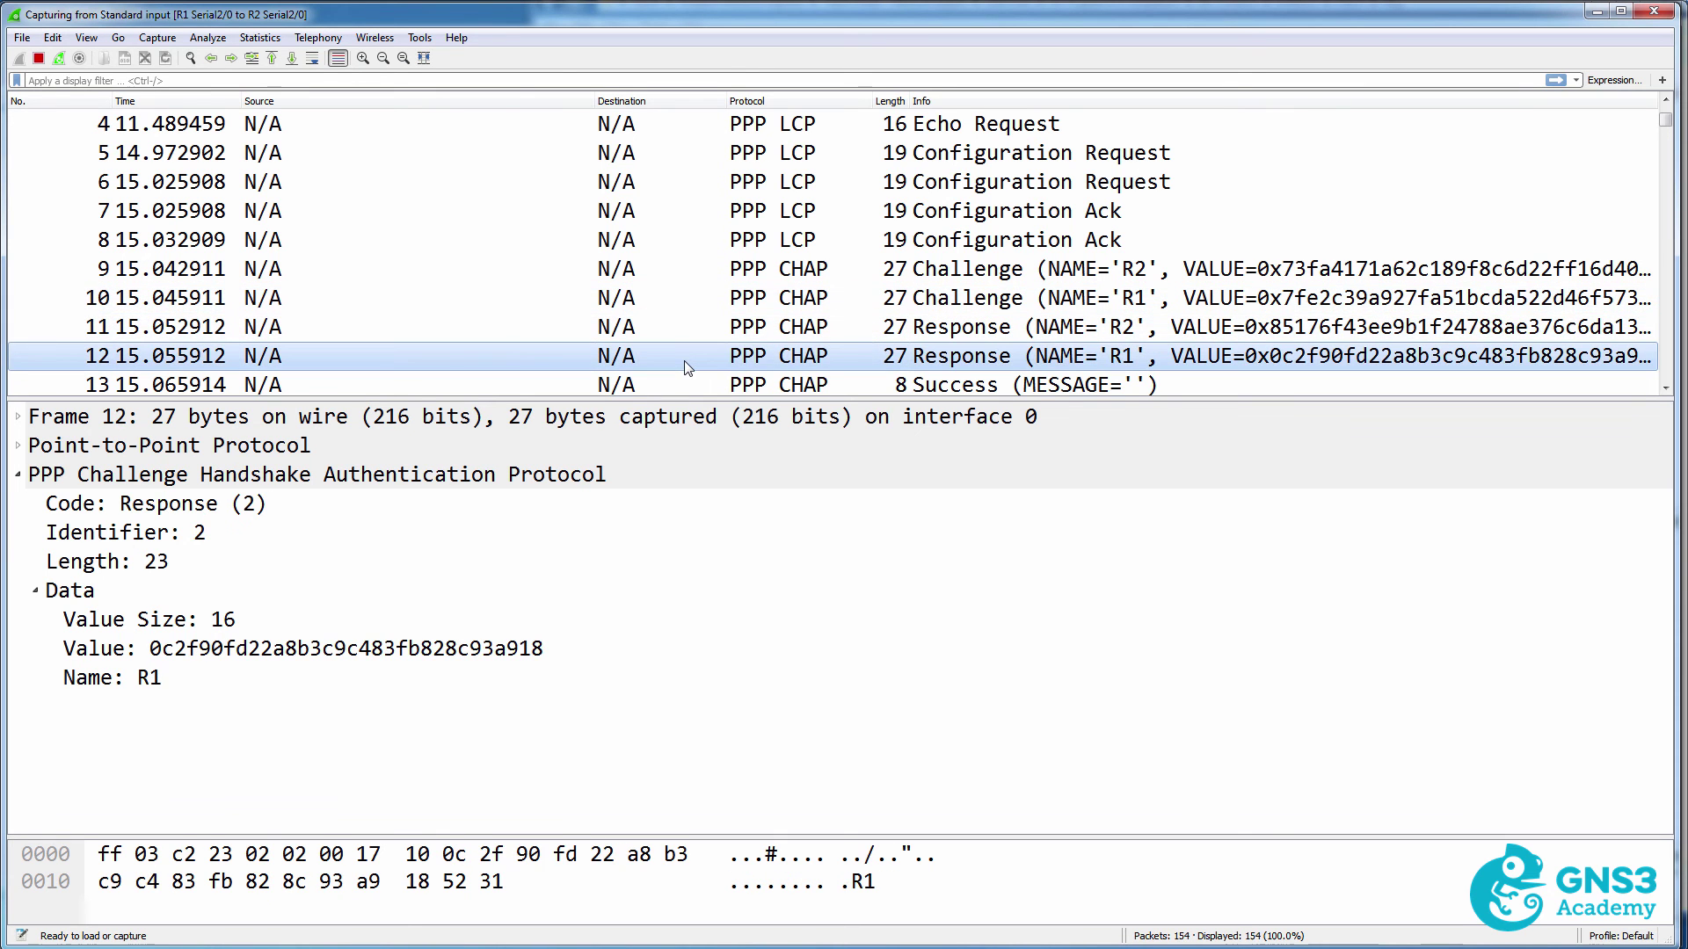
click(495, 649)
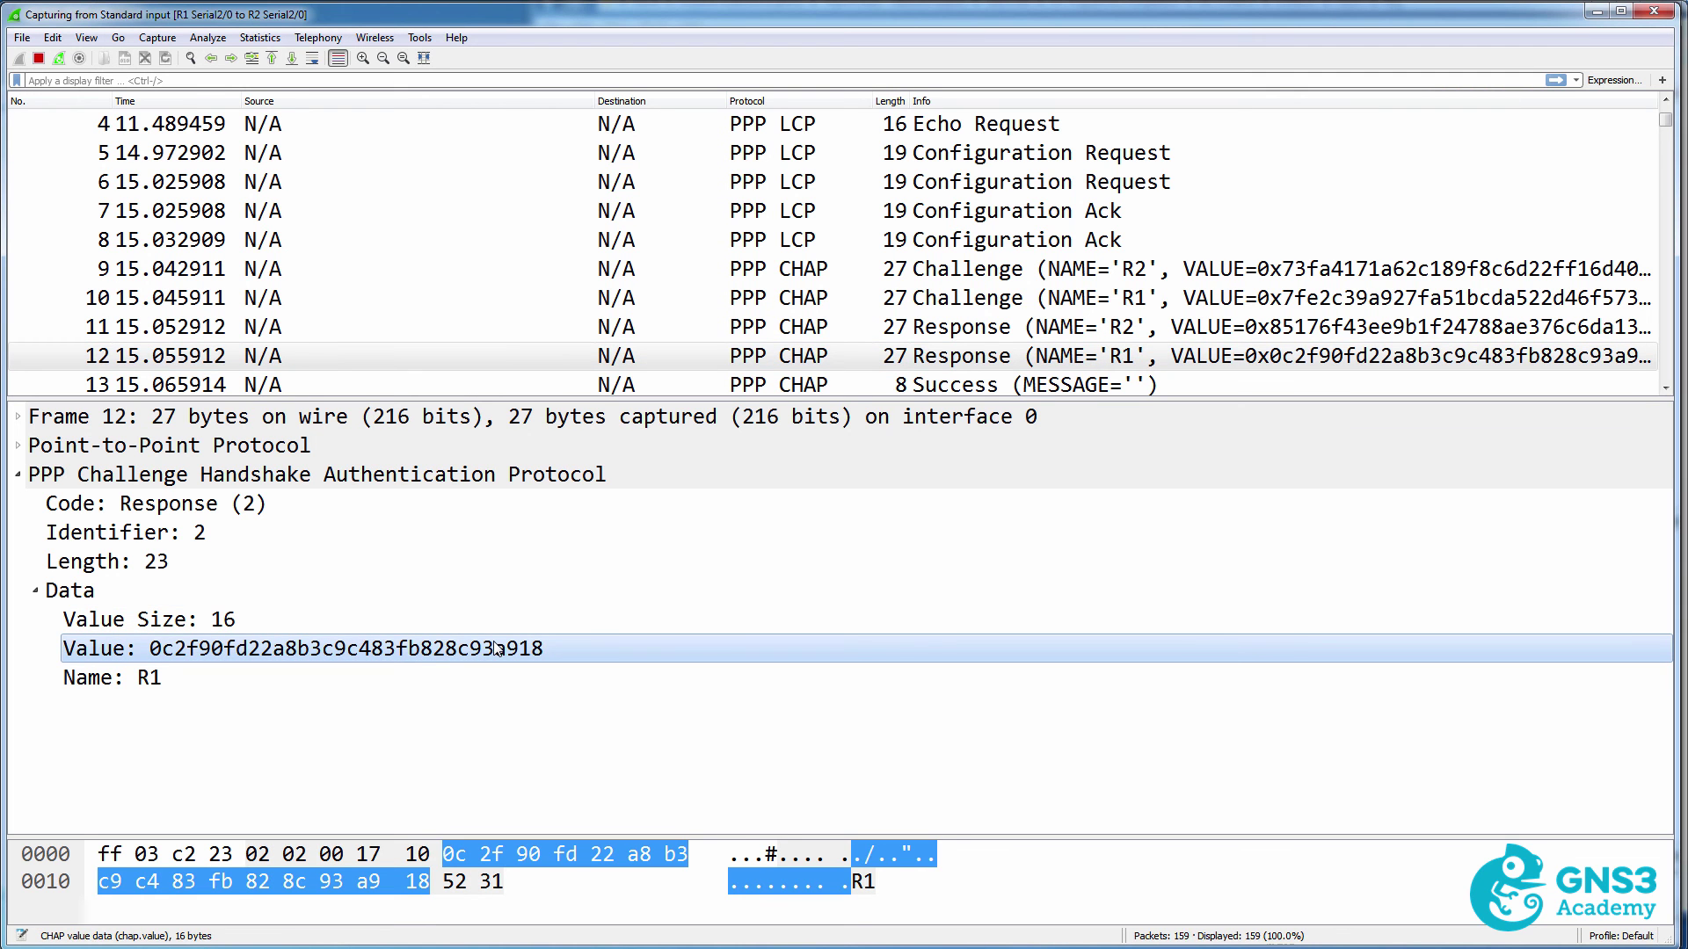
scroll(816, 325, down, 3)
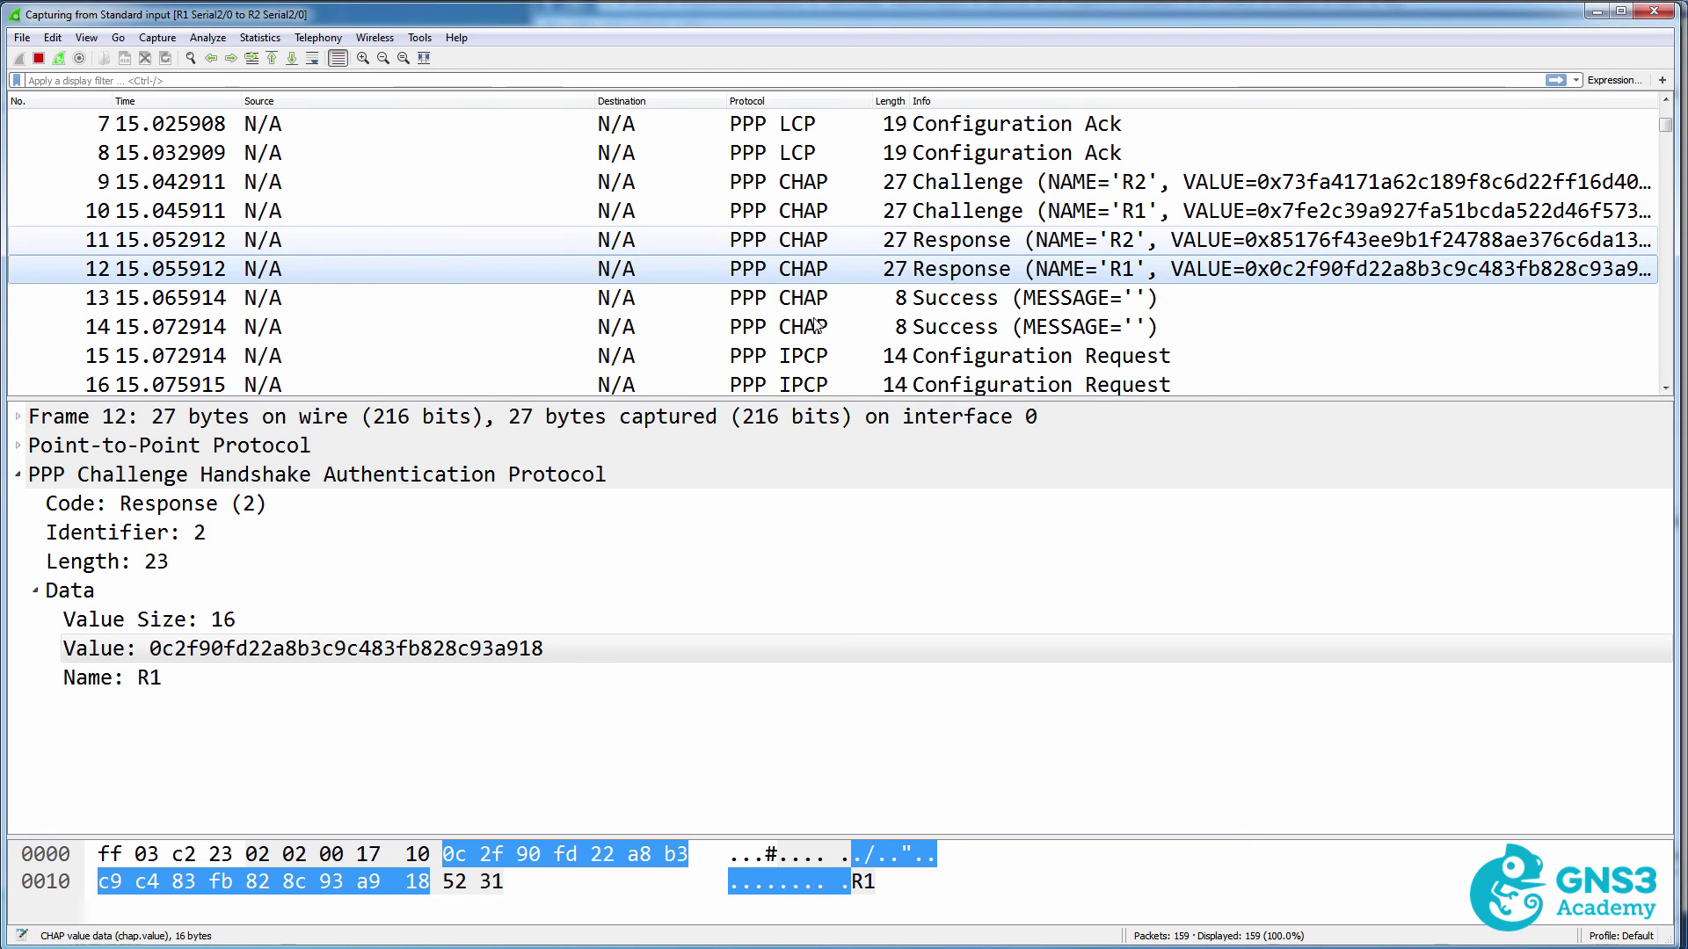
click(813, 302)
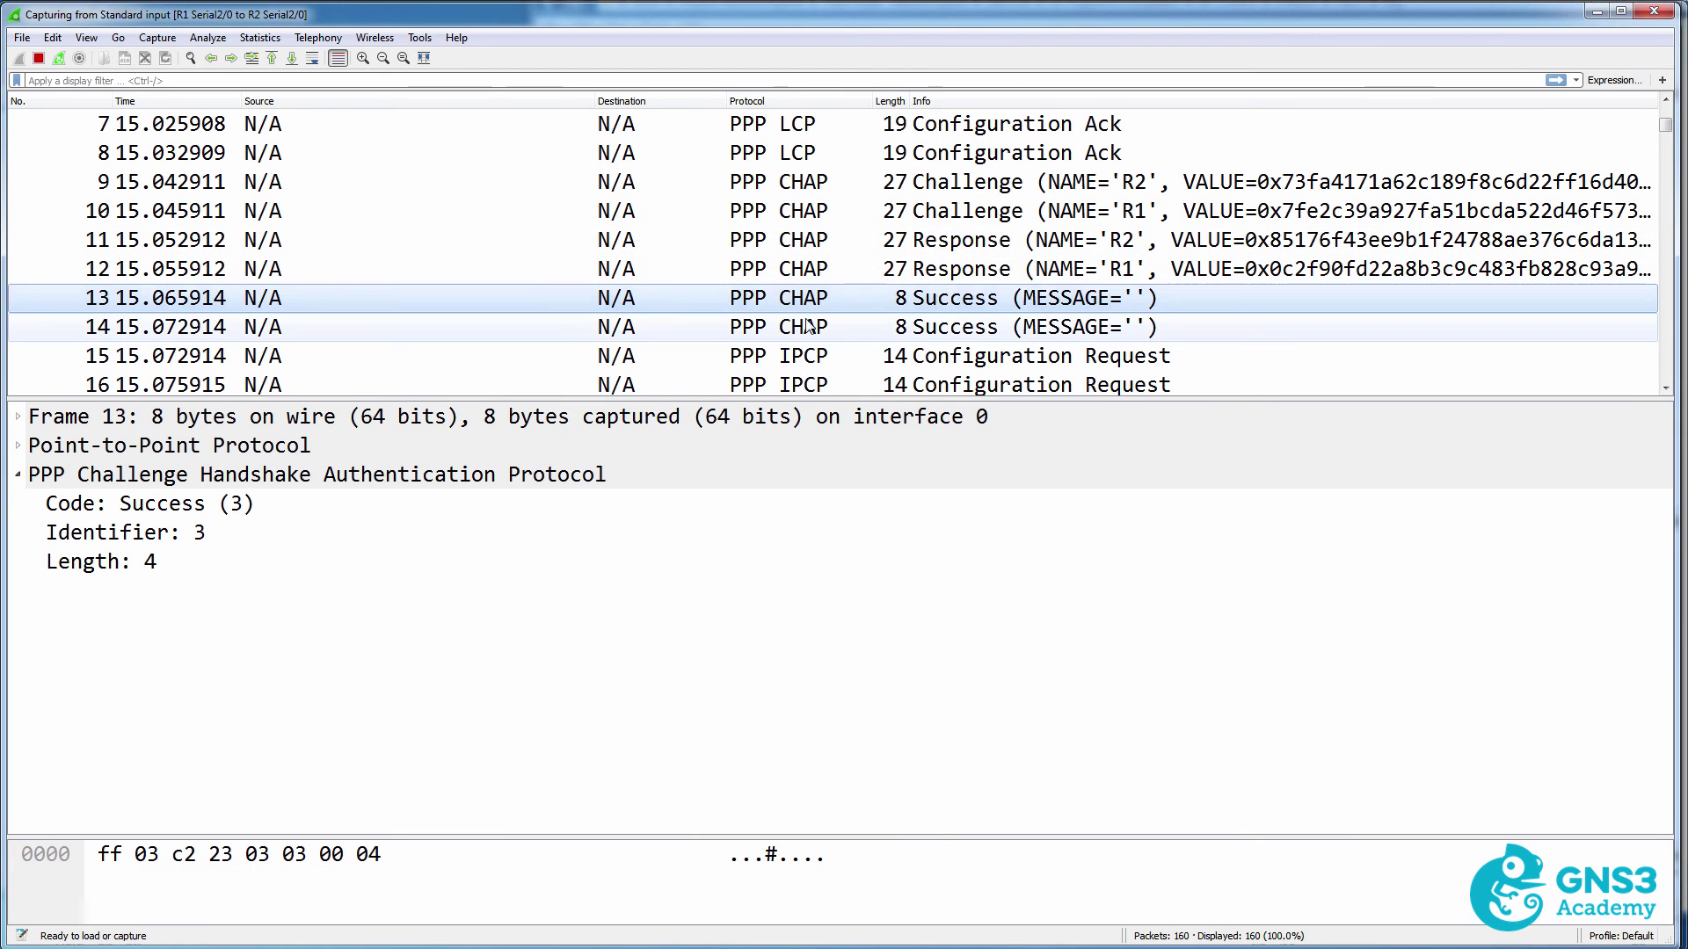
click(808, 327)
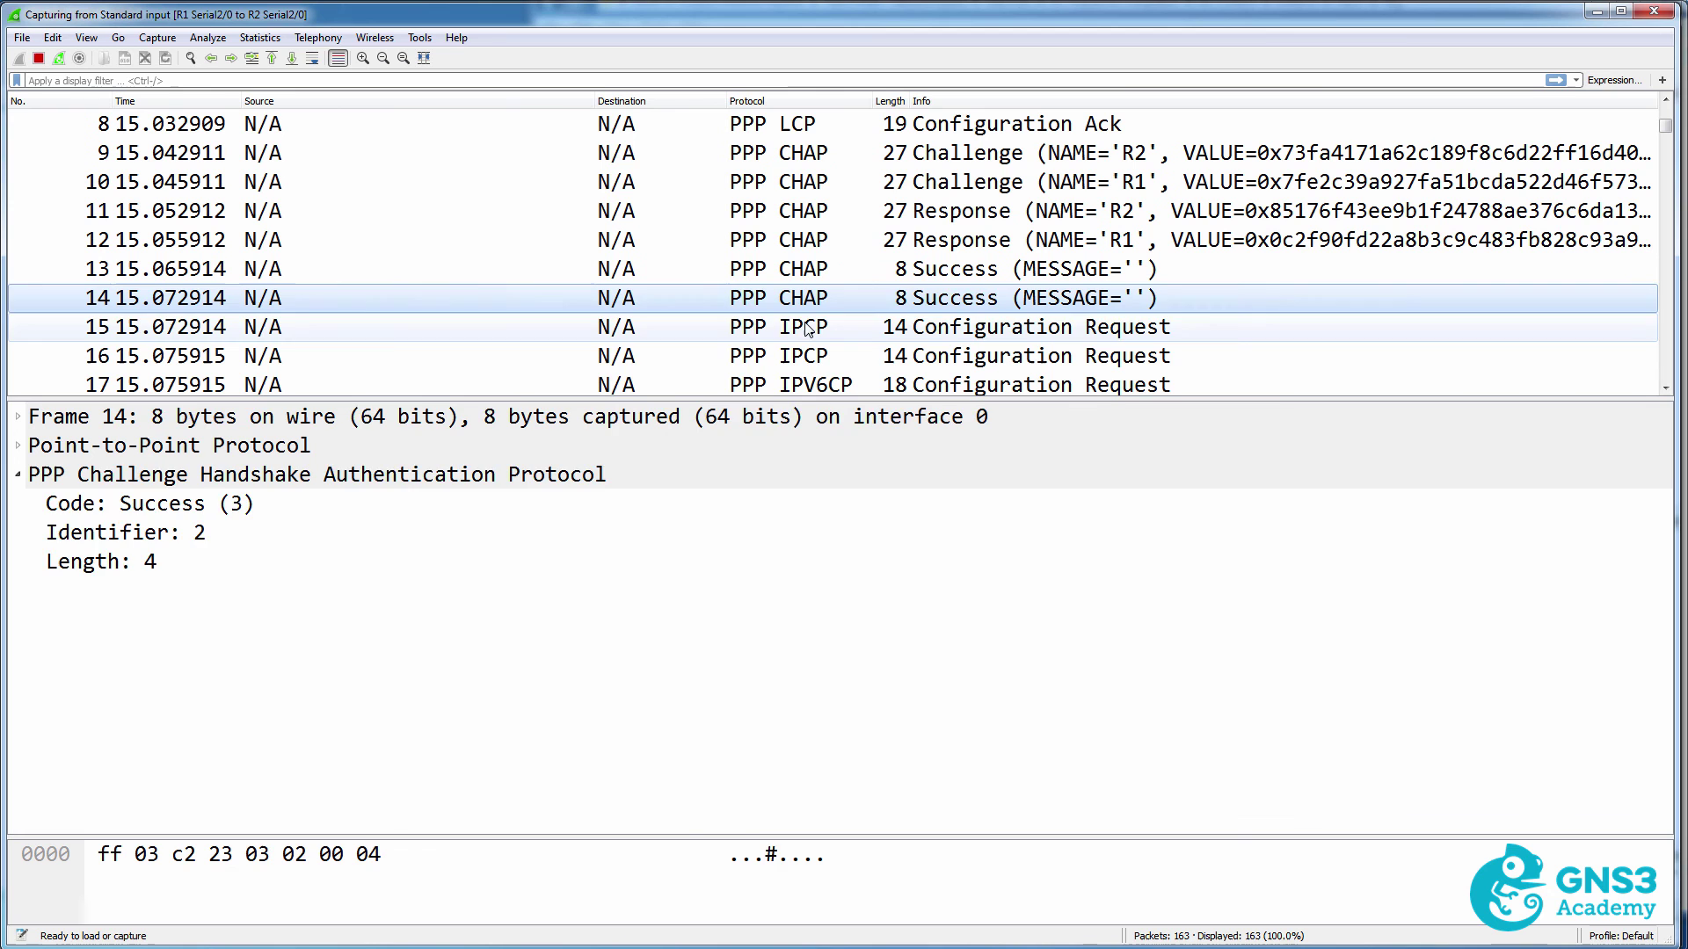
Examine IPCP, IPV6CP and CDPCP packets 15–20, including the PPP protocol field 0x8021.
click(807, 338)
click(31, 479)
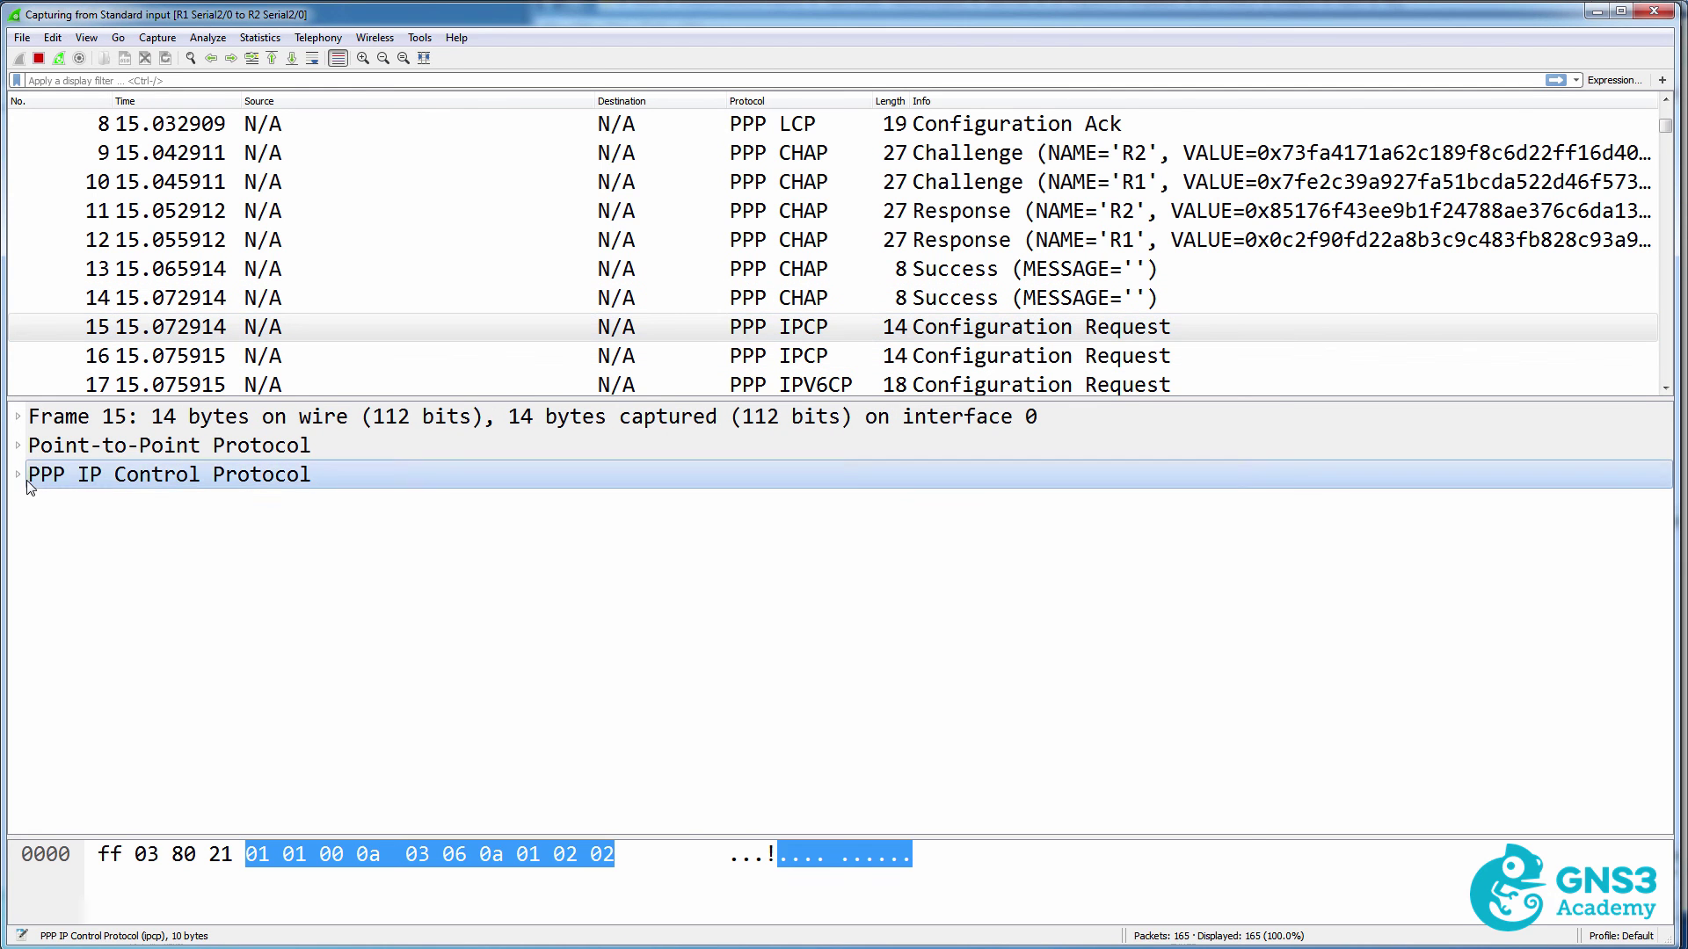
click(19, 476)
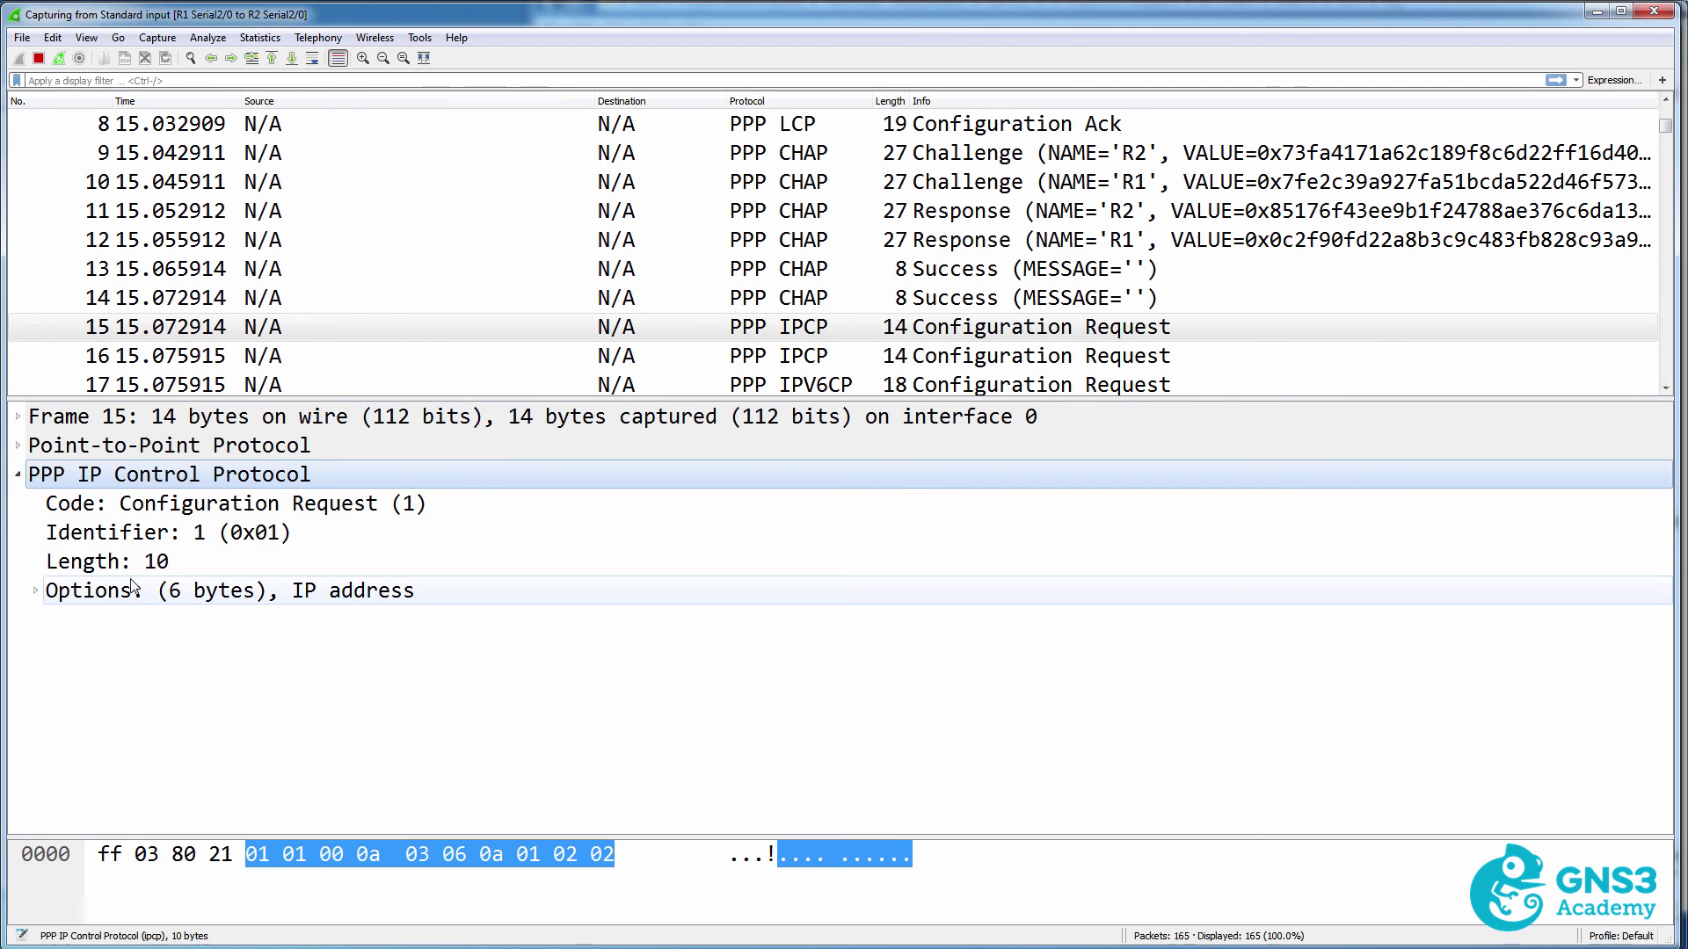
click(19, 445)
click(267, 533)
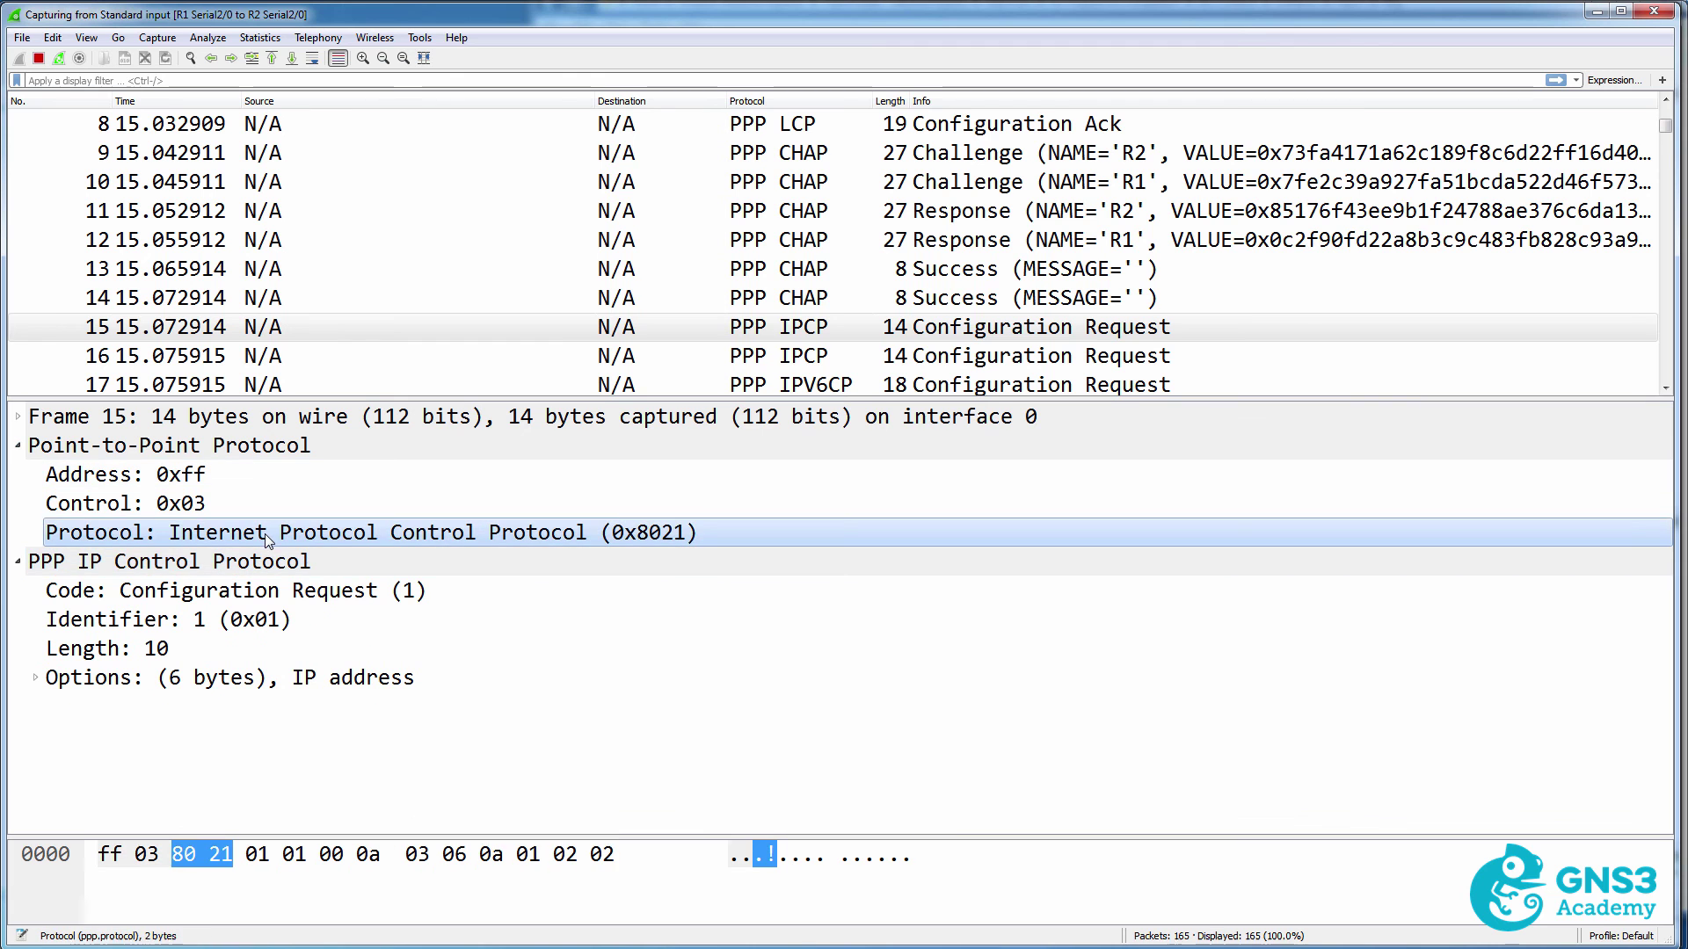
scroll(844, 356, down, 1)
click(848, 327)
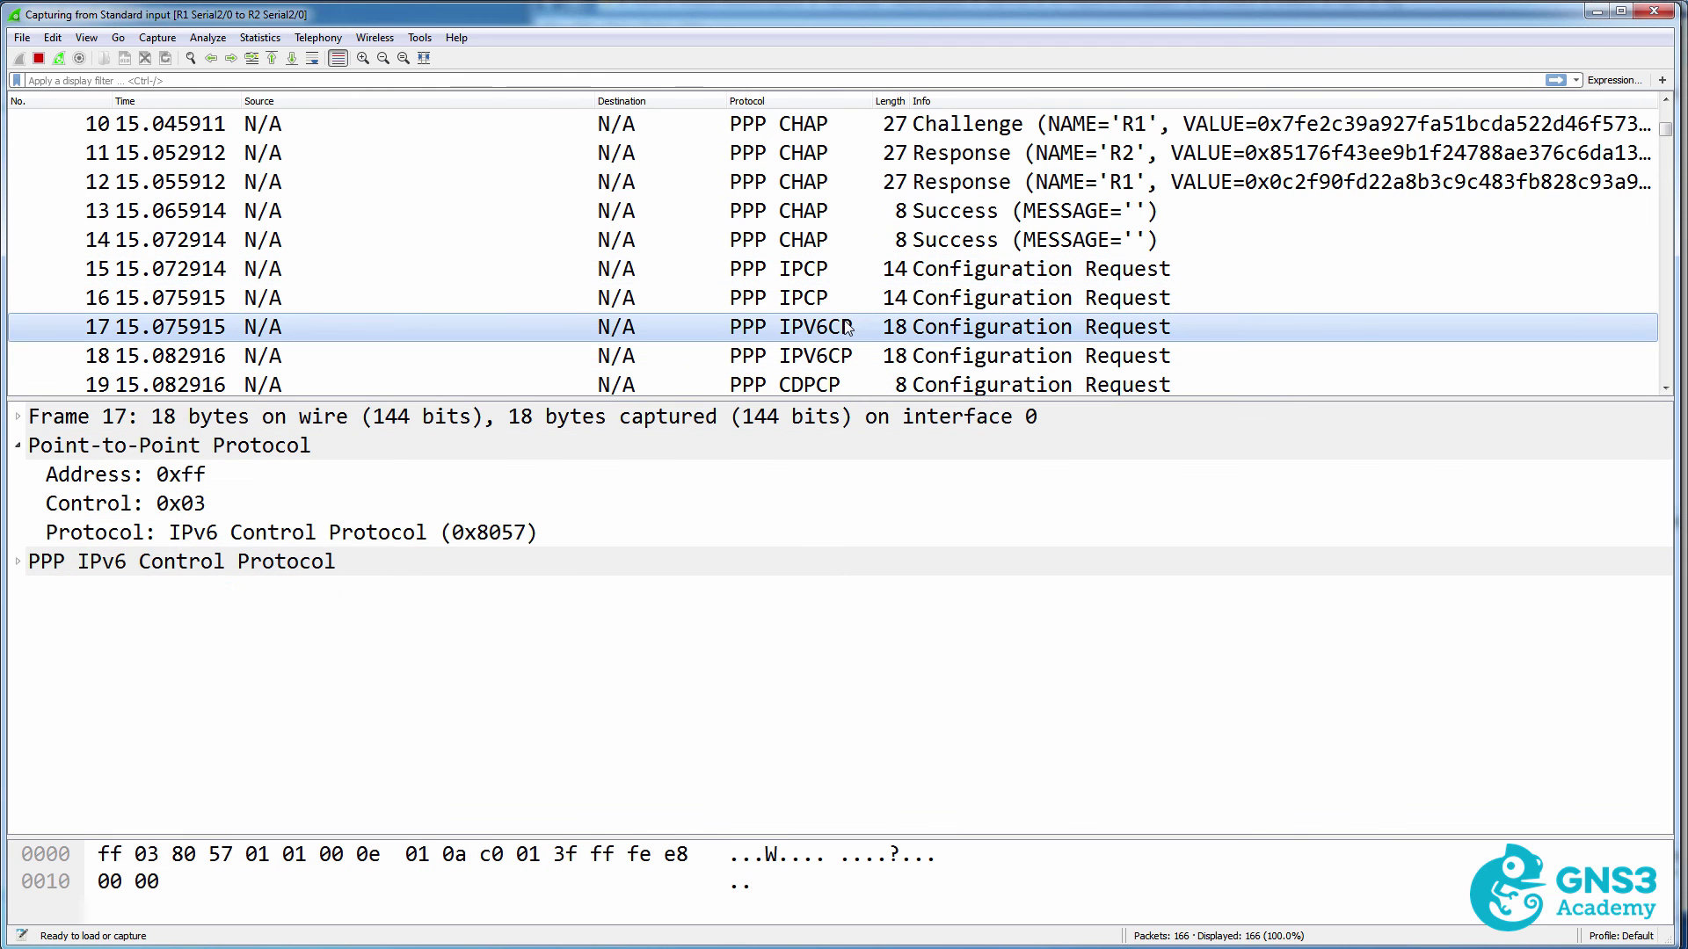
scroll(866, 330, down, 2)
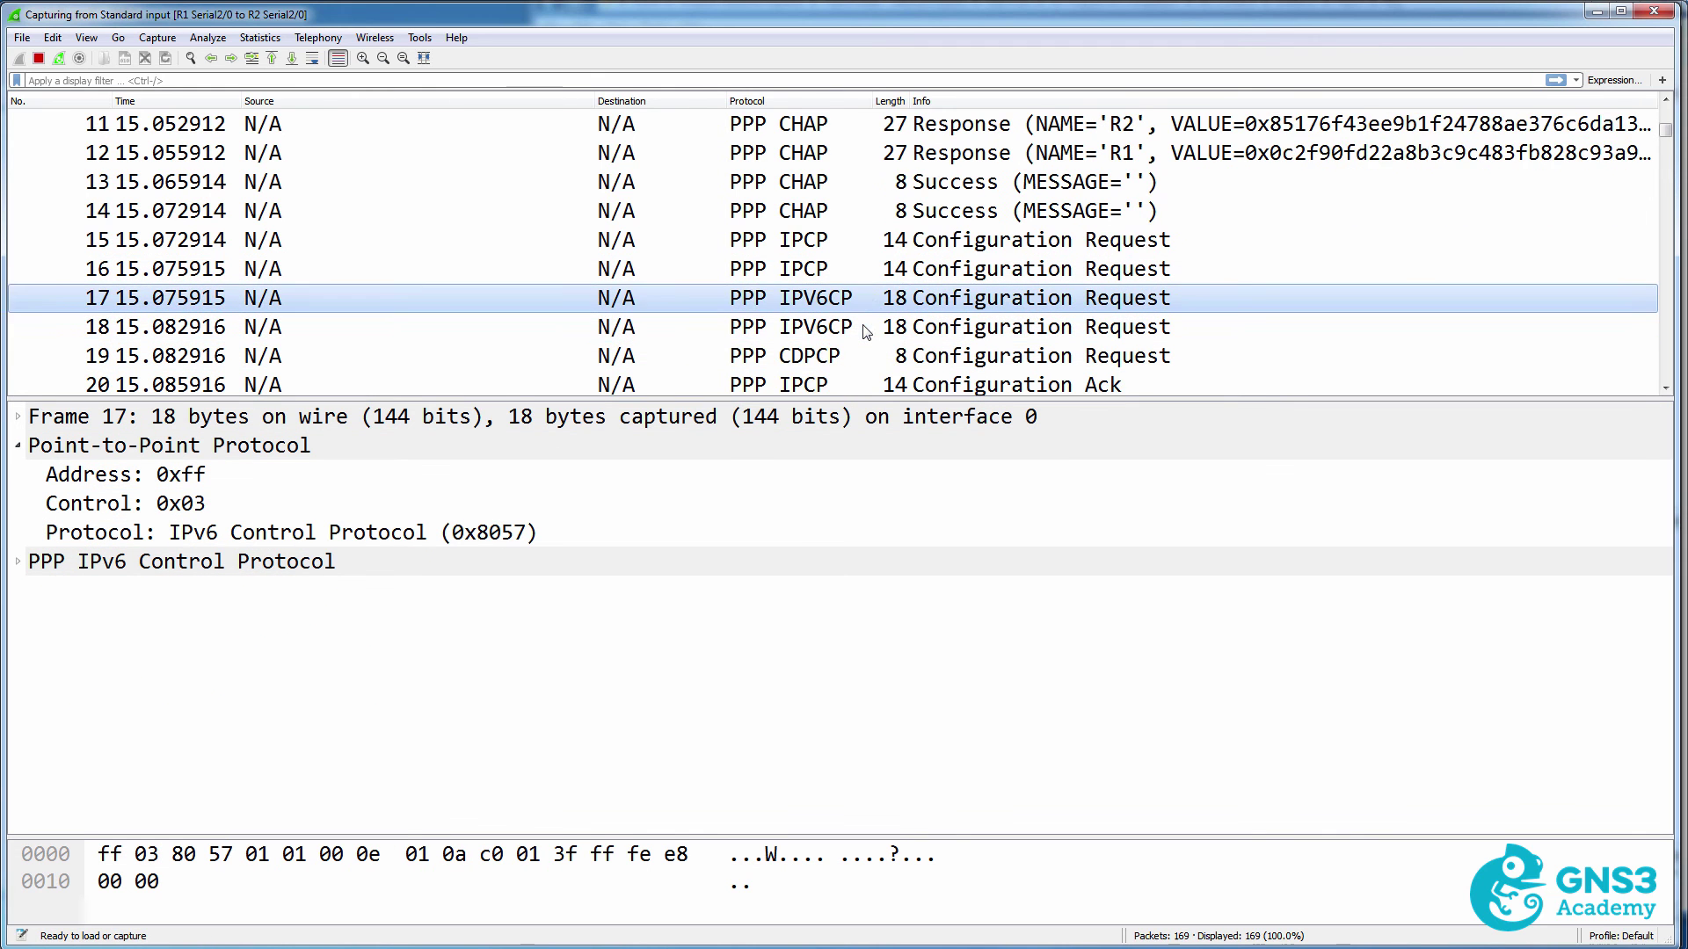
click(846, 328)
click(840, 356)
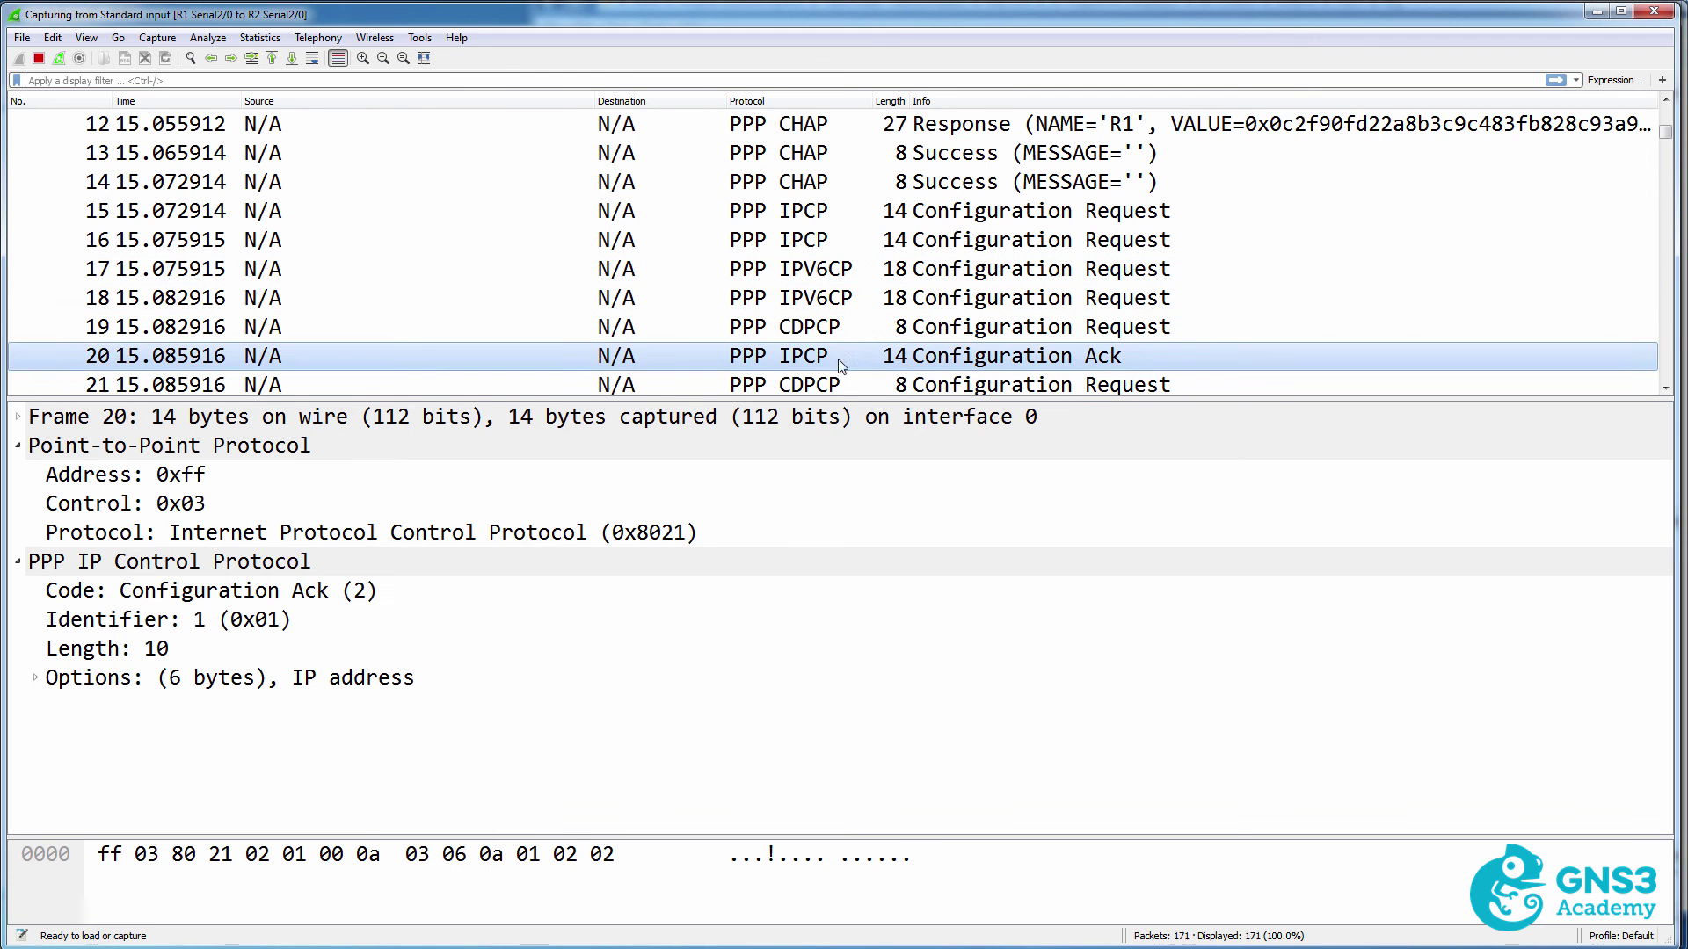
scroll(837, 356, down, 5)
Review ICMPv6 packets 27–28, OSPF Hello 29, and LCP Echo Request/Reply packets 65–66.
click(814, 278)
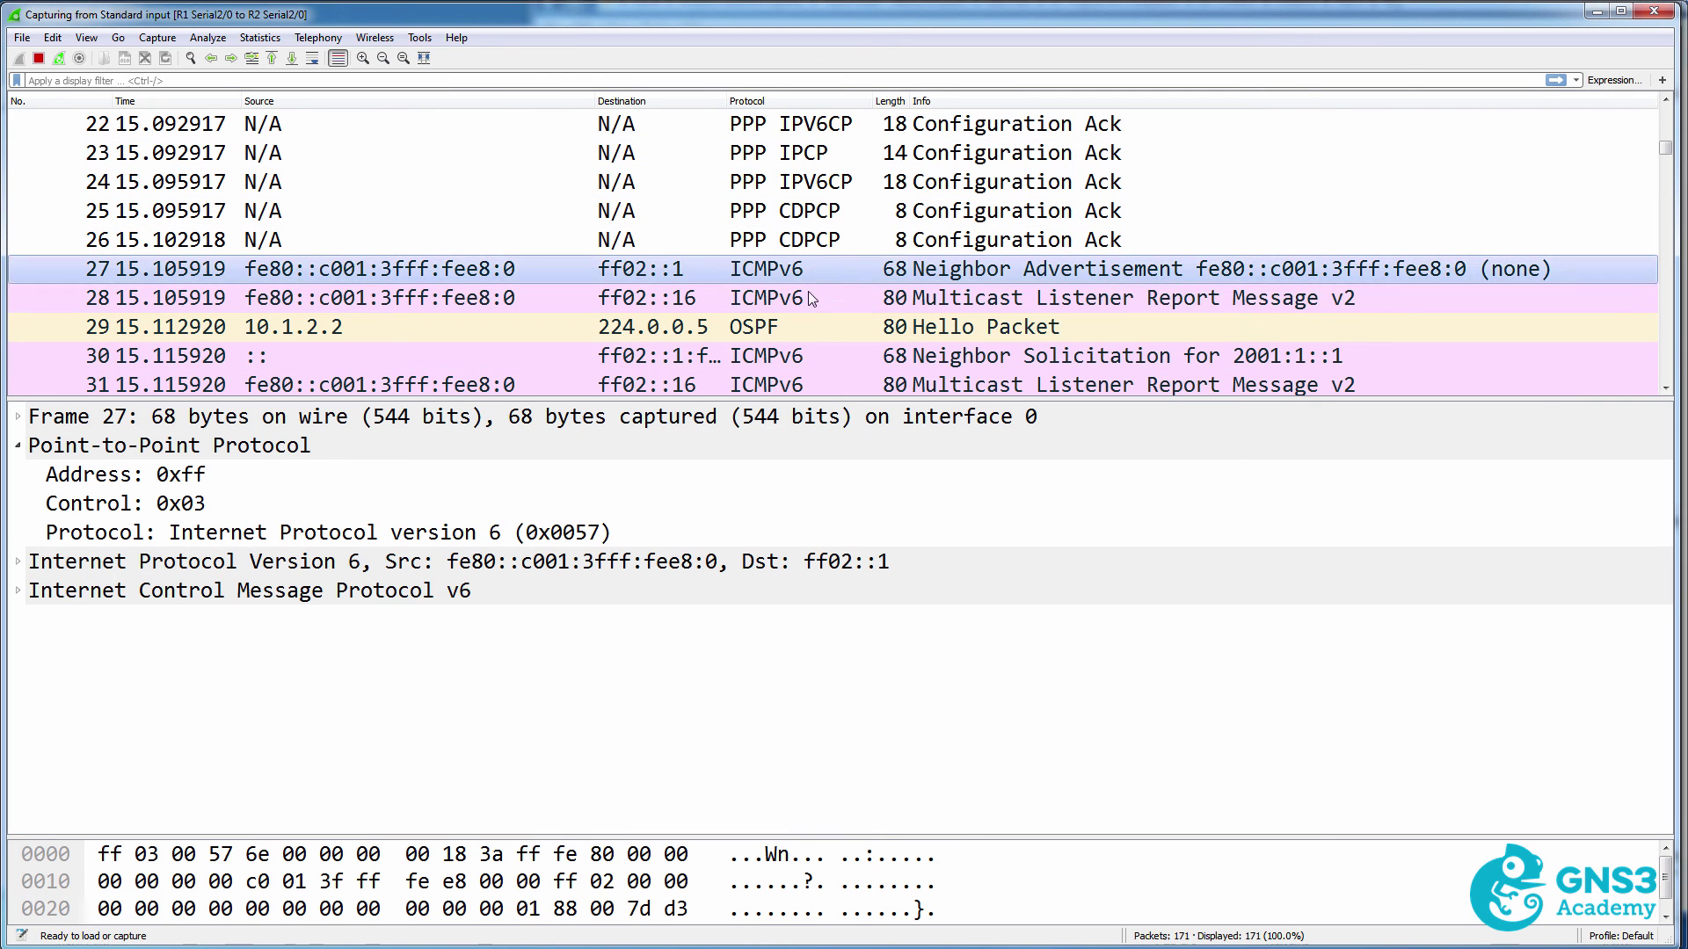
click(809, 299)
click(806, 326)
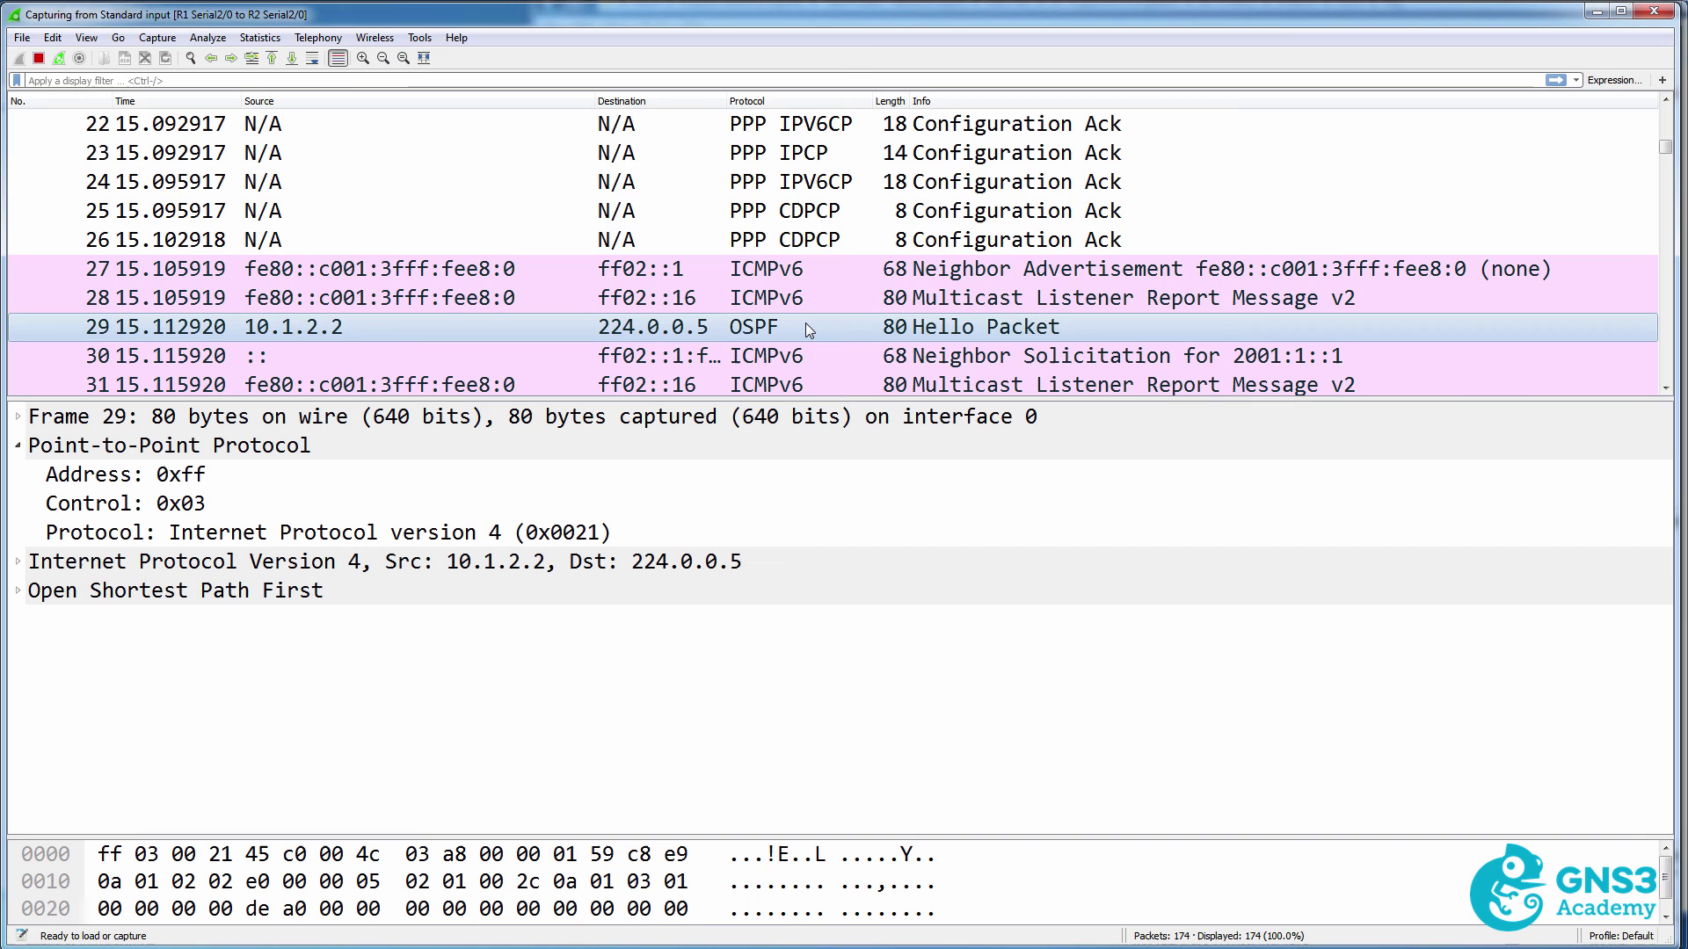
scroll(806, 327, down, 2)
scroll(806, 327, down, 4)
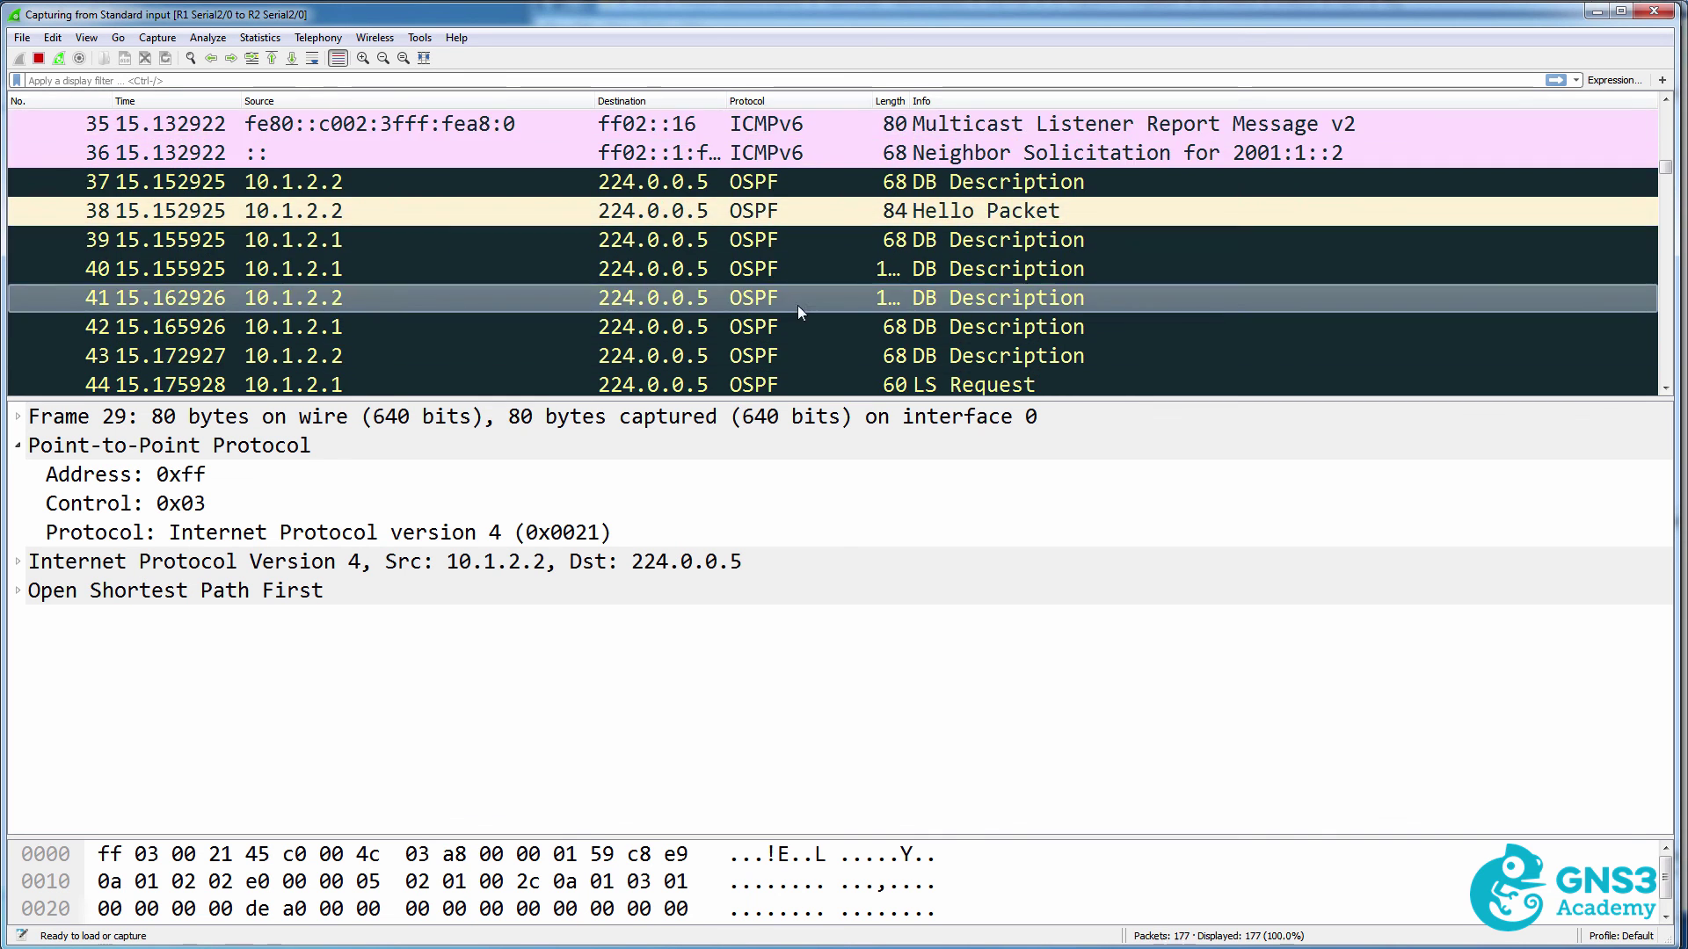
scroll(799, 304, down, 2)
scroll(798, 304, down, 4)
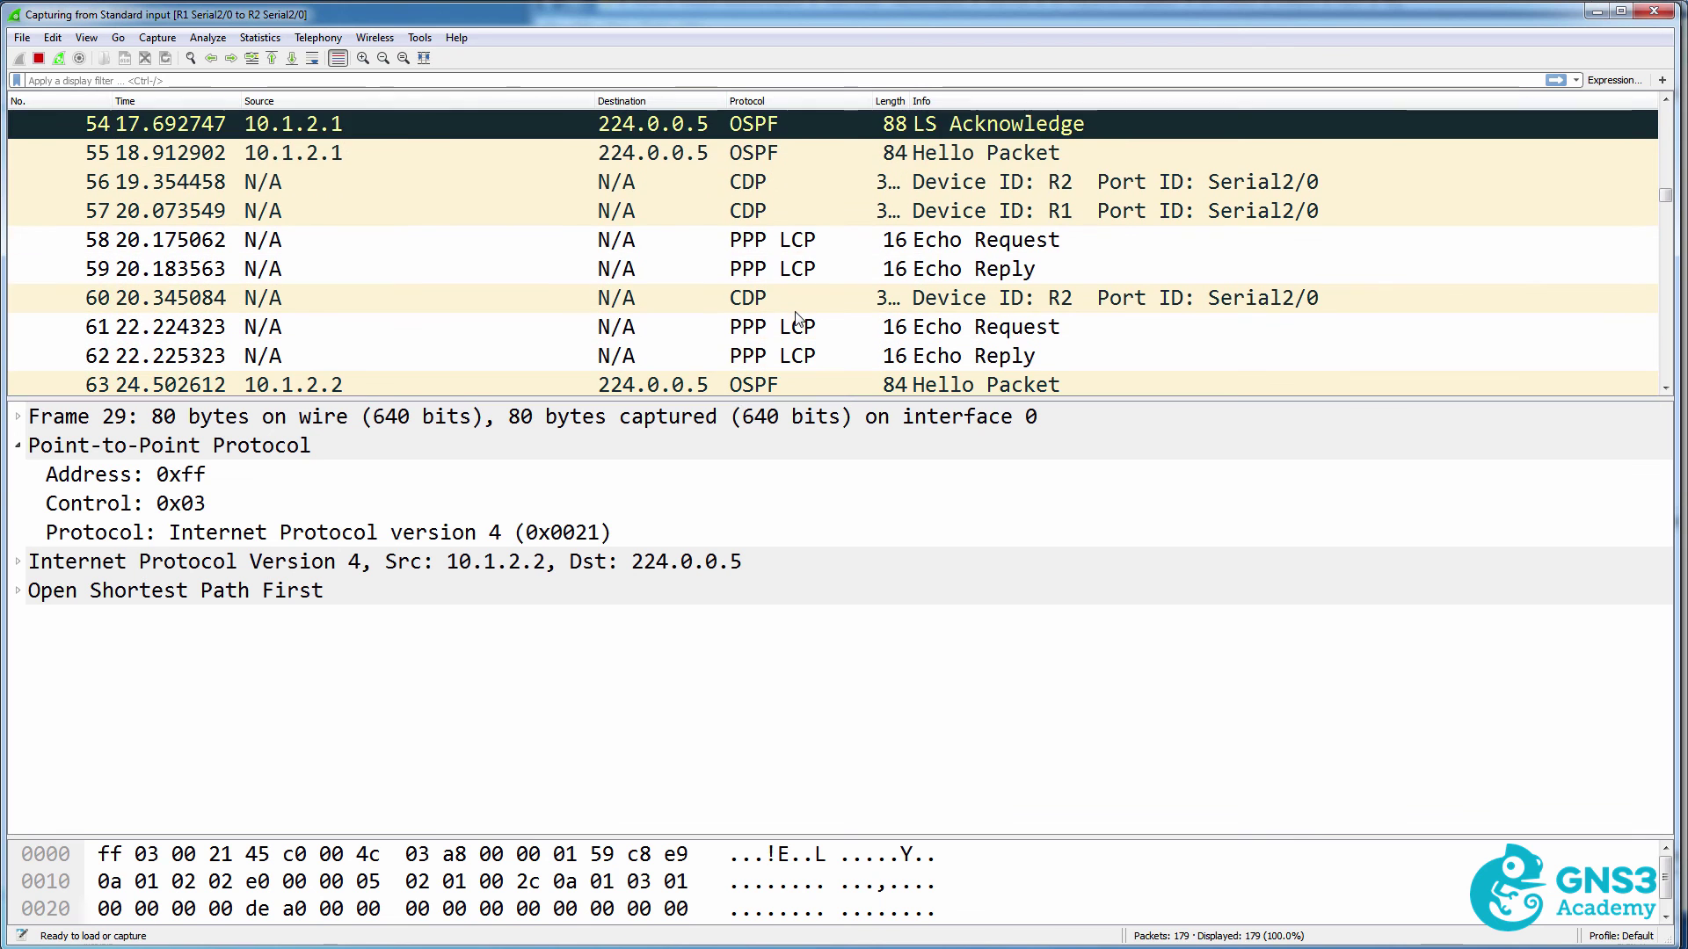
scroll(798, 318, down, 3)
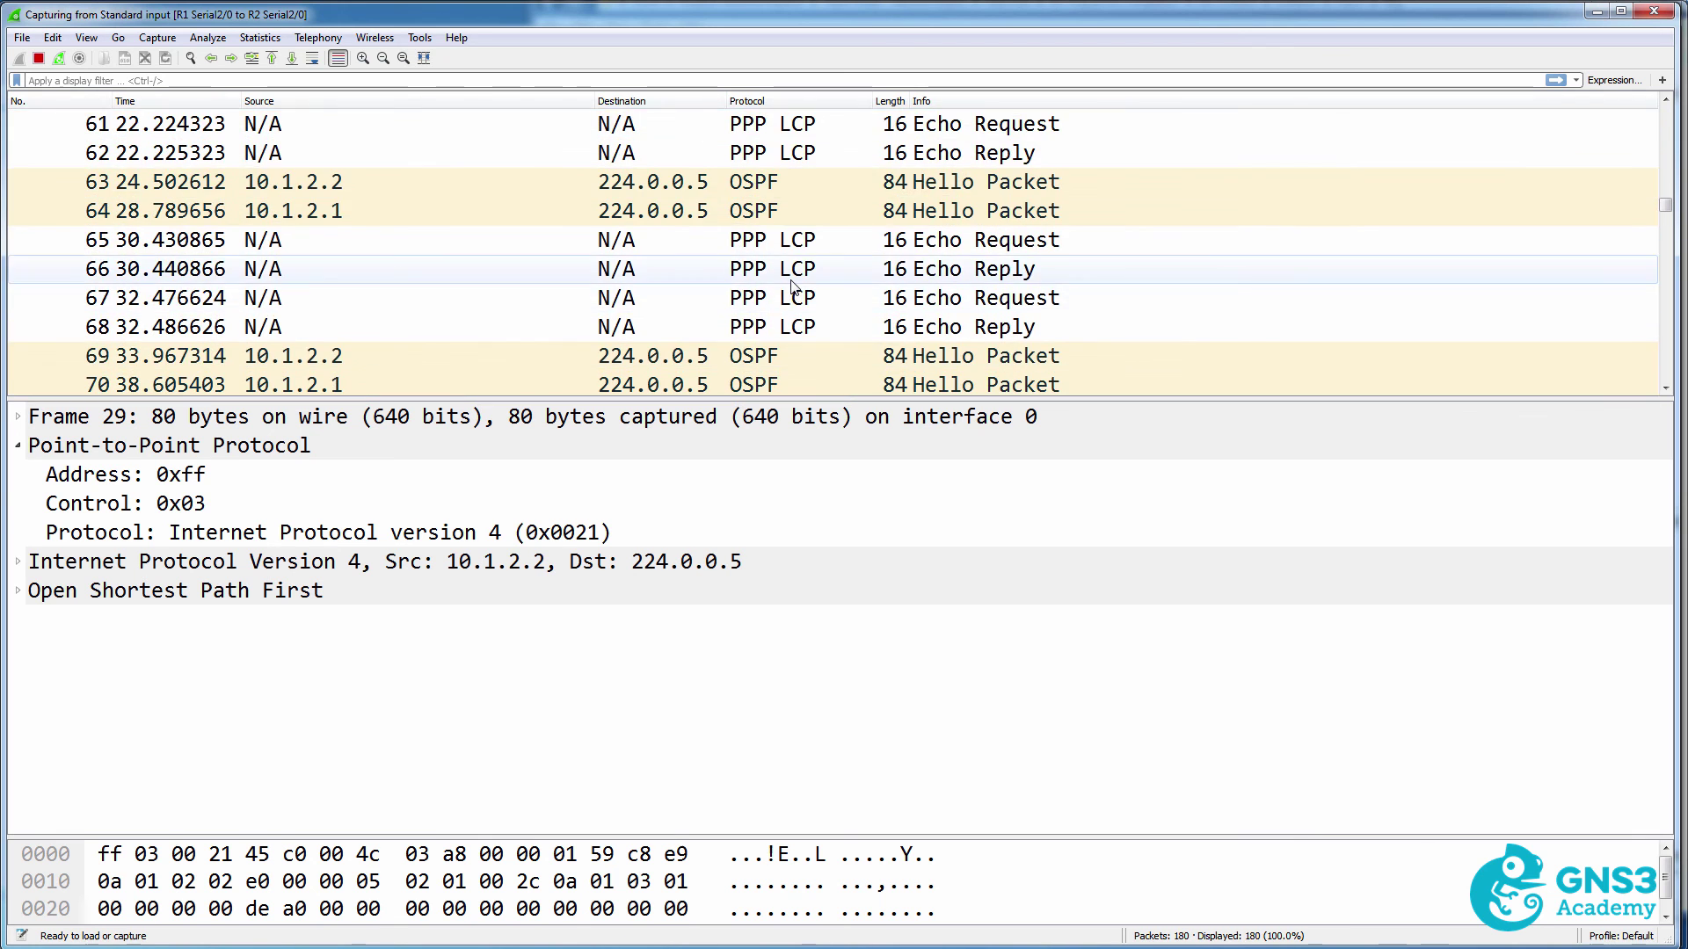
click(789, 268)
click(785, 245)
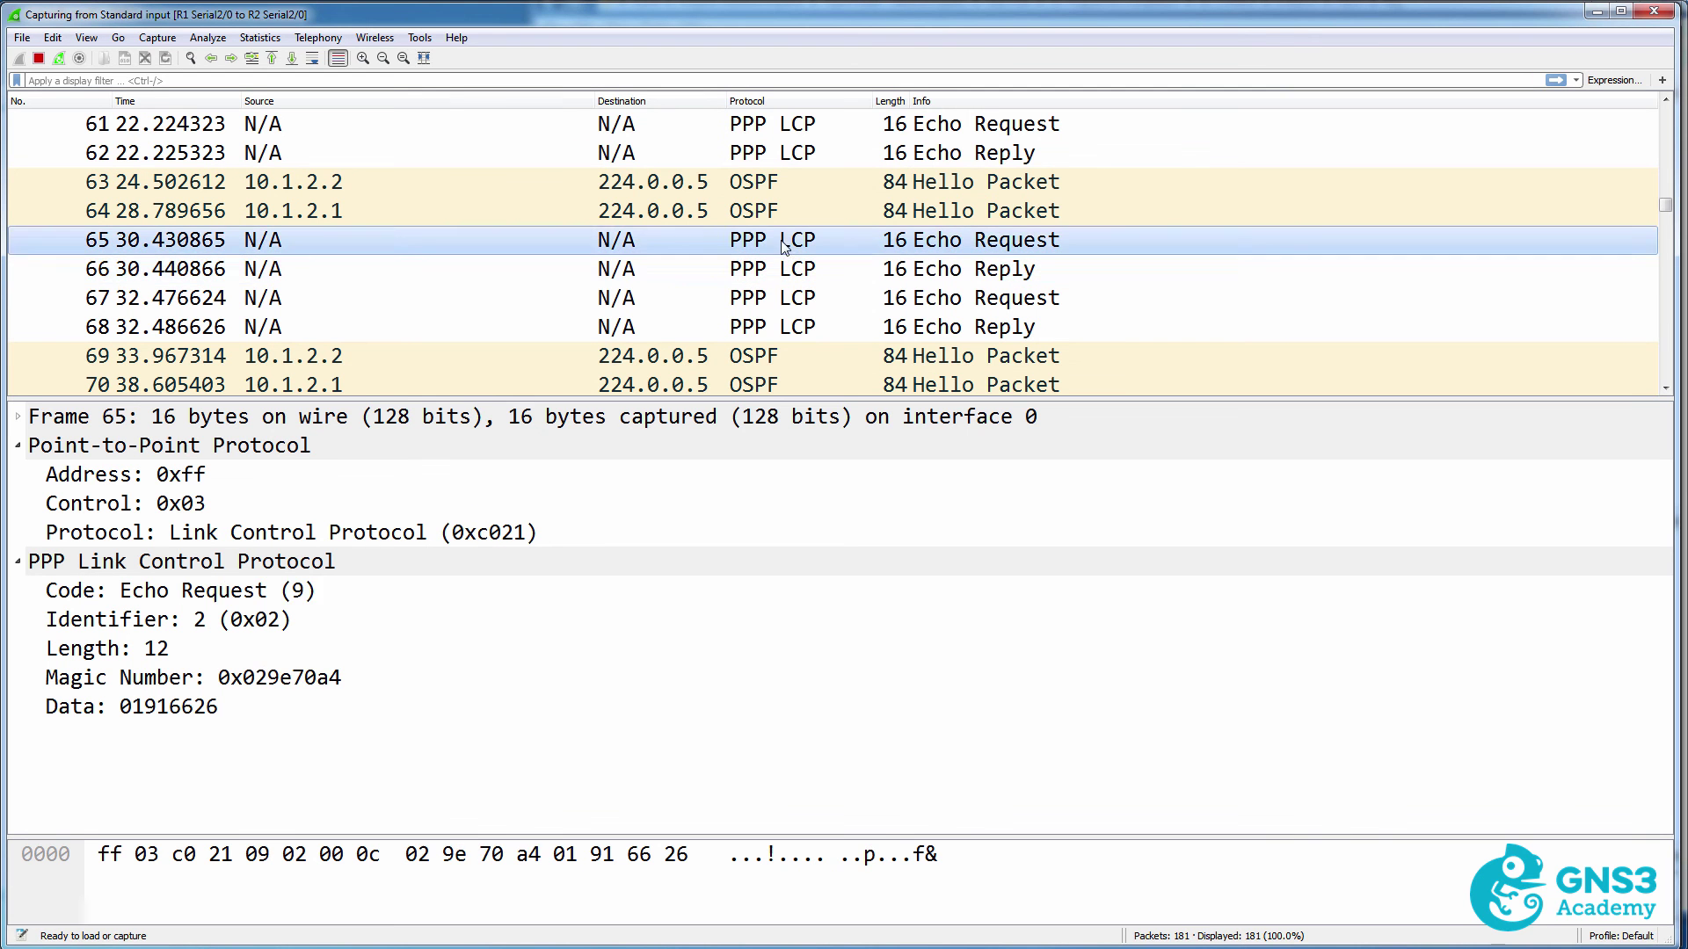
click(788, 269)
scroll(793, 328, down, 1)
scroll(794, 328, down, 2)
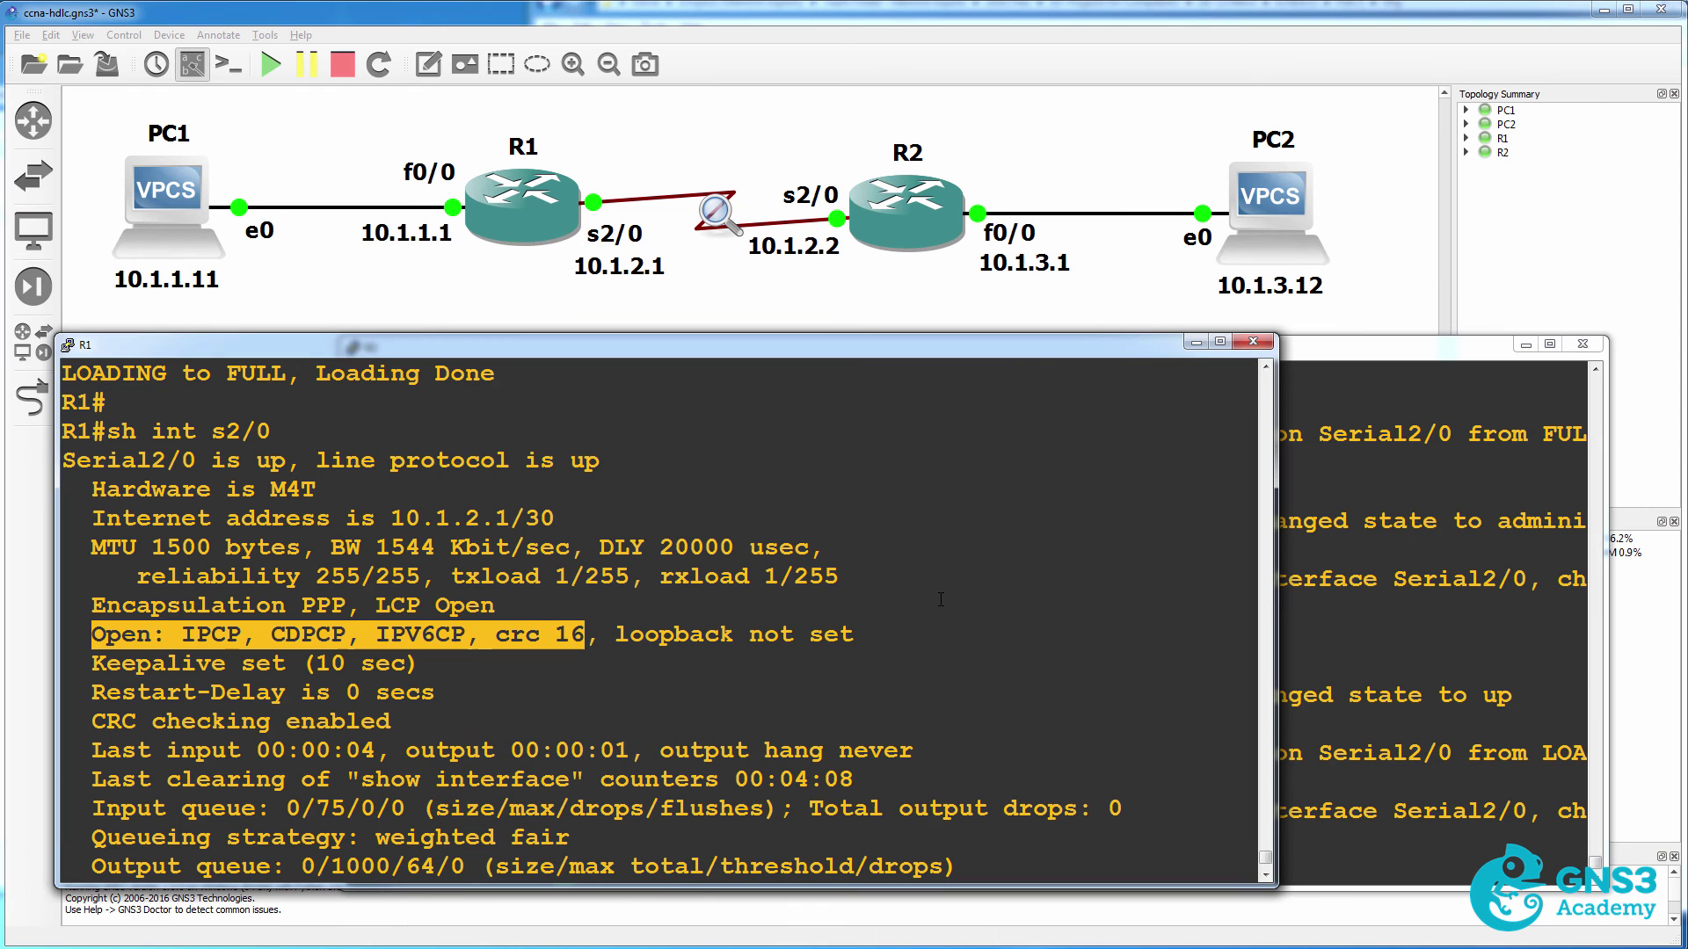
Exit R2's interface configuration mode with 'exit'.
click(1446, 526)
text(exit)
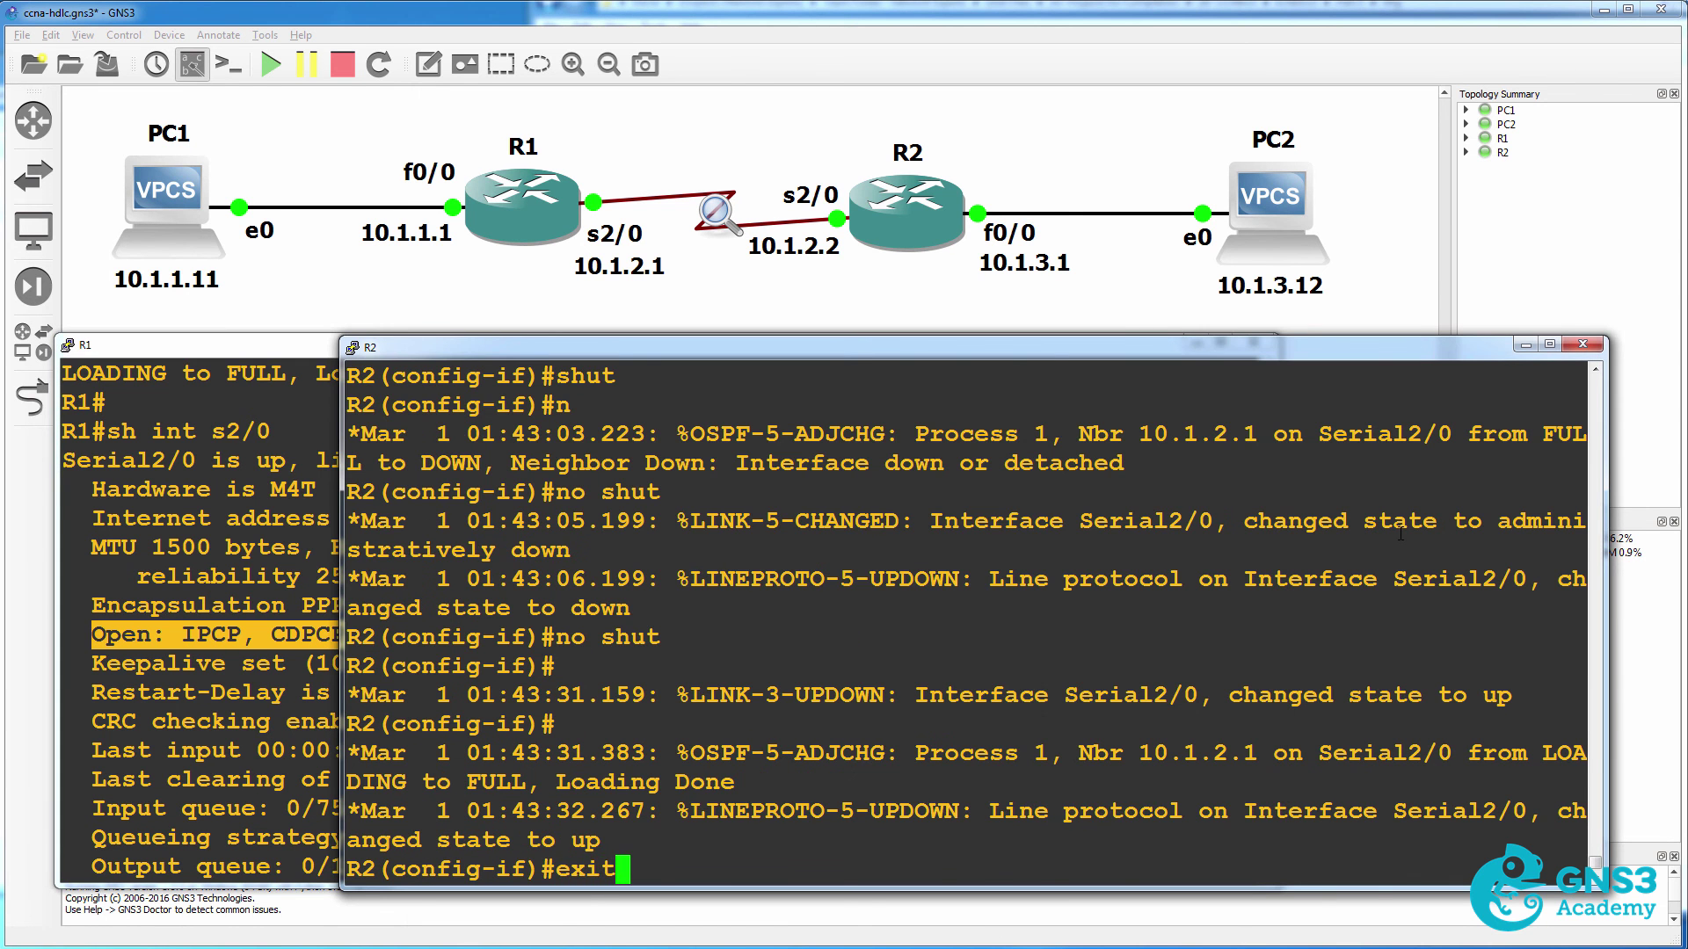
key(Return)
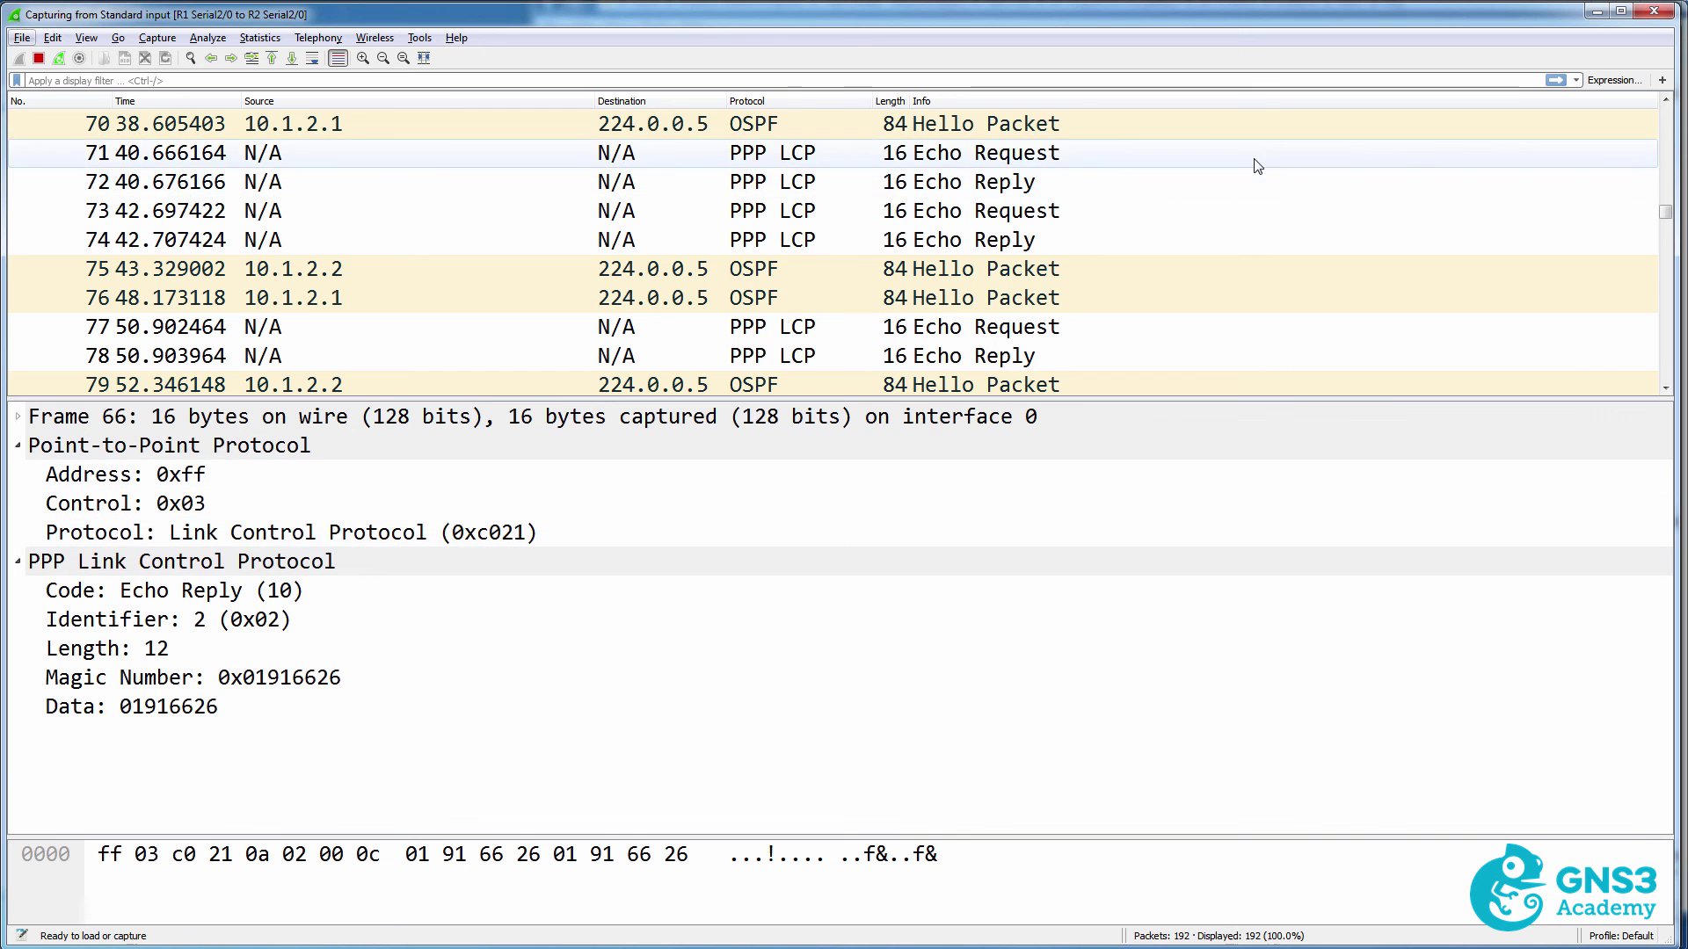
Compare the CHAP response hash values in packet 11 from R2 and packet 12 from R1.
scroll(1257, 165, up, 8)
scroll(1257, 165, up, 13)
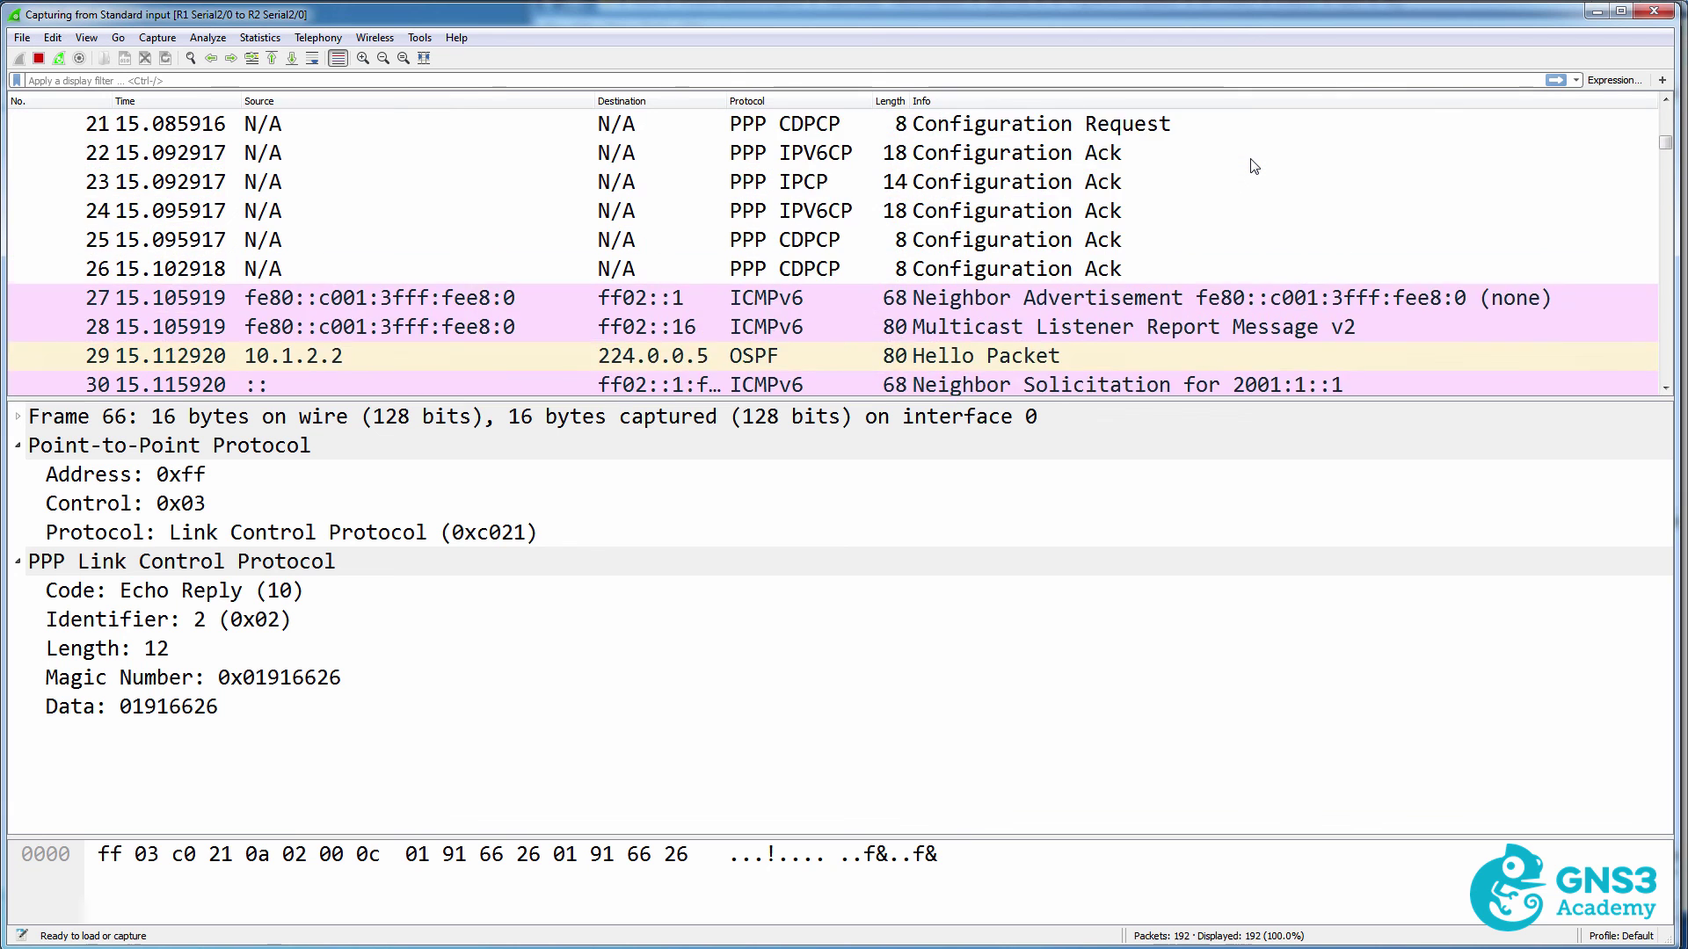
click(1112, 212)
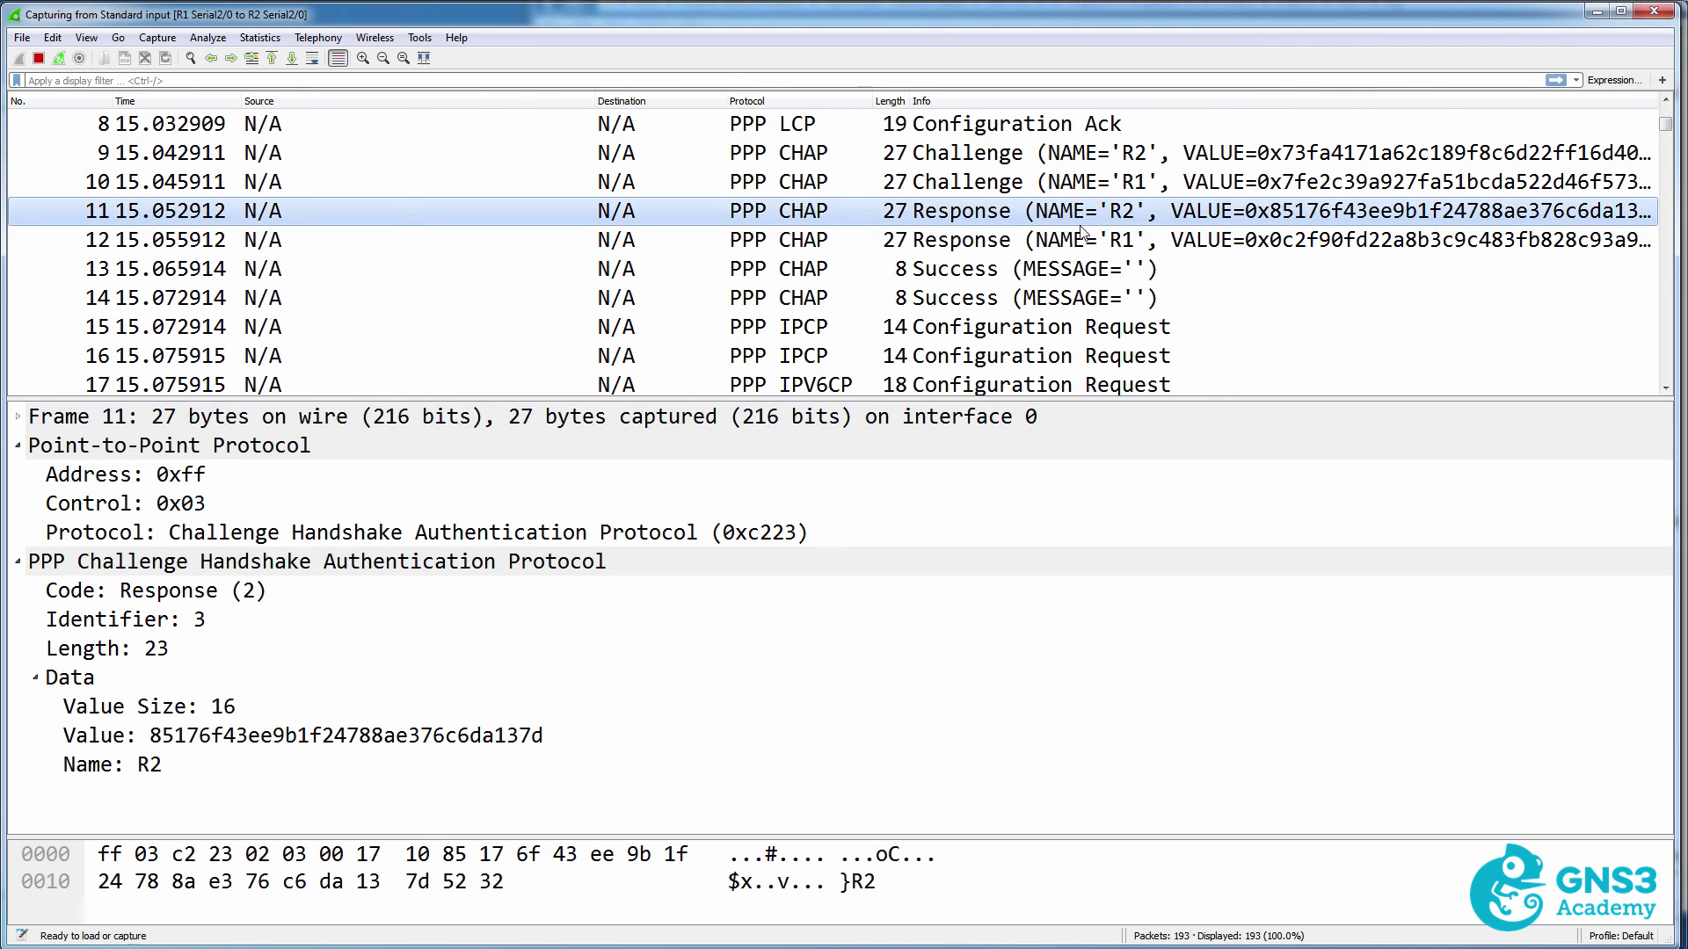
click(345, 737)
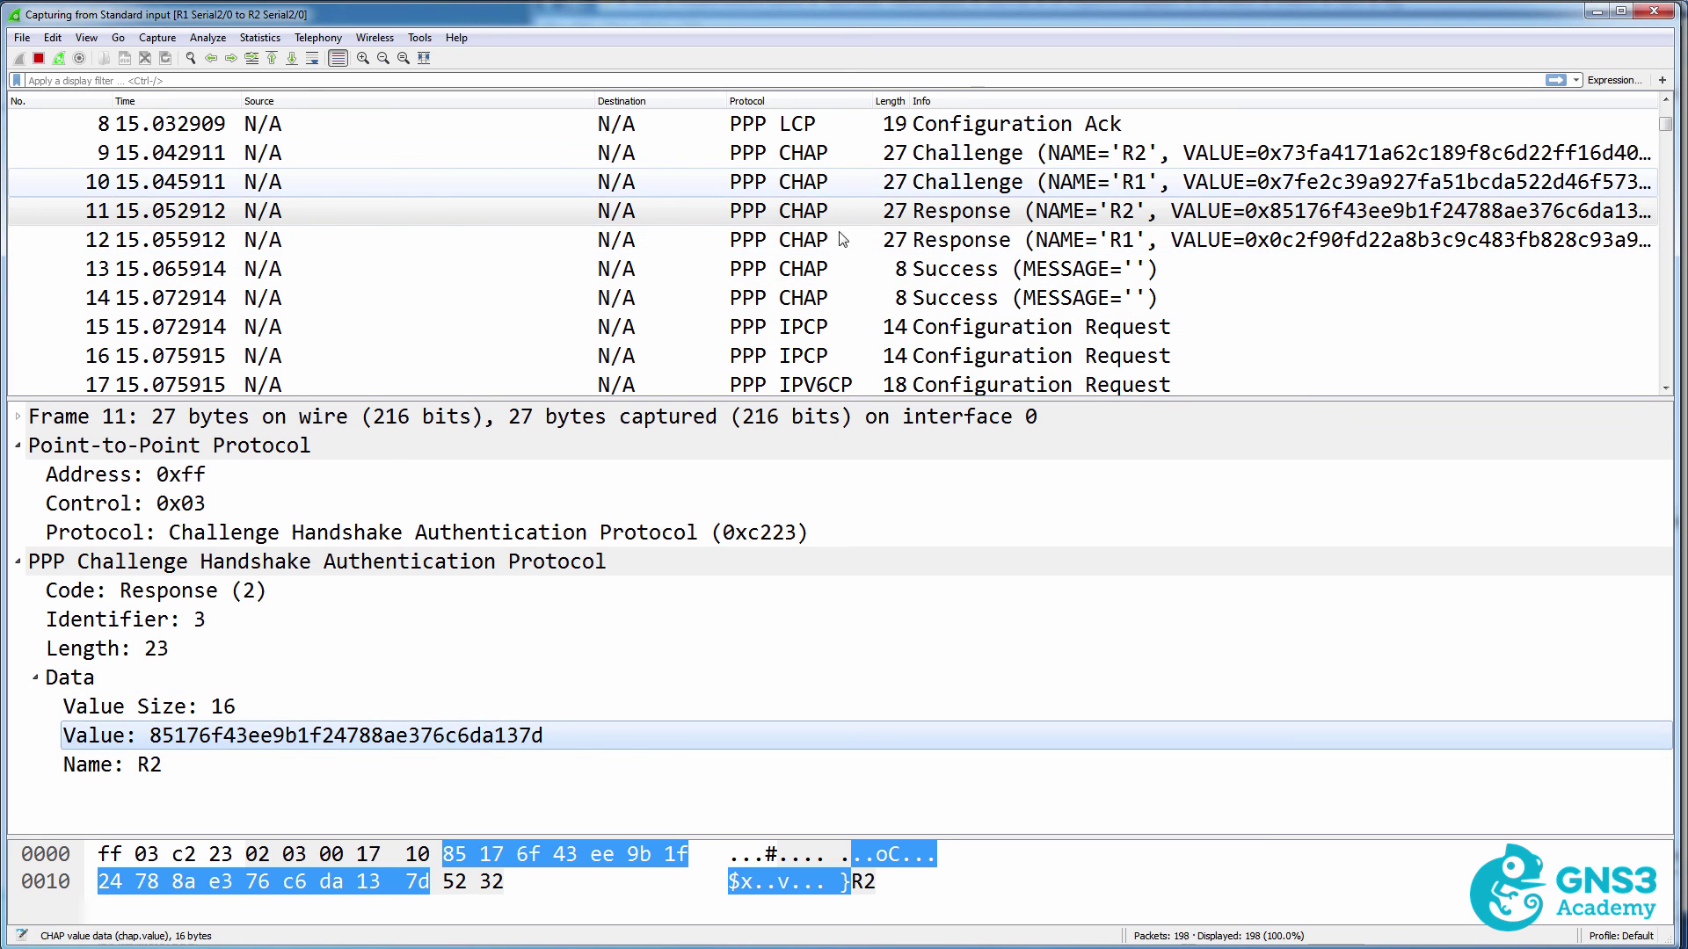
click(816, 180)
click(800, 237)
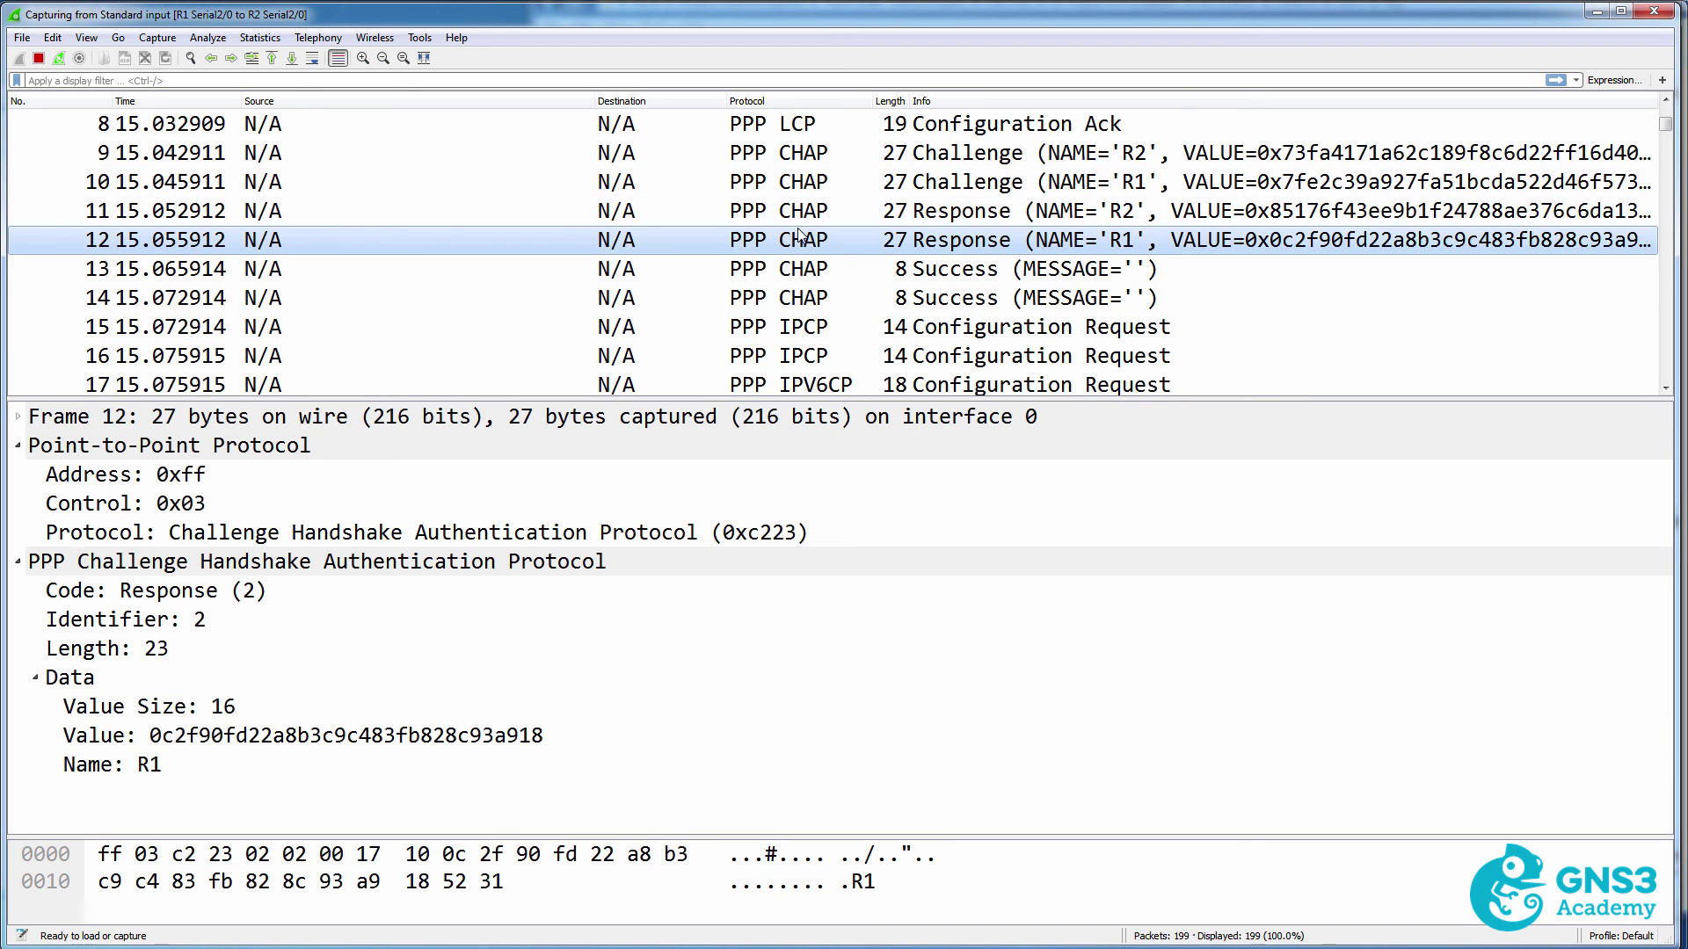